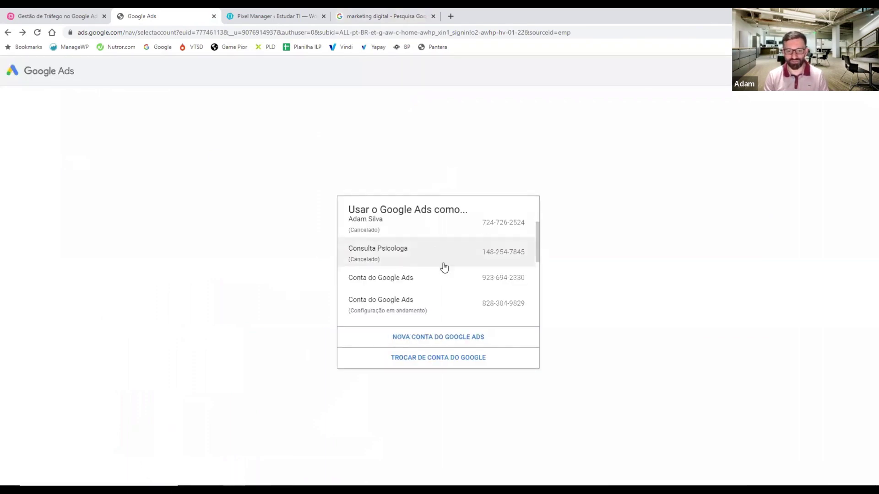
# Open the KJ FIX account and show the list of ads across all its campaigns.
pyautogui.scroll(-5, 443, 267)
pyautogui.scroll(2, 407, 270)
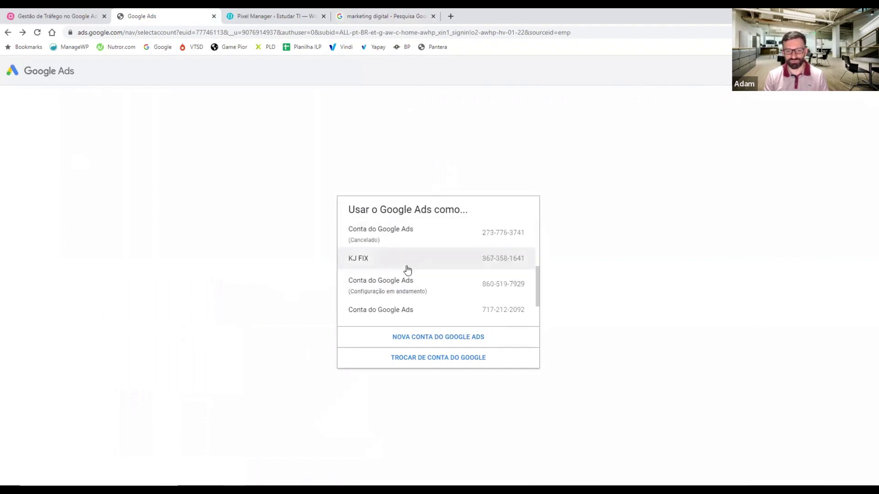
pyautogui.click(372, 265)
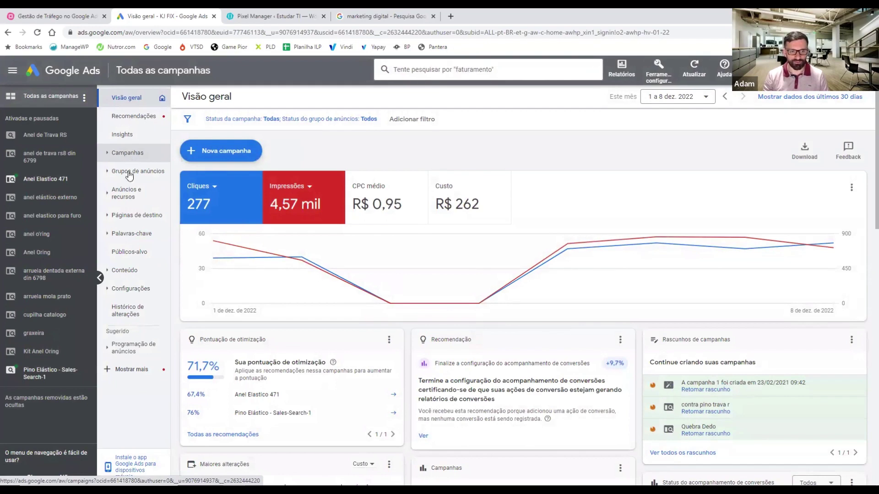
pyautogui.click(122, 193)
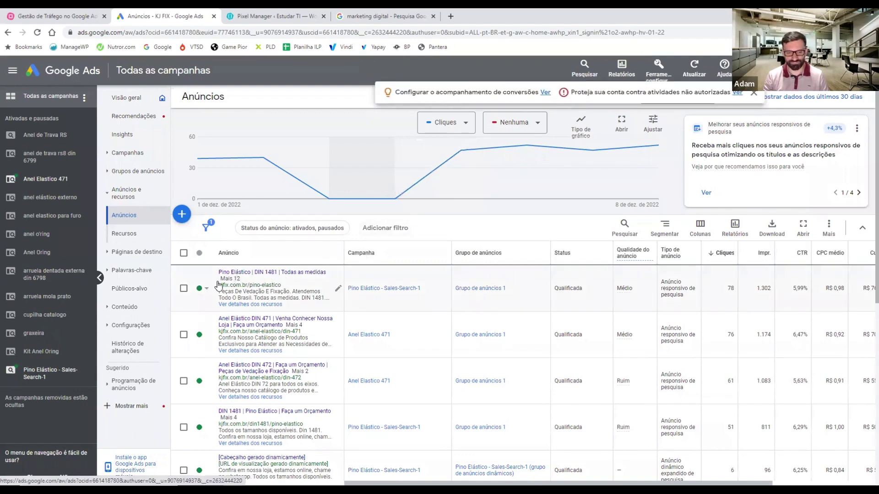
# Open the landing page of the "Pino Elástico | DIN 1481 | Todas as medidas" ad and look through the product page.
pyautogui.click(254, 274)
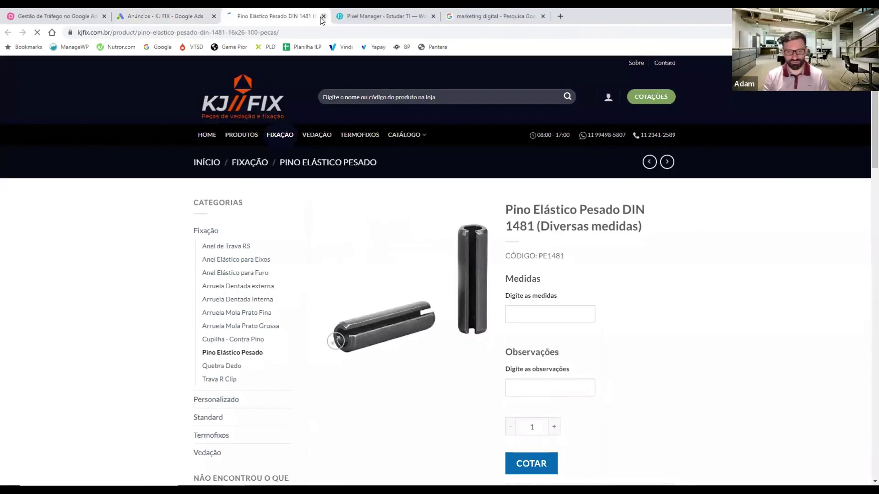
pyautogui.scroll(-3, 137, 252)
pyautogui.scroll(4, 866, 177)
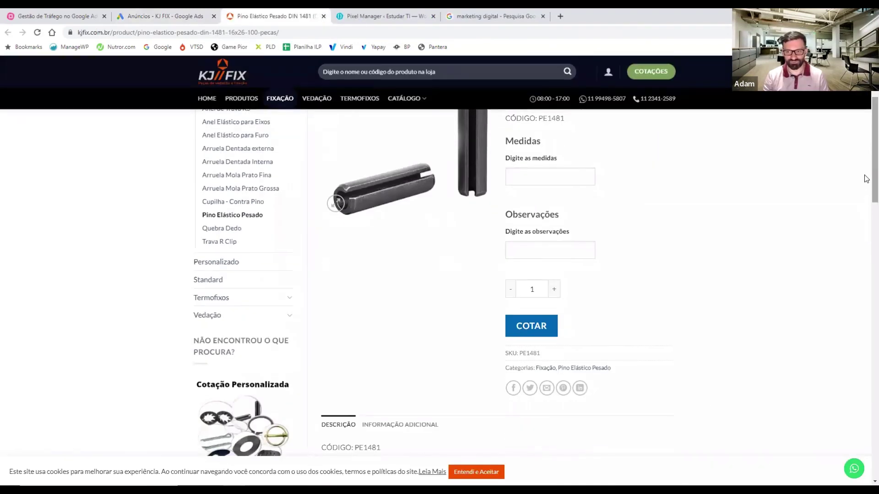
pyautogui.scroll(-1, 866, 192)
pyautogui.scroll(-3, 867, 192)
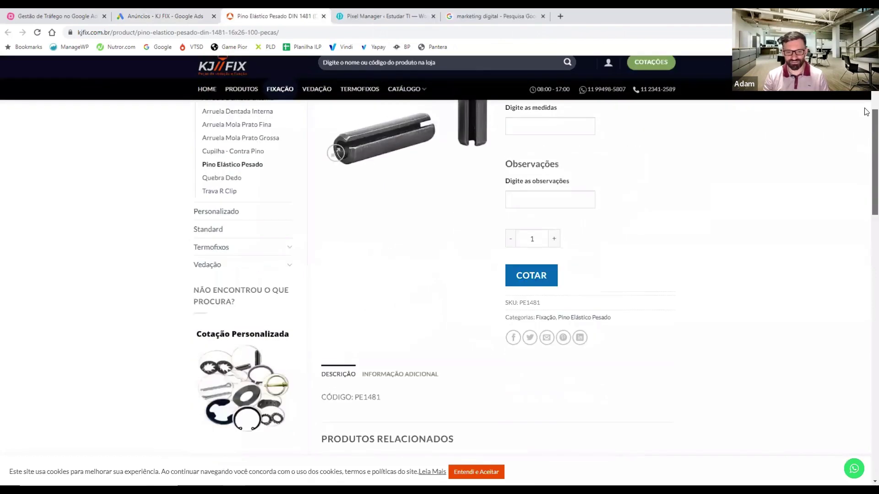
pyautogui.scroll(4, 865, 119)
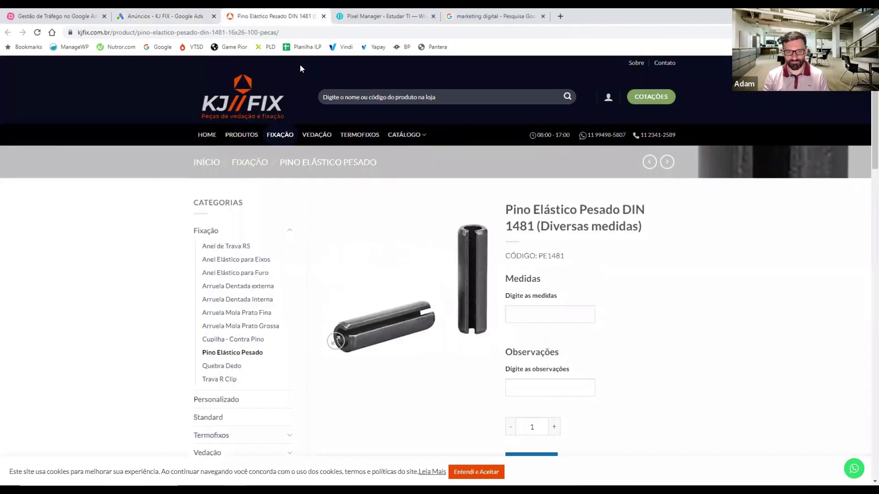
# Return to the ads list, open the "Pino Elástico | DIN 1481 | Todas as medidas" ad for editing and inspect its final URL.
pyautogui.click(174, 13)
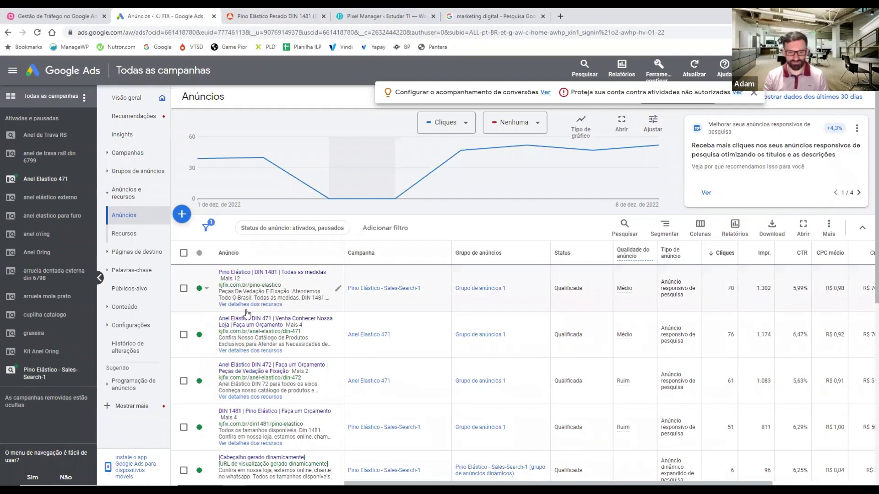
pyautogui.click(339, 291)
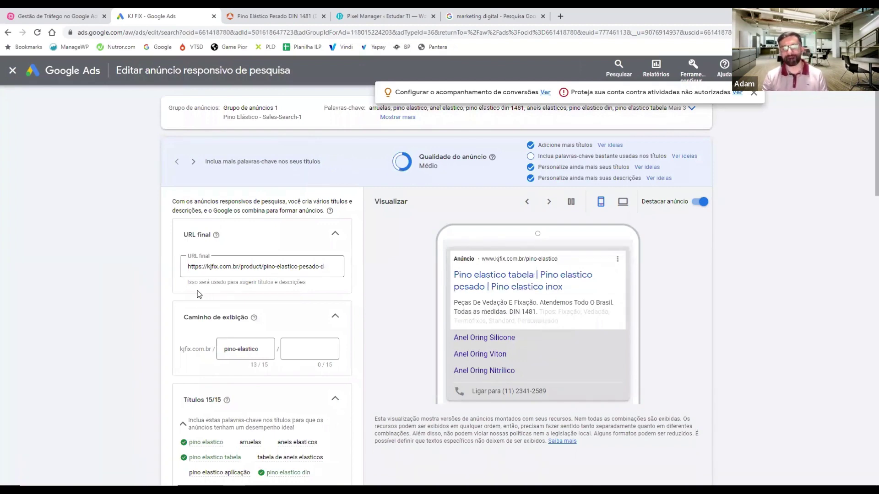
pyautogui.scroll(-1, 199, 294)
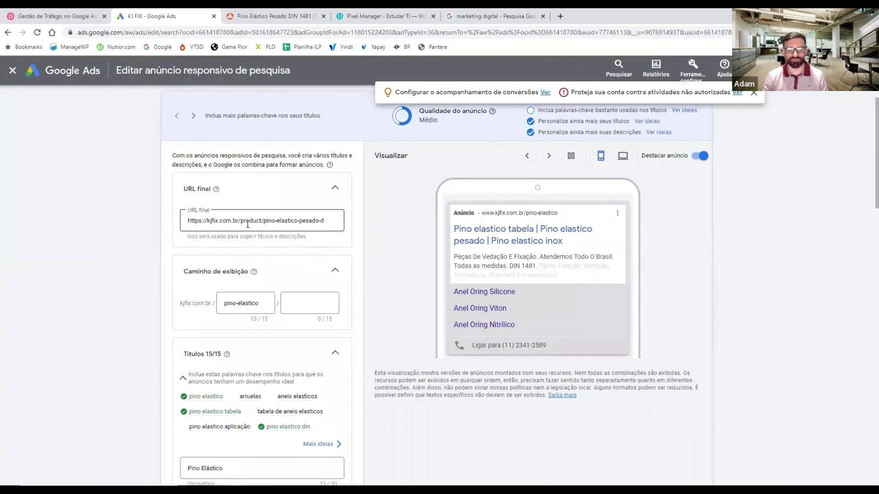
pyautogui.click(225, 219)
pyautogui.tripleClick(225, 220)
pyautogui.click(163, 242)
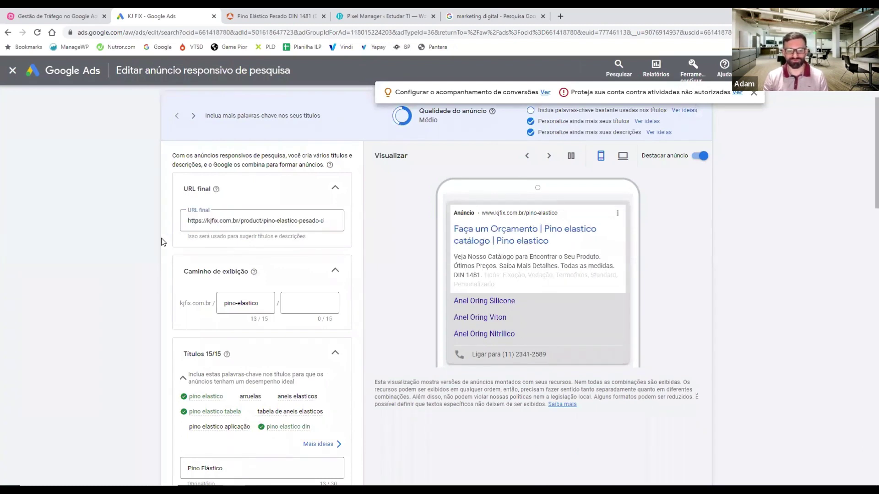
# Examine the ad's display path and compare it with the preview and the final URL.
pyautogui.scroll(-2, 162, 241)
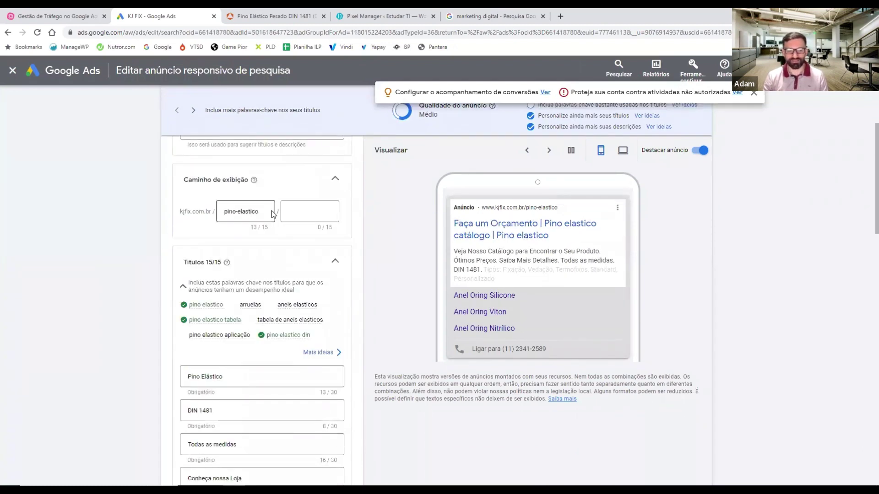
pyautogui.moveTo(267, 210); pyautogui.dragTo(206, 211)
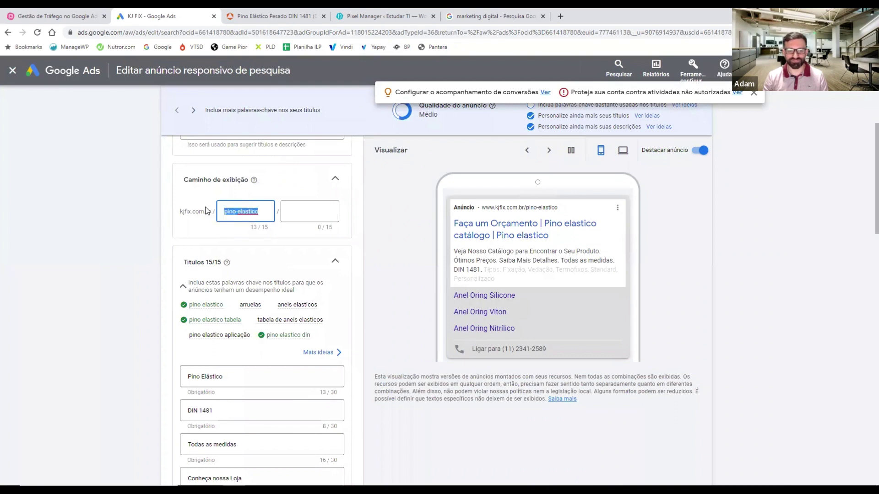
pyautogui.click(169, 212)
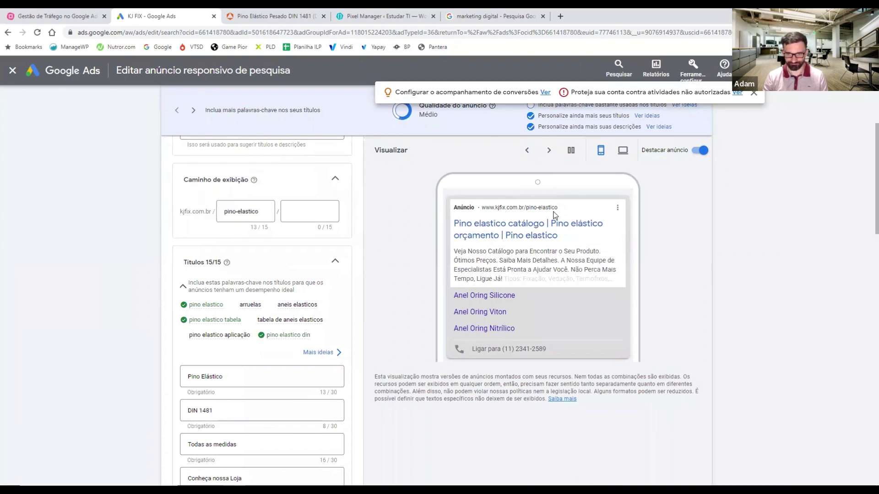
pyautogui.moveTo(264, 213); pyautogui.dragTo(157, 210)
pyautogui.click(144, 211)
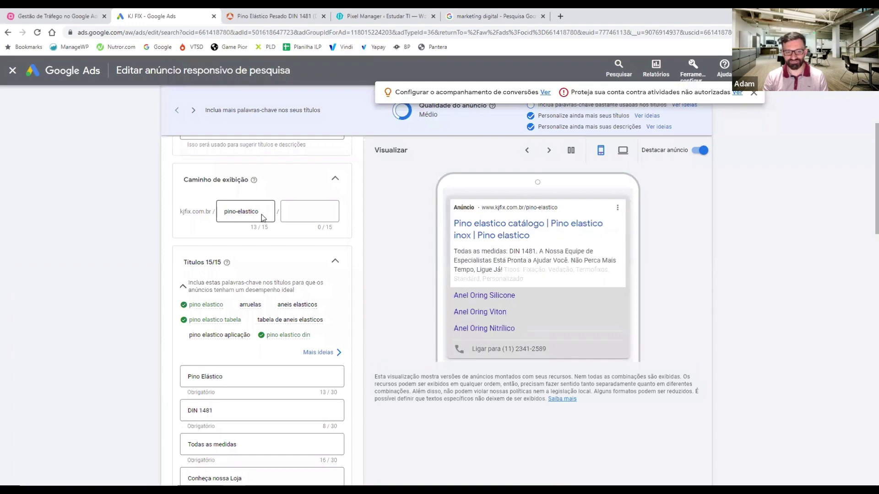
pyautogui.moveTo(260, 209); pyautogui.dragTo(145, 210)
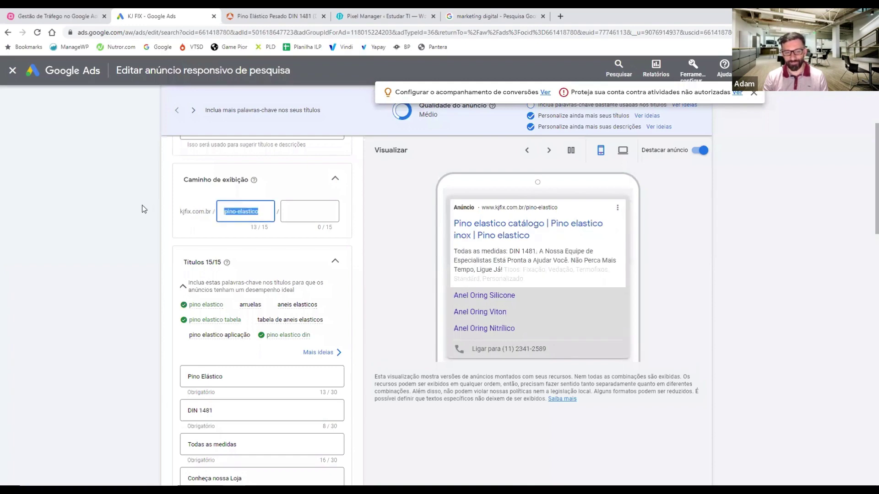
pyautogui.click(145, 210)
pyautogui.scroll(3, 263, 306)
pyautogui.tripleClick(215, 267)
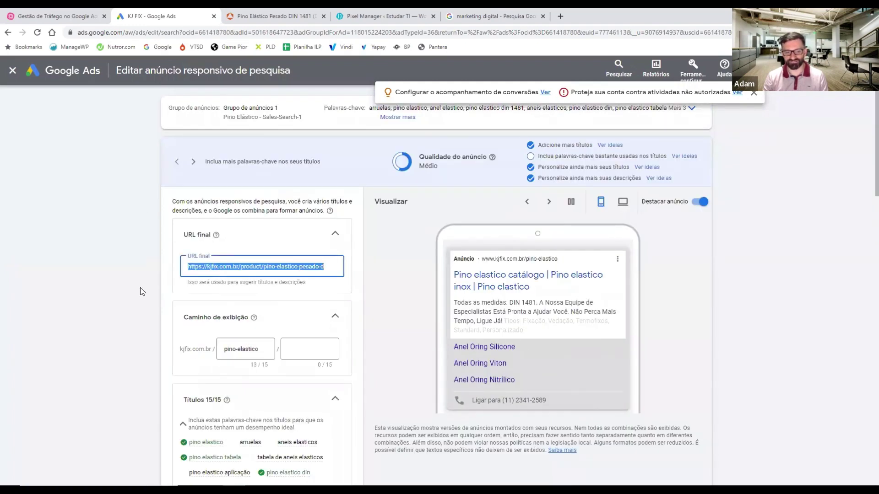
# Review the ad's headlines and keyword suggestions, from "Pino Elástico" through "saca pino elastico".
pyautogui.scroll(-4, 124, 290)
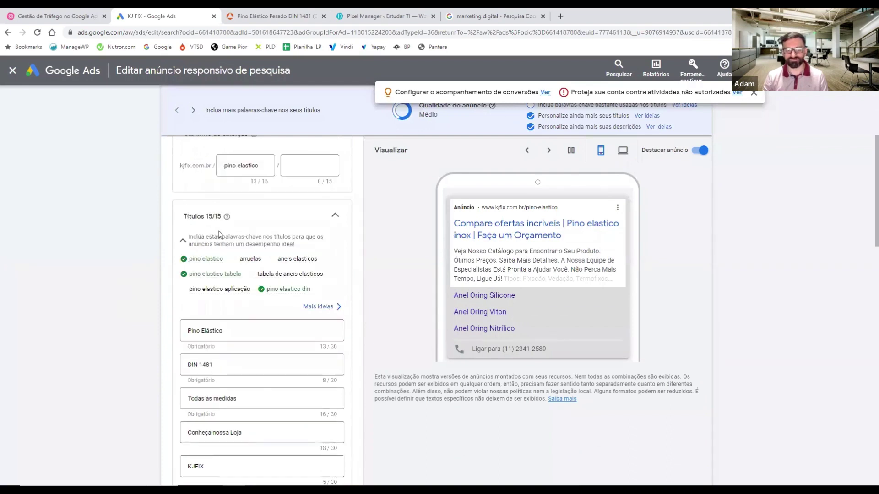
pyautogui.scroll(-1, 220, 234)
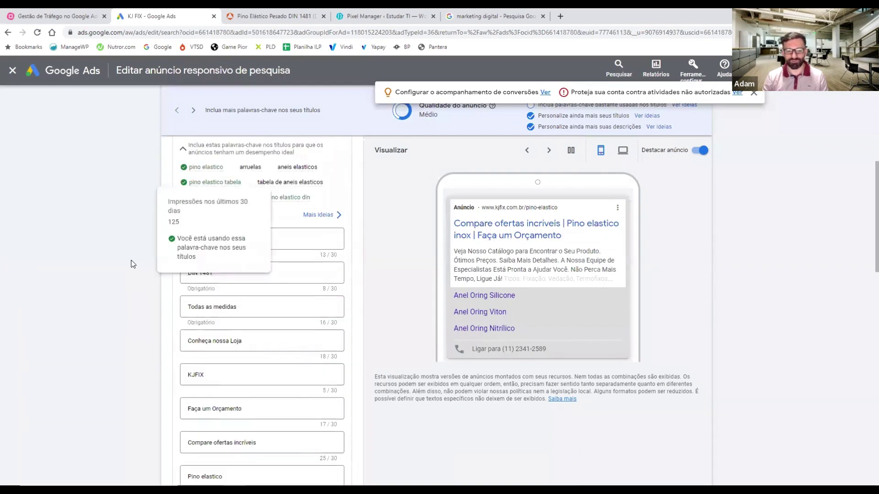
pyautogui.scroll(-1, 119, 252)
pyautogui.scroll(-7, 195, 270)
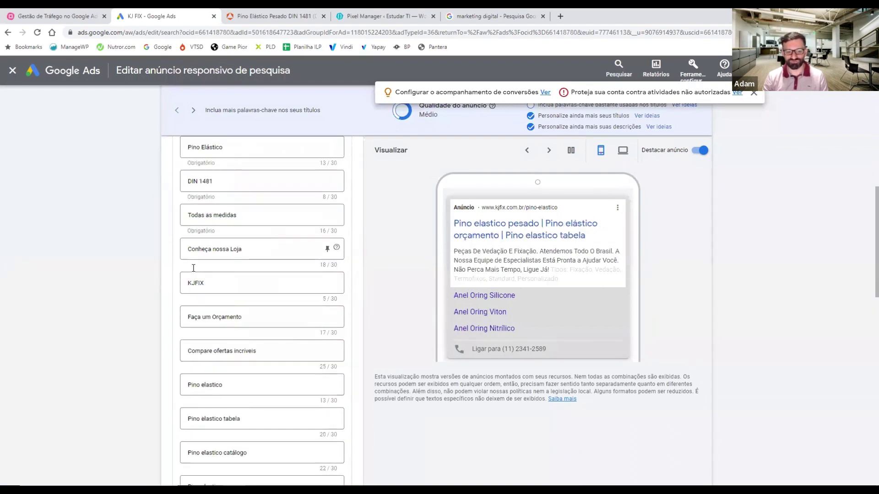
pyautogui.scroll(7, 194, 271)
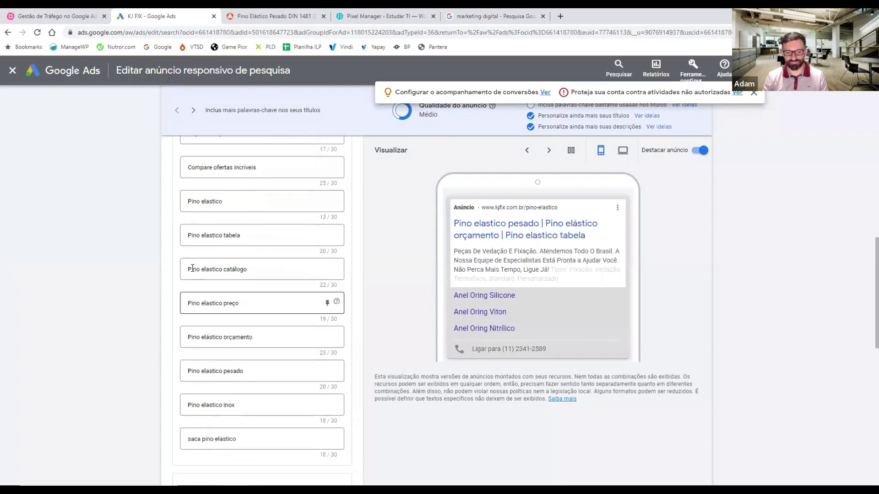
pyautogui.scroll(2, 136, 273)
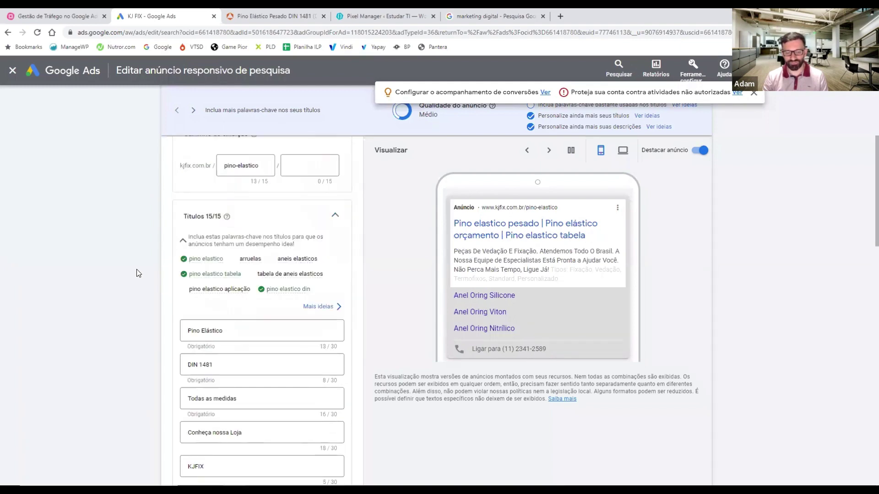
pyautogui.scroll(-2, 320, 312)
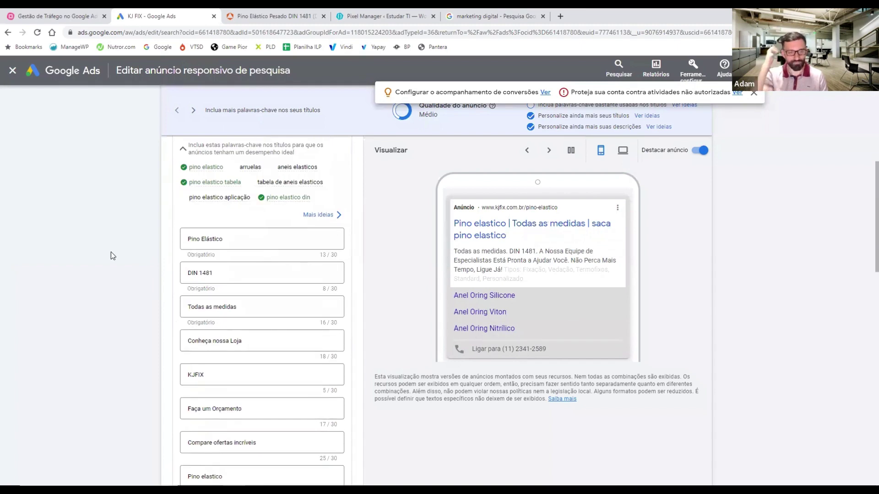
pyautogui.scroll(-2, 110, 251)
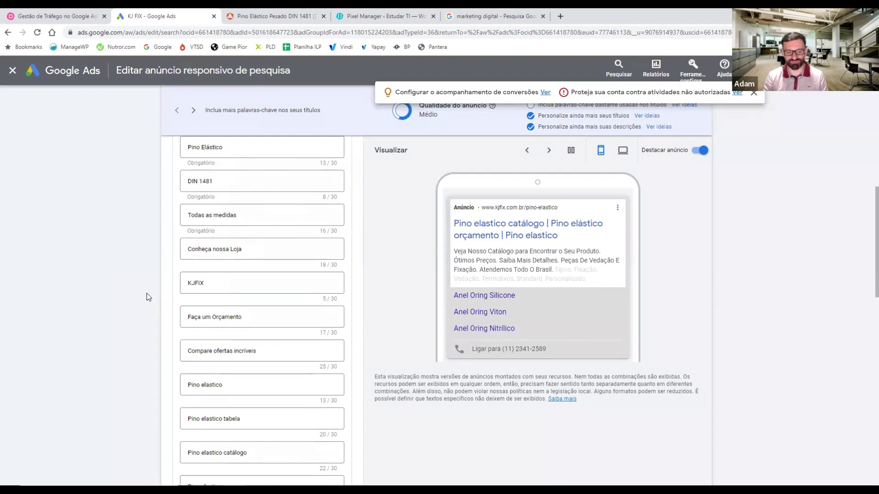
pyautogui.scroll(-1, 146, 296)
pyautogui.moveTo(209, 238); pyautogui.dragTo(157, 237)
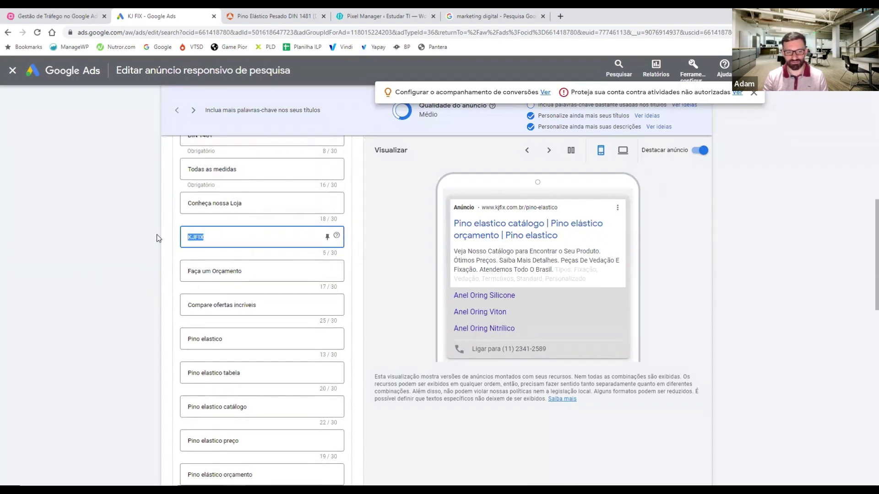
pyautogui.click(157, 238)
pyautogui.scroll(-1, 158, 238)
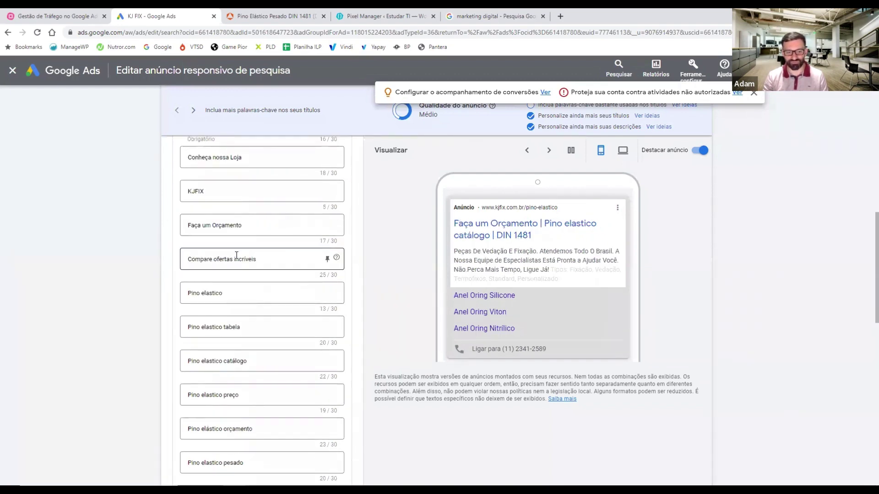
pyautogui.scroll(-1, 157, 281)
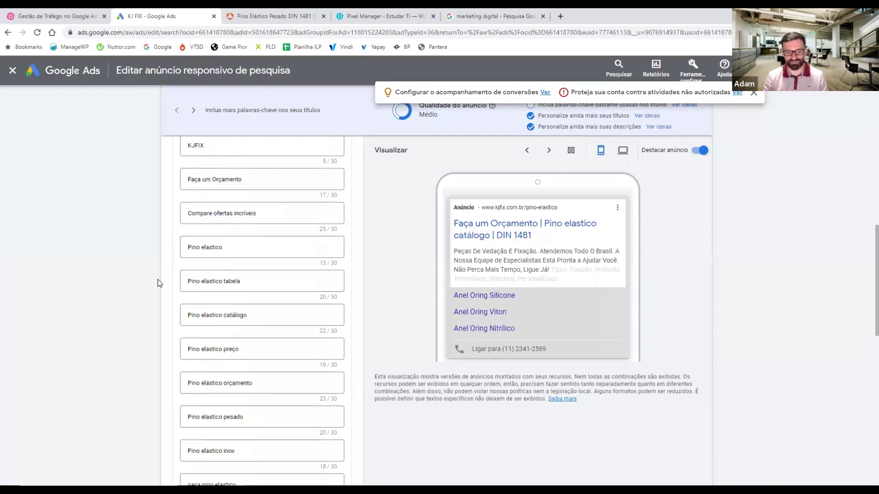
pyautogui.scroll(-1, 268, 302)
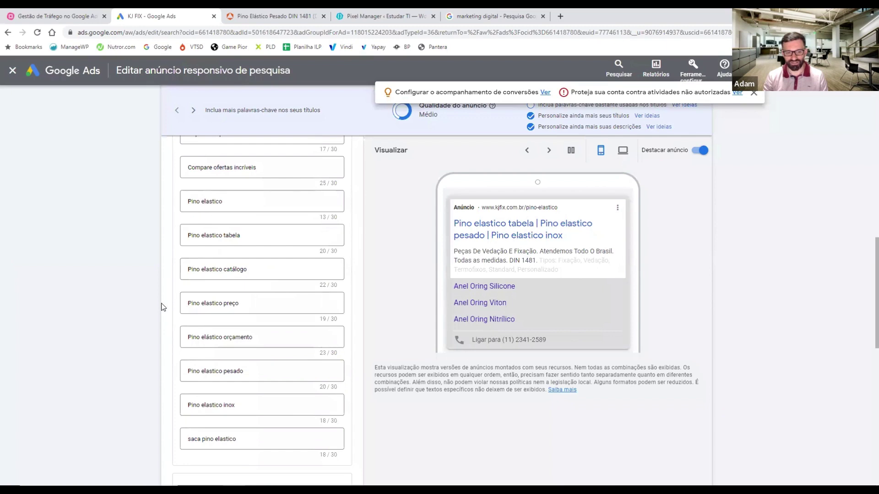
pyautogui.scroll(-1, 162, 306)
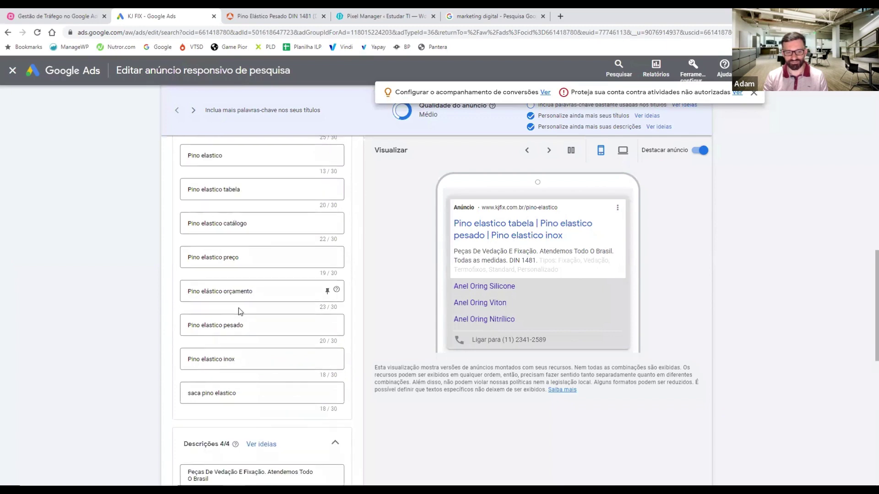
pyautogui.scroll(-1, 222, 320)
pyautogui.scroll(2, 221, 317)
pyautogui.scroll(5, 221, 317)
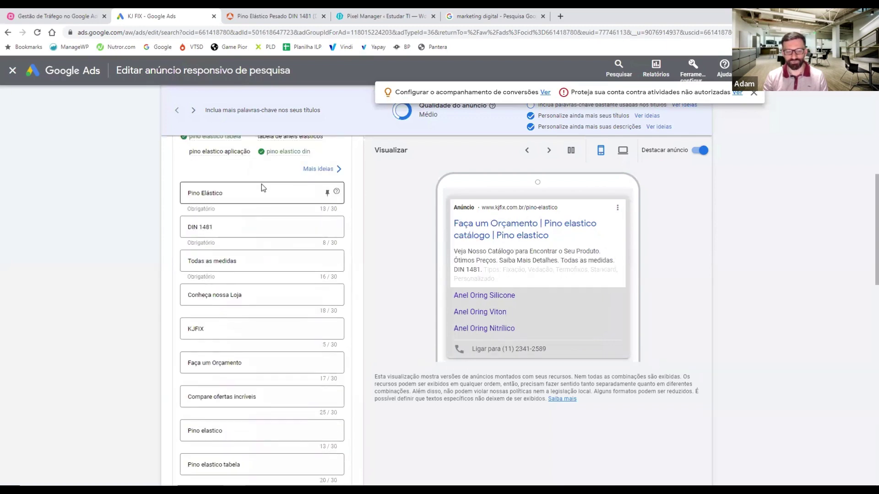
pyautogui.scroll(2, 246, 216)
pyautogui.scroll(-2, 167, 273)
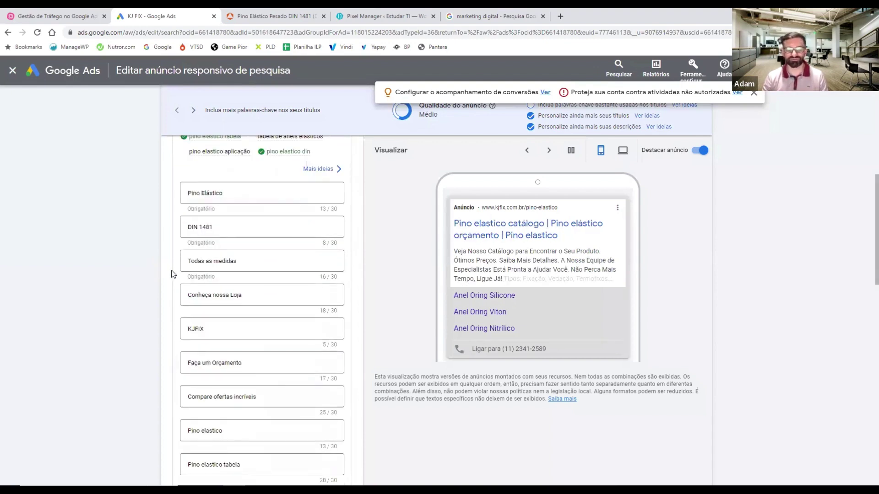
# Review the ad's four descriptions and the image and sitelink sections below them.
pyautogui.scroll(-9, 173, 274)
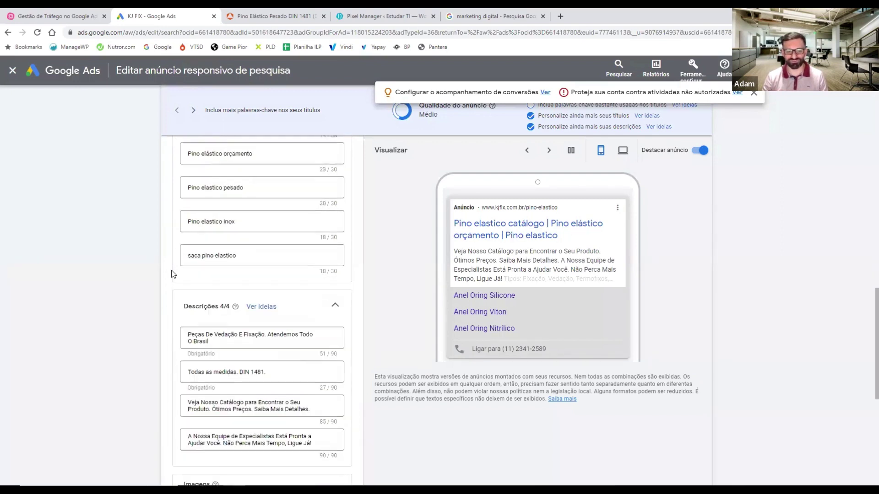
pyautogui.scroll(-2, 173, 273)
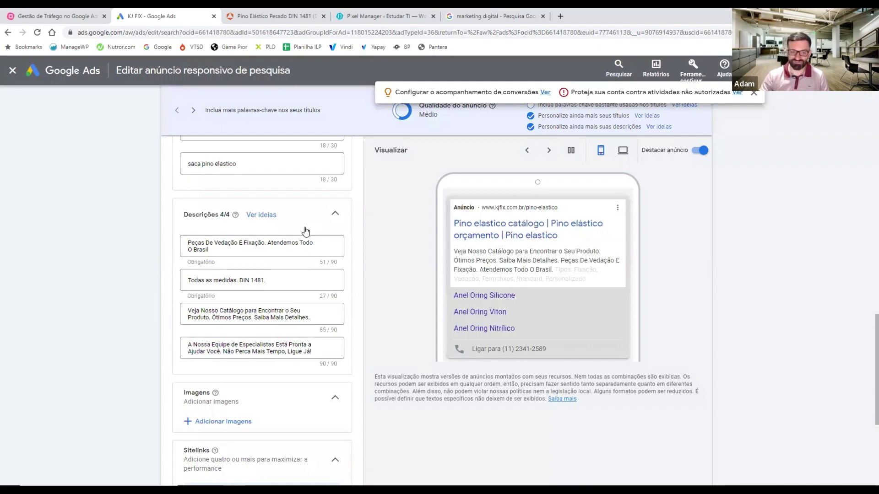
pyautogui.scroll(-2, 305, 230)
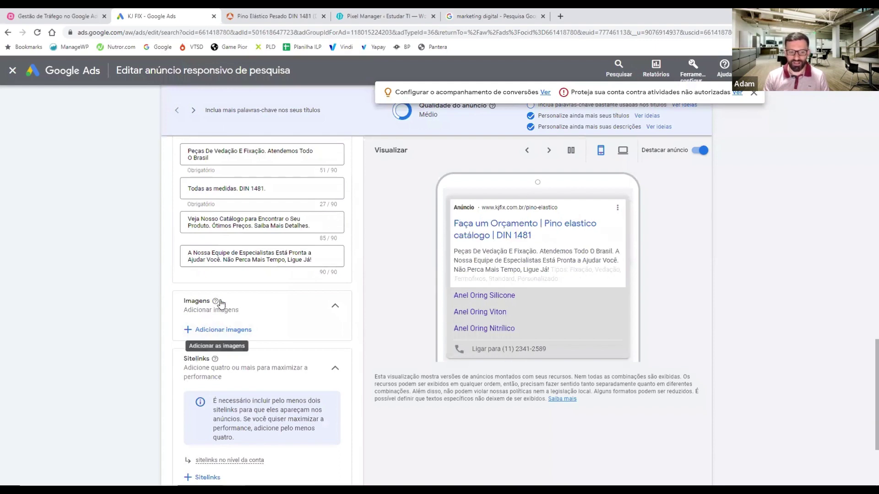
pyautogui.moveTo(216, 302)
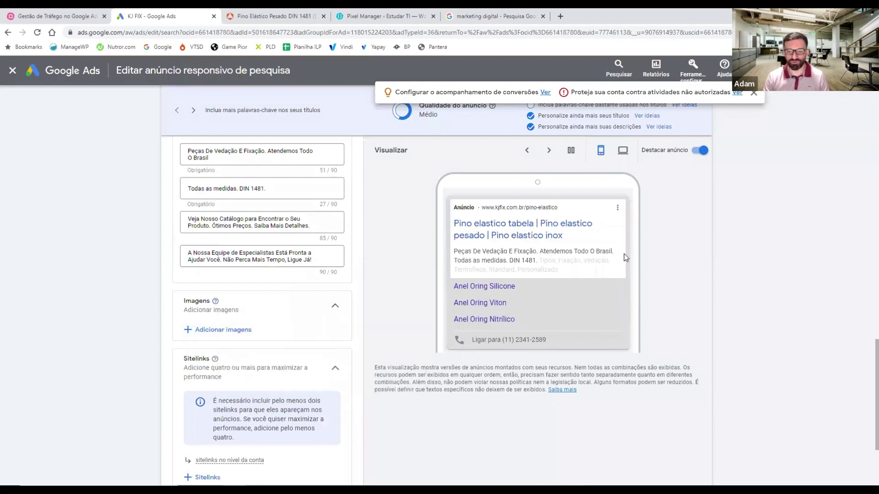
# Compare the ad preview with the sponsored results on the "marketing digital" Google search page and return to the ad.
pyautogui.click(494, 16)
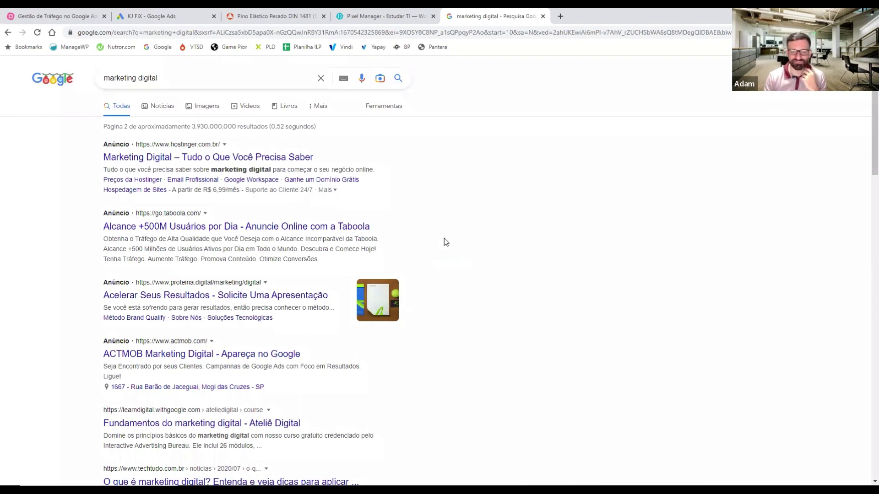
pyautogui.click(160, 9)
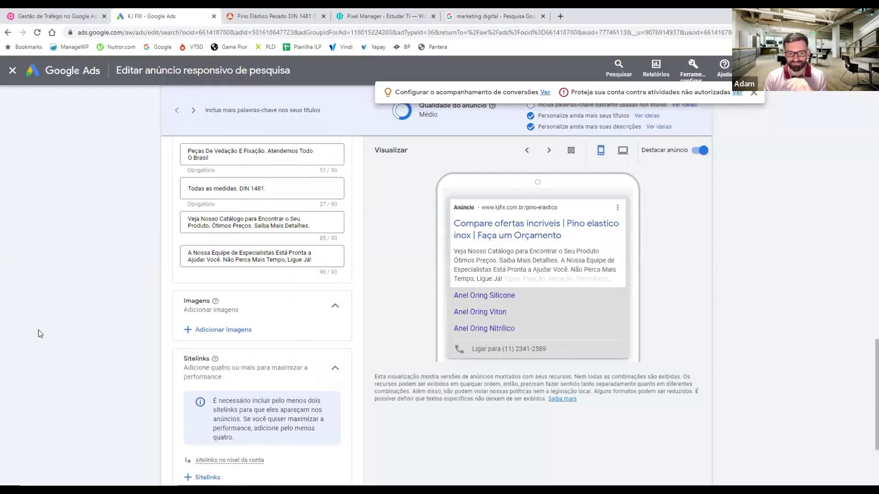
# Open the campaign sitelink selection for the ad and review the existing campaign-level and account-level sitelinks.
pyautogui.scroll(-1, 85, 331)
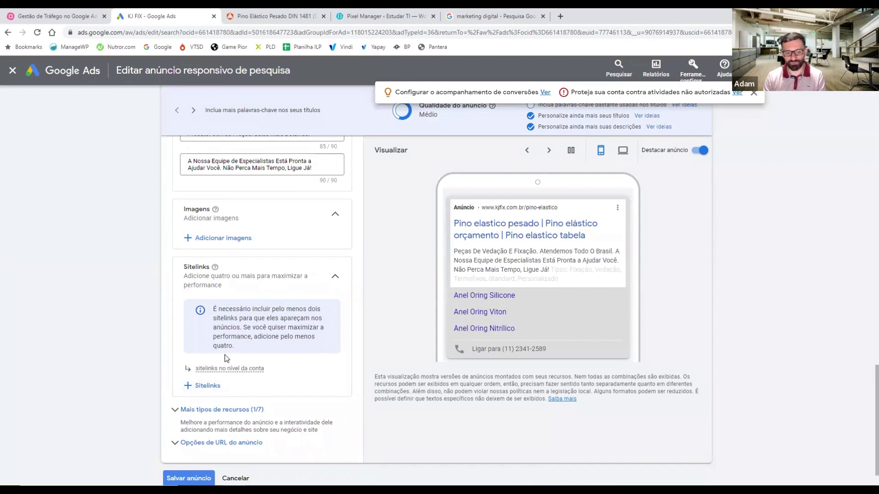
pyautogui.click(209, 390)
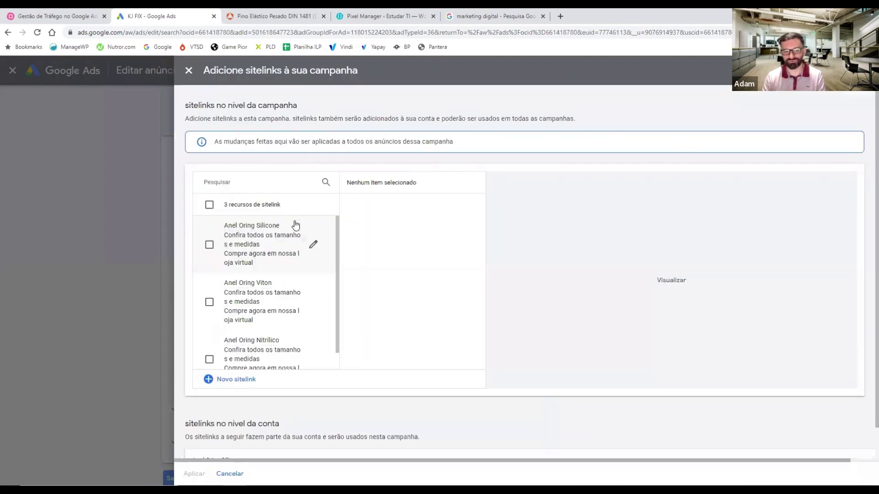
pyautogui.scroll(-1, 311, 229)
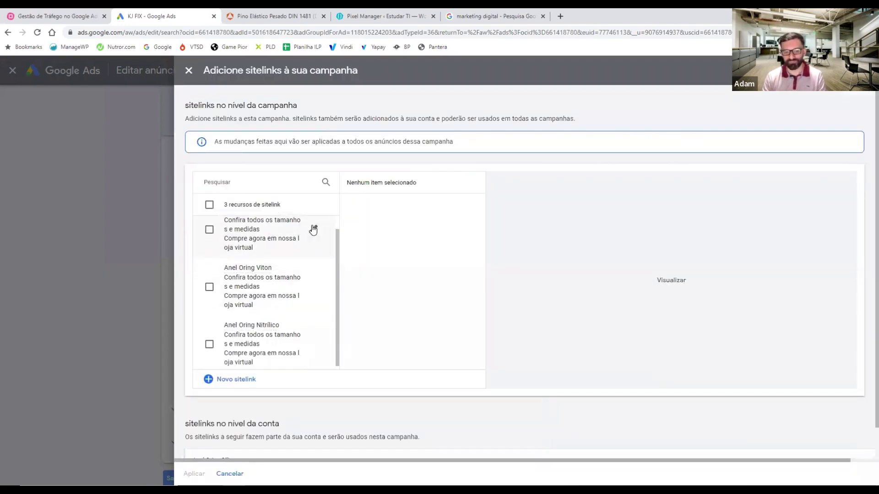
pyautogui.scroll(-2, 313, 229)
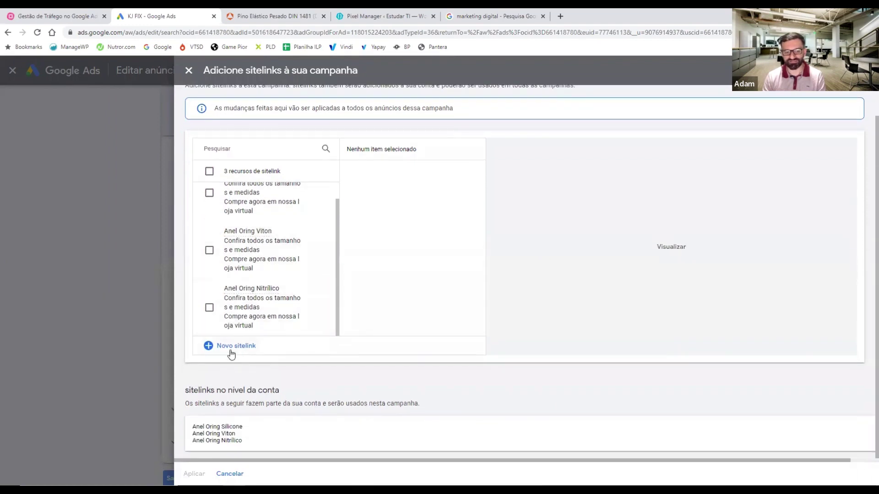
# Begin a new sitelink and examine Sitelink 1's text, two description lines and final URL fields.
pyautogui.click(231, 348)
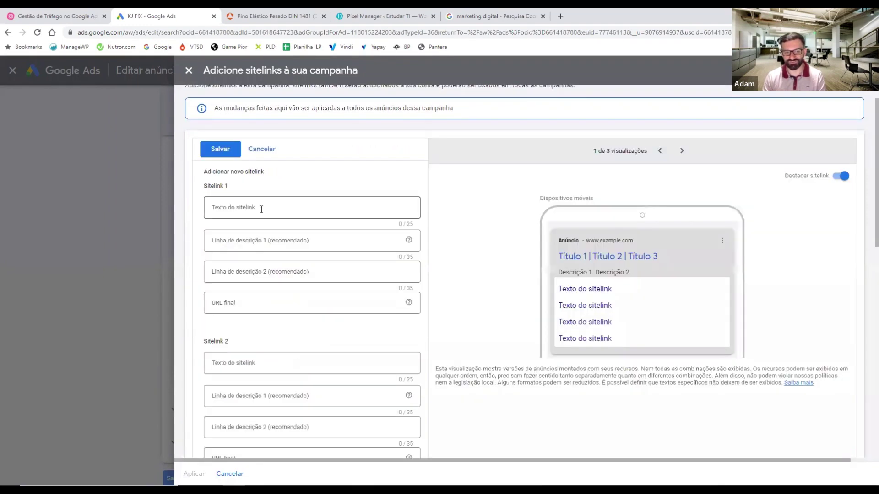
pyautogui.click(261, 209)
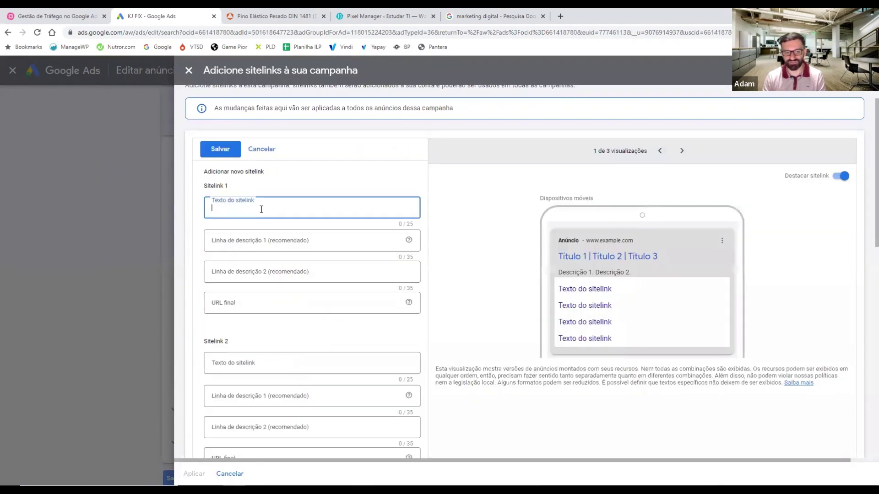
pyautogui.click(238, 248)
pyautogui.click(243, 271)
pyautogui.click(233, 303)
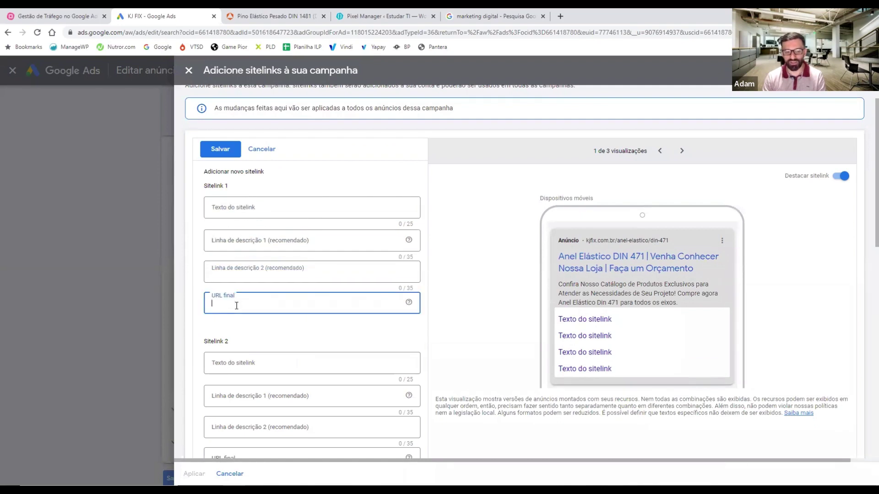
pyautogui.click(197, 215)
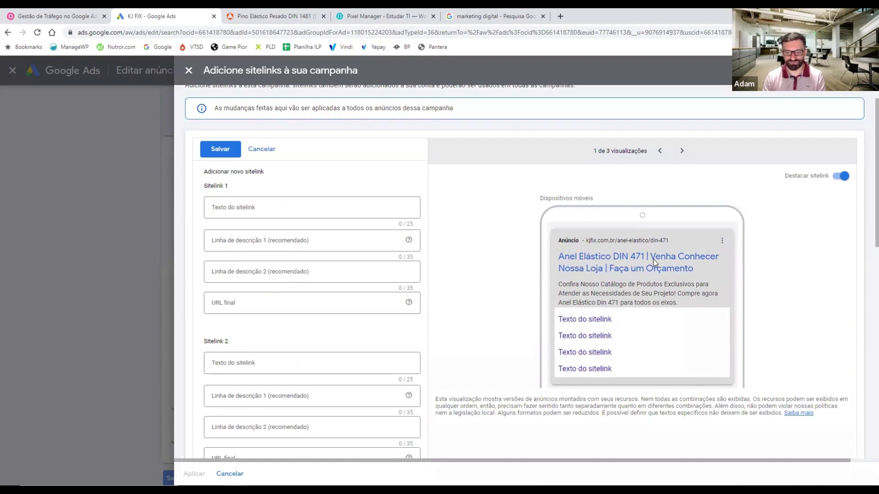
# Enter "Anel Elastico 472" as the text of Sitelink 1.
pyautogui.click(242, 207)
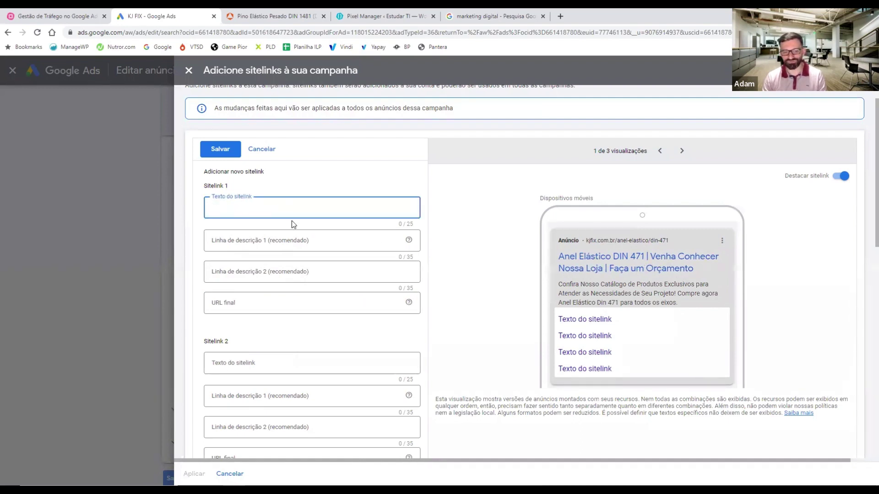
pyautogui.write('An')
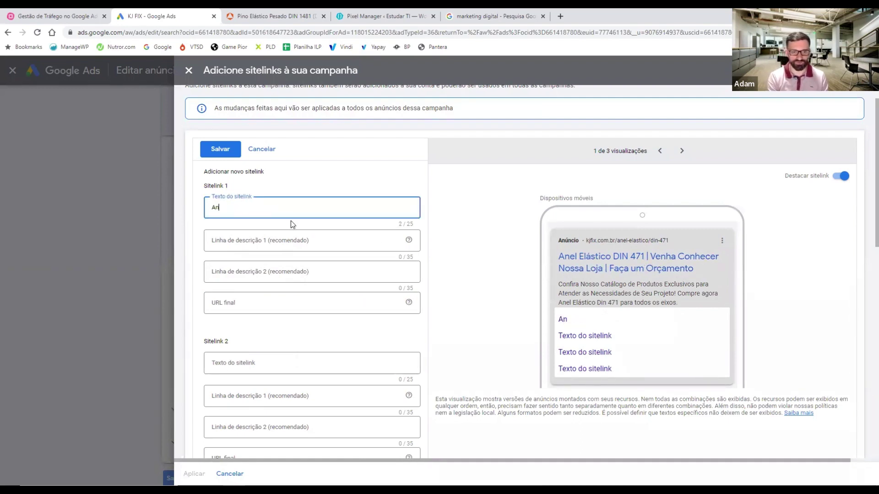
pyautogui.write('el')
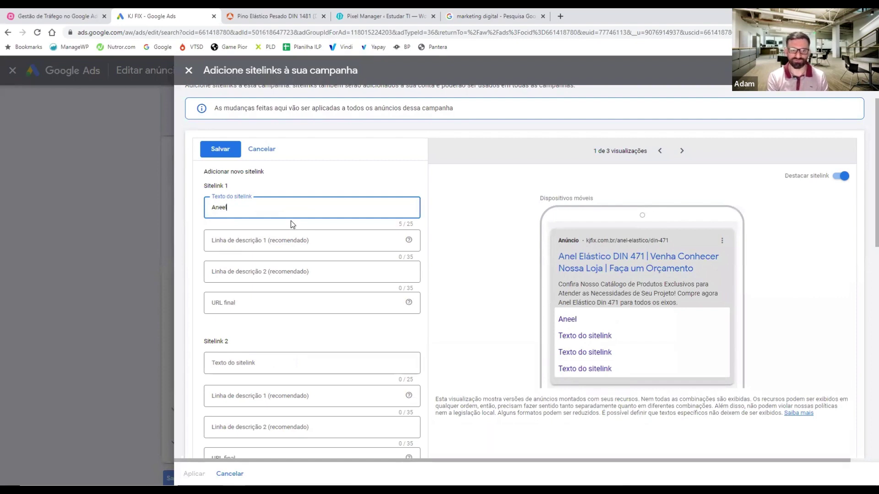
pyautogui.press('BackSpace')
pyautogui.write('l Elastico ')
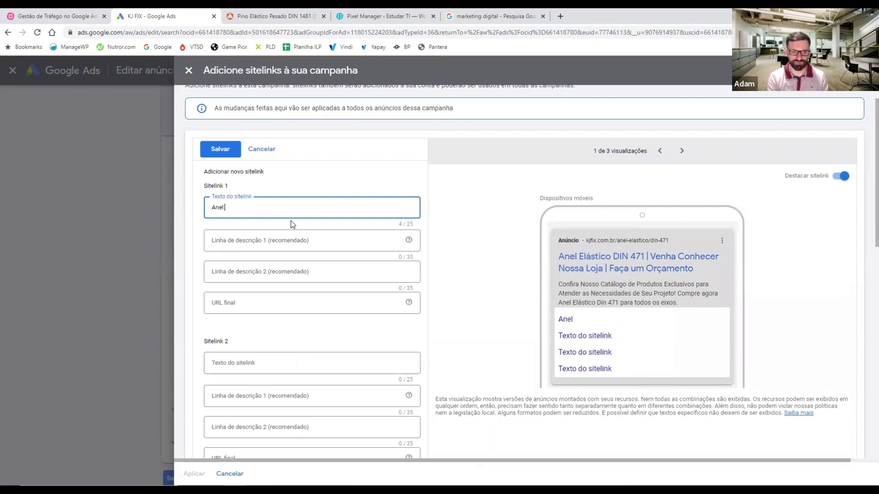
pyautogui.write('472')
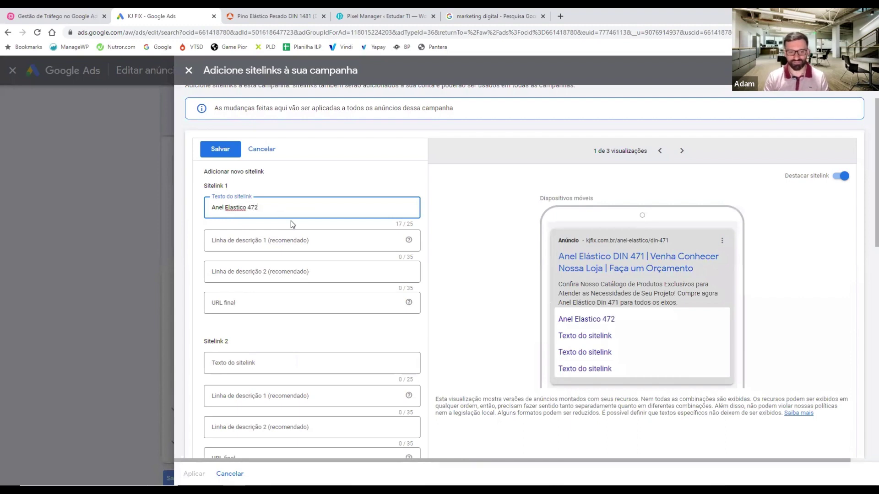
# Go through Sitelink 1's description and final URL fields and check the KJ FIX product page as a possible link destination.
pyautogui.press('Tab')
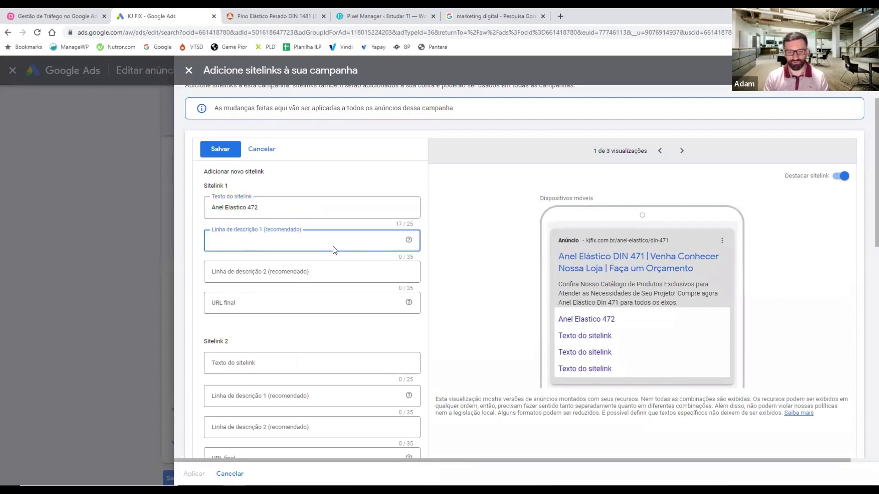
pyautogui.click(301, 255)
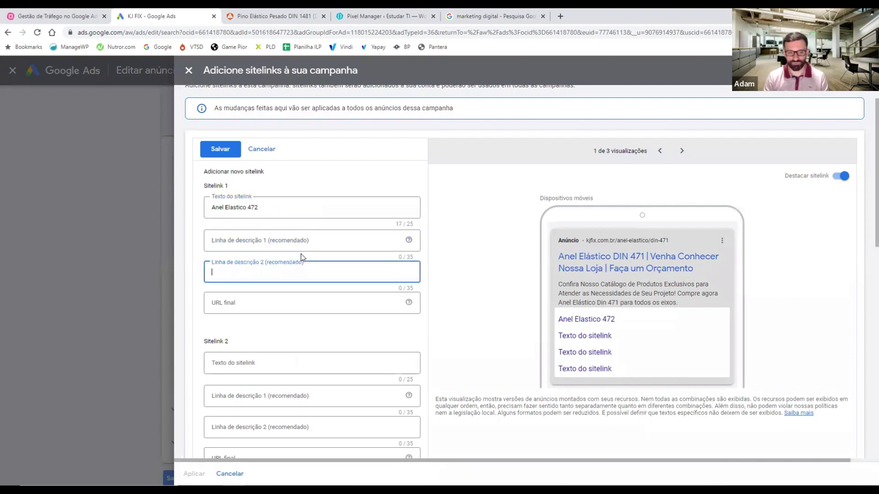
pyautogui.click(229, 307)
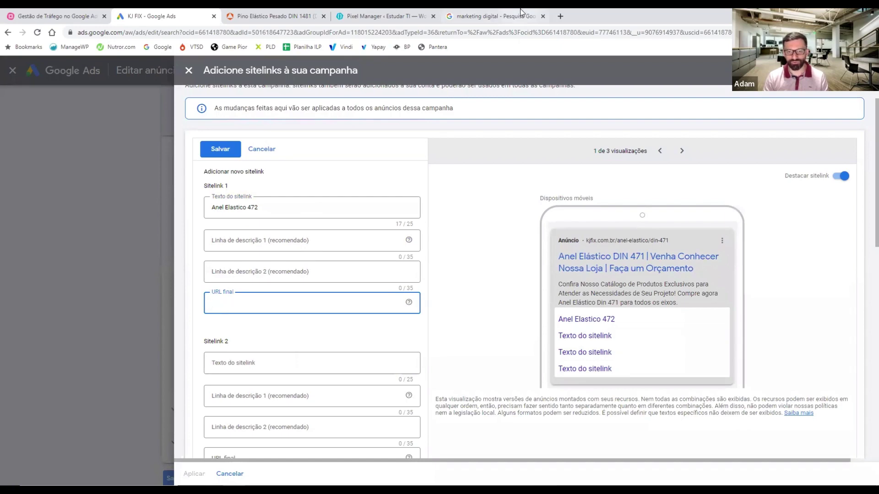
pyautogui.click(260, 16)
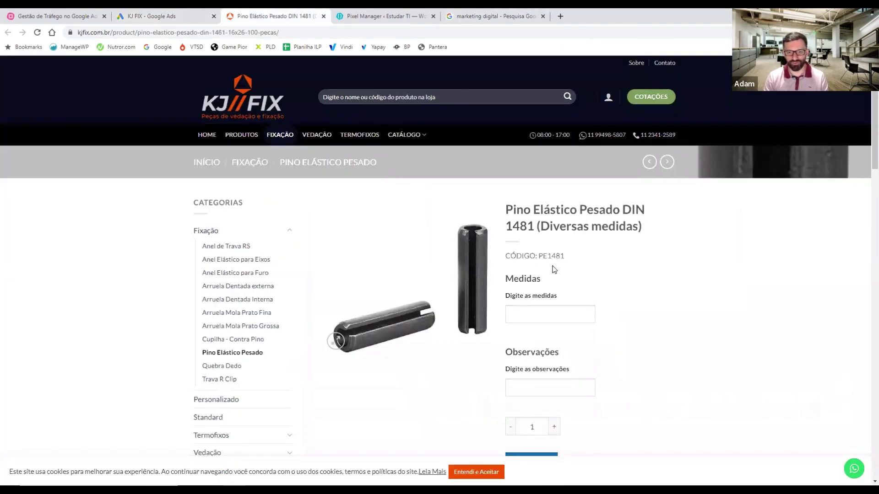
pyautogui.click(197, 16)
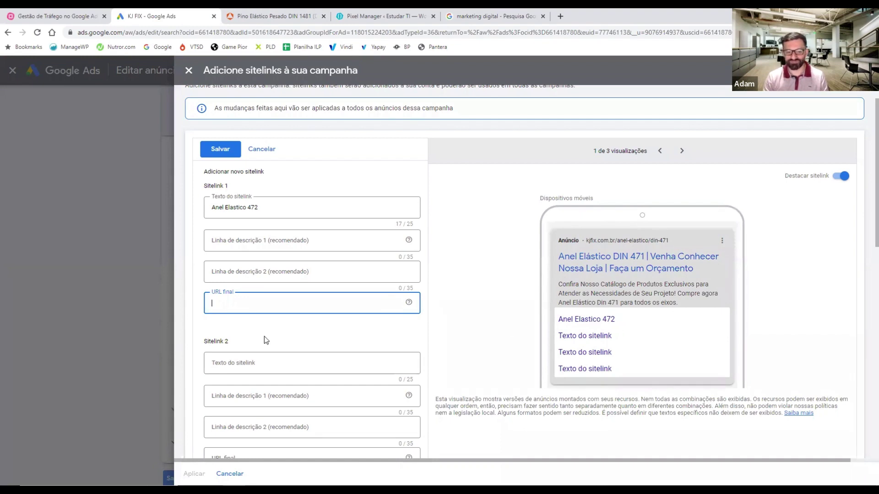
# Enter "Contato" as the text of Sitelink 2 and go to its final URL field.
pyautogui.click(250, 361)
pyautogui.write('Contato')
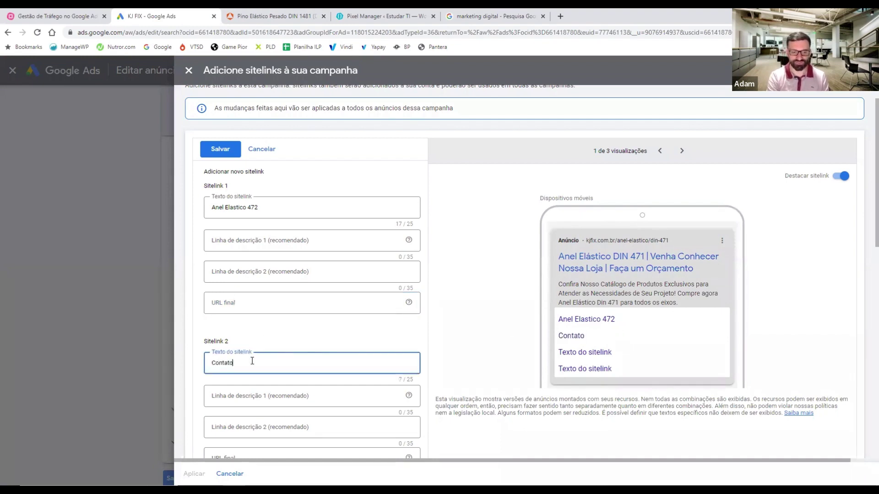
pyautogui.scroll(-1, 249, 364)
pyautogui.click(282, 405)
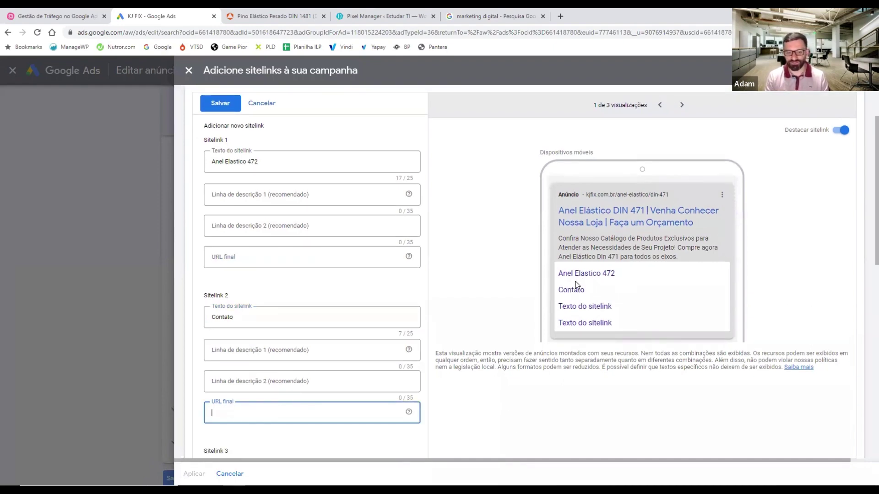
# Look over the Sitelink 3 and 4 forms, discard the new sitelinks and return to the ad editor.
pyautogui.scroll(-3, 576, 285)
pyautogui.scroll(-5, 575, 284)
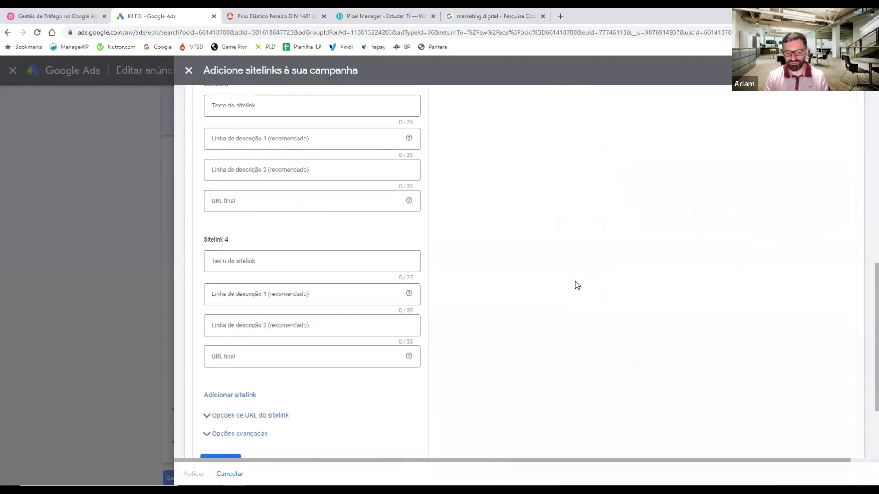
pyautogui.scroll(8, 575, 285)
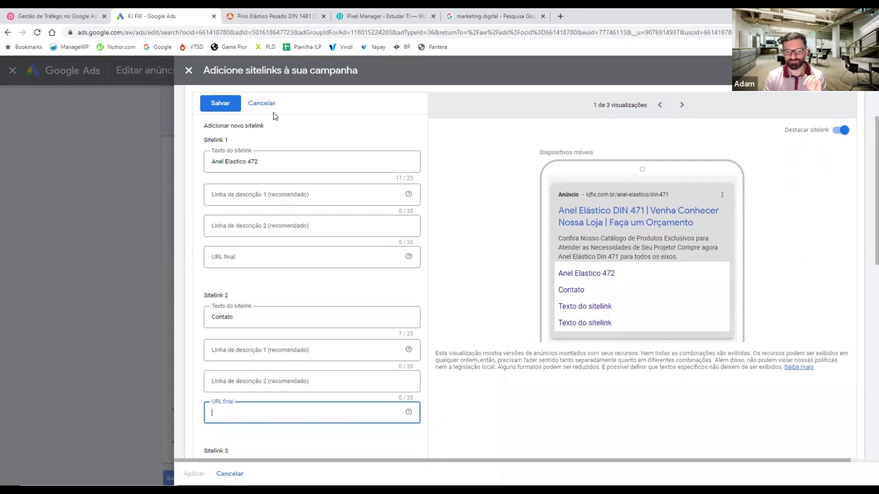
pyautogui.click(256, 105)
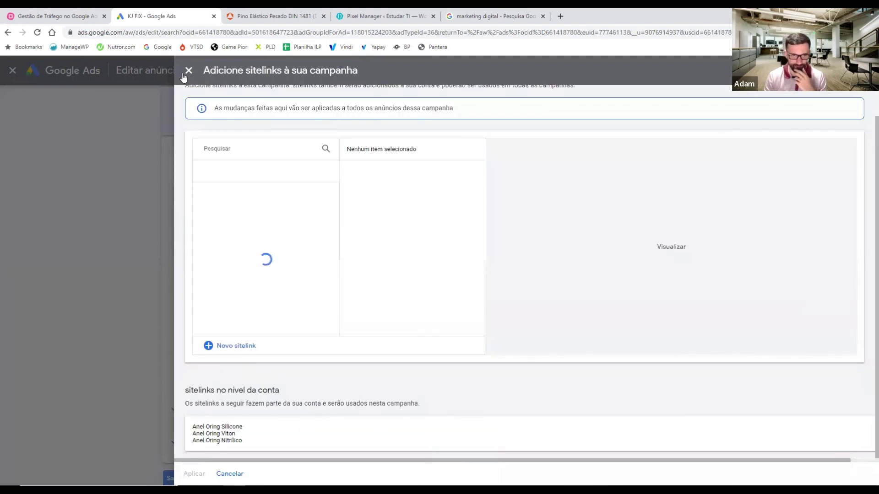
pyautogui.click(188, 70)
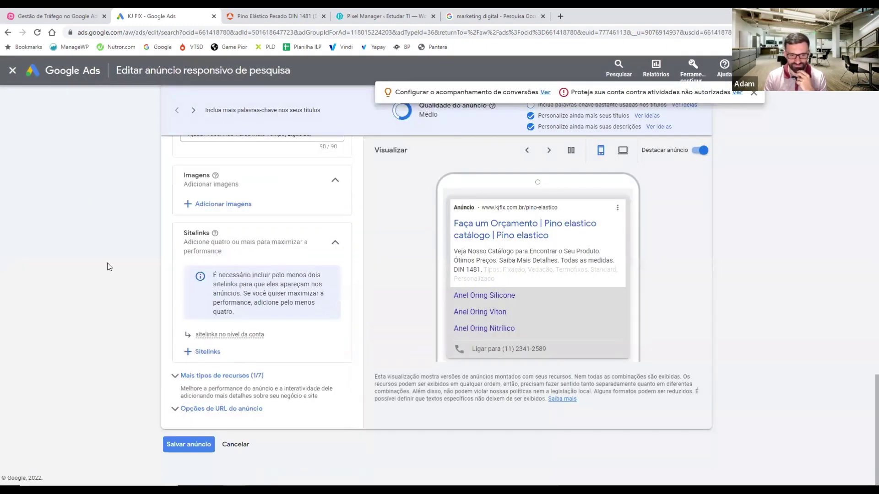
# Review the whole responsive search ad form once more, from the sitelinks and descriptions back to the final URL.
pyautogui.scroll(8, 108, 262)
pyautogui.scroll(-10, 109, 265)
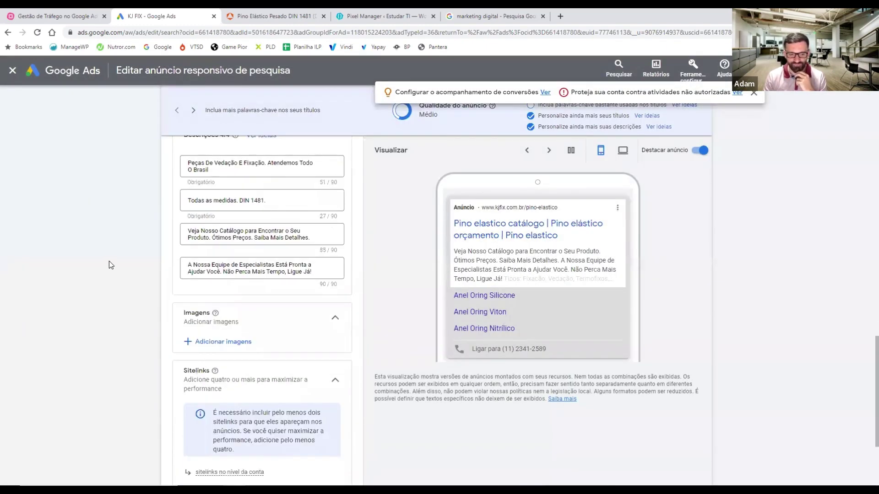
pyautogui.scroll(15, 155, 320)
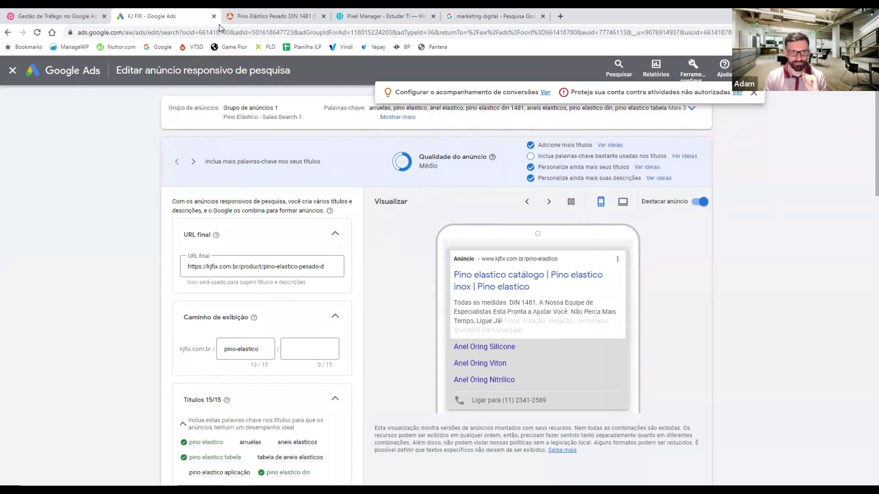
# Leave the ad editor without saving and go back to the Google Ads account selection page.
pyautogui.click(6, 78)
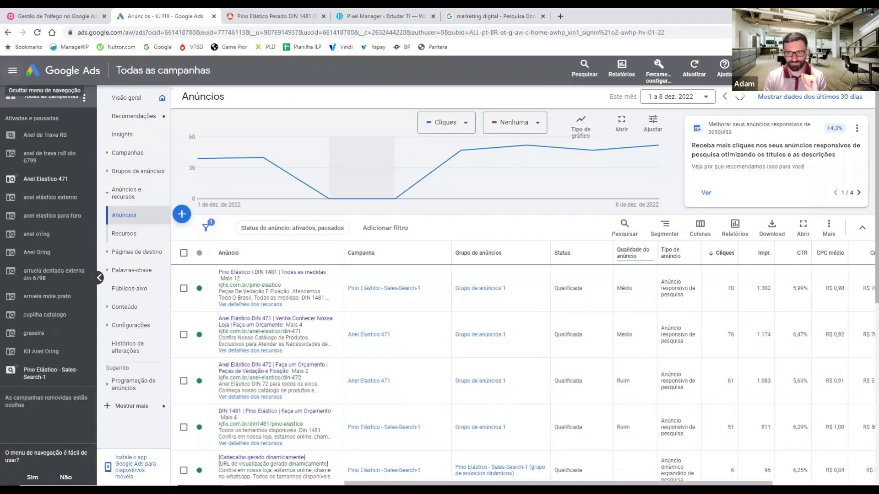
pyautogui.rightClick(7, 32)
pyautogui.click(86, 68)
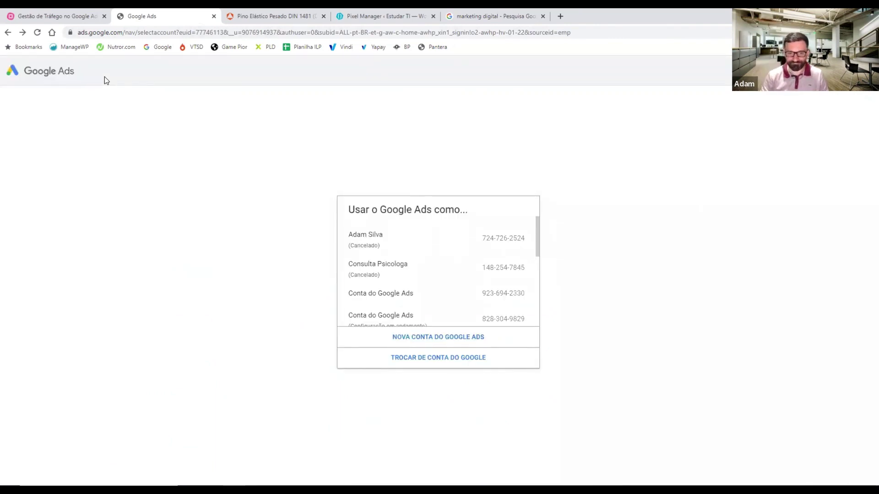
# Look through the available accounts and open the last "Conta do Google Ads" account in the list.
pyautogui.scroll(-5, 410, 279)
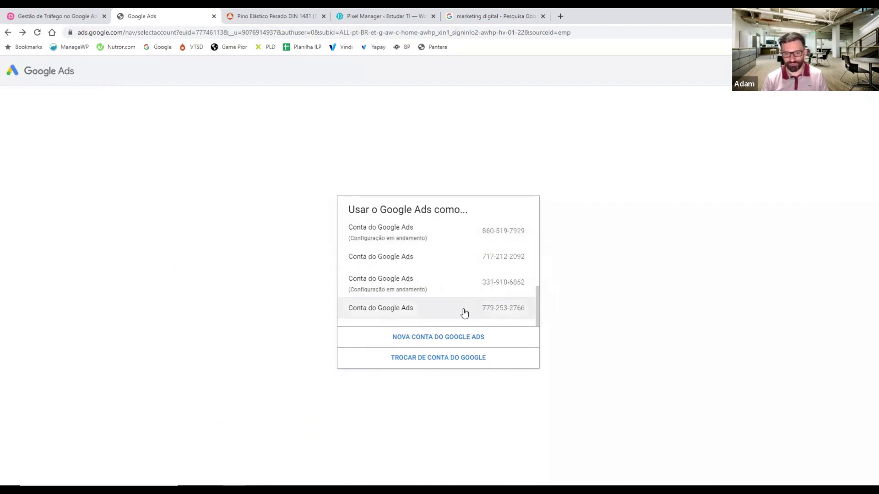
pyautogui.scroll(10, 463, 309)
pyautogui.scroll(-4, 447, 254)
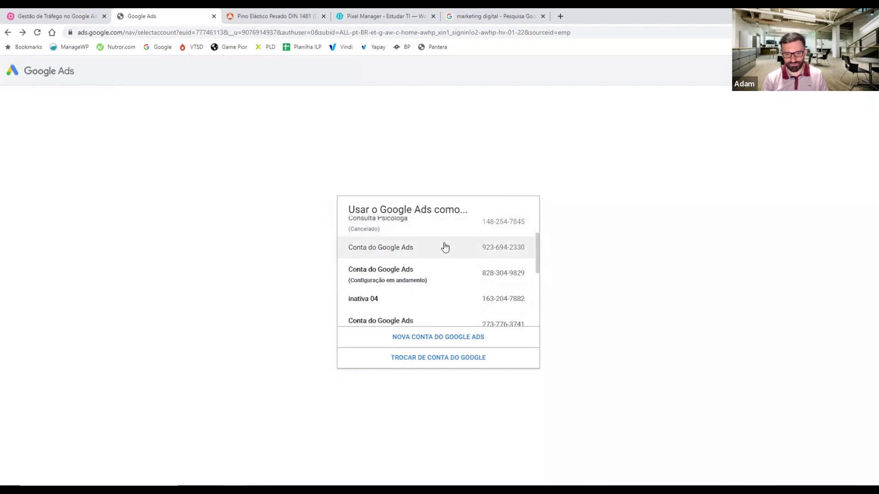
pyautogui.scroll(-3, 444, 247)
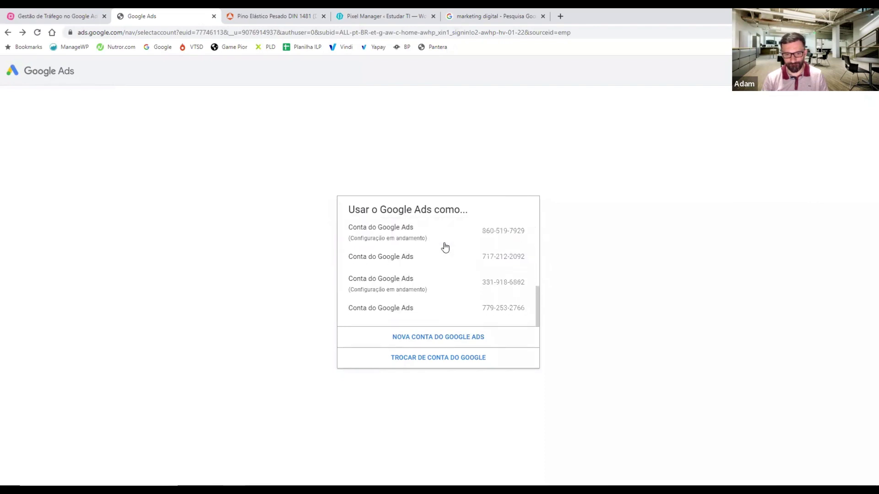
pyautogui.click(366, 314)
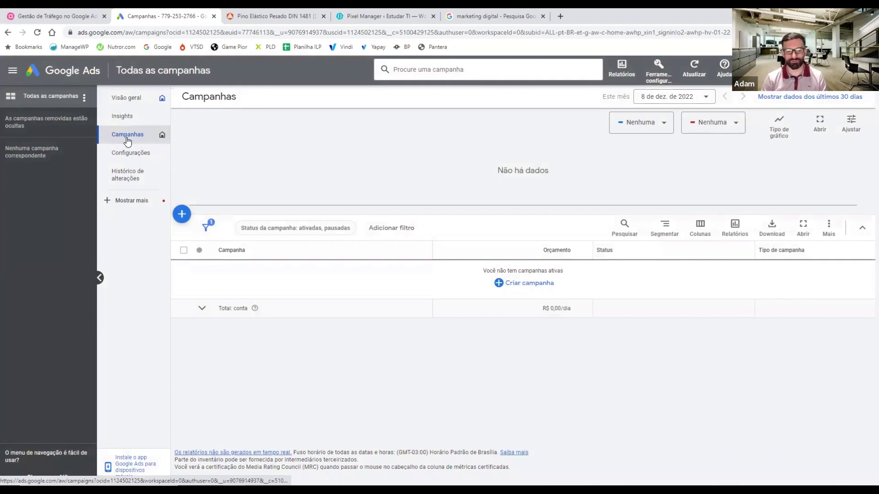
# Start creating a new campaign from the Campanhas page of this account.
pyautogui.click(185, 220)
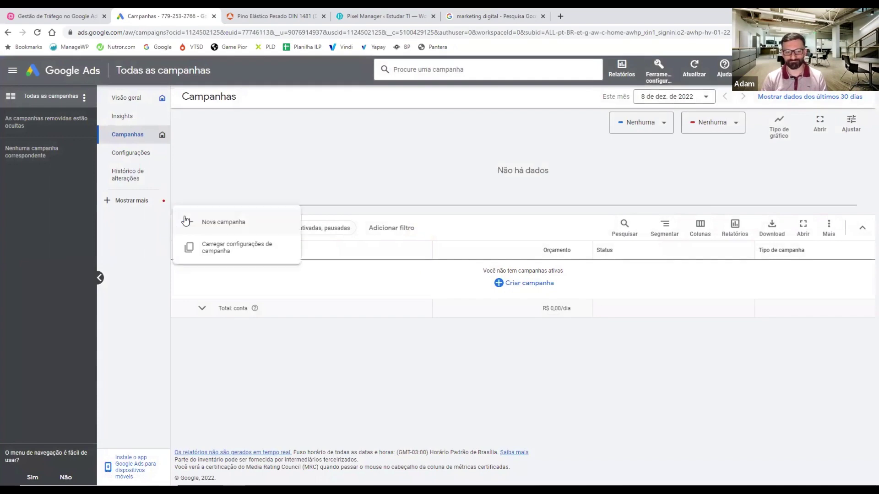
pyautogui.click(208, 221)
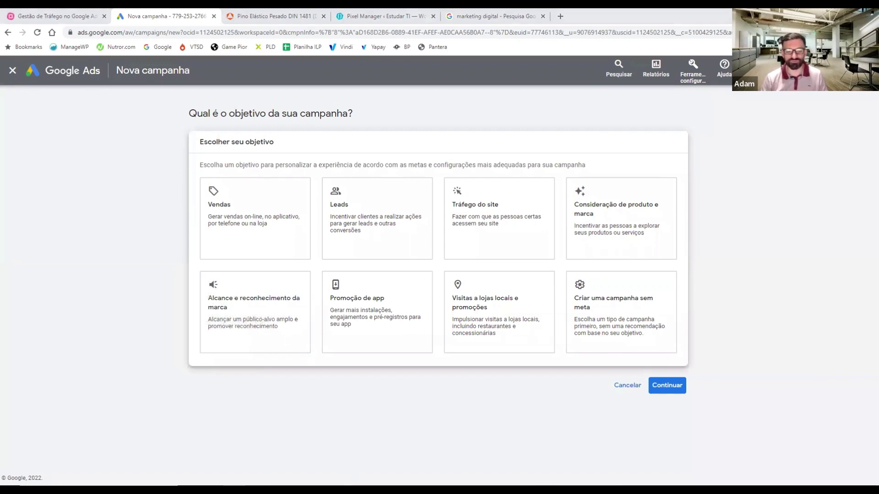
# Switch to the Word document "Estudo do Público Alvo", review the audience answers and the list of roofing services, and return to Google Ads.
pyautogui.hotkey('alt', 'Tab')
pyautogui.scroll(-3, 344, 335)
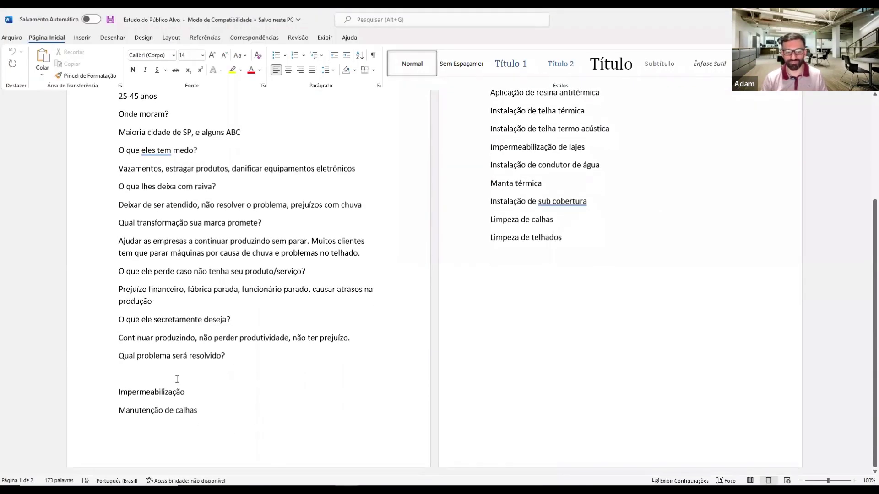
pyautogui.scroll(3, 649, 298)
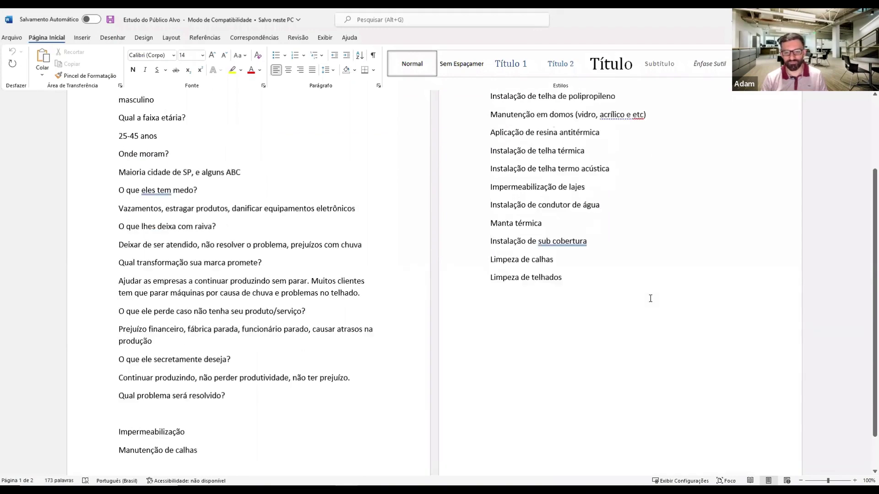
pyautogui.scroll(-3, 534, 177)
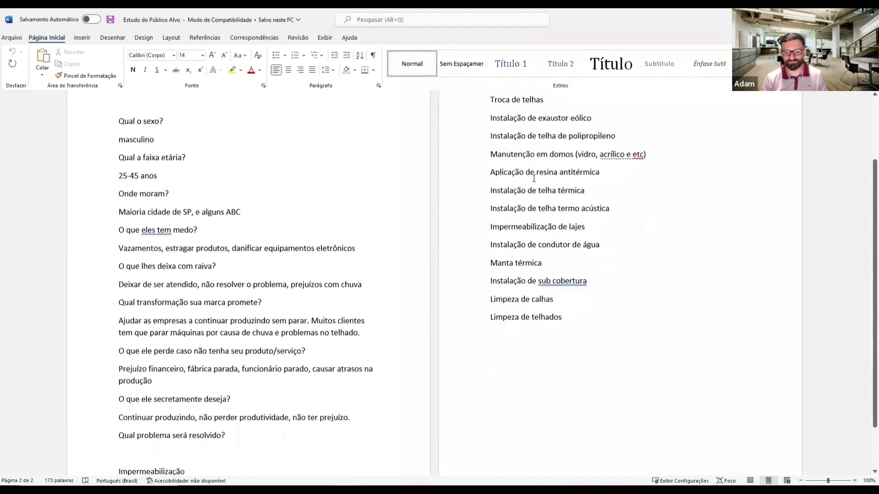
pyautogui.scroll(5, 533, 179)
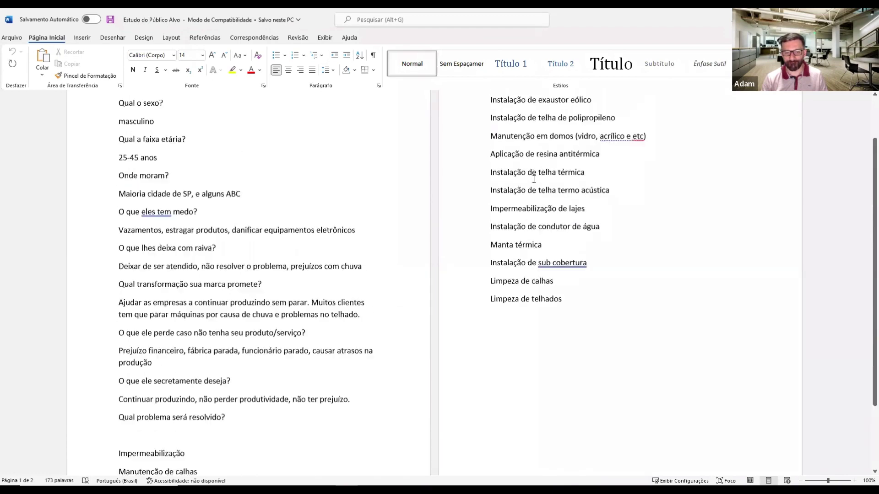
pyautogui.scroll(-5, 534, 179)
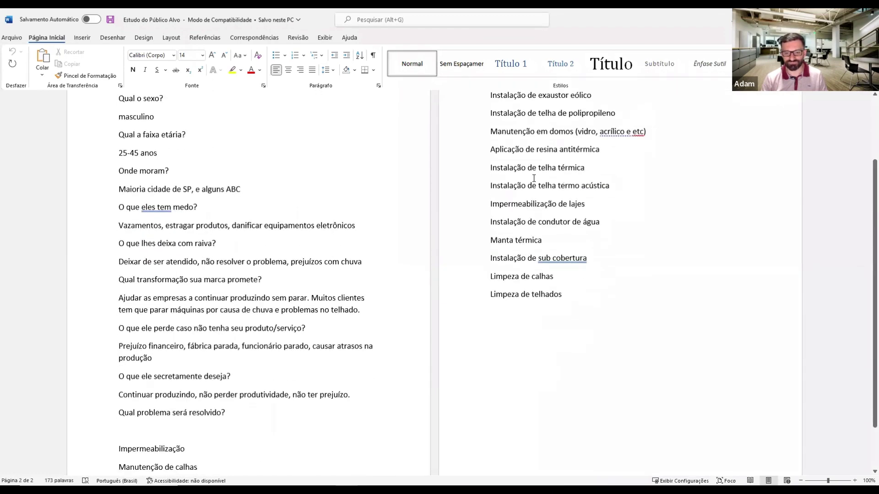
pyautogui.scroll(5, 534, 178)
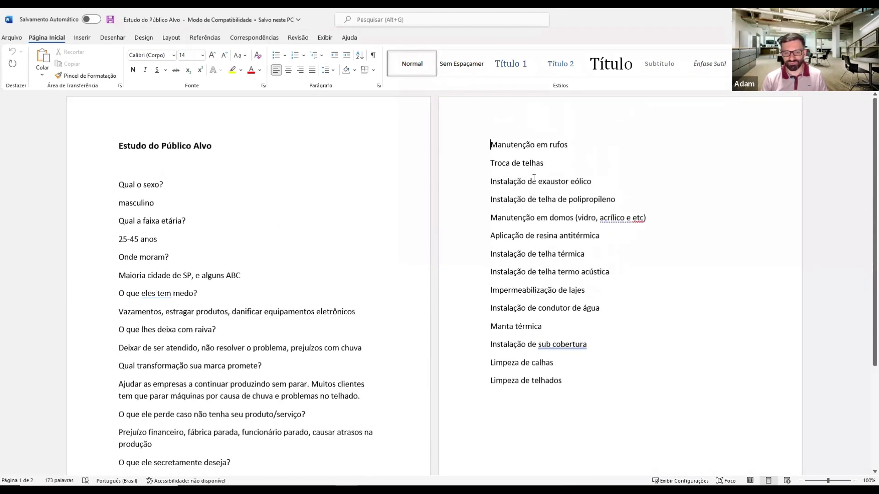
pyautogui.scroll(-3, 533, 178)
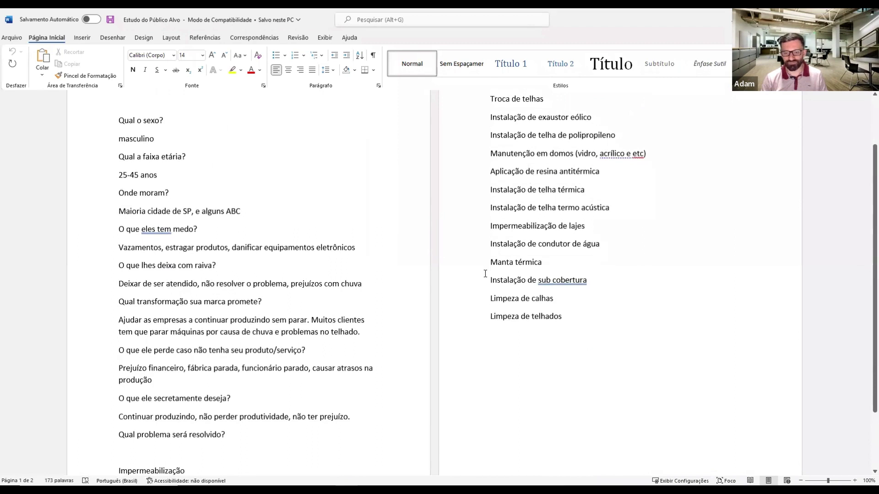
pyautogui.scroll(2, 488, 273)
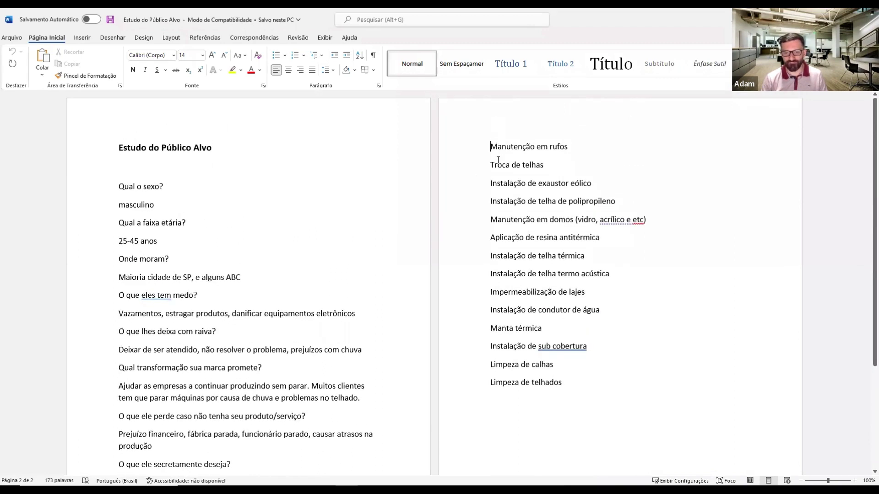
pyautogui.moveTo(491, 146); pyautogui.dragTo(573, 149)
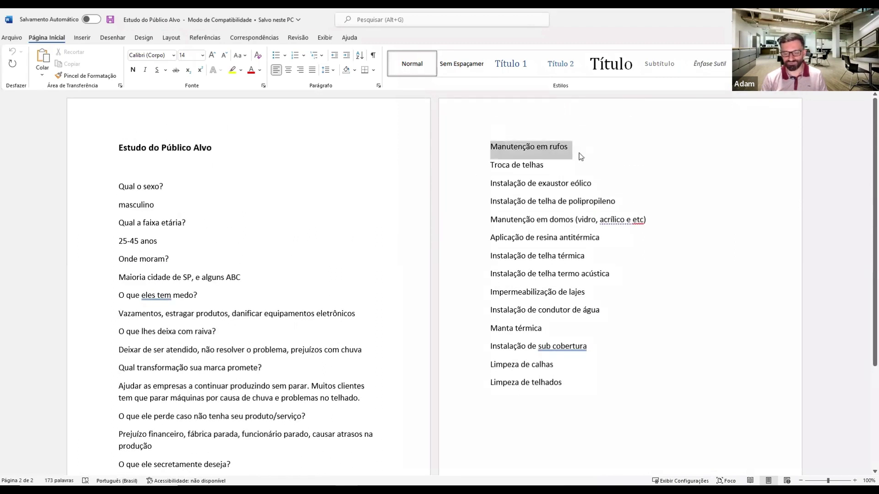
pyautogui.press('Down')
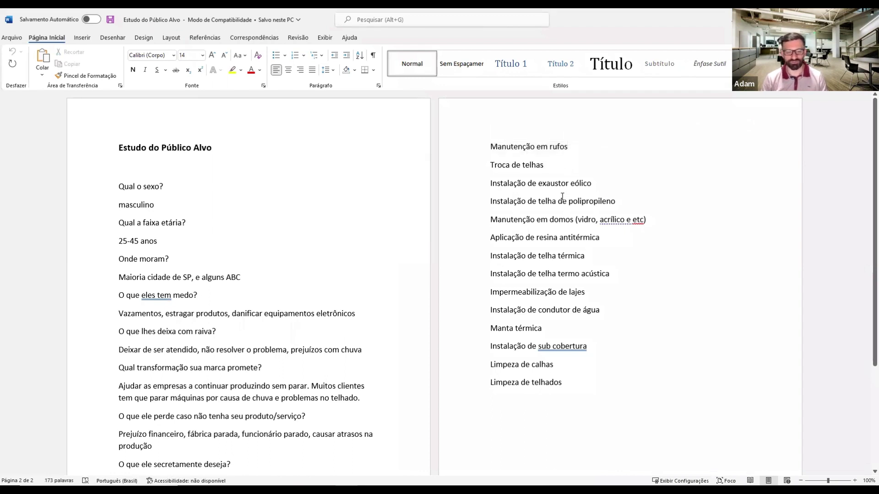
pyautogui.hotkey('alt', 'Tab')
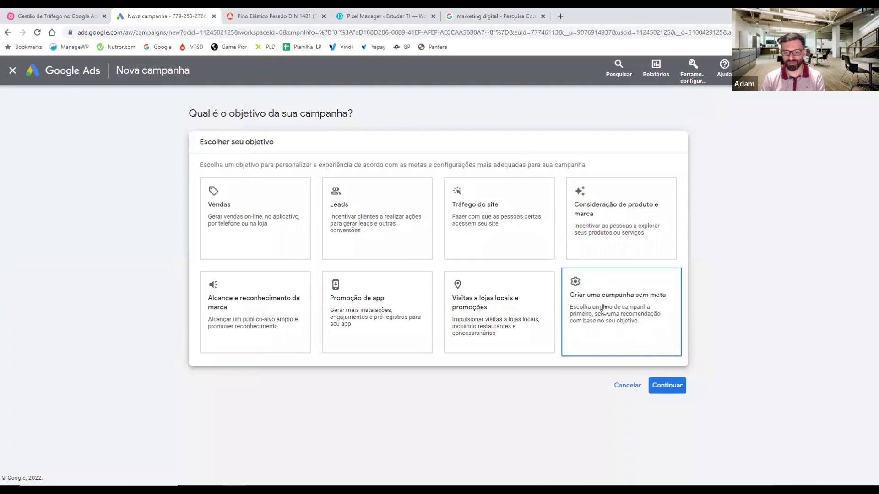
# Choose to create the campaign without a goal ("sem meta"), with "Pesquisa" as the campaign type, and continue.
pyautogui.click(647, 321)
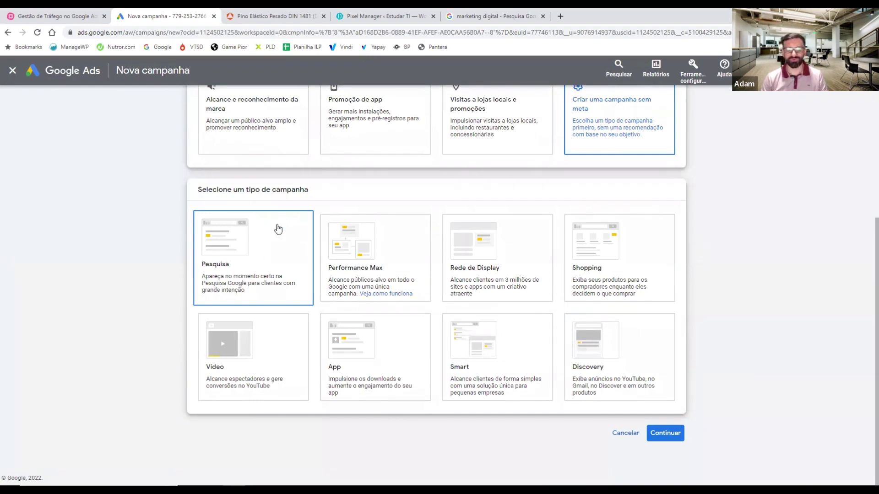
pyautogui.click(247, 269)
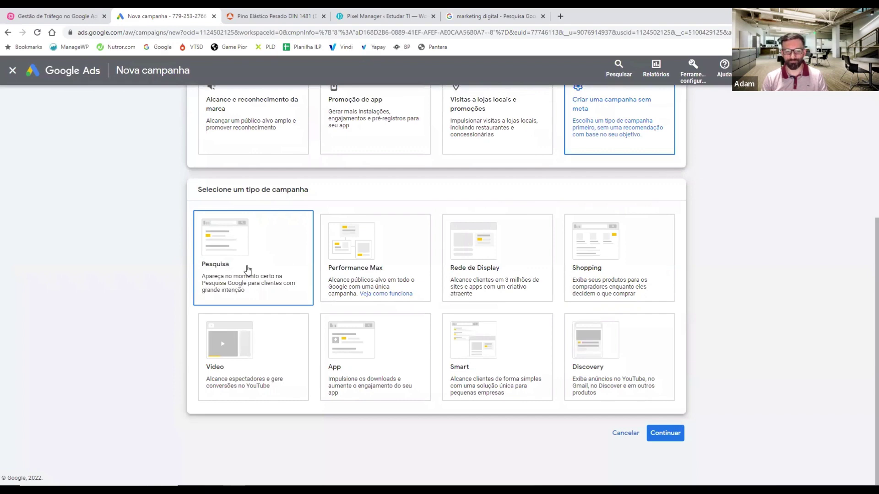
pyautogui.click(677, 437)
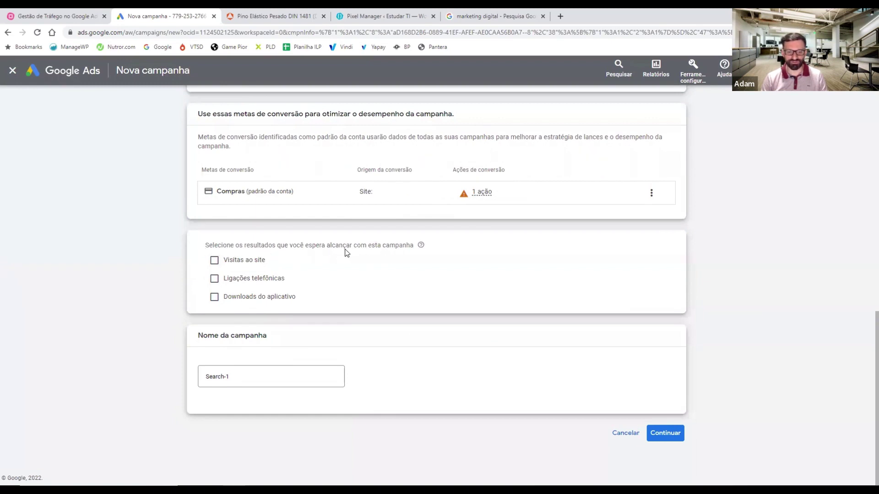
# Select "Visitas ao site" as the expected result and enter estudarti.com.br as the company website.
pyautogui.click(214, 260)
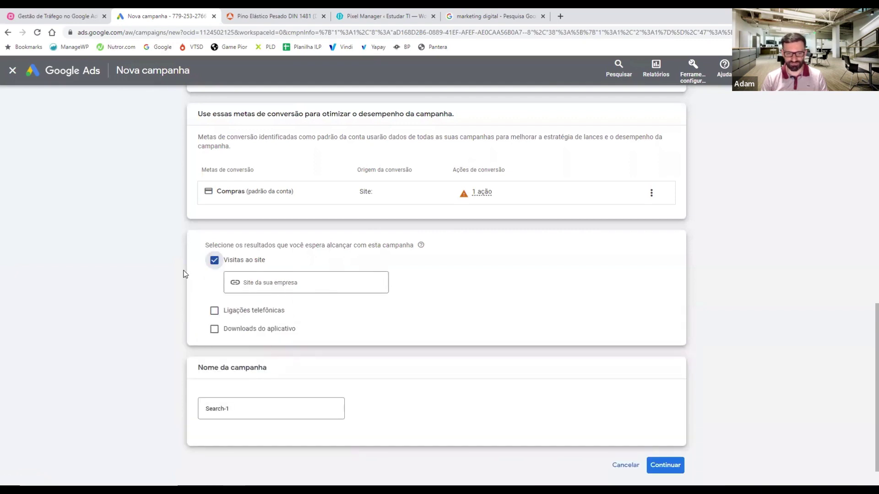
pyautogui.click(271, 289)
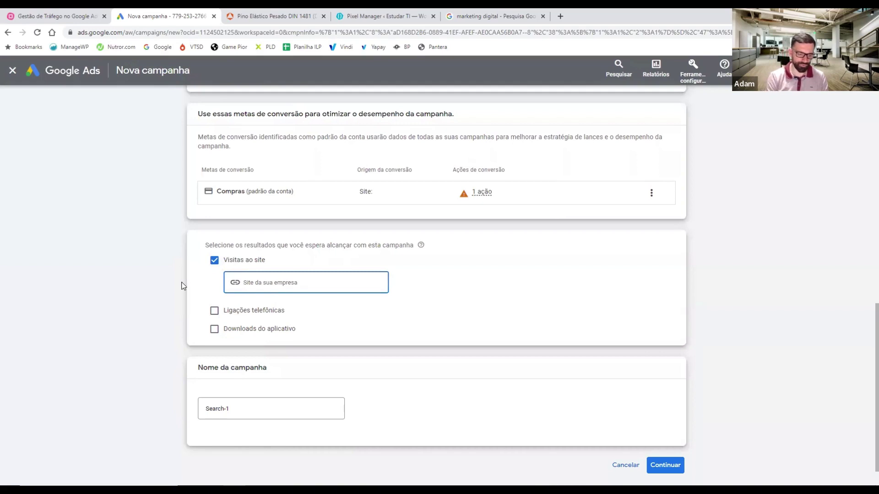
pyautogui.write('estudarti.co')
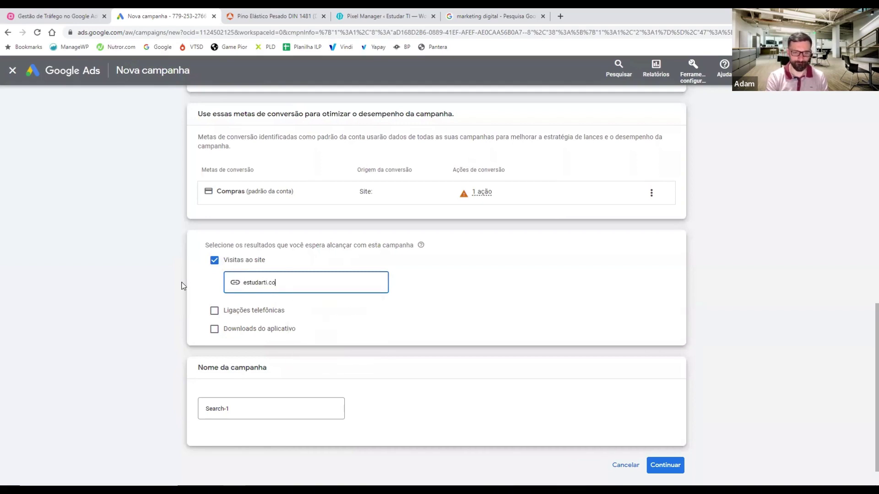
pyautogui.write('m.br')
pyautogui.press('Tab')
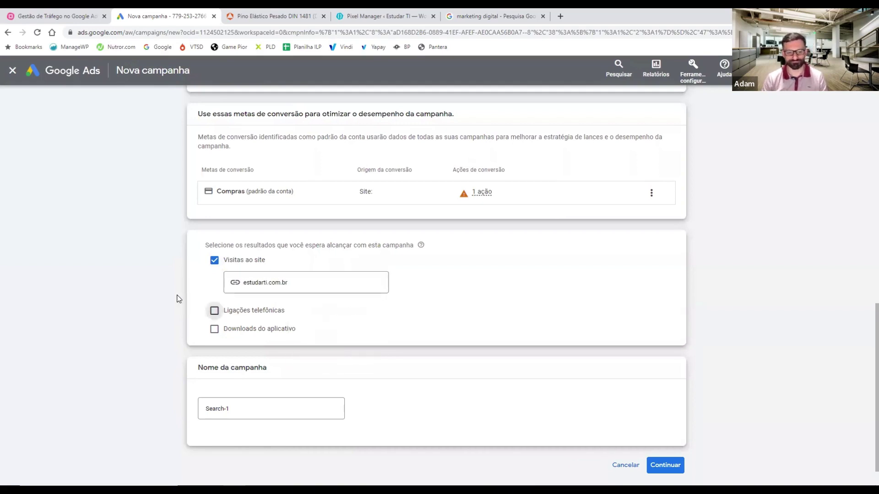
# Name the campaign "Manutenção em Rufos", after the first service on the Word document's second page, and continue to the bidding settings.
pyautogui.scroll(-1, 178, 299)
pyautogui.moveTo(250, 377); pyautogui.dragTo(194, 377)
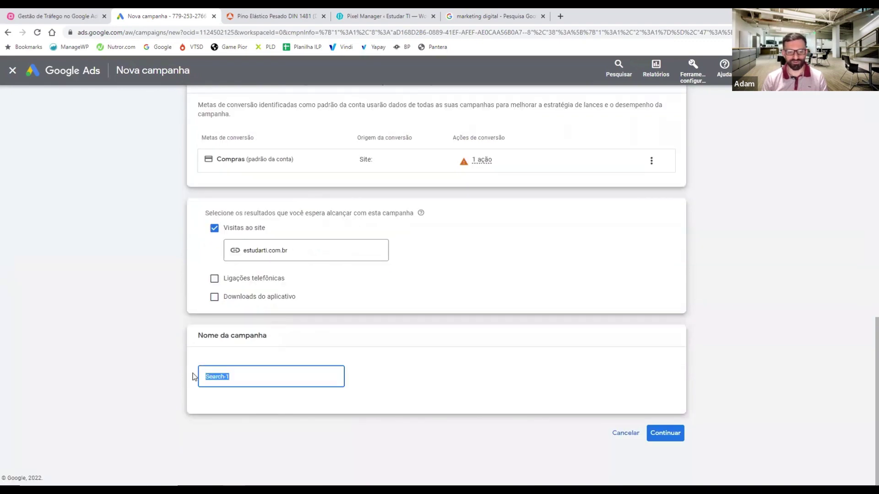
pyautogui.hotkey('alt', 'Tab')
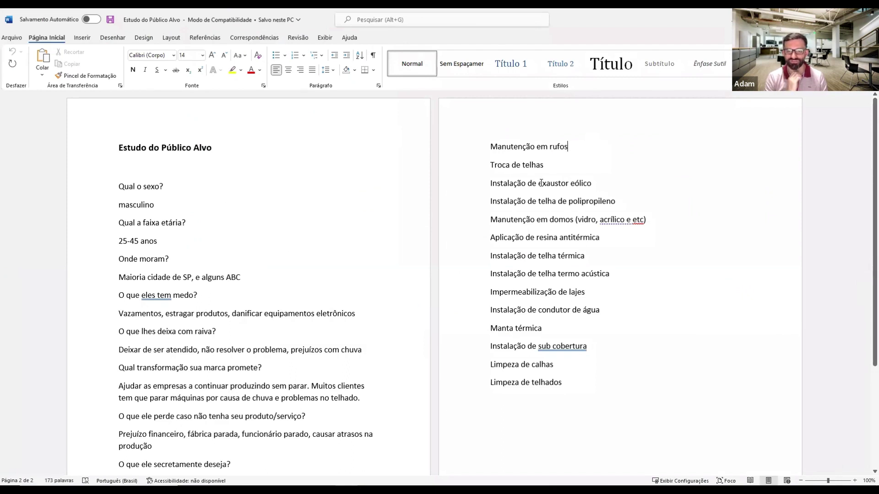
pyautogui.hotkey('alt', 'Tab')
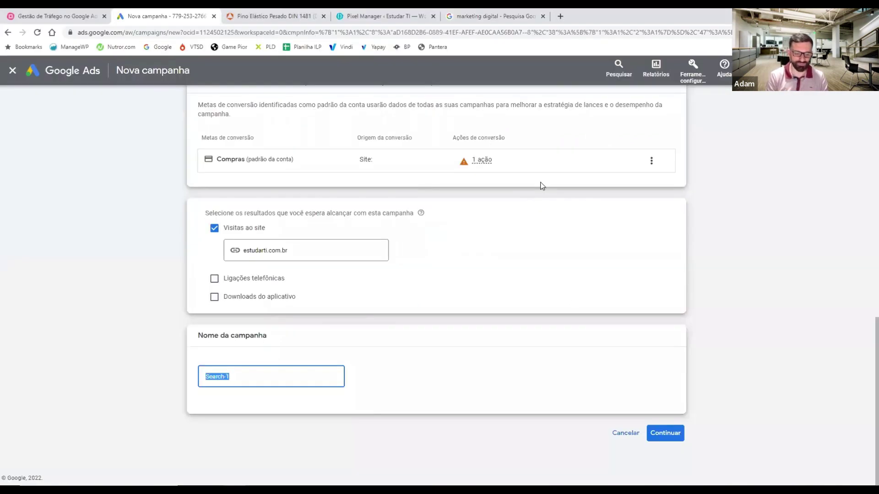
pyautogui.write('Manutenção')
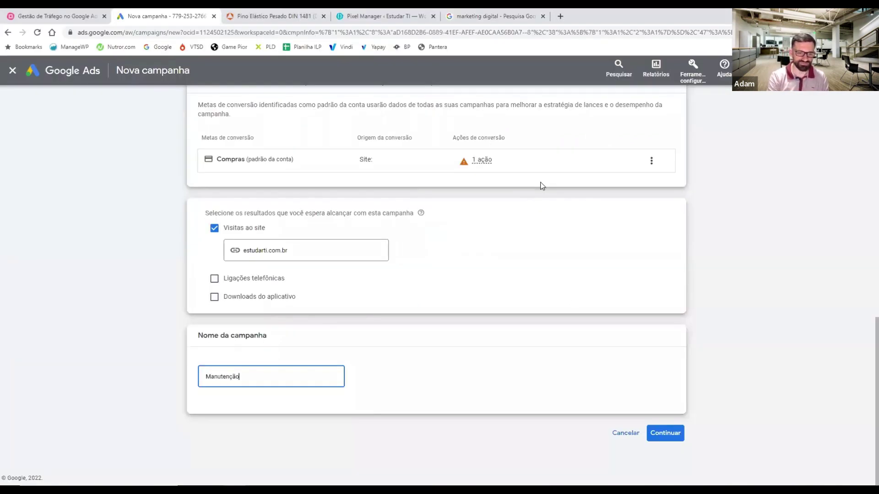
pyautogui.write(' em Rufos')
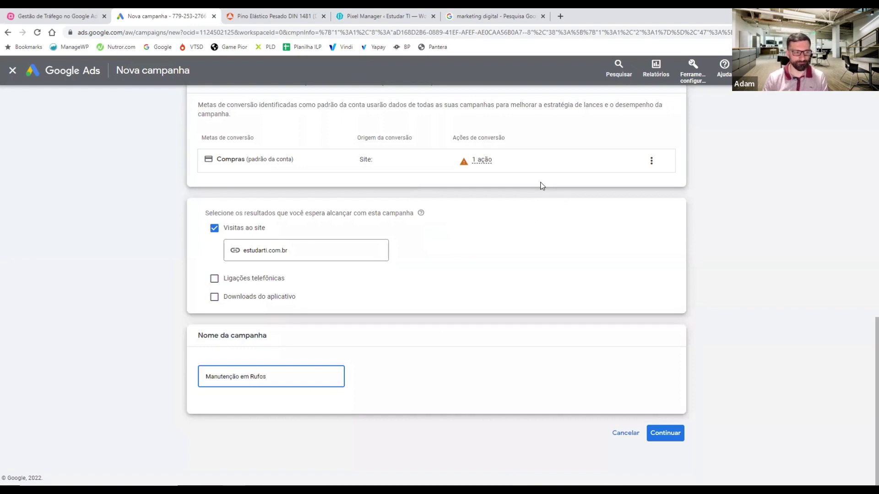
pyautogui.click(672, 435)
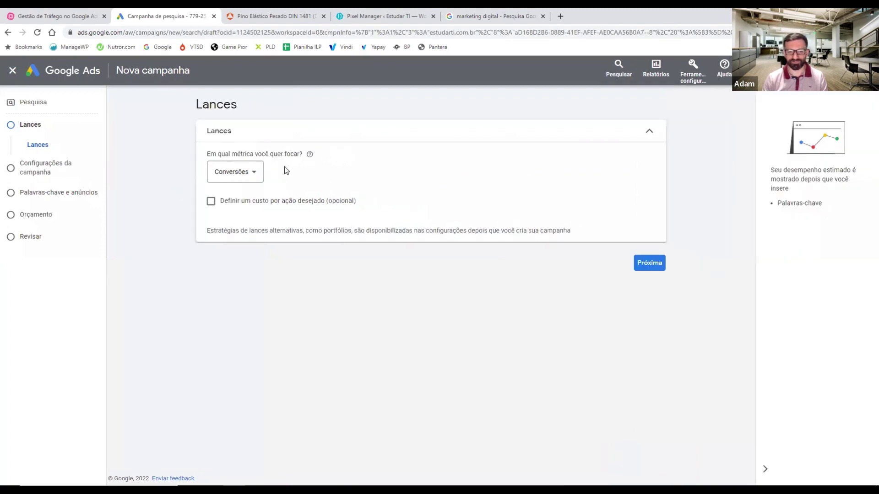
# Set the bidding focus metric to "Cliques" and proceed to the campaign settings.
pyautogui.click(241, 173)
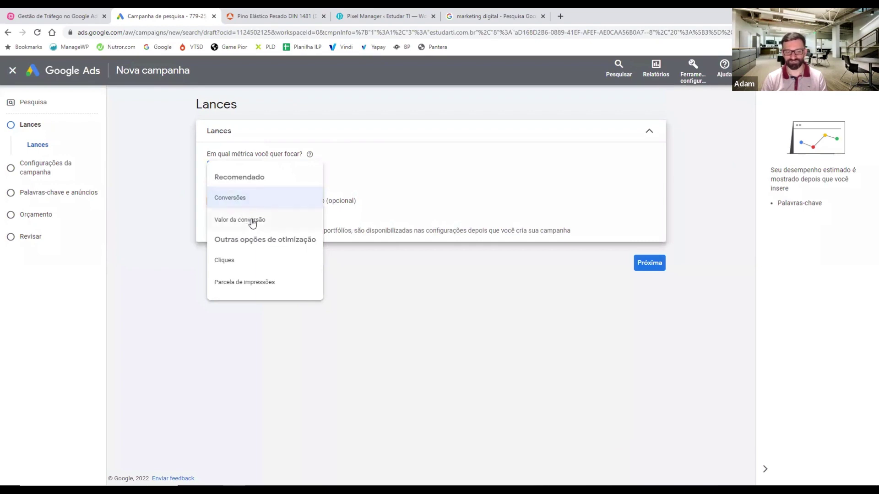
pyautogui.click(236, 265)
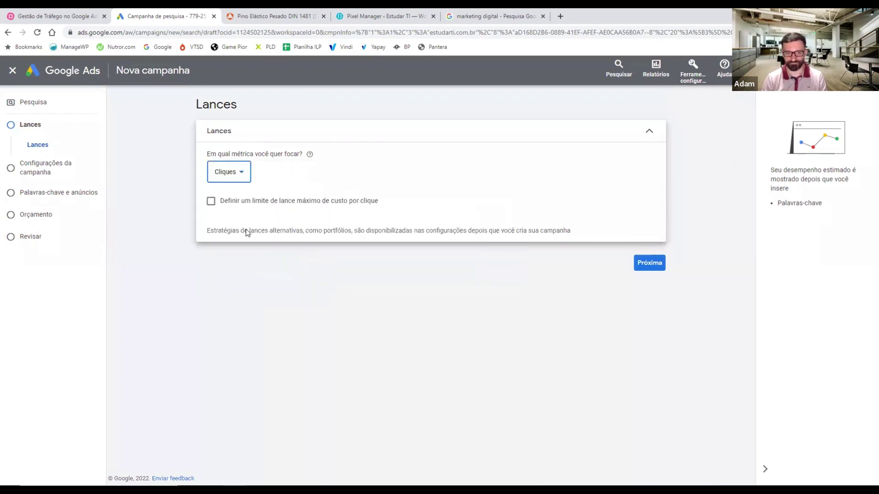
pyautogui.click(658, 268)
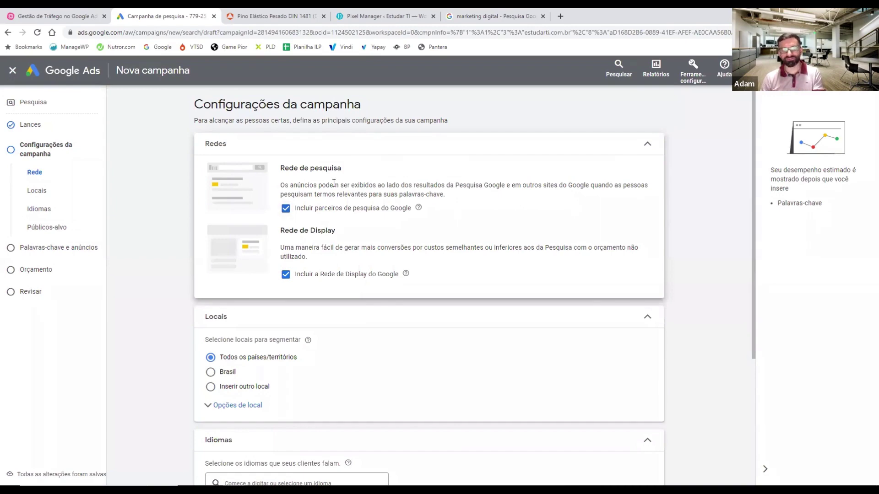
# Look at the Google results for "marketing digital", then exclude the Google Display Network from the campaign's networks.
pyautogui.click(492, 16)
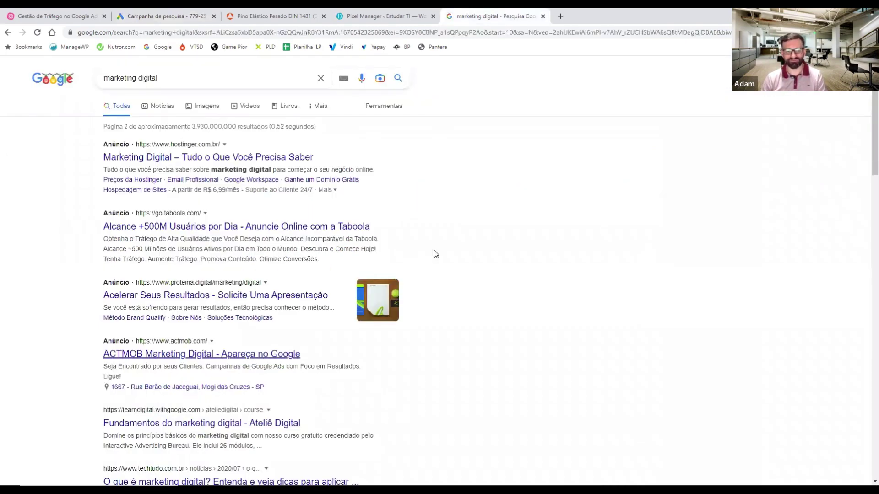
pyautogui.click(204, 14)
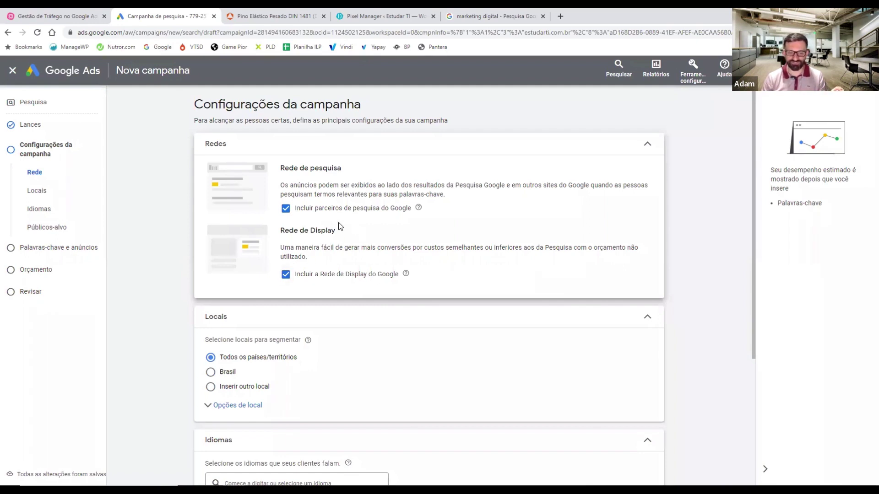
pyautogui.click(285, 276)
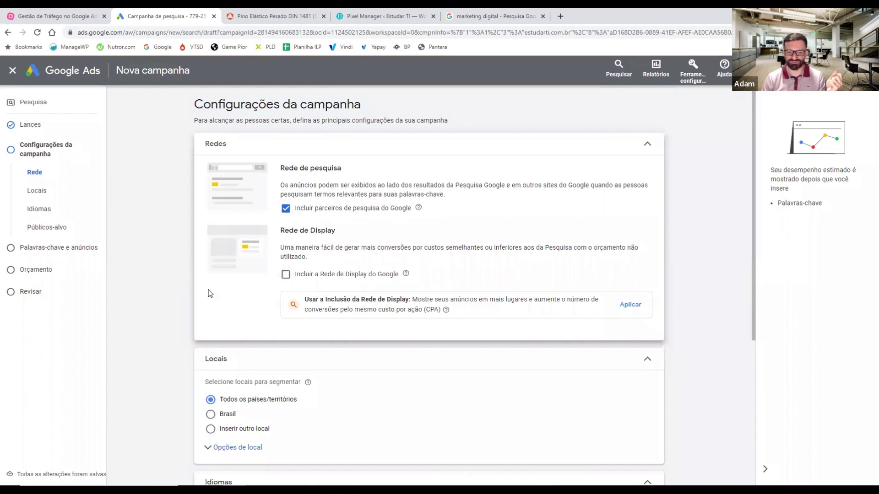
# Set the campaign's targeted location to "Brasil" and look at the additional location options.
pyautogui.scroll(-4, 173, 277)
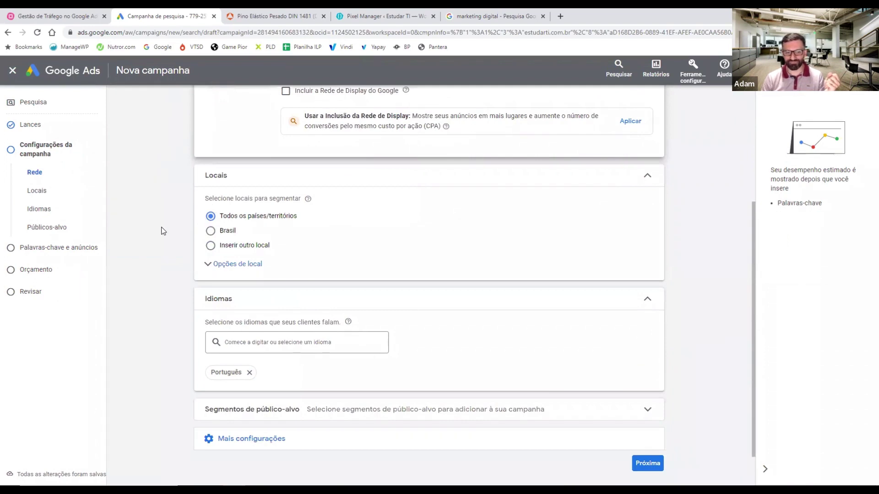
pyautogui.click(213, 231)
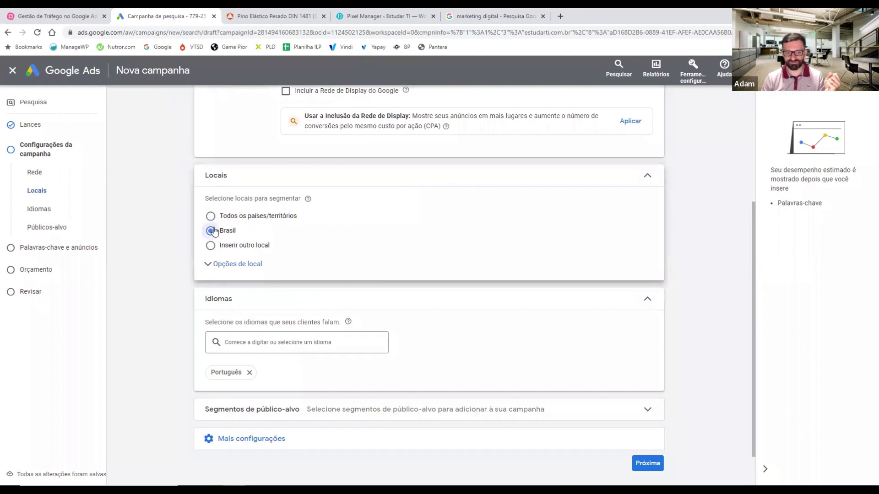
pyautogui.click(219, 268)
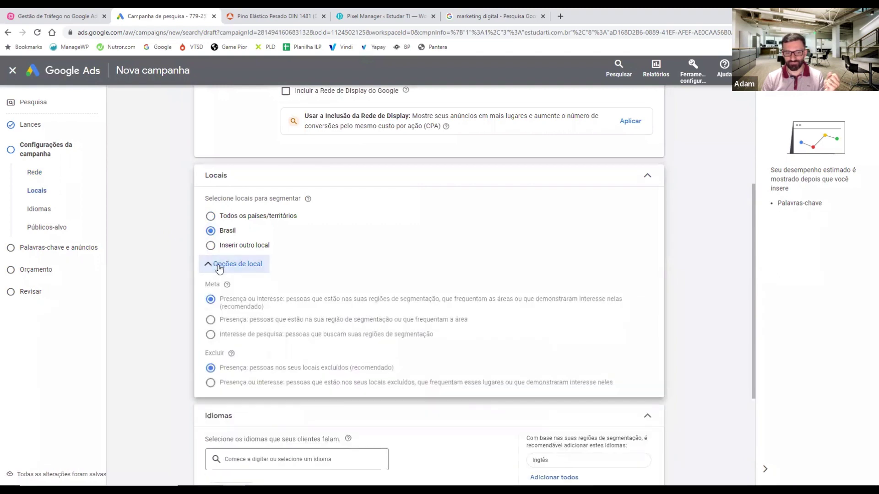
pyautogui.click(219, 269)
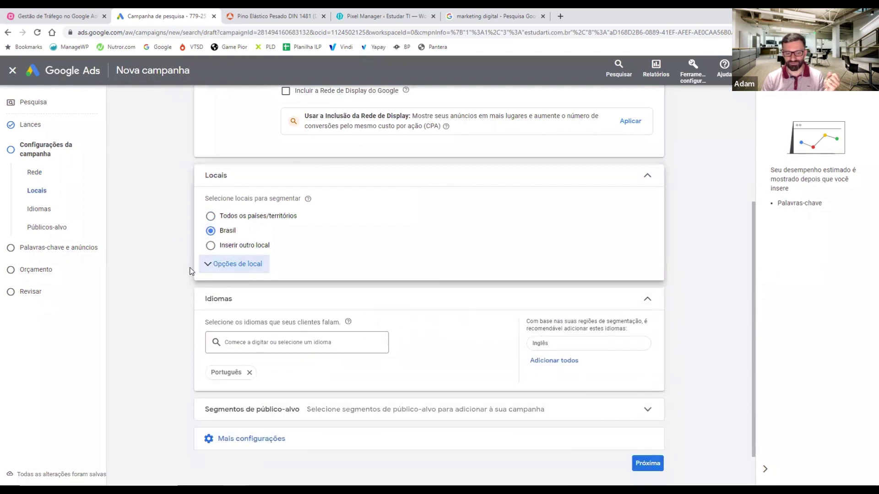
pyautogui.scroll(-1, 192, 257)
pyautogui.scroll(2, 190, 259)
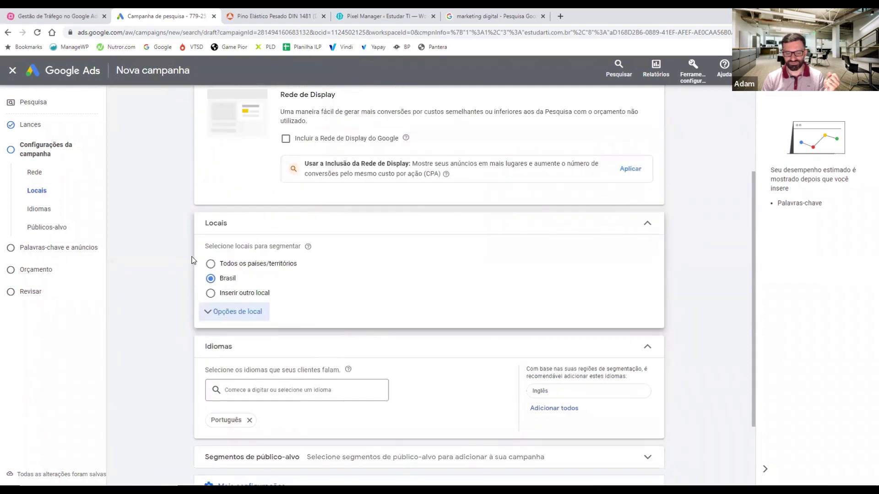
pyautogui.scroll(-1, 186, 250)
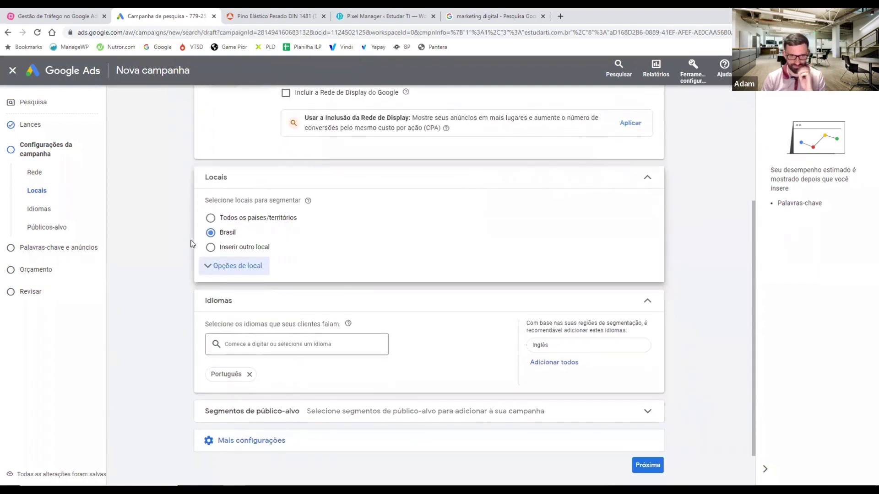
# Add "Inglês" to the campaign's languages, alongside "Português".
pyautogui.click(234, 345)
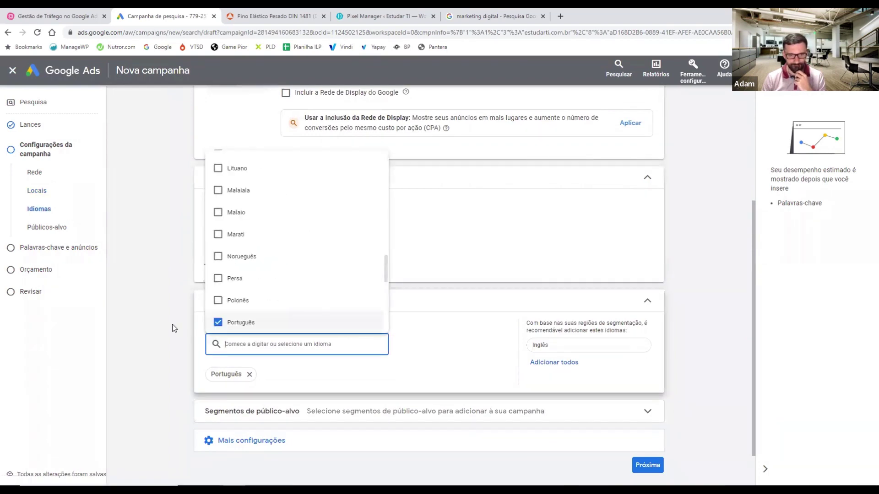
pyautogui.scroll(14, 271, 273)
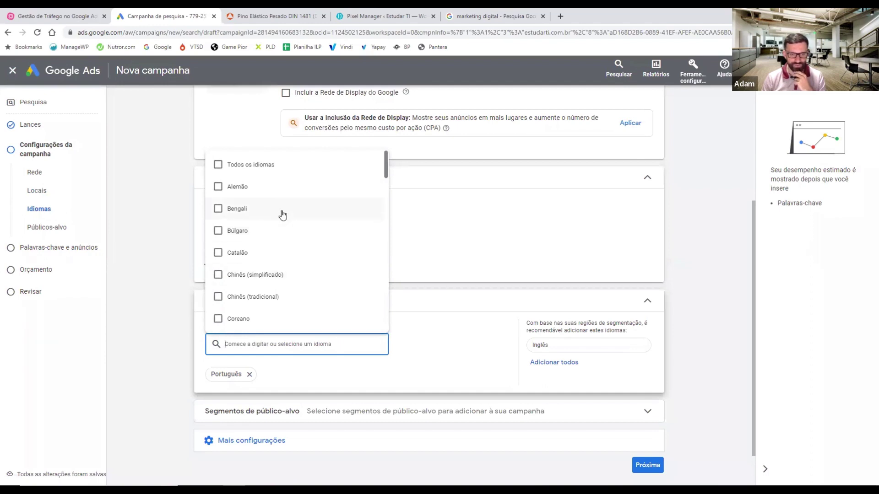
pyautogui.scroll(-8, 279, 229)
pyautogui.scroll(-2, 287, 221)
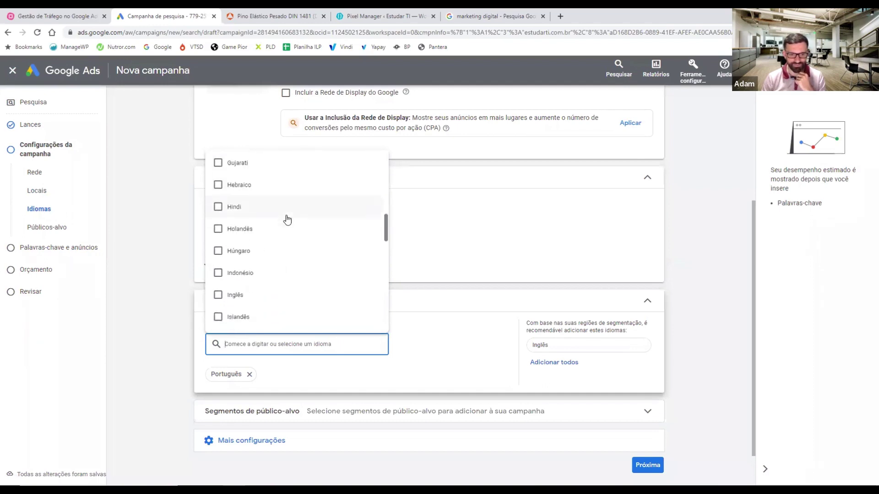
pyautogui.click(267, 242)
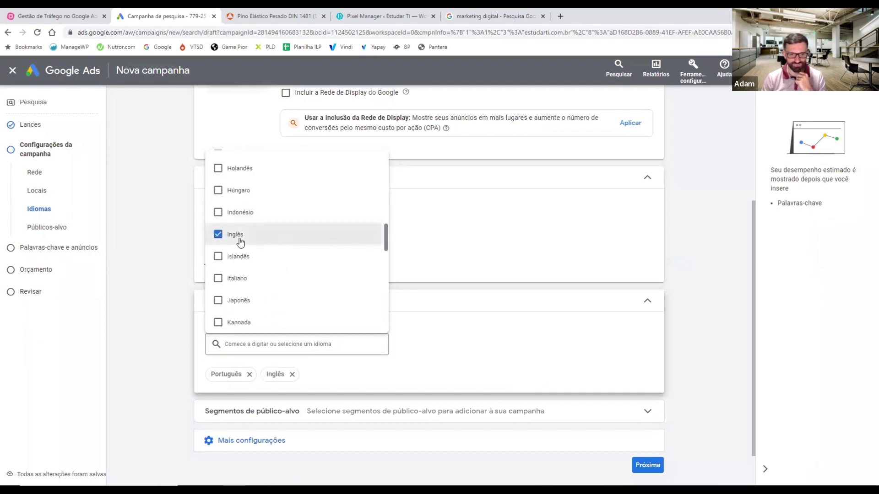
pyautogui.click(169, 283)
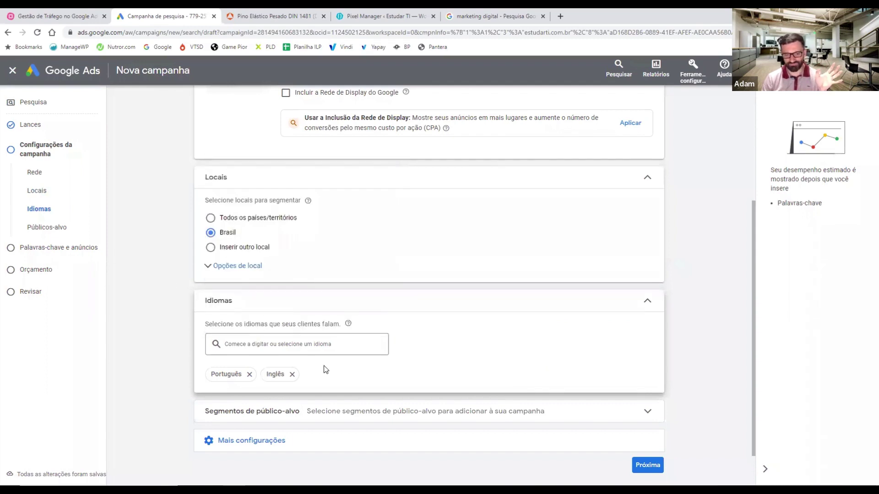
pyautogui.click(287, 346)
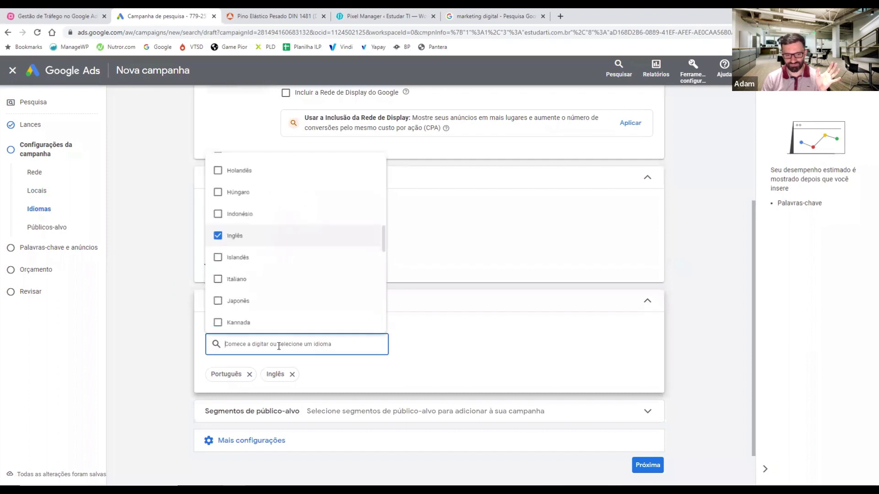
pyautogui.click(211, 345)
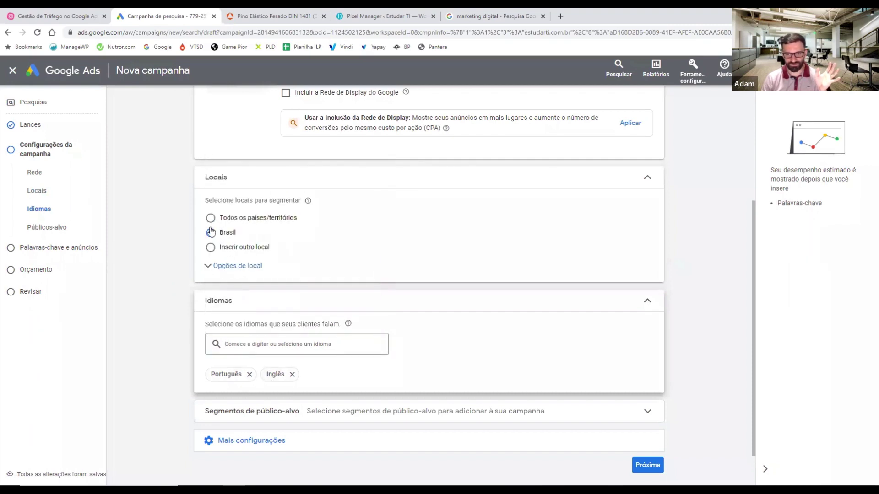
# Expand the audience segments section and review its segment search and targeting settings.
pyautogui.scroll(-1, 231, 235)
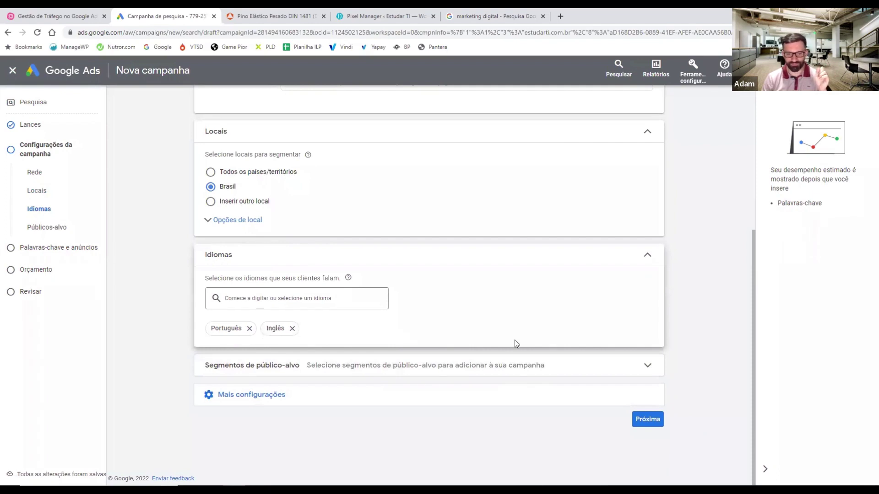
pyautogui.click(642, 368)
pyautogui.scroll(-1, 472, 231)
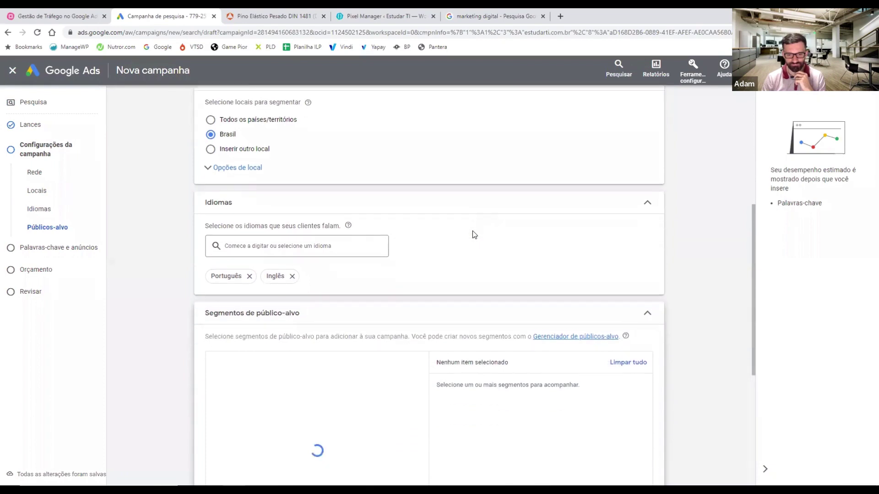
pyautogui.scroll(-3, 472, 231)
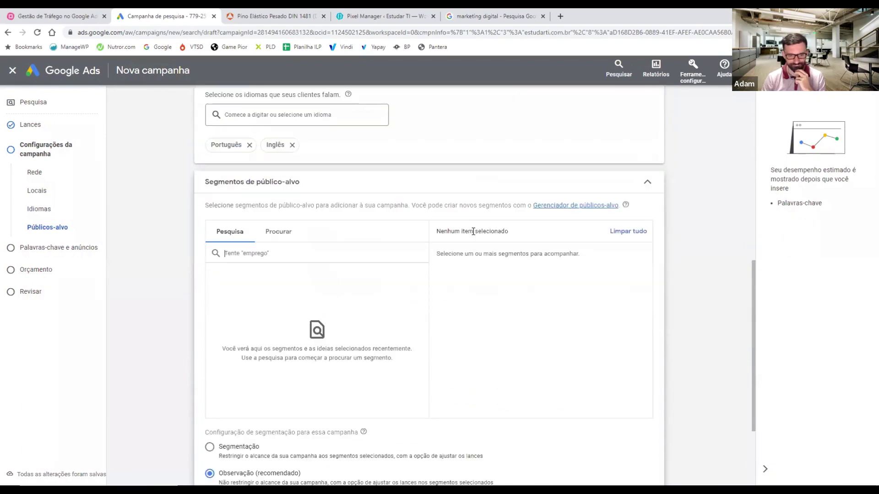
pyautogui.scroll(-1, 360, 232)
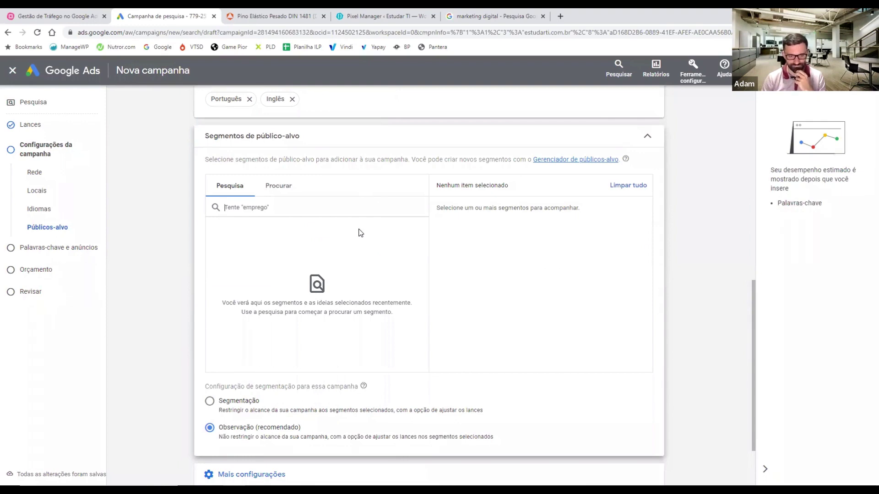
# Try the "Presença" target in the location options, then restore "Presença ou interesse".
pyautogui.scroll(5, 359, 232)
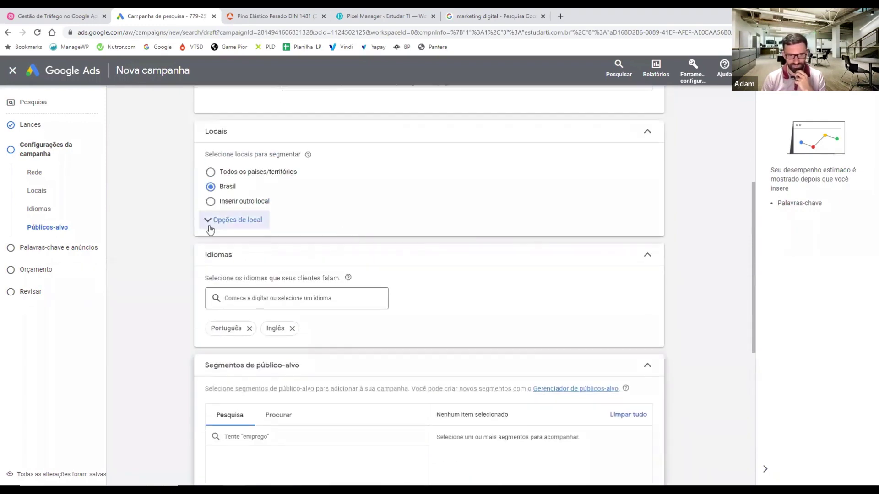
pyautogui.click(209, 225)
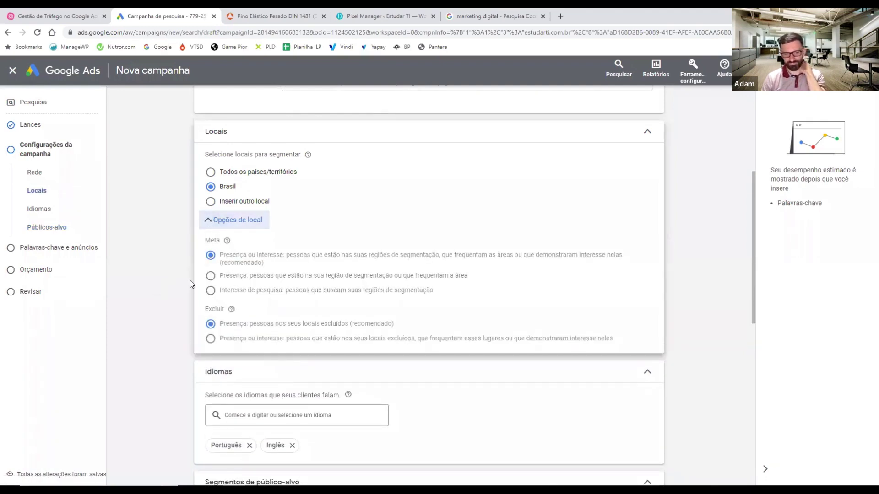
pyautogui.click(271, 280)
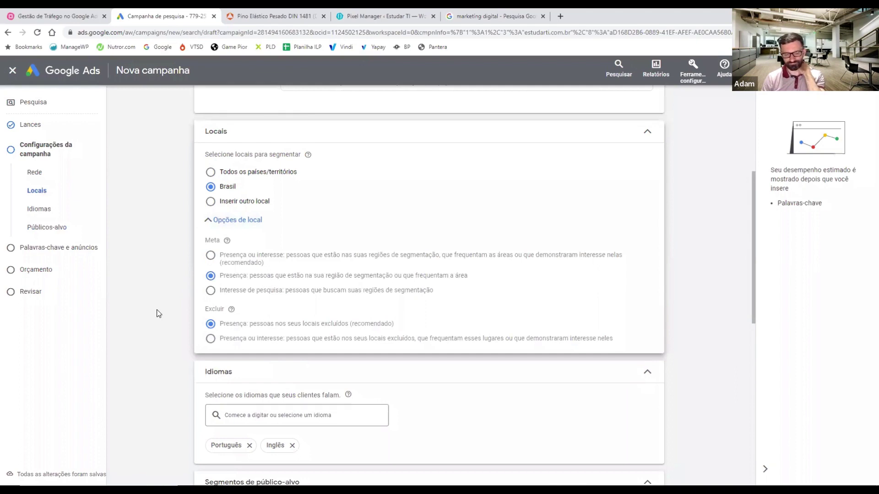
pyautogui.click(282, 262)
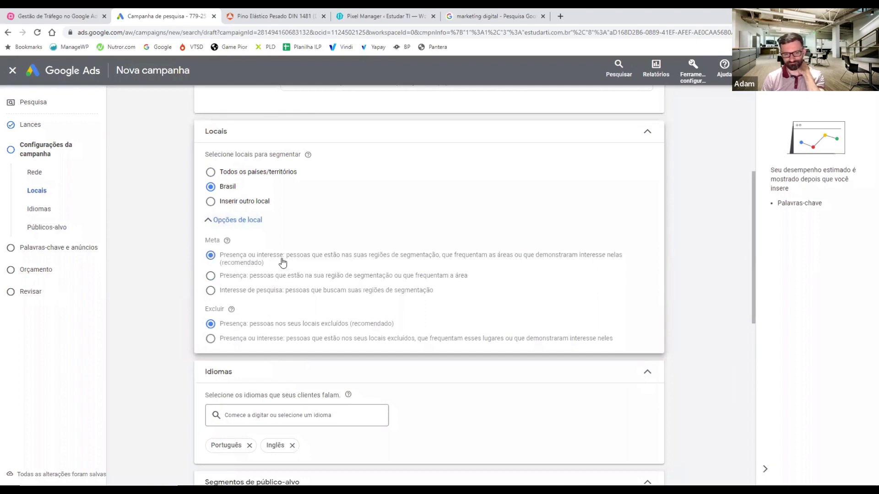
# Switch the location targeting to "Inserir outro local" and add the city "São Paulo, São Paulo, Brasil".
pyautogui.click(253, 206)
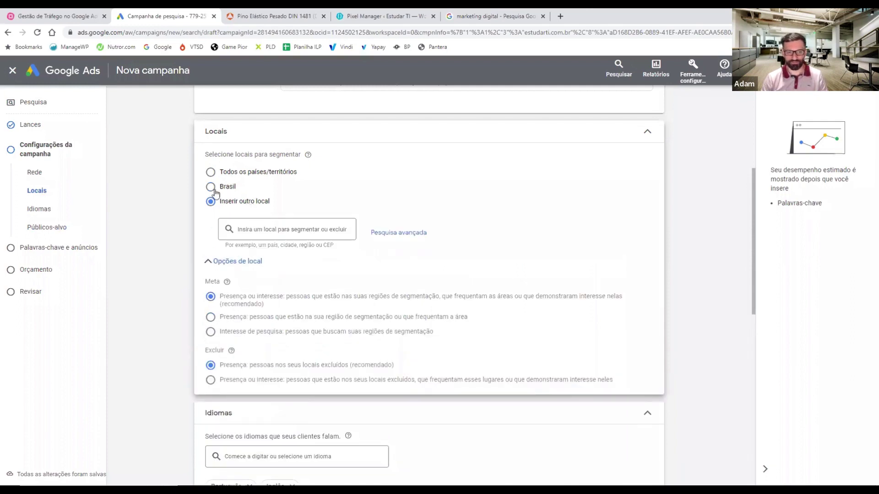
pyautogui.click(209, 262)
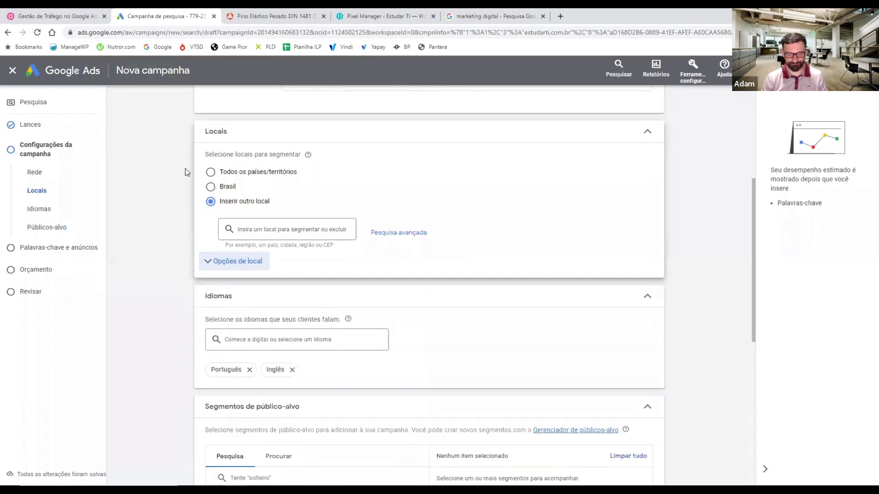
pyautogui.click(222, 187)
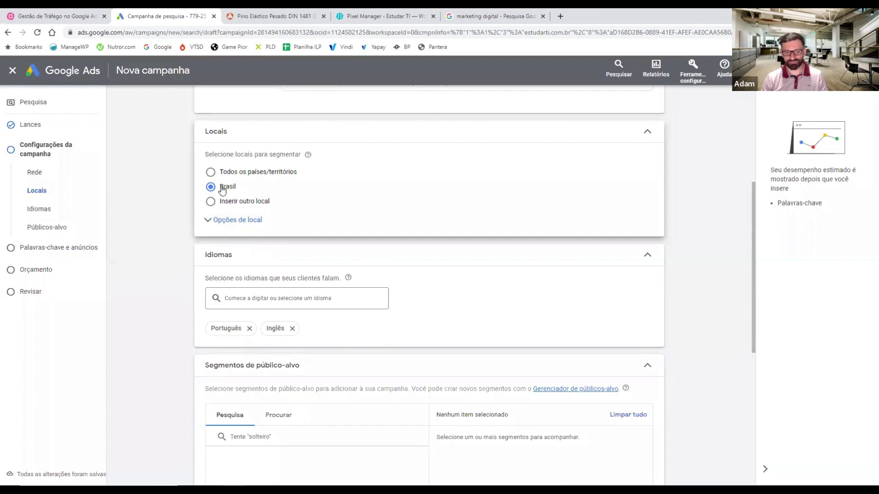
pyautogui.click(211, 204)
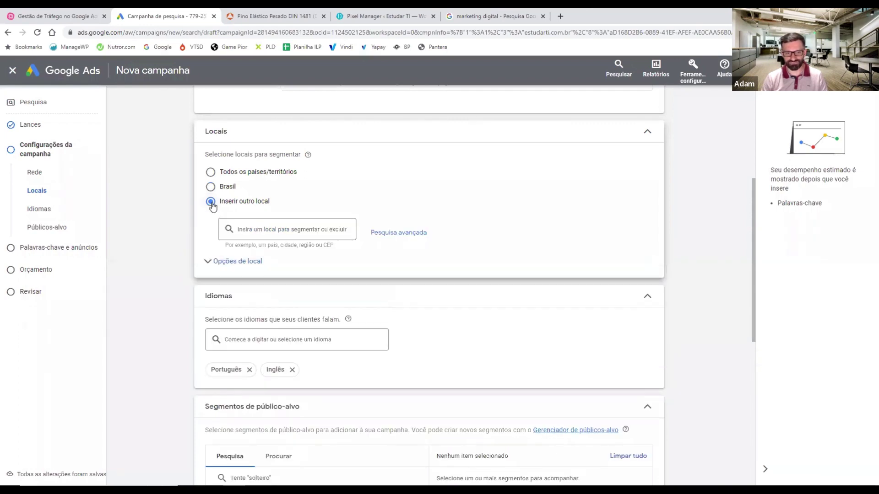
pyautogui.click(273, 229)
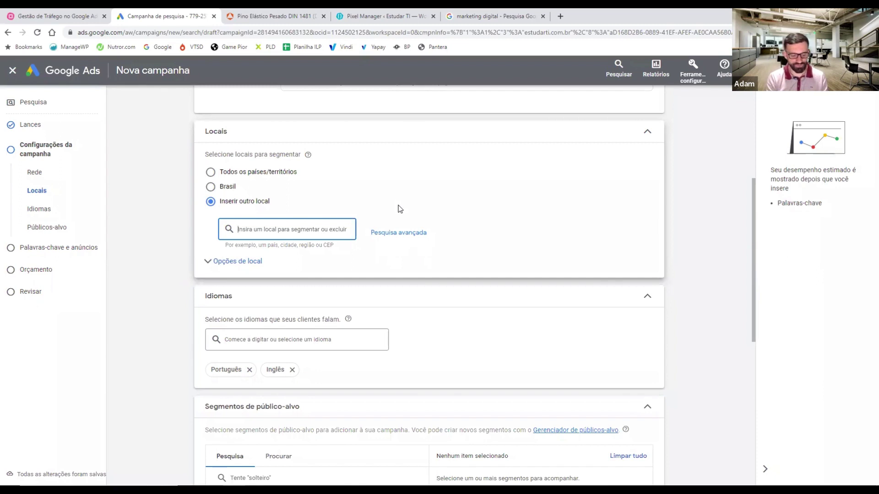
pyautogui.write('s')
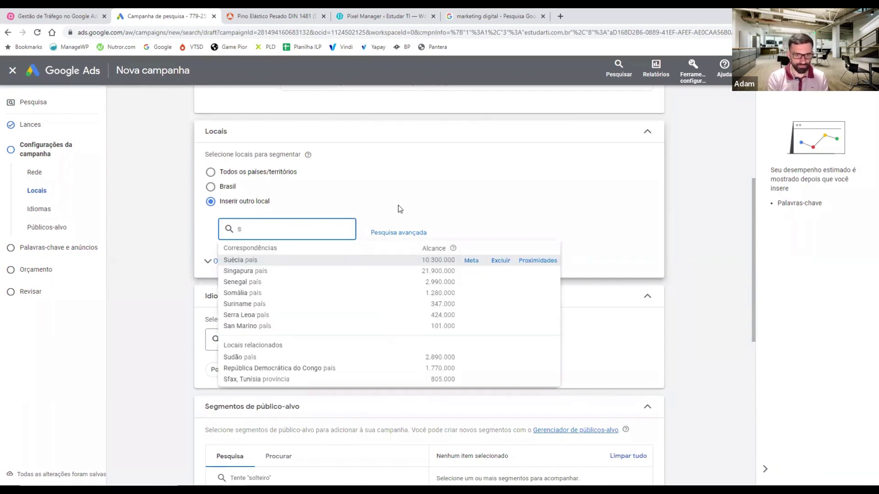
pyautogui.write('ão Paulo')
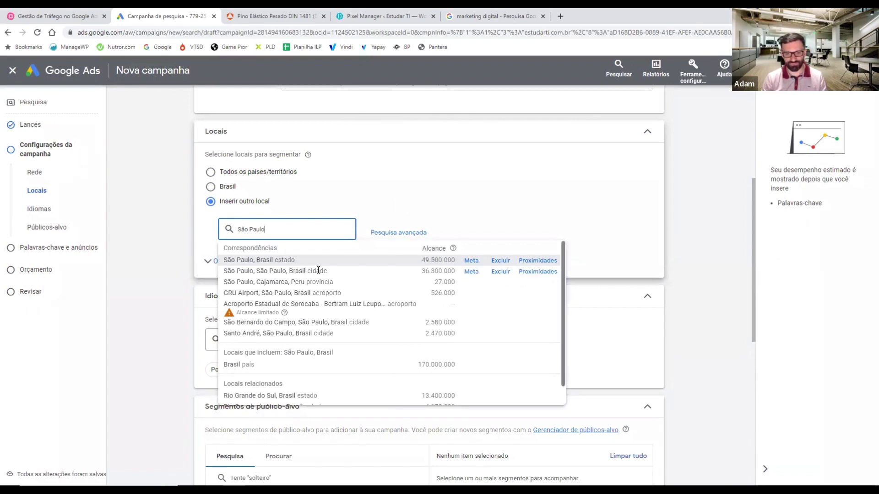
pyautogui.click(250, 272)
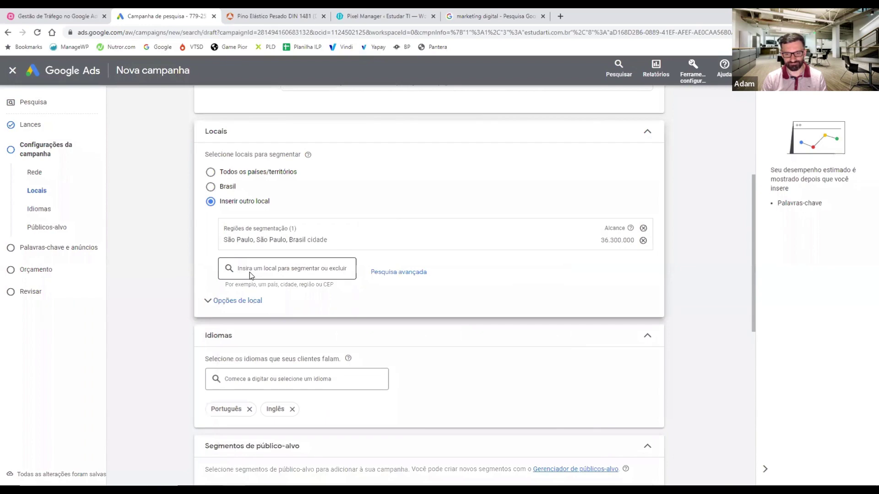
# Check where the target audience lives in the Word document, then search the campaign locations for "ABC paulista".
pyautogui.hotkey('alt', 'Tab')
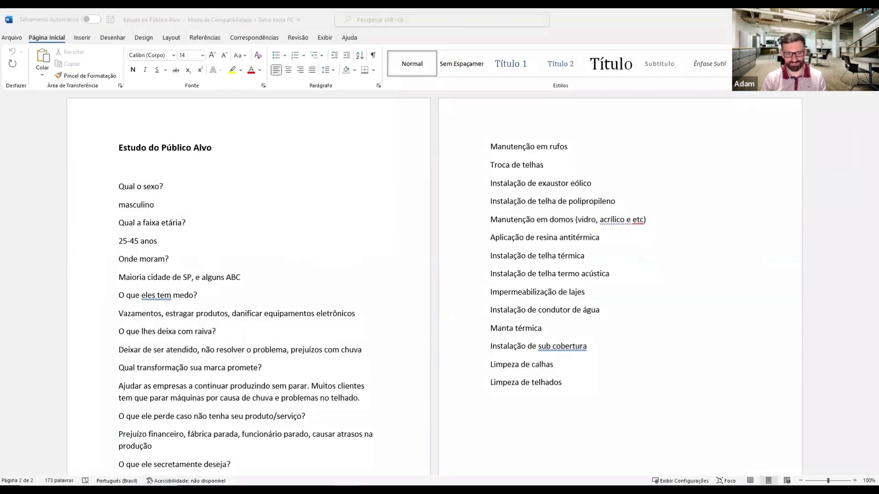
pyautogui.hotkey('alt', 'Tab')
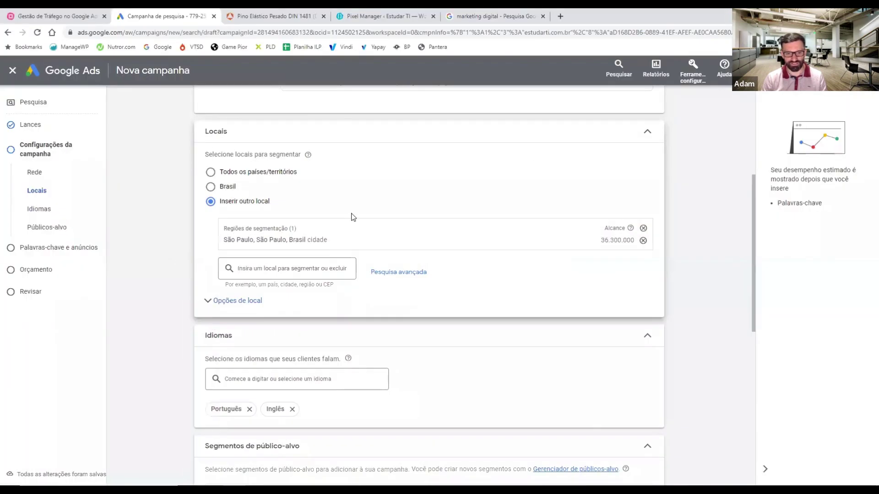
pyautogui.click(246, 269)
pyautogui.write('ABC')
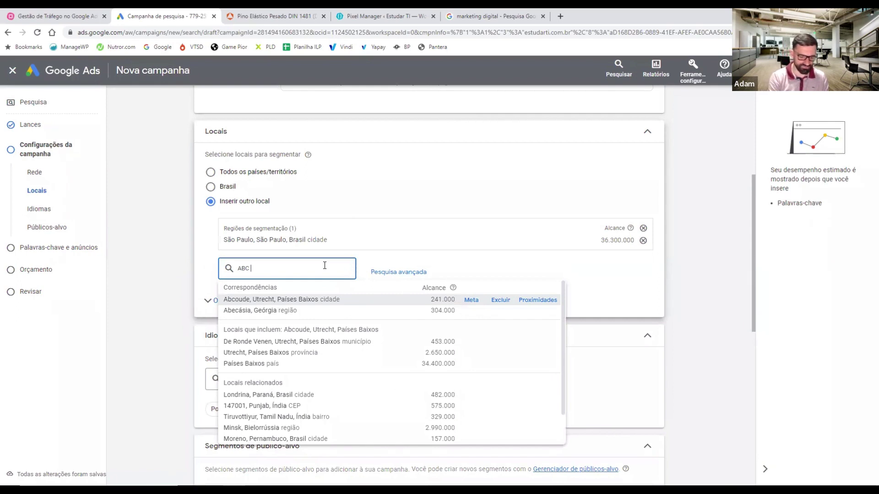
pyautogui.write('paulista')
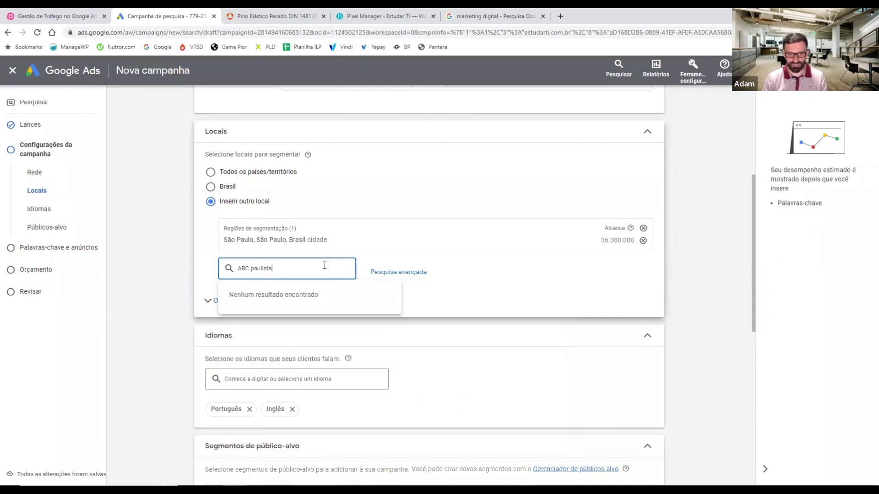
# Add the cities "Santo André, São Paulo, Brasil" and "São Bernardo do Campo, São Paulo, Brasil" to the campaign's targeted locations.
pyautogui.hotkey('ctrl', 'a')
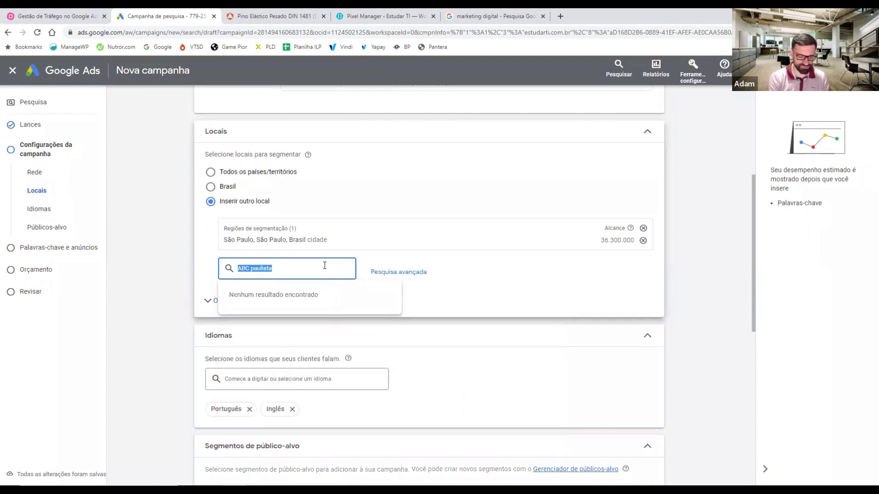
pyautogui.write('Santo André')
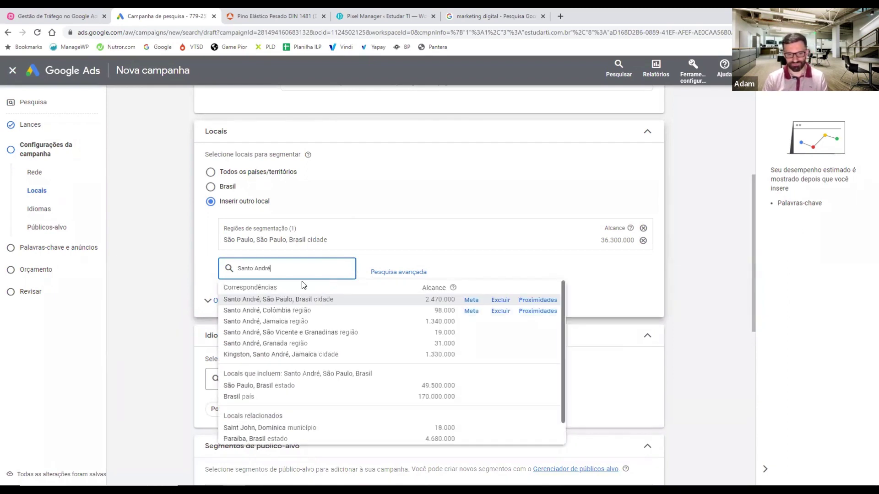
pyautogui.click(328, 298)
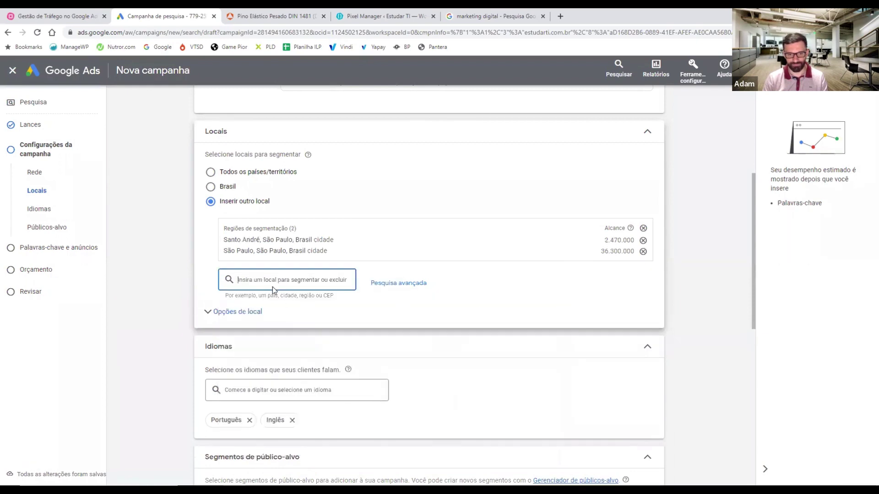
pyautogui.write('São ')
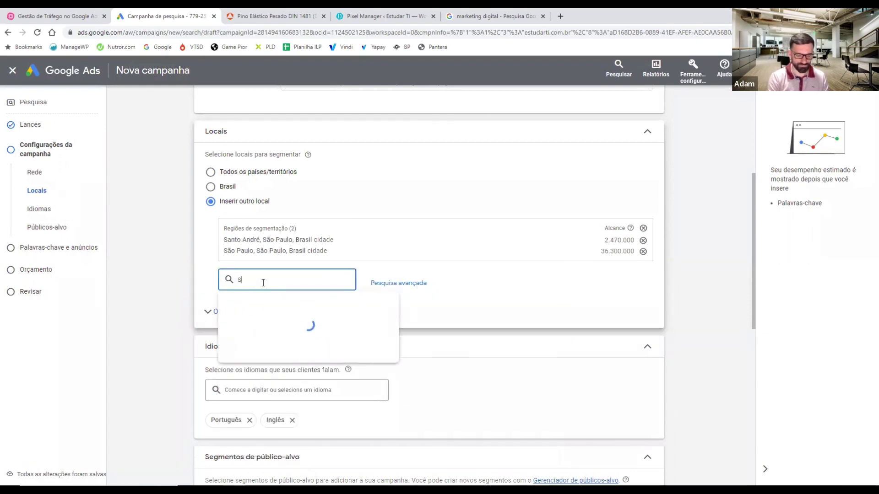
pyautogui.write('Ber')
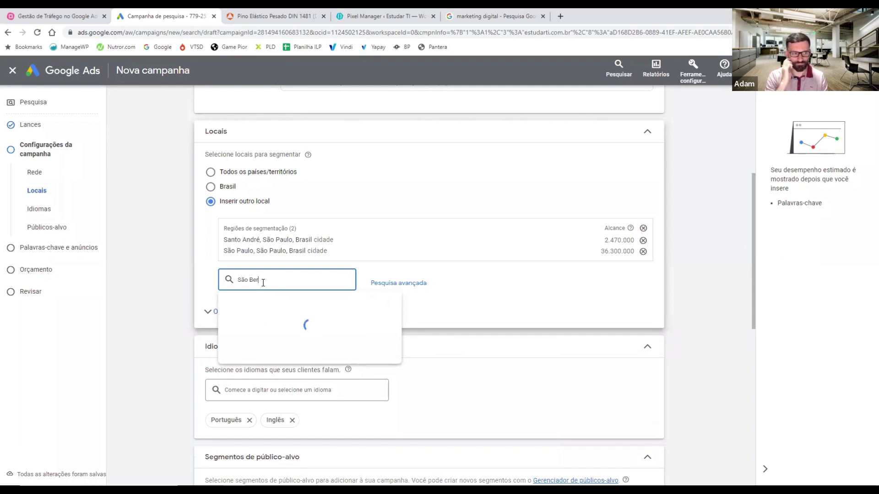
pyautogui.write('nardo')
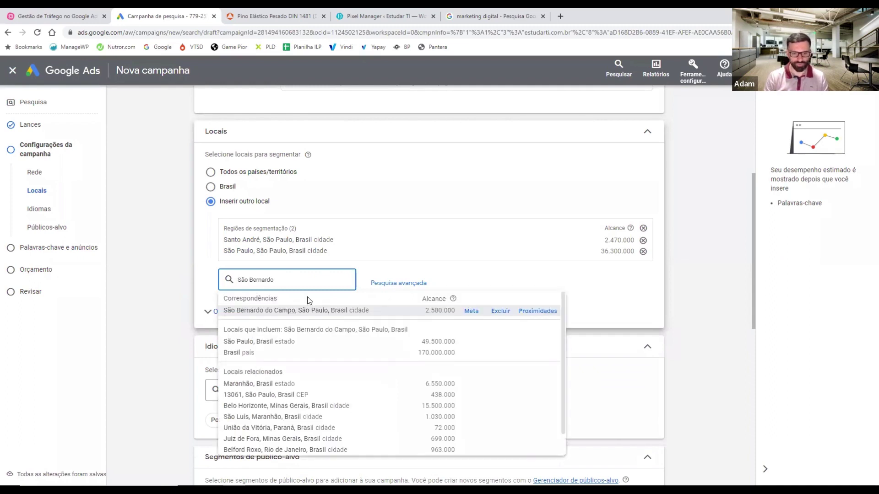
pyautogui.click(337, 312)
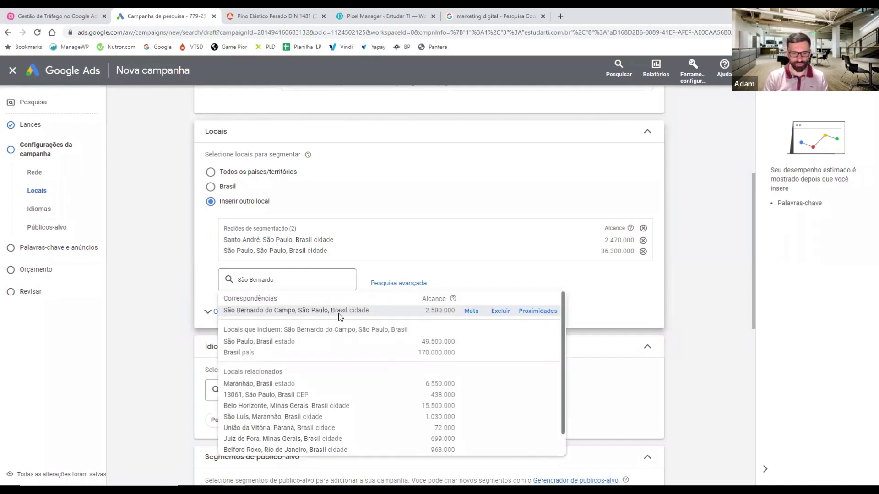
# Add the city "São Caetano do Sul, São Paulo, Brasil" to the campaign's targeted locations.
pyautogui.click(269, 290)
pyautogui.write('São Ca')
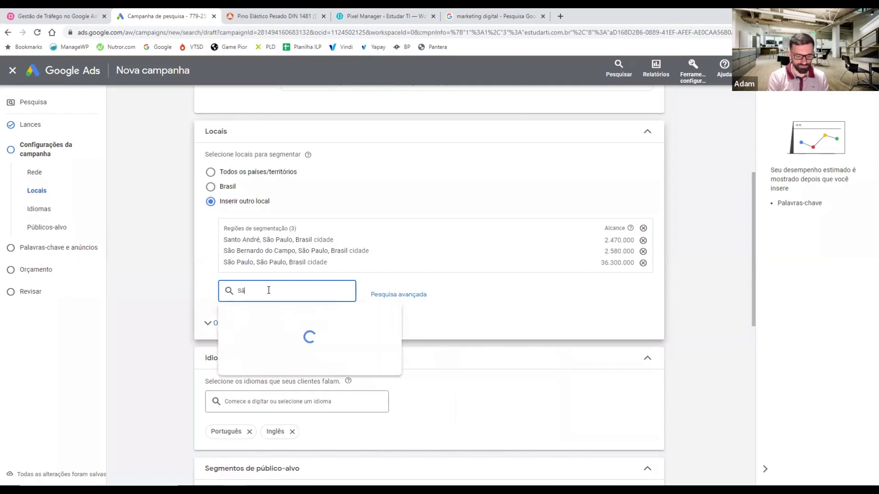
pyautogui.write('etano')
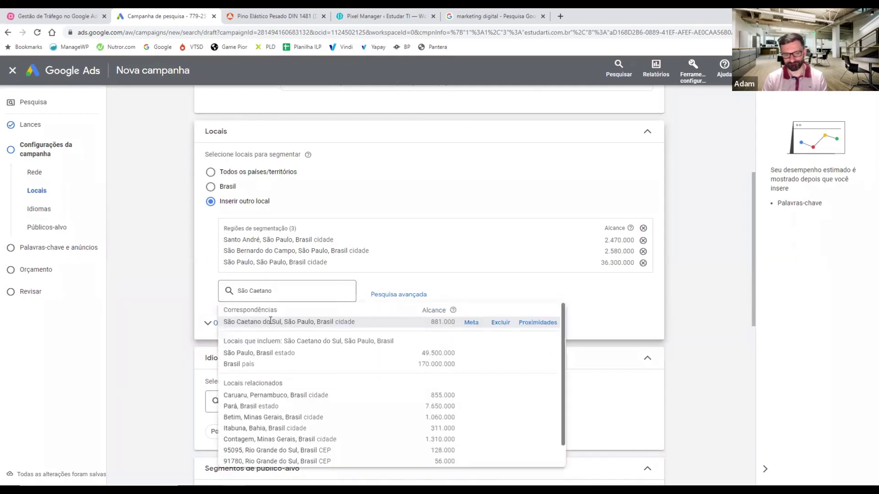
pyautogui.click(271, 321)
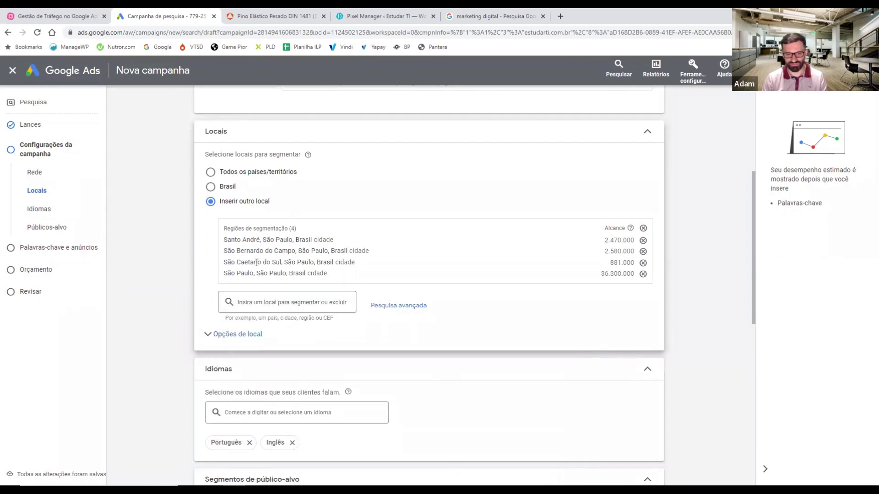
# Browse the audience segments under "Quem são eles" and select "Casado" as the marital status.
pyautogui.scroll(-7, 257, 262)
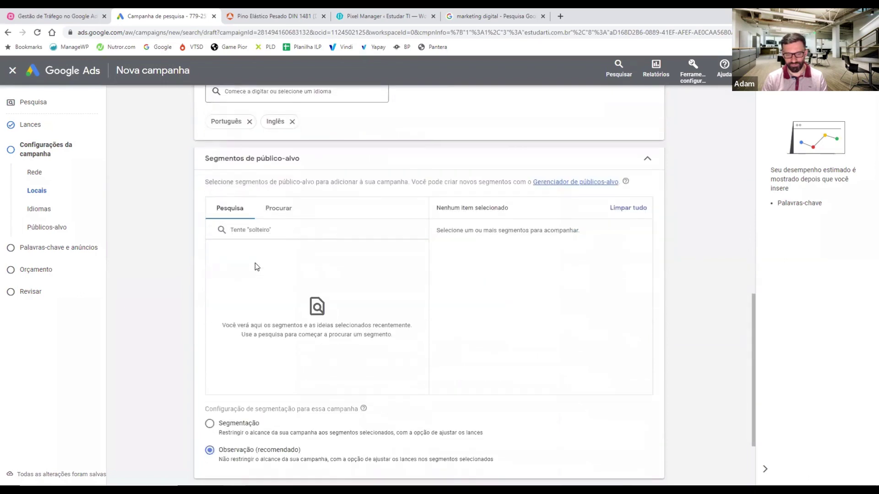
pyautogui.scroll(-1, 254, 262)
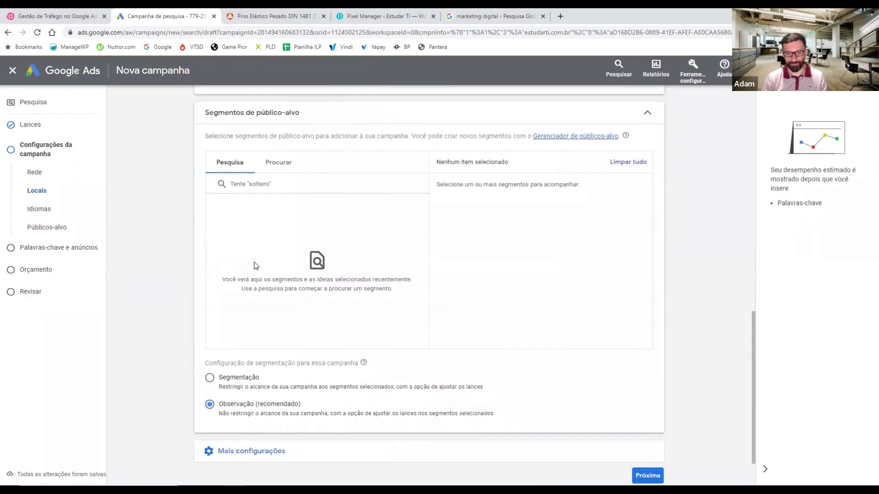
pyautogui.click(280, 182)
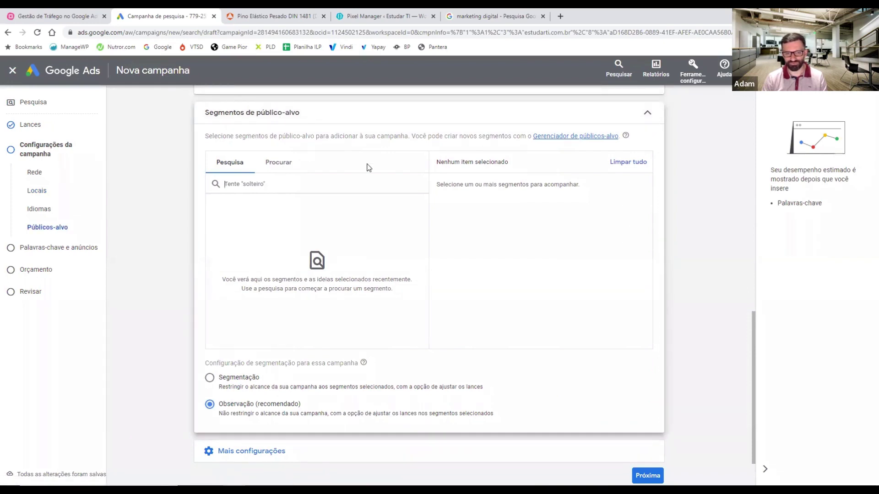
pyautogui.click(289, 166)
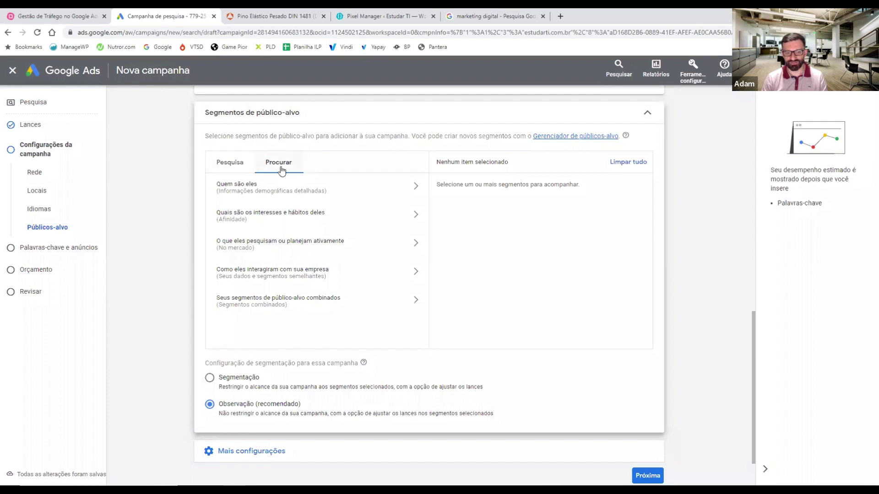
pyautogui.click(276, 191)
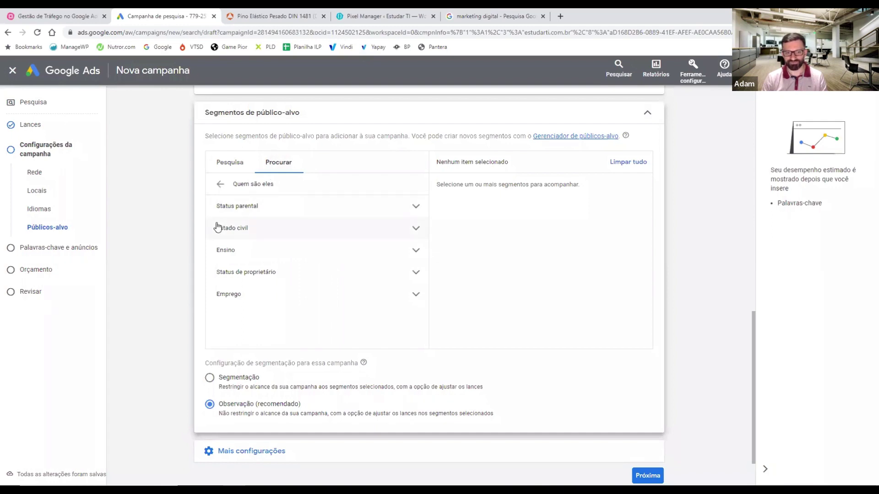
pyautogui.click(416, 230)
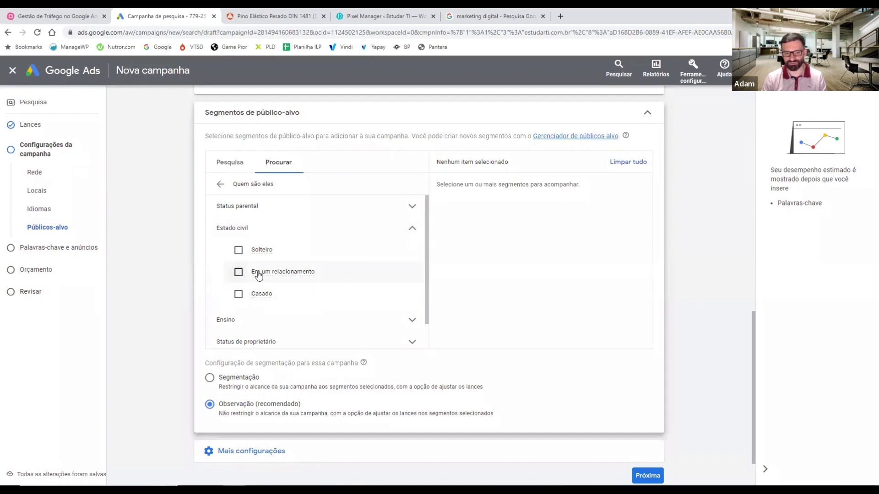
pyautogui.click(238, 295)
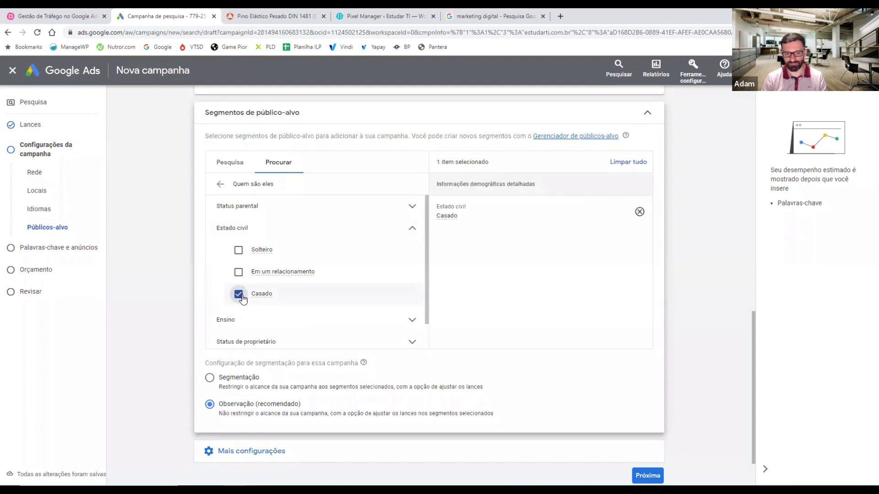
pyautogui.click(412, 230)
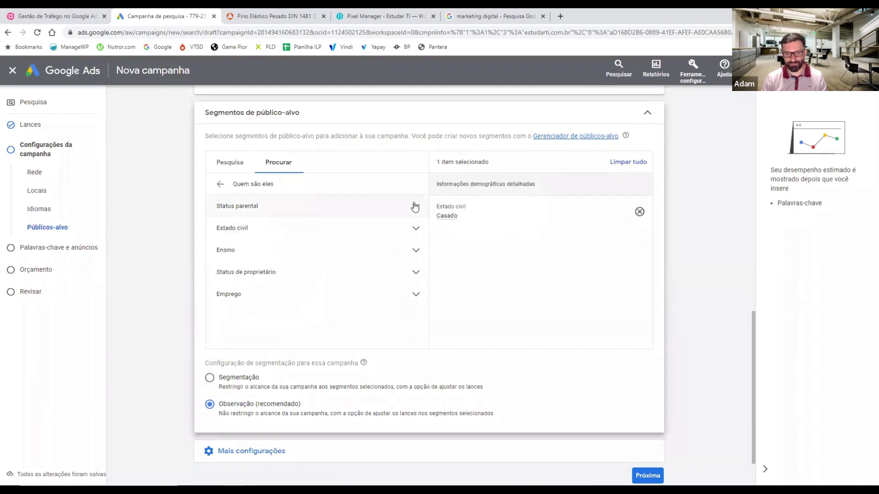
# Examine the "Pai & mãe" age-group options under the "Status parental" audience segments.
pyautogui.click(415, 207)
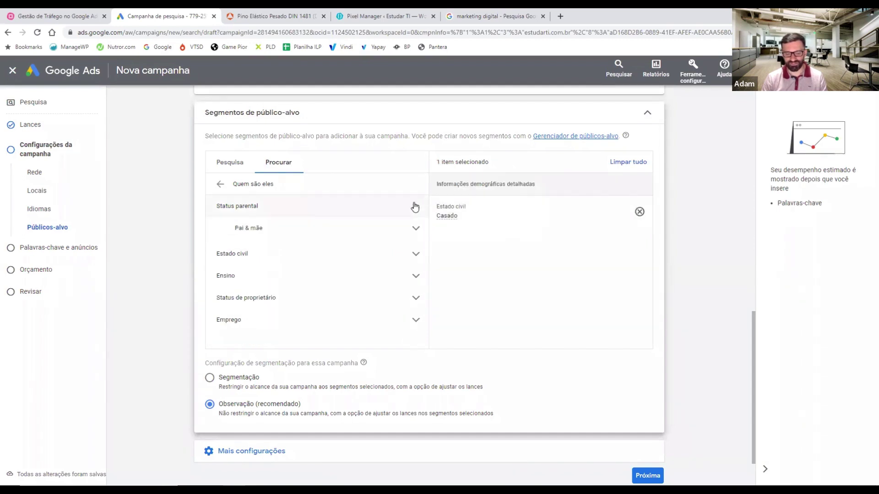
pyautogui.click(418, 227)
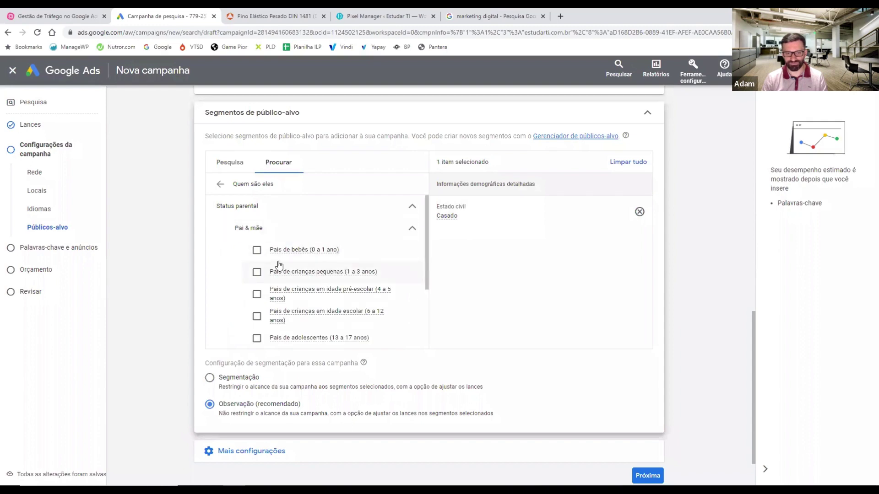
pyautogui.scroll(-3, 302, 270)
pyautogui.scroll(3, 312, 274)
pyautogui.scroll(-2, 304, 297)
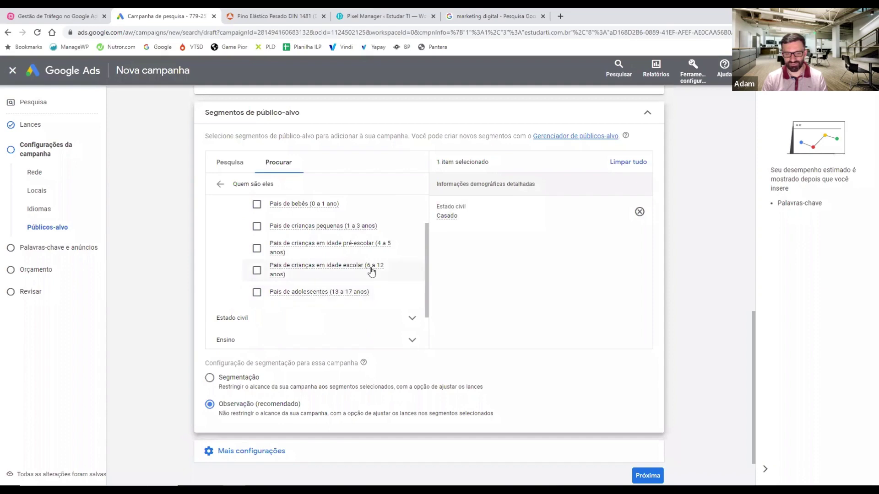
pyautogui.scroll(2, 368, 270)
pyautogui.click(412, 233)
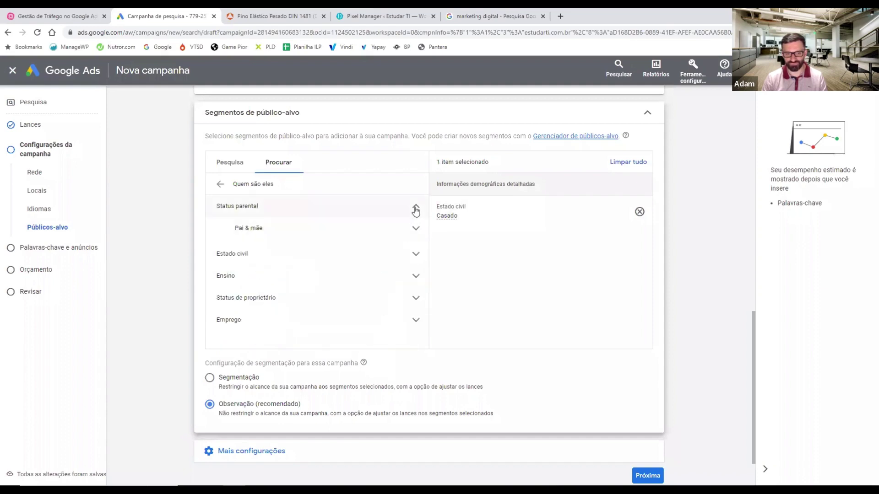
pyautogui.click(416, 210)
# Examine the education level options under "Ensino" and the sector and company size options under "Emprego".
pyautogui.click(411, 252)
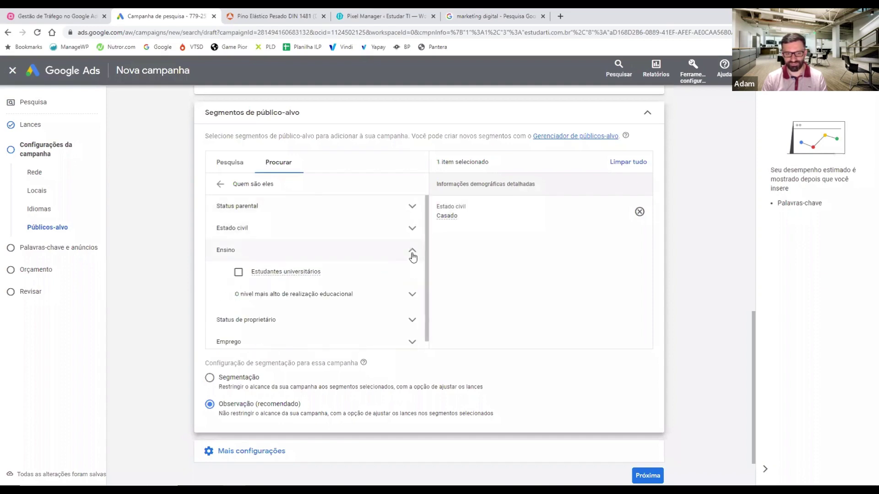
pyautogui.click(411, 295)
pyautogui.scroll(-1, 330, 287)
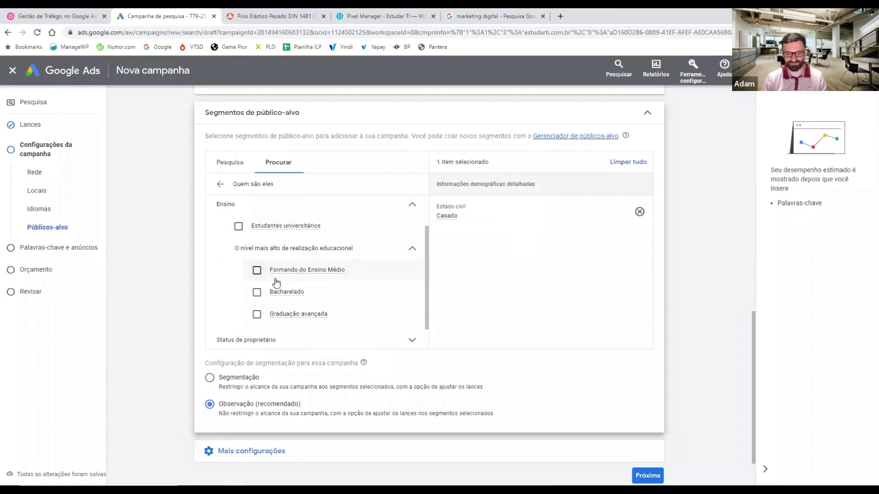
pyautogui.click(413, 207)
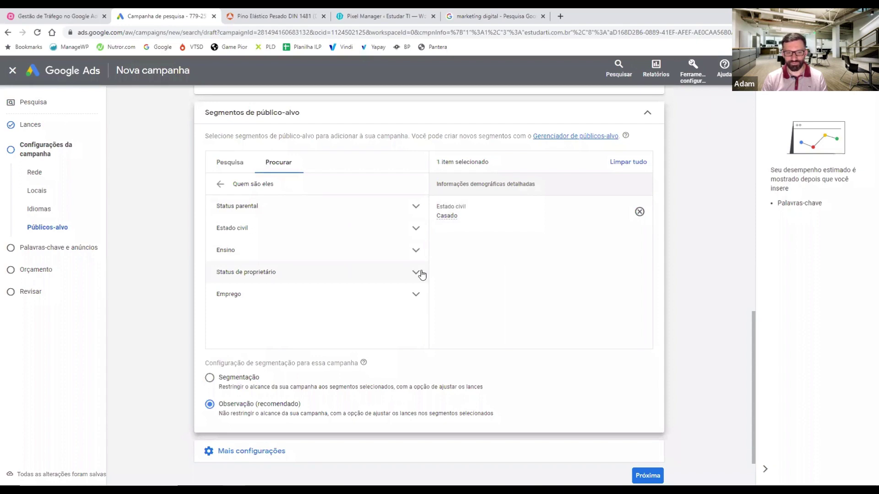
pyautogui.click(416, 297)
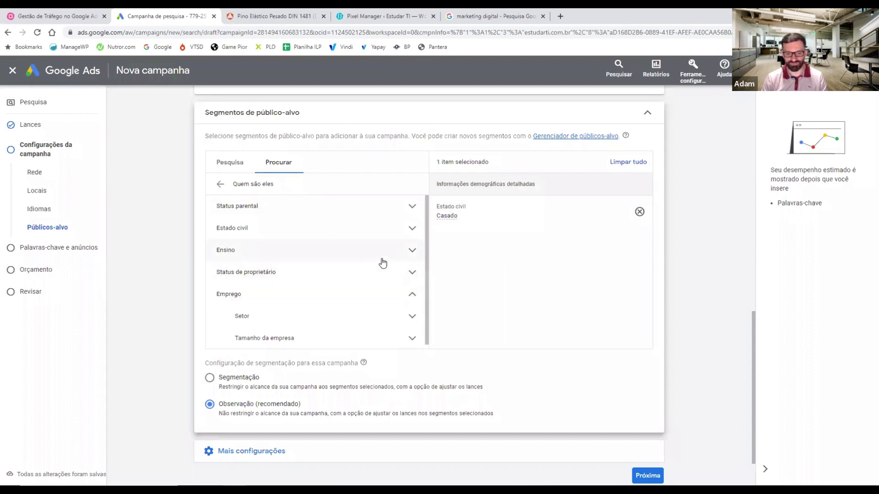
pyautogui.scroll(-1, 383, 262)
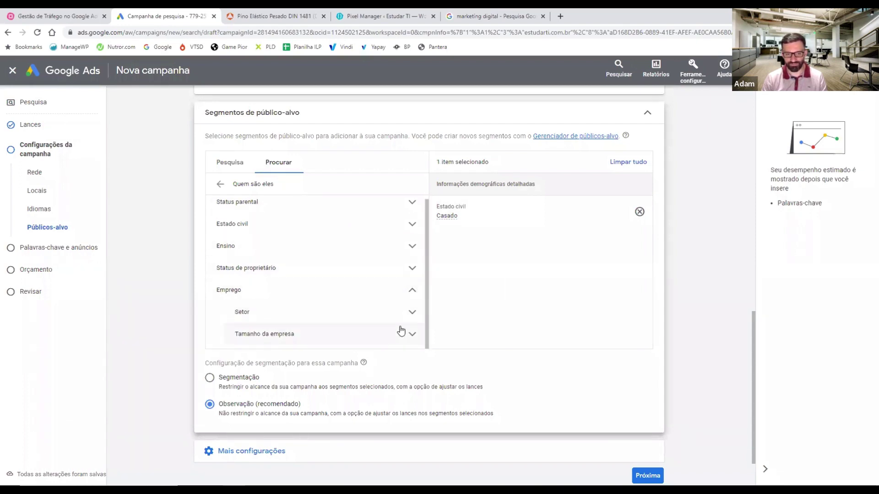
pyautogui.click(411, 312)
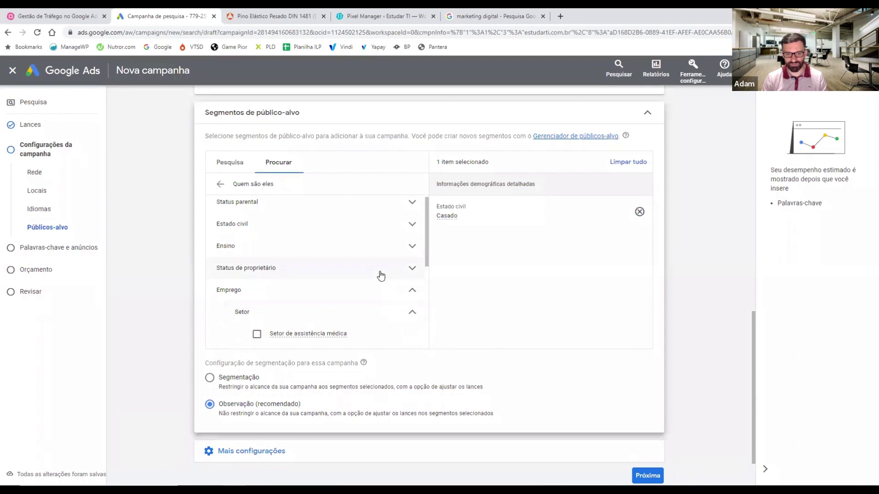
pyautogui.scroll(-4, 380, 275)
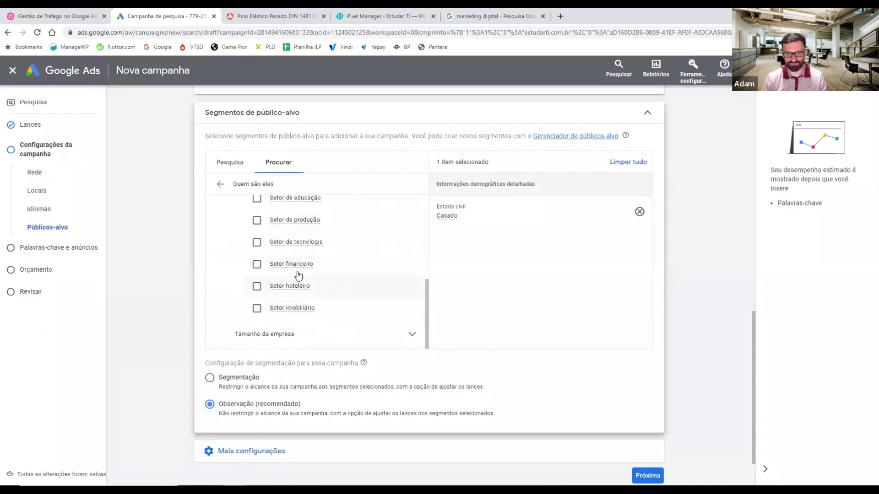
pyautogui.scroll(4, 298, 275)
pyautogui.scroll(-4, 327, 297)
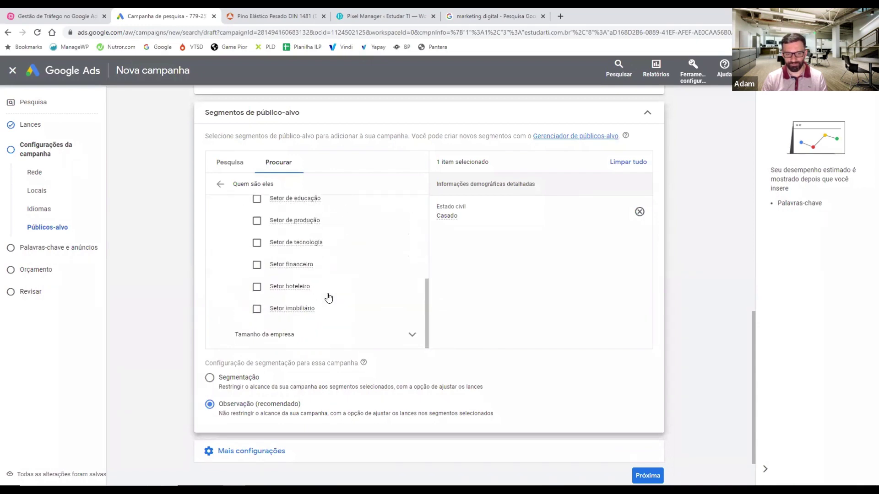
pyautogui.click(412, 334)
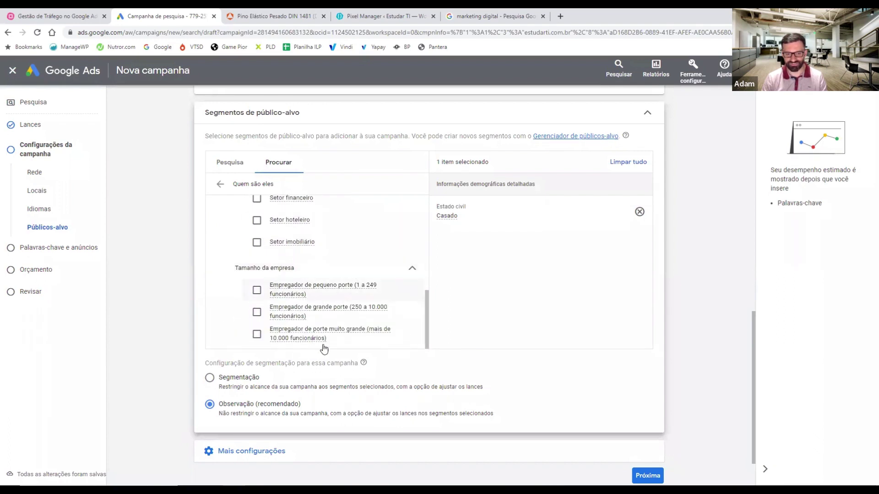
pyautogui.scroll(5, 323, 297)
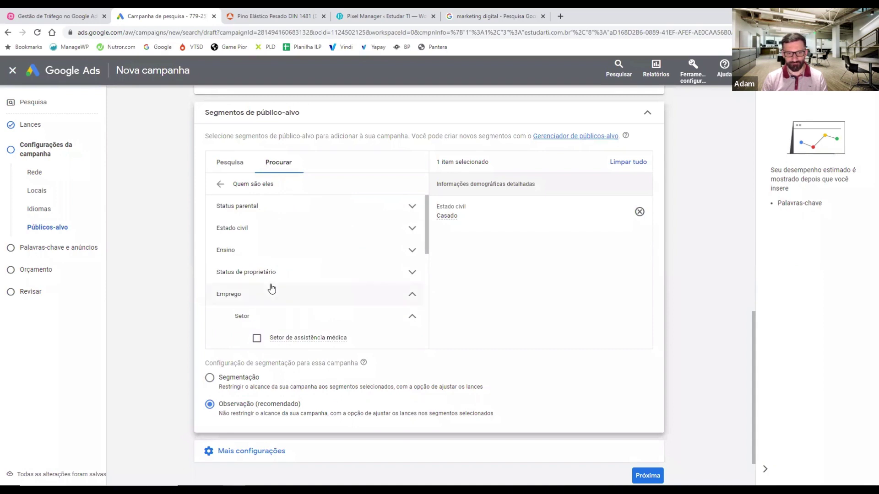
# Return to the audience segment categories and check the target audience study in the Word document.
pyautogui.click(220, 185)
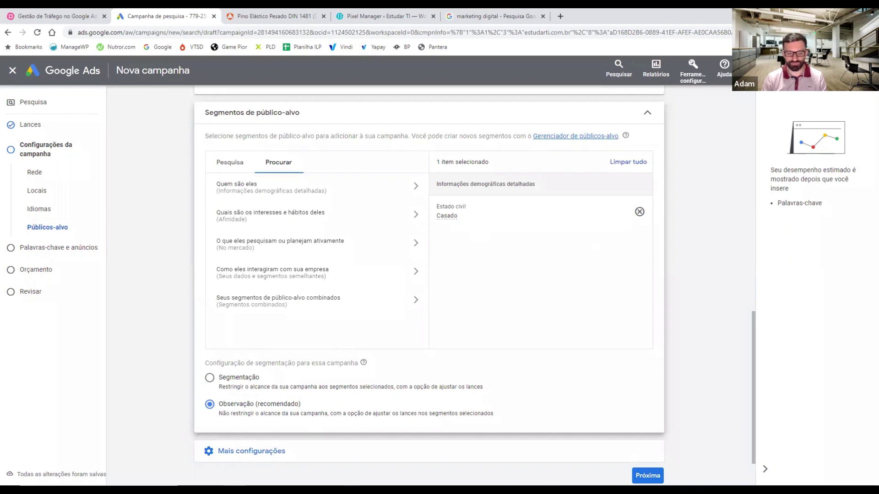
pyautogui.click(338, 489)
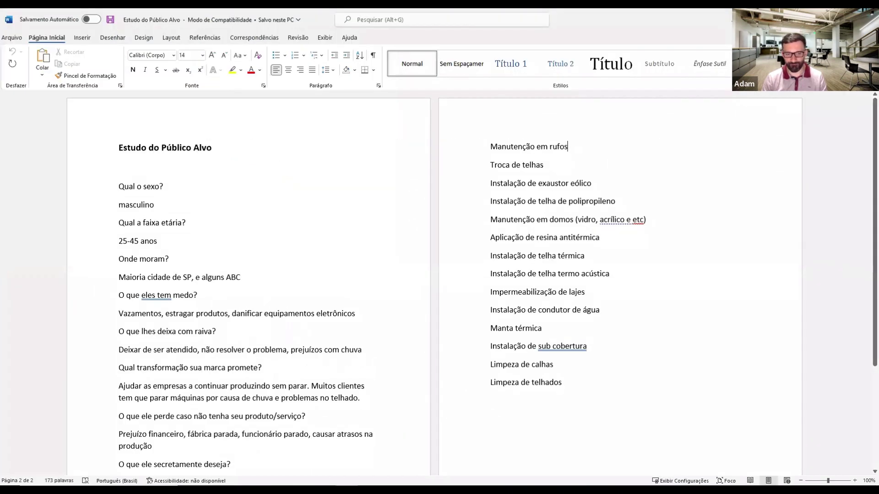
pyautogui.hotkey('alt', 'Tab')
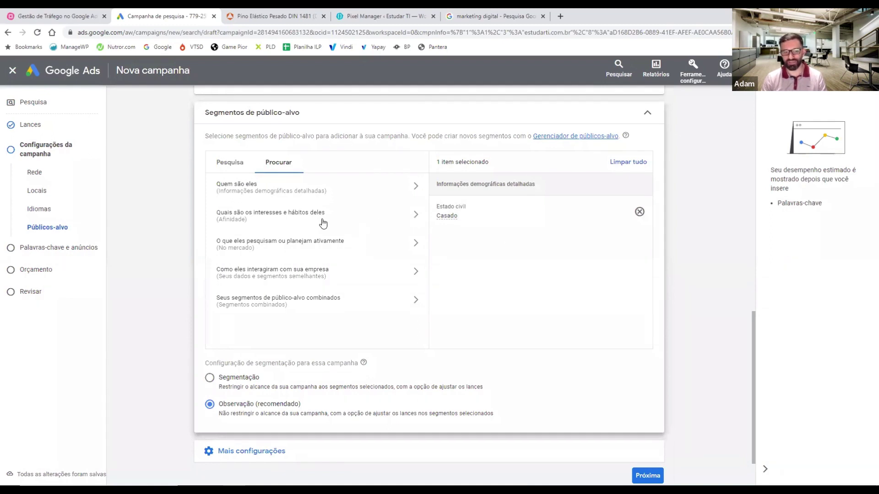
# Browse the affinity segments under "Quais são os interesses e hábitos deles" and select "Viagens".
pyautogui.click(251, 224)
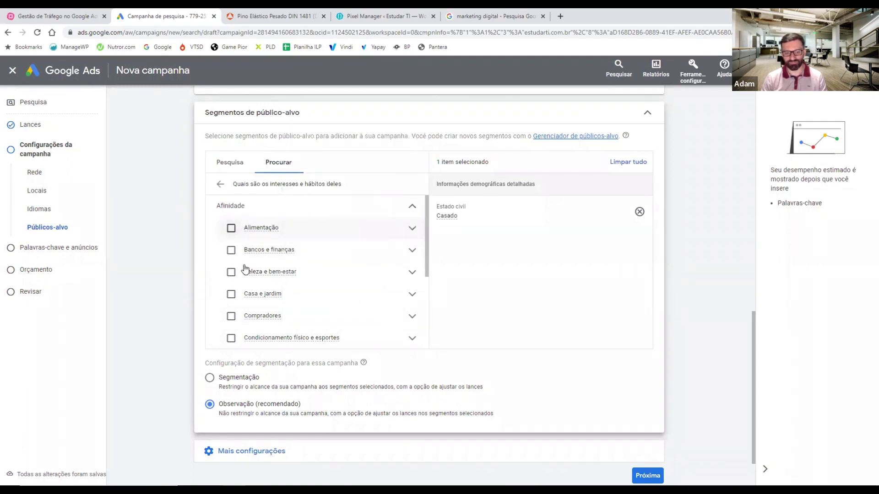
pyautogui.scroll(-1, 234, 289)
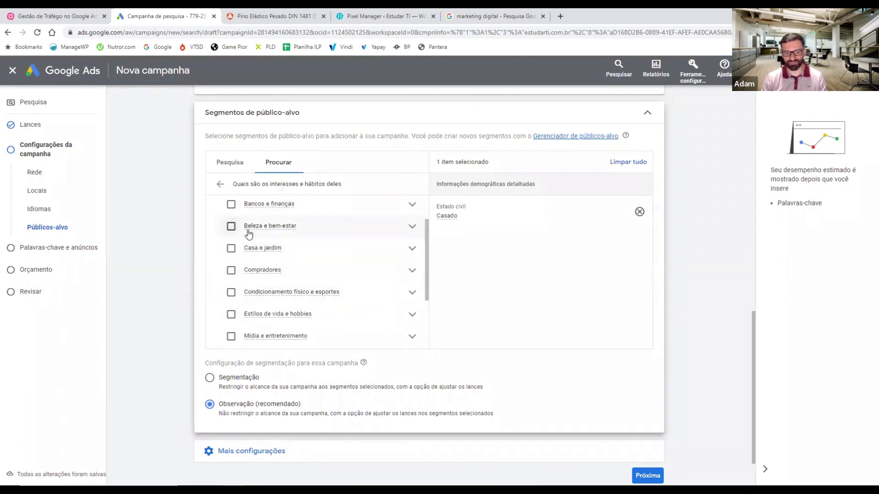
pyautogui.scroll(-1, 234, 256)
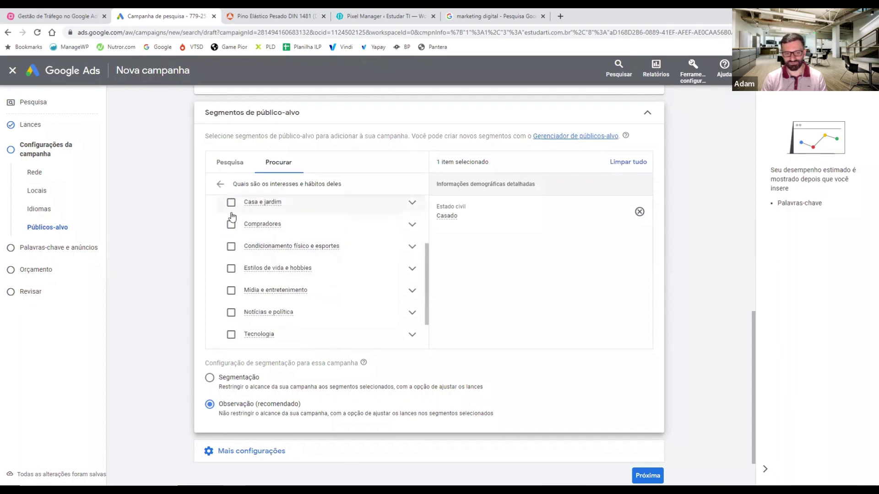
pyautogui.scroll(-1, 231, 270)
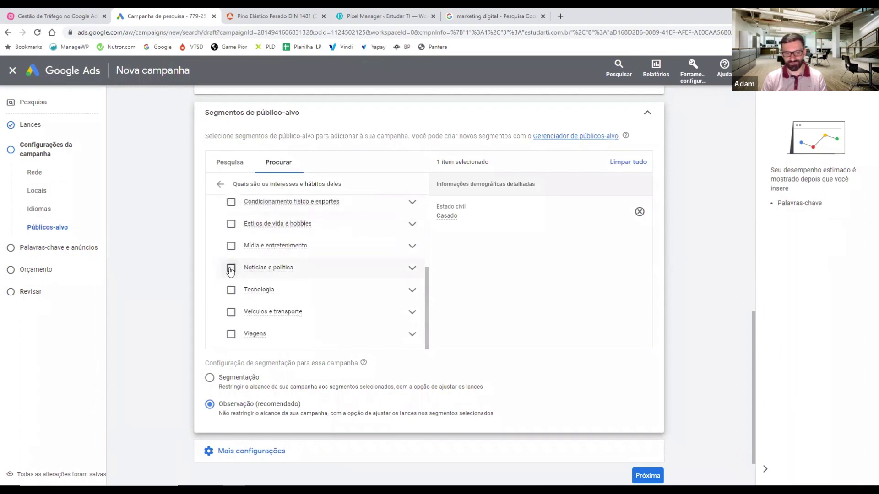
pyautogui.scroll(-1, 232, 270)
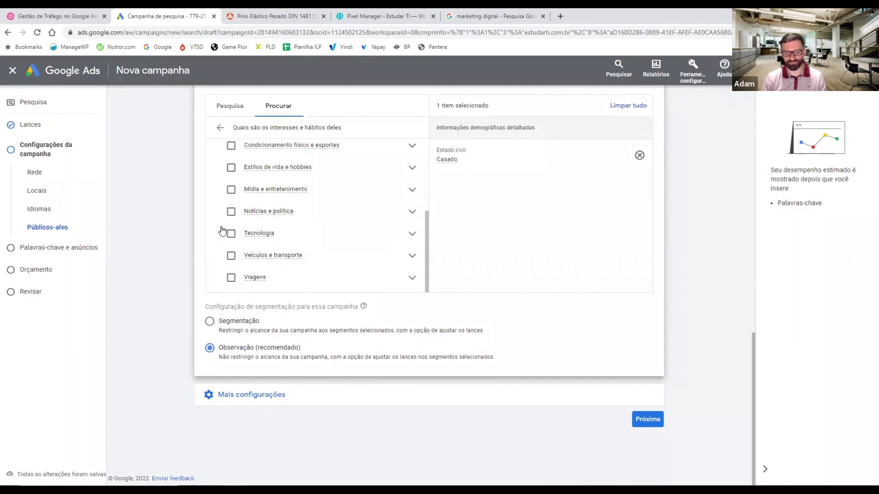
pyautogui.click(231, 279)
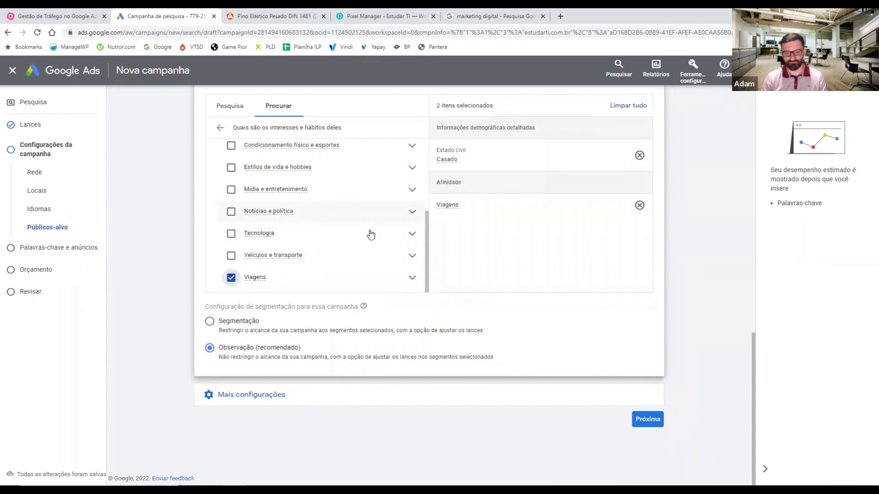
# Examine the subsegments of the "Viagens" affinity category.
pyautogui.click(413, 280)
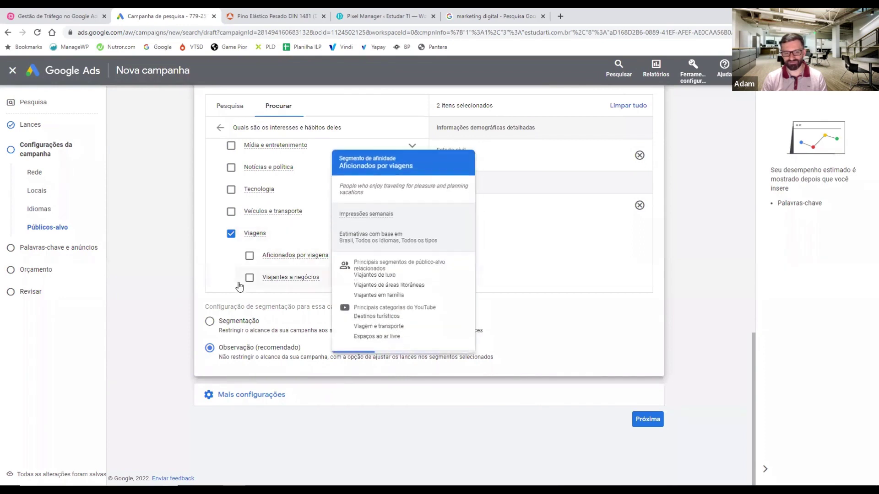
pyautogui.moveTo(286, 281)
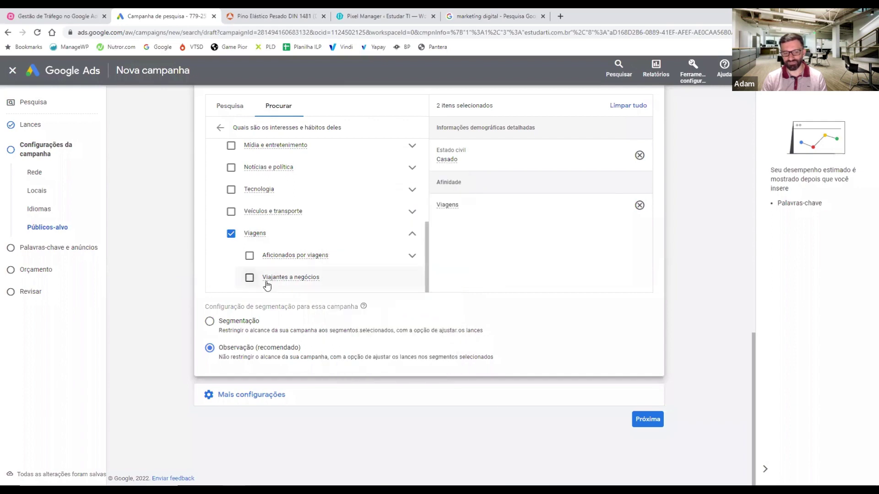
pyautogui.click(409, 238)
pyautogui.scroll(5, 342, 220)
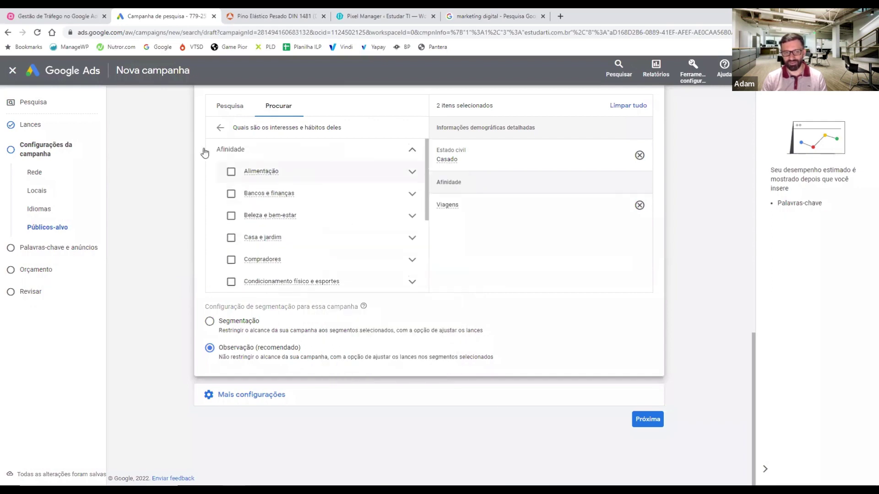
# Return to the audience segment categories and clear all selected segments.
pyautogui.click(219, 128)
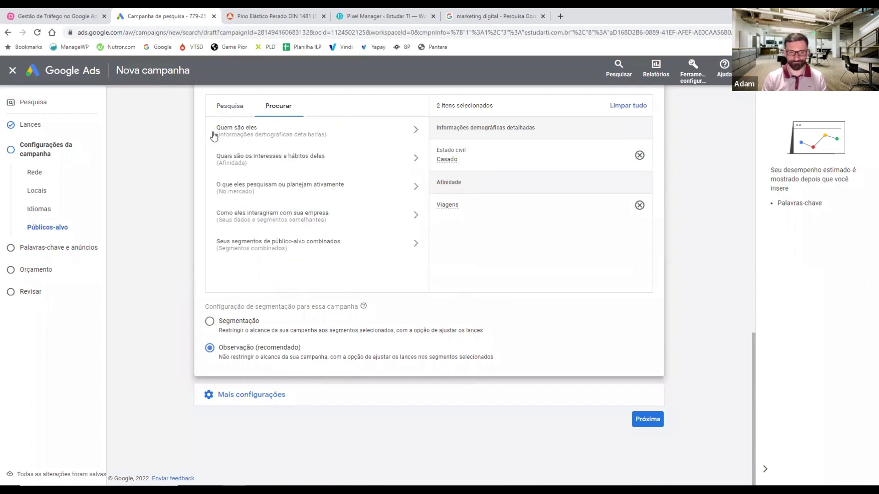
pyautogui.scroll(3, 408, 261)
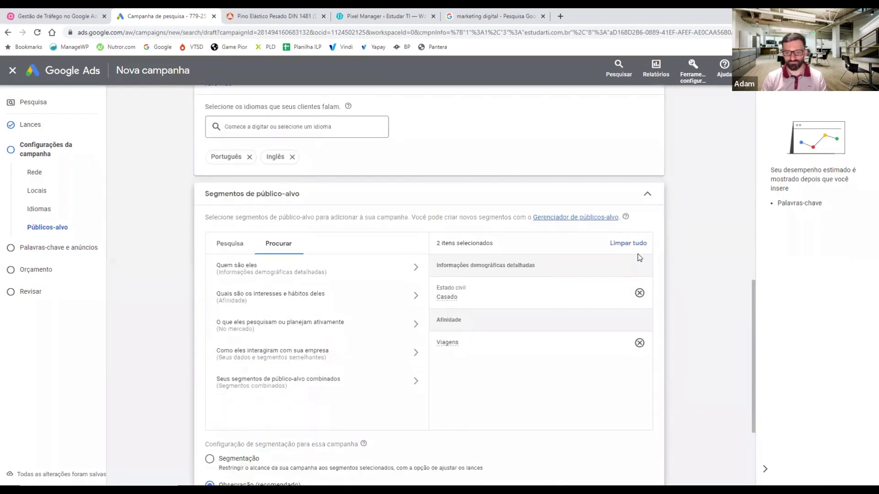
pyautogui.click(627, 243)
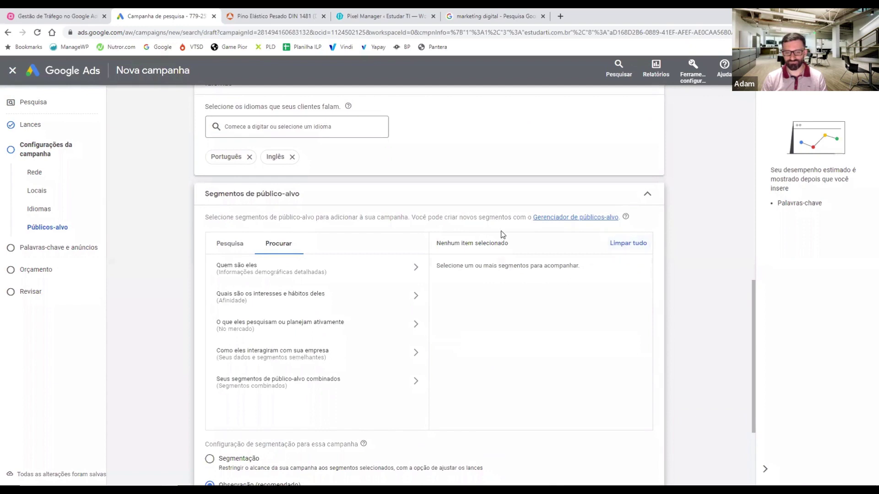
# Examine the campaign's additional settings, including the options for its start and end dates.
pyautogui.scroll(-3, 336, 207)
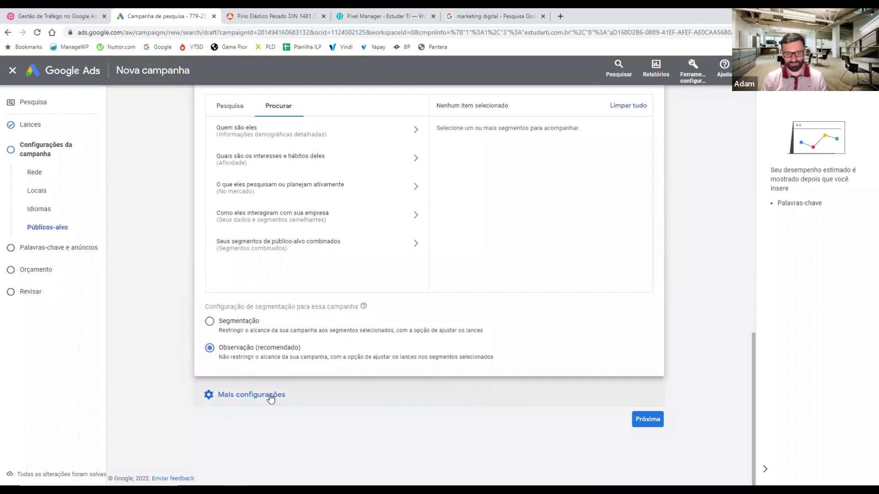
pyautogui.click(193, 389)
pyautogui.scroll(-3, 185, 355)
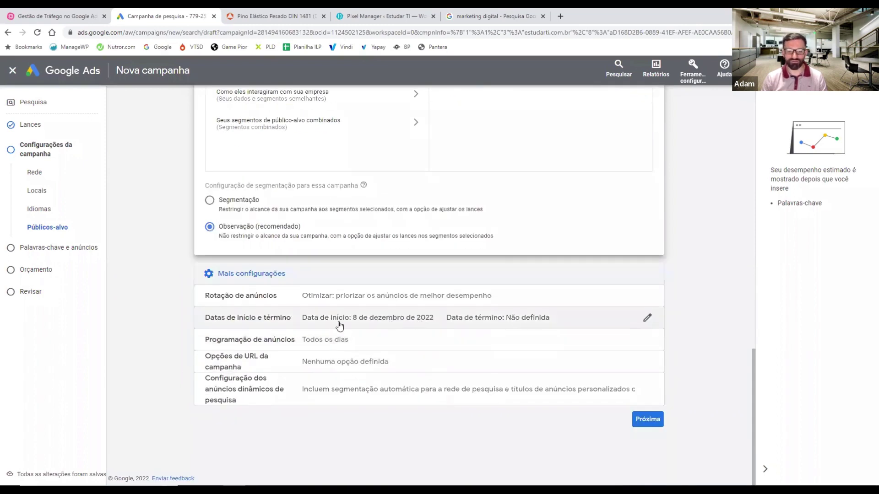
pyautogui.click(648, 319)
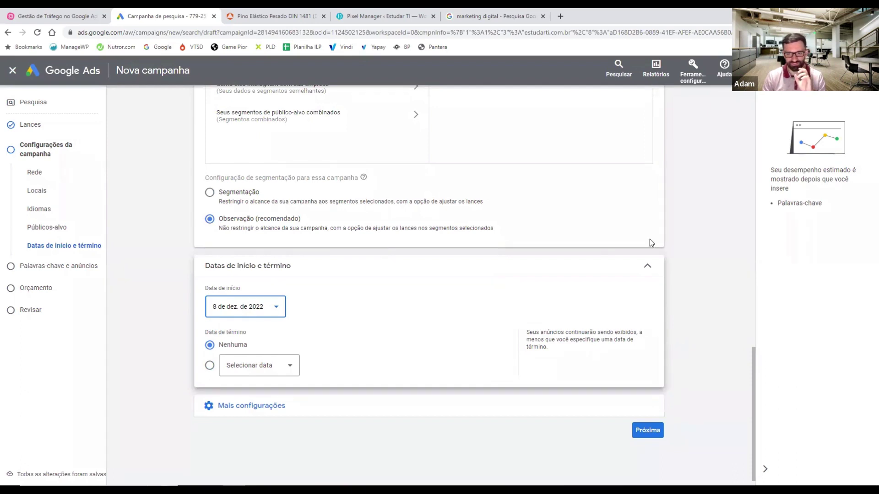
pyautogui.click(645, 270)
pyautogui.click(646, 269)
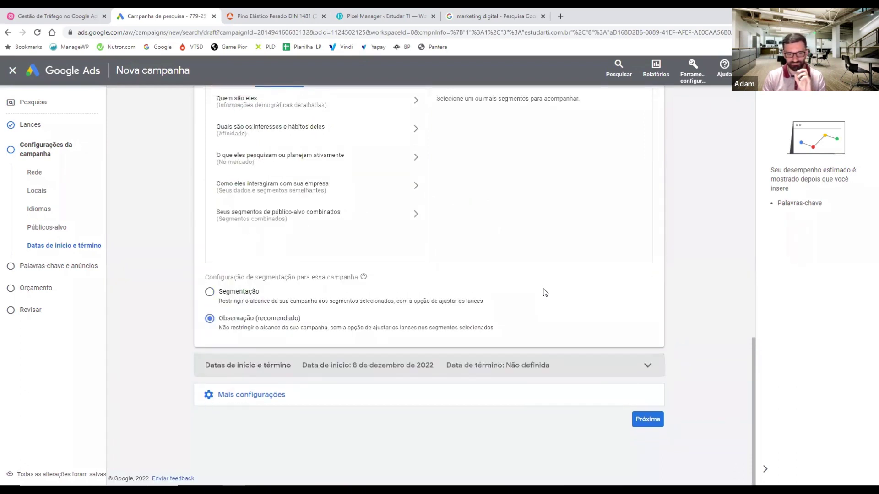
# Review the campaign settings and proceed to the keywords and ads stage.
pyautogui.scroll(12, 556, 357)
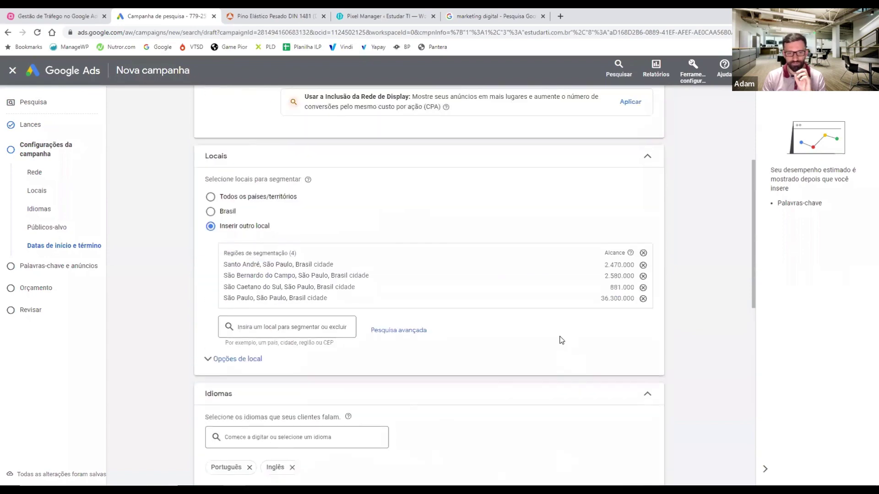
pyautogui.scroll(-10, 558, 339)
pyautogui.scroll(-2, 562, 340)
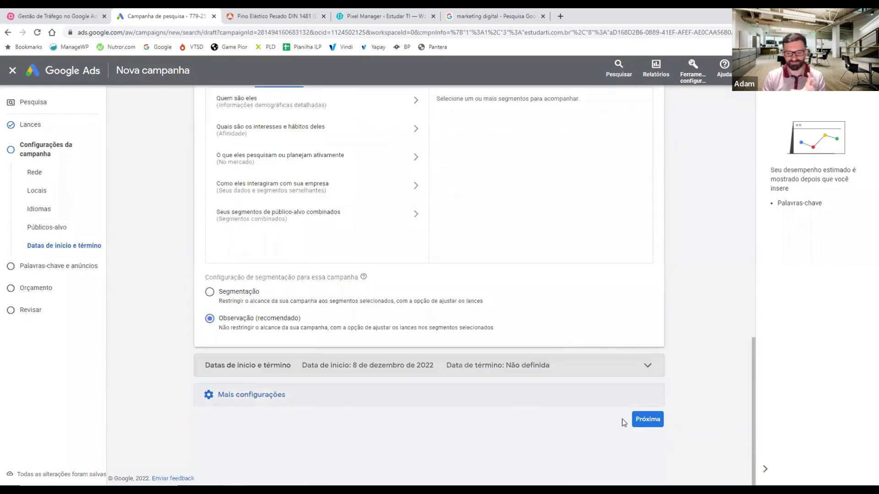
pyautogui.click(648, 419)
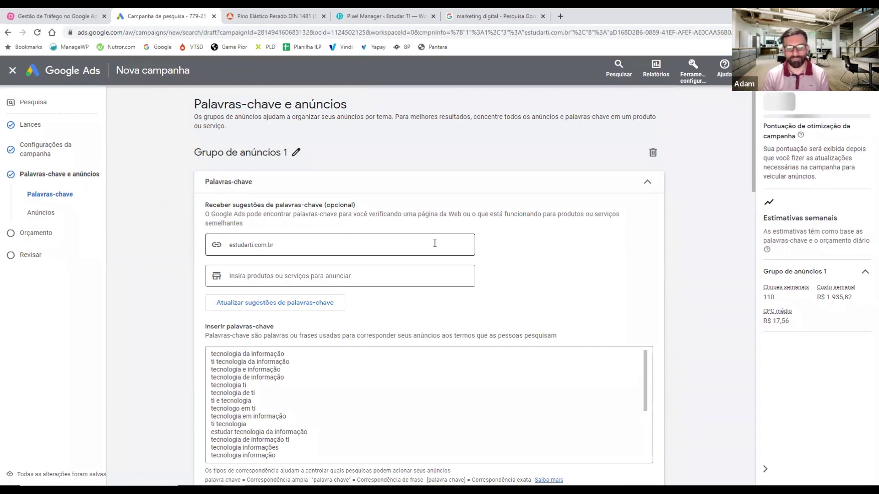
# Look over the keyword section of the ad group and check the list of services in the Word document.
pyautogui.scroll(-1, 133, 320)
pyautogui.scroll(-1, 132, 324)
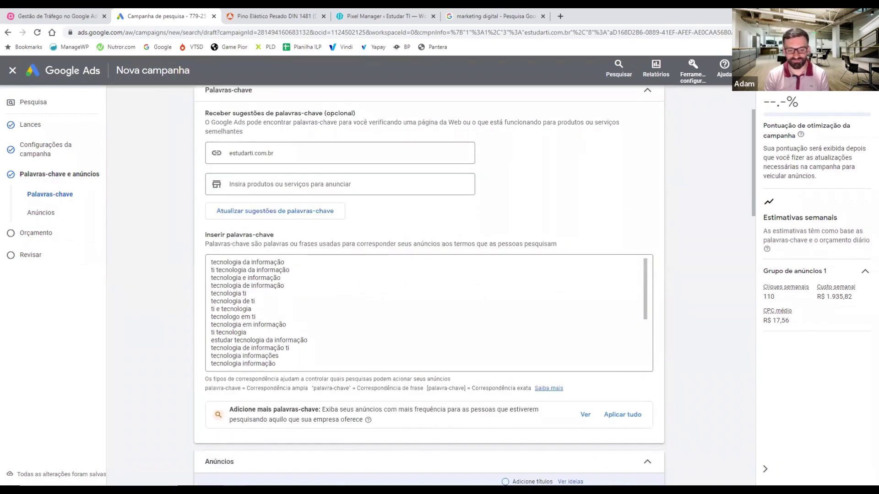
pyautogui.hotkey('alt', 'Tab')
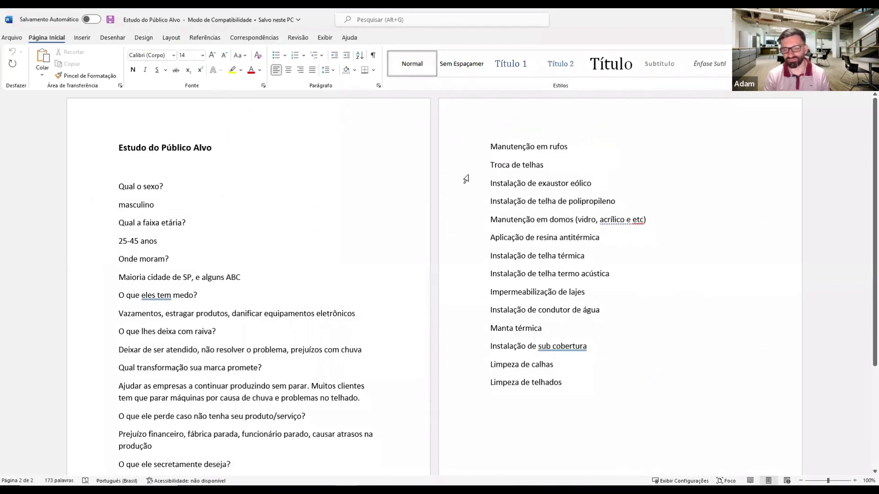
pyautogui.hotkey('alt', 'Tab')
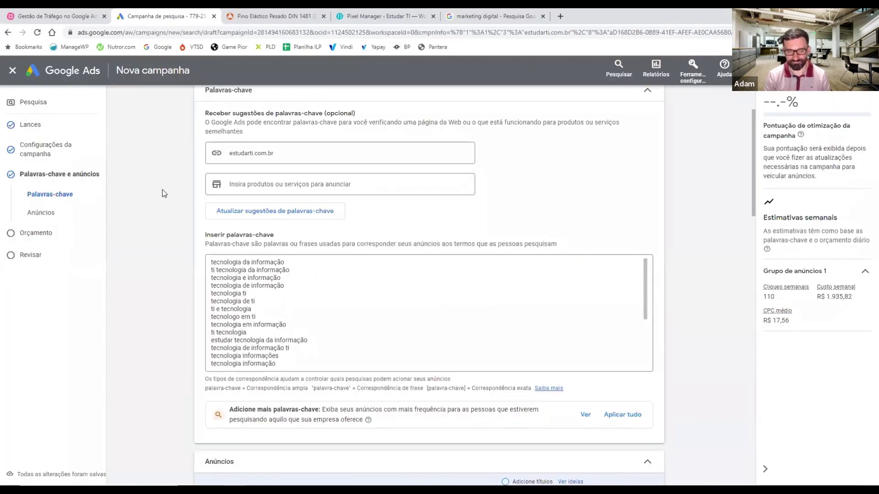
pyautogui.scroll(2, 163, 193)
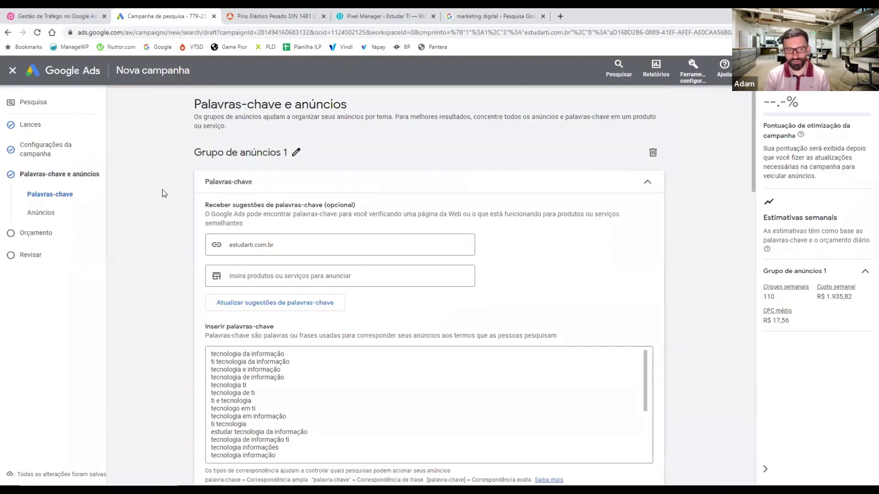
# Examine the full list of suggested keywords for estudarti.com.br.
pyautogui.click(342, 244)
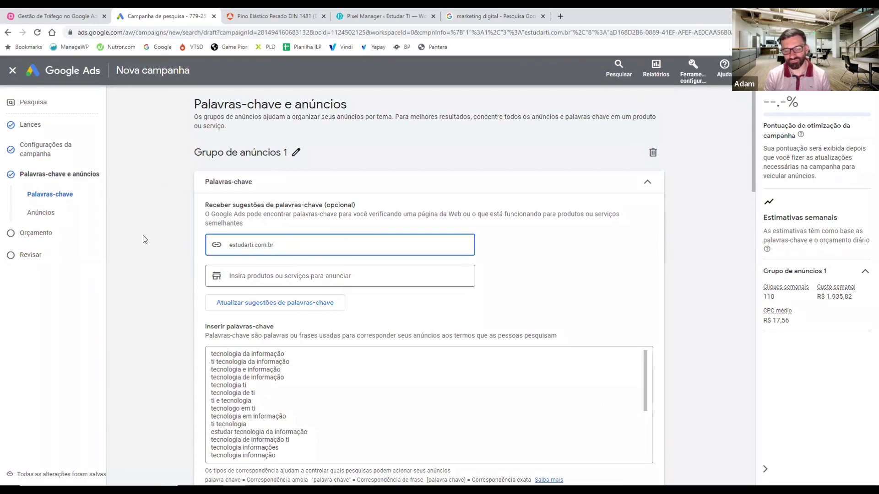
pyautogui.scroll(-2, 207, 219)
pyautogui.click(286, 347)
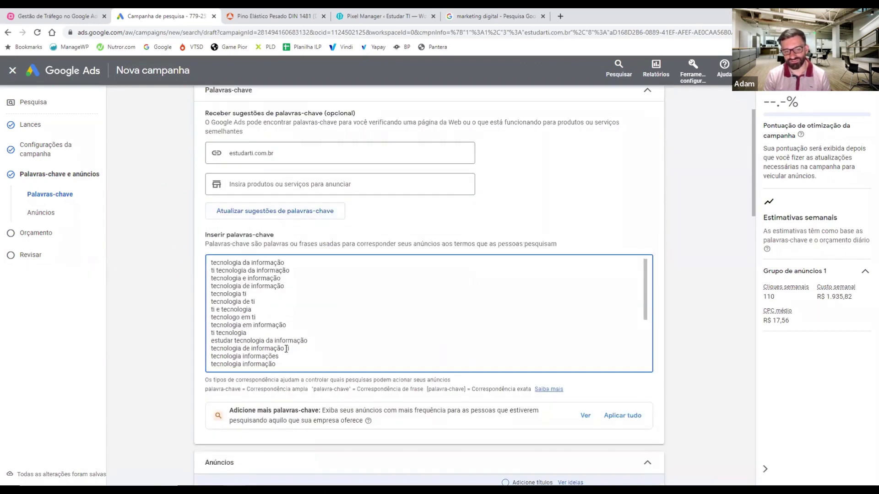
pyautogui.scroll(-5, 288, 320)
pyautogui.scroll(5, 300, 259)
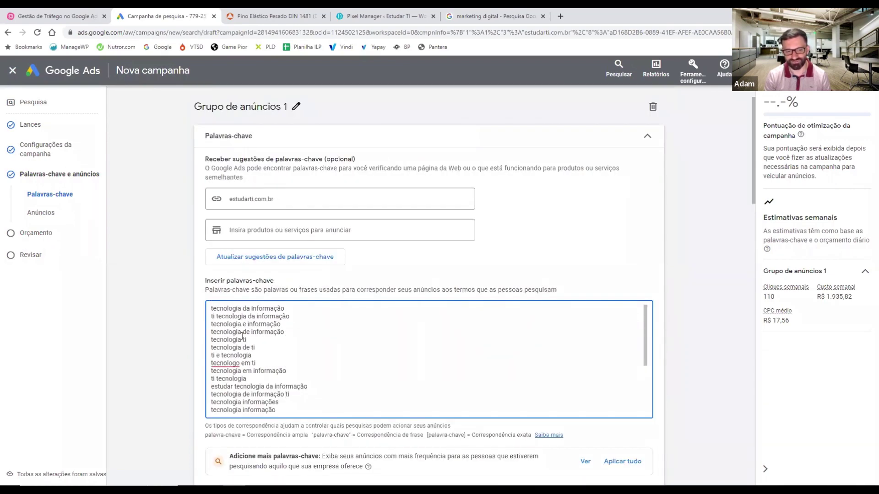
pyautogui.scroll(-3, 242, 336)
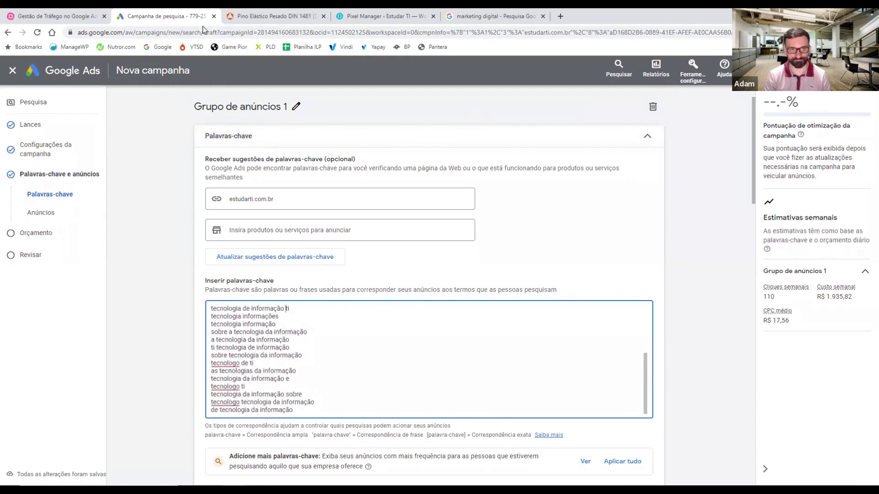
# Copy the URL of the KJ Fix "Pino Elástico Pesado DIN 1481" product page and use it as the website for keyword suggestions.
pyautogui.click(261, 17)
pyautogui.click(174, 32)
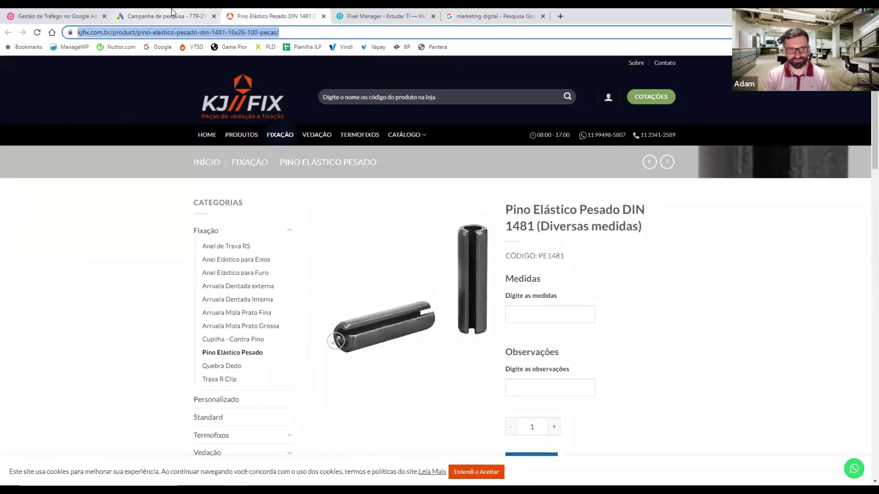
pyautogui.hotkey('ctrl', 'c')
pyautogui.click(173, 14)
pyautogui.click(291, 198)
pyautogui.hotkey('ctrl', 'a')
pyautogui.hotkey('ctrl', 'v')
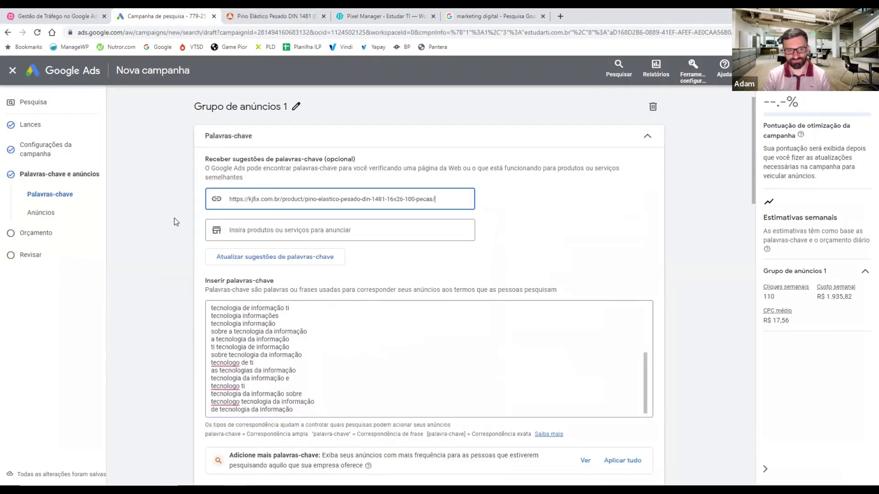
# Update the keyword suggestions, replacing the current keywords with ones related to the product URL, and review the new list.
pyautogui.click(267, 257)
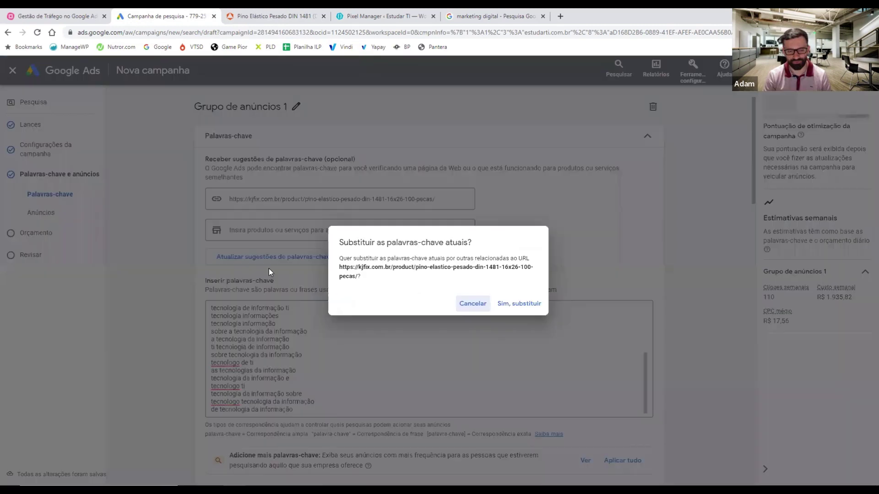
pyautogui.click(519, 304)
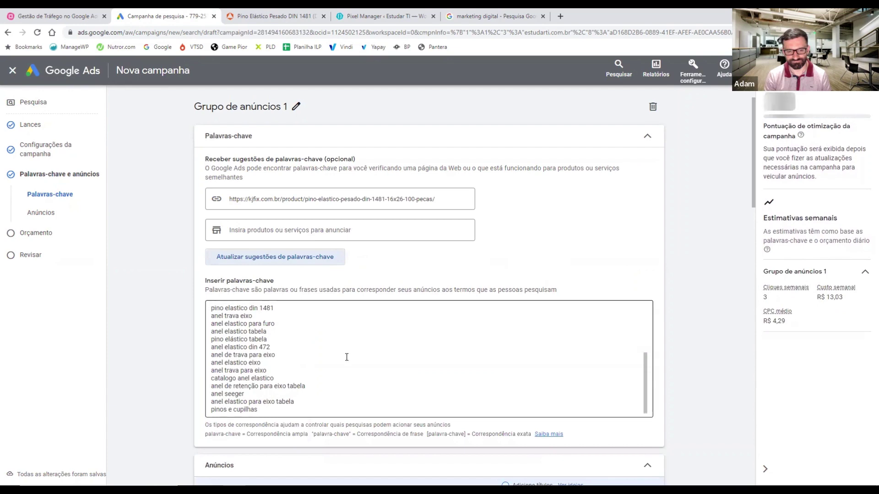
pyautogui.scroll(3, 346, 357)
pyautogui.scroll(-4, 300, 393)
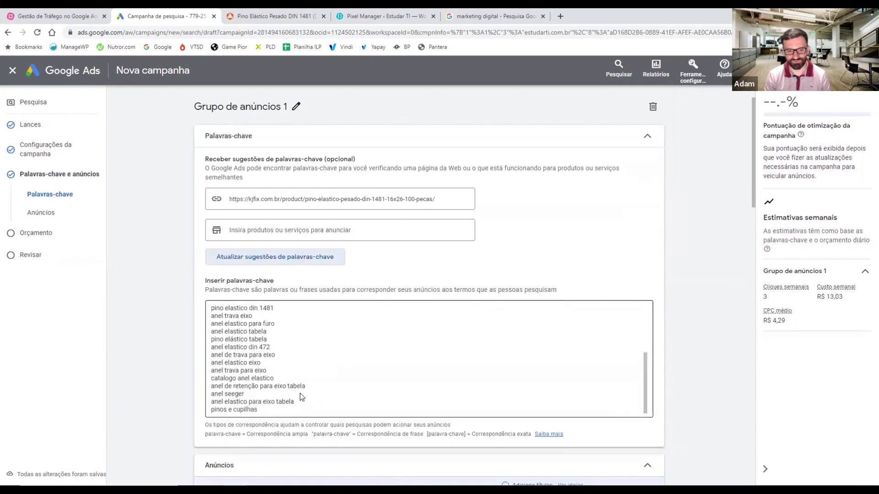
pyautogui.scroll(5, 286, 246)
pyautogui.scroll(2, 287, 246)
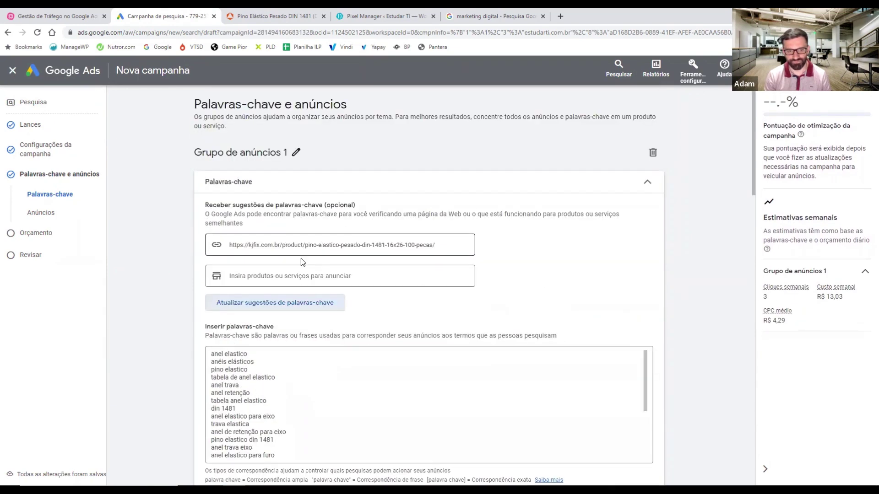
# Add "Rufo" as an advertised product or service, update the keyword suggestions by replacing the current keywords, and review the new list.
pyautogui.click(285, 277)
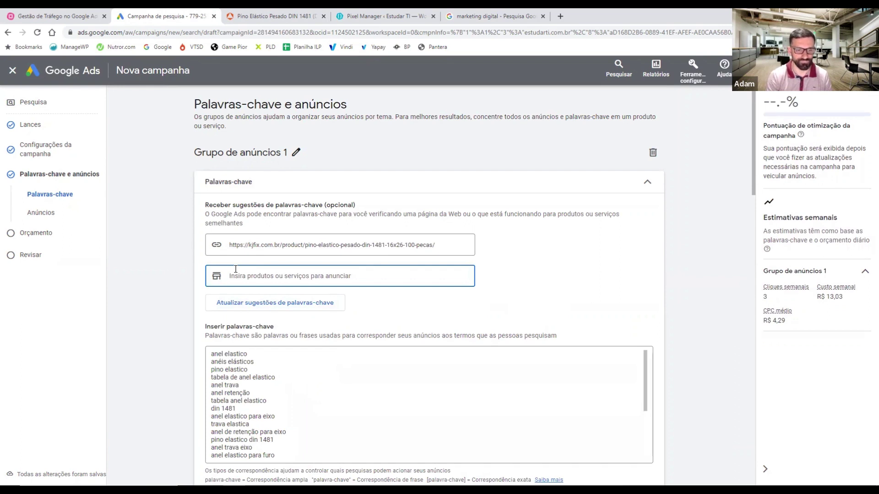
pyautogui.write('Ruf')
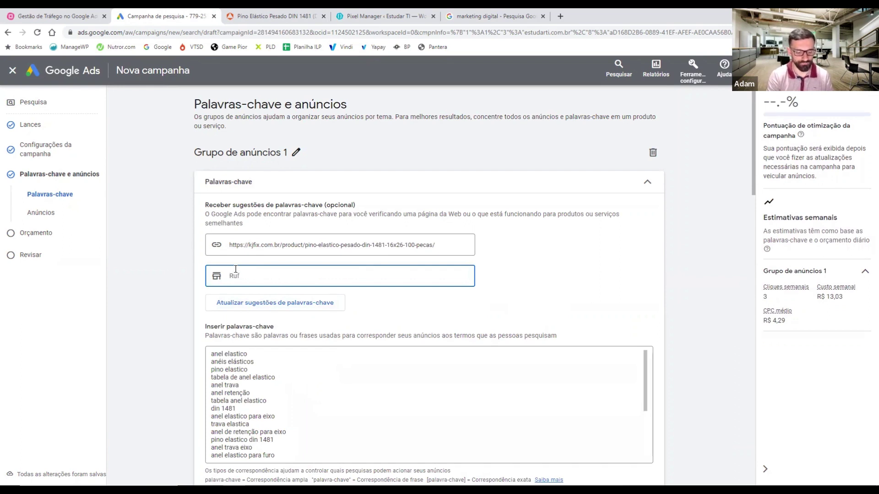
pyautogui.write('o')
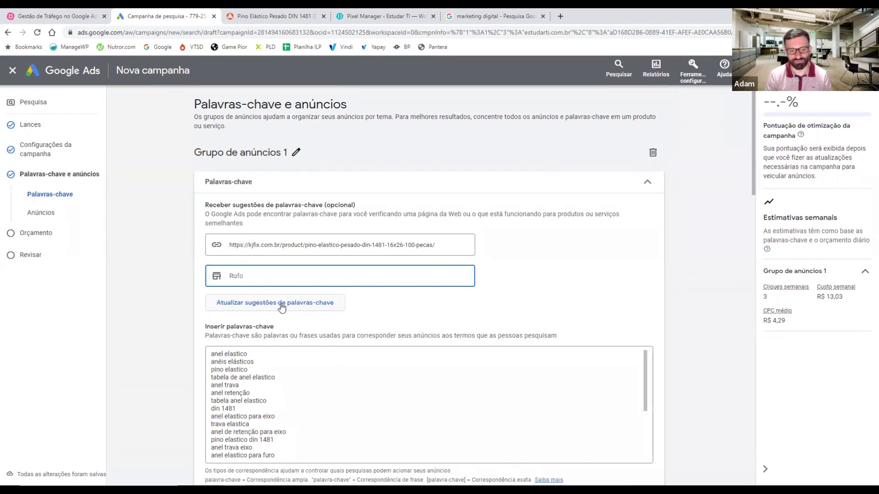
pyautogui.press('Return')
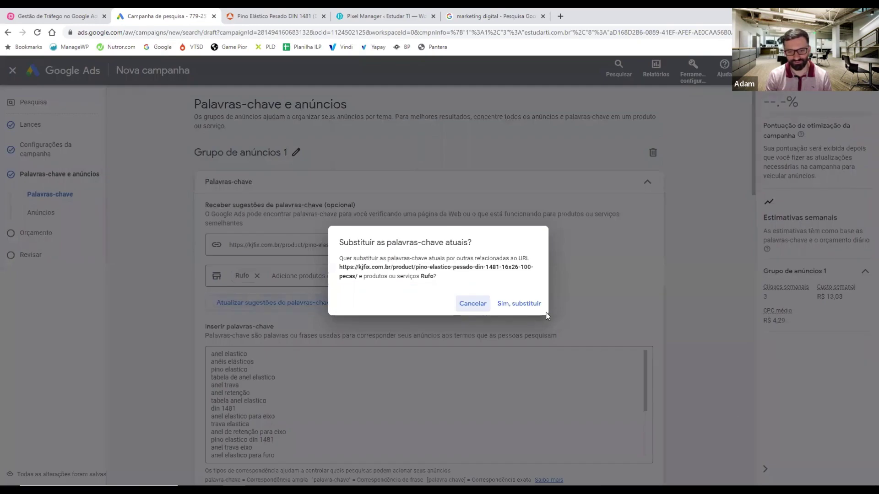
pyautogui.click(519, 303)
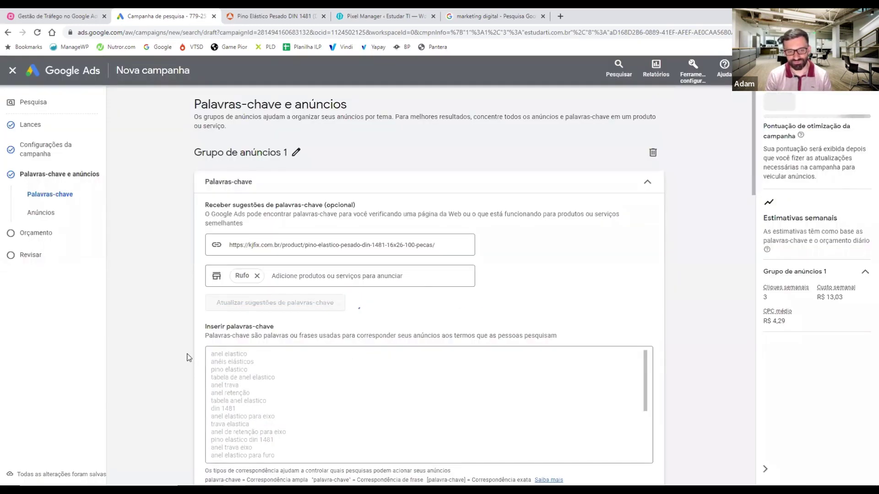
pyautogui.scroll(-2, 285, 362)
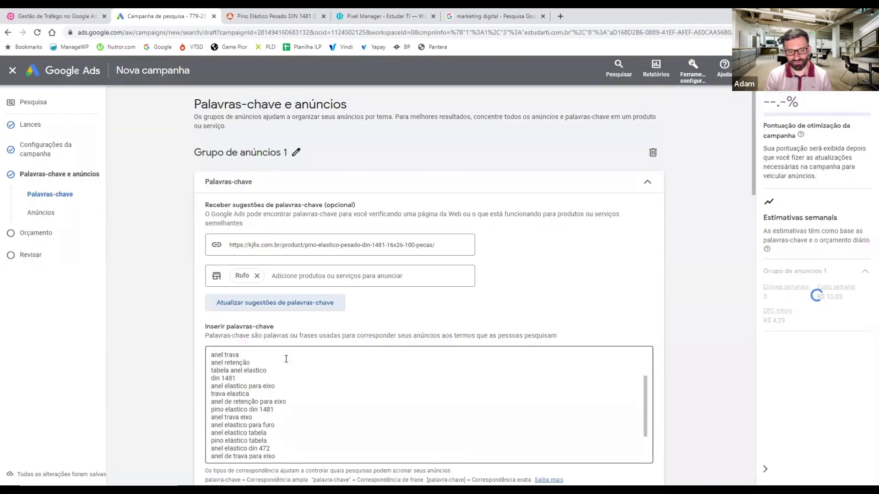
pyautogui.scroll(-1, 286, 364)
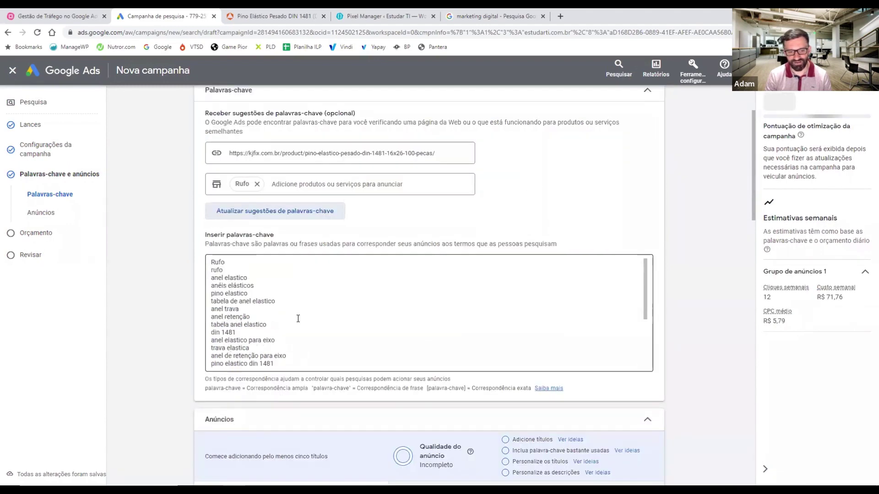
pyautogui.scroll(1, 298, 318)
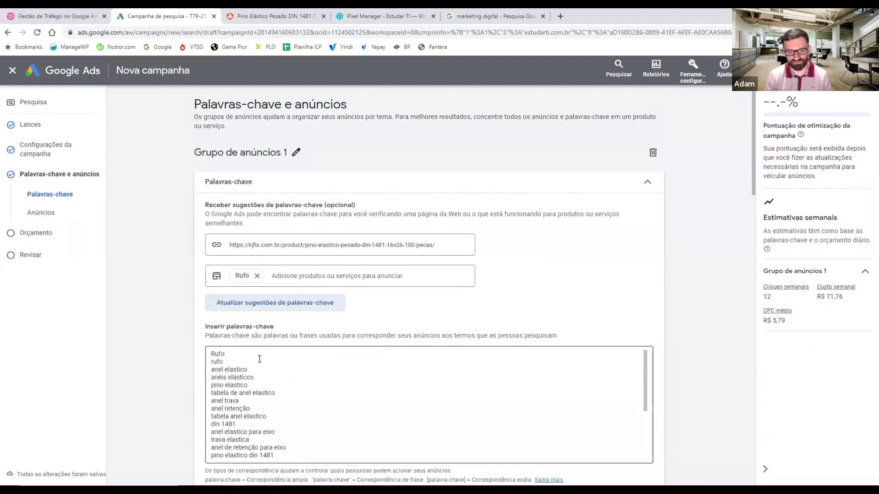
pyautogui.scroll(-6, 259, 359)
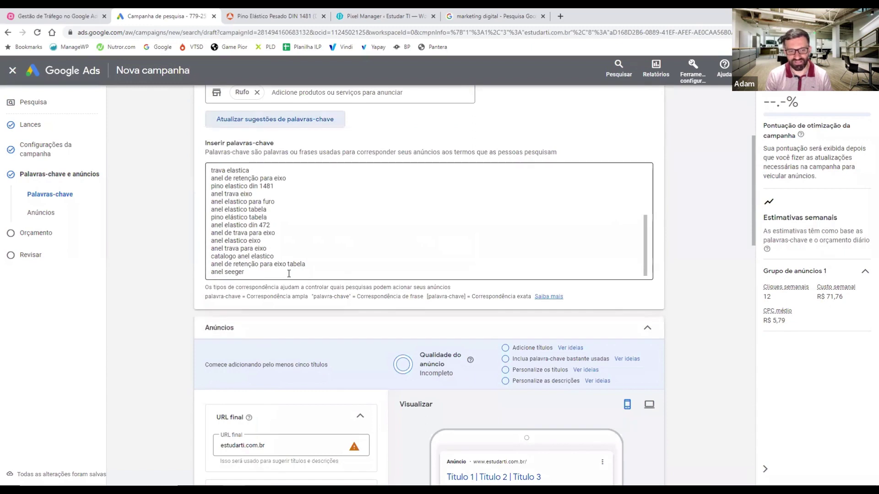
# Add the keywords "manutenção de rufo", "problema no rufo" and "comprar rufo" on separate lines at the end of the keyword list.
pyautogui.click(288, 274)
pyautogui.press('Return')
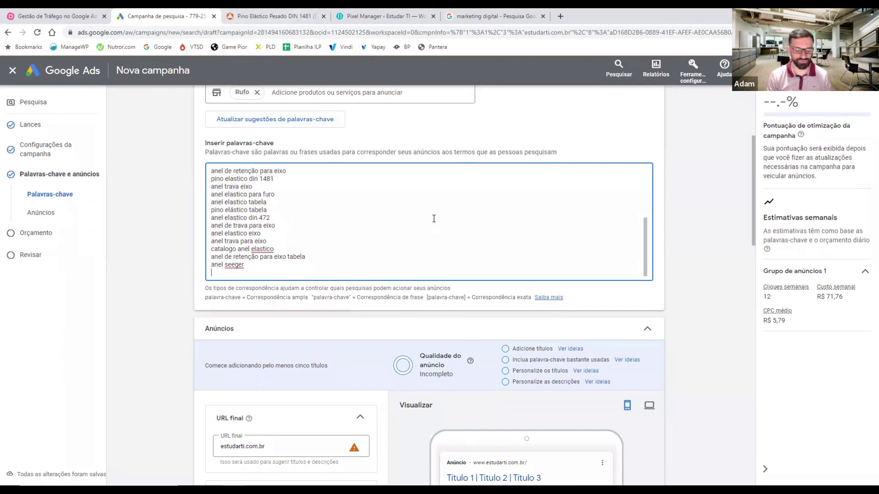
pyautogui.write('manutenção')
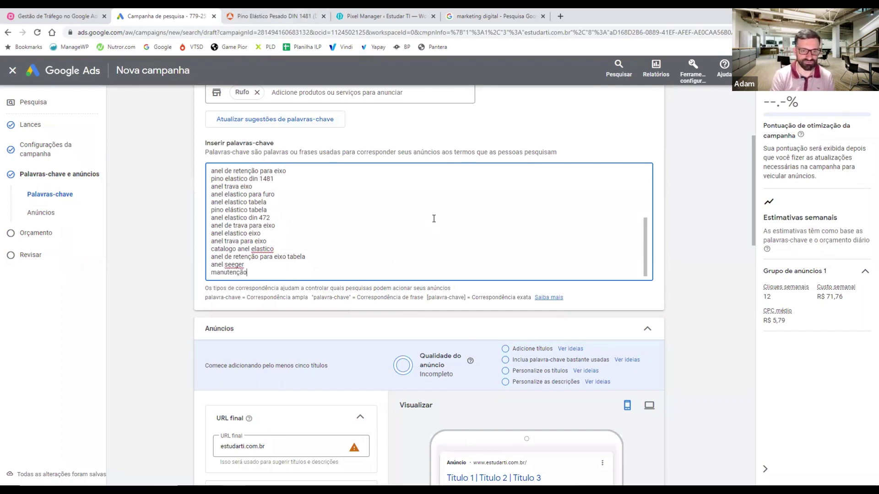
pyautogui.write(' de rufo')
pyautogui.press('Return')
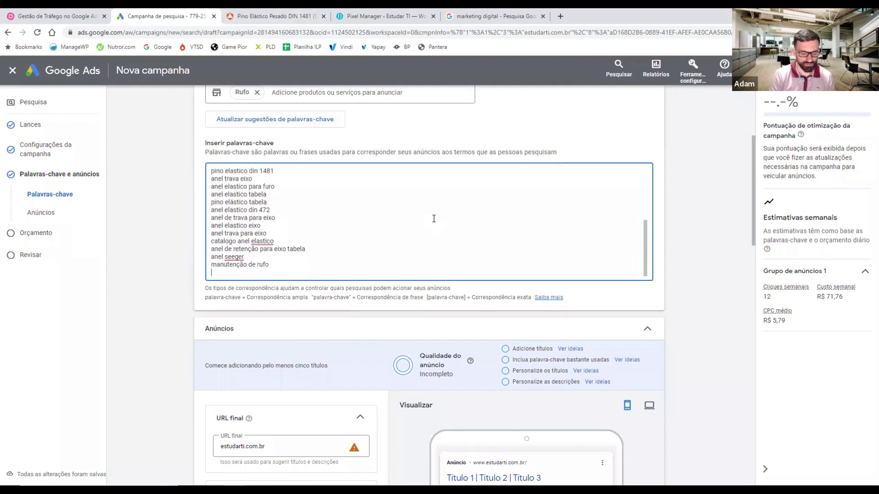
pyautogui.write('problema no')
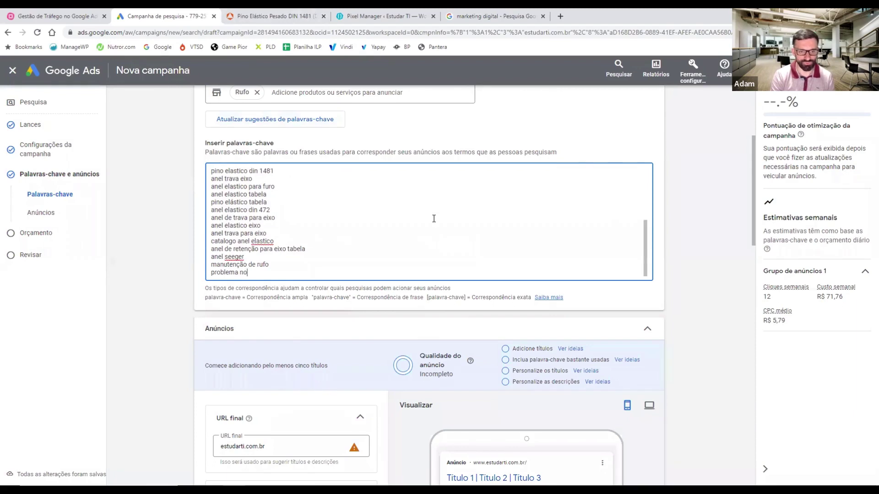
pyautogui.write(' rufo')
pyautogui.press('Return')
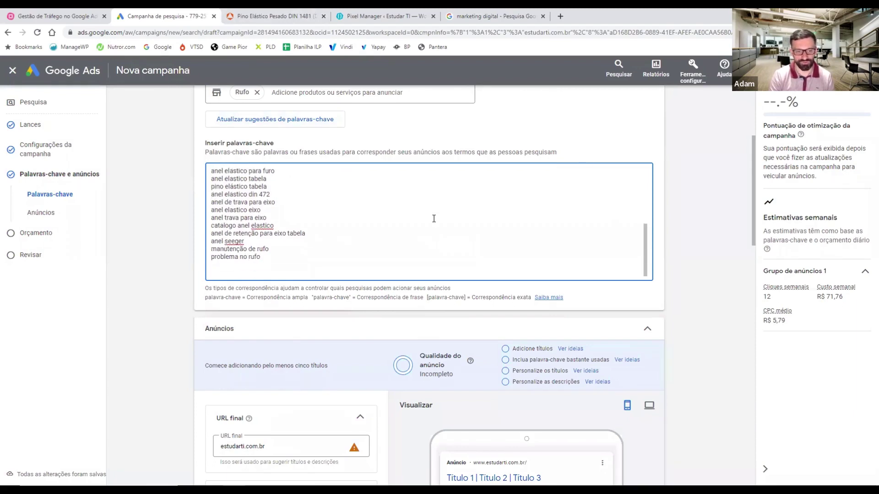
pyautogui.write('comprar ruf')
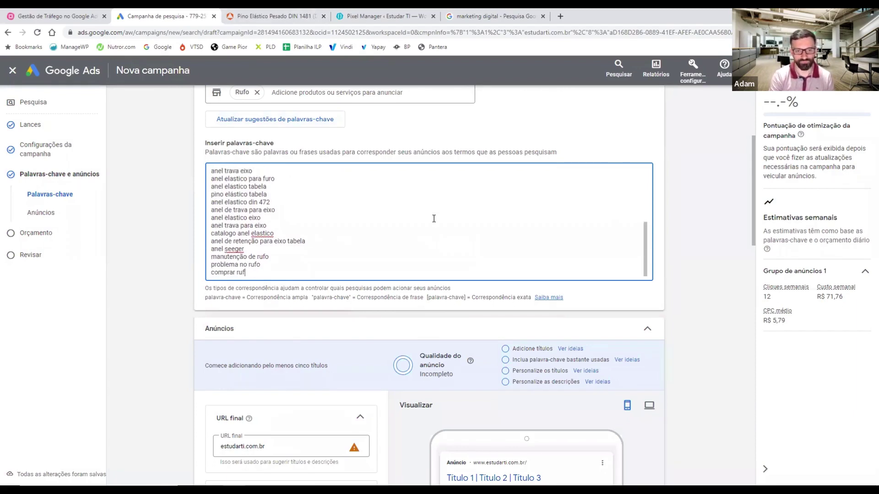
pyautogui.write('o')
pyautogui.press('Return')
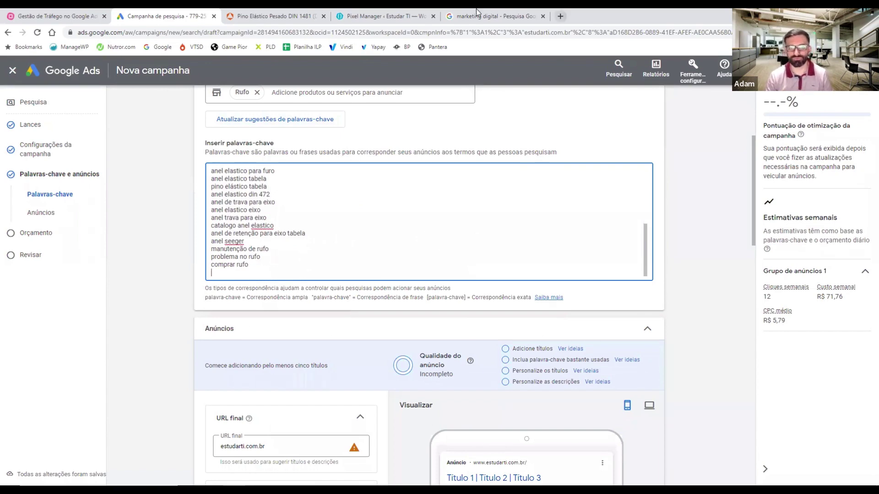
# Glance at the "marketing digital" Google results, and remove the empty line at the end of the campaign's keyword list.
pyautogui.click(464, 16)
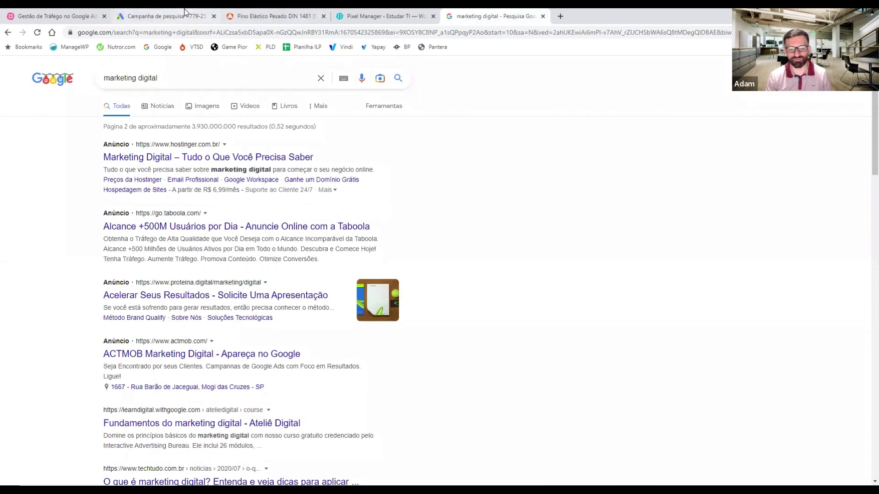
pyautogui.click(201, 17)
pyautogui.click(293, 269)
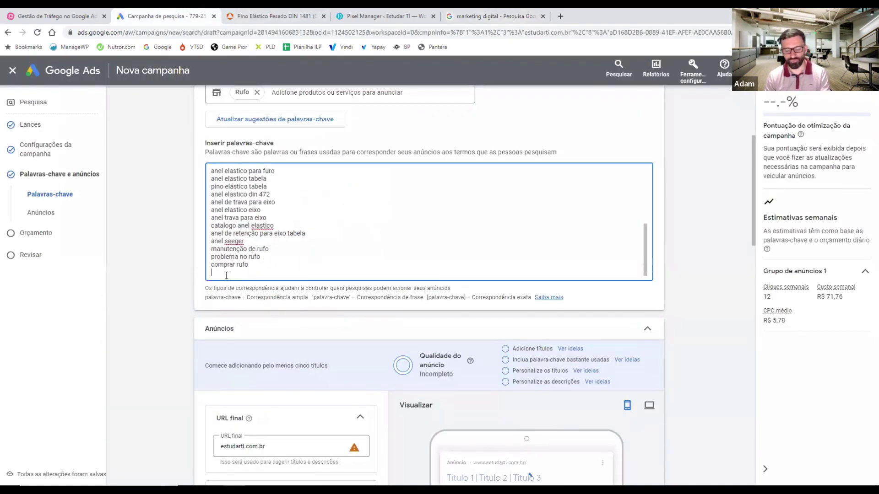
pyautogui.press('BackSpace')
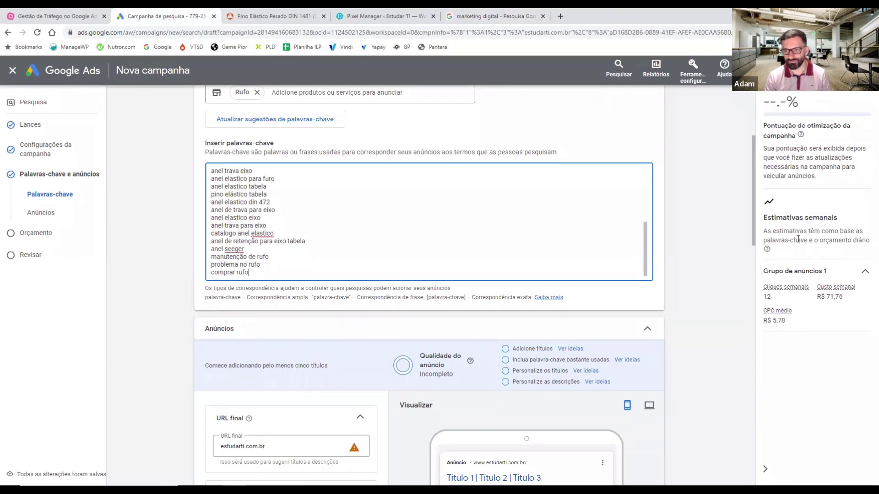
# Examine the weekly estimates for Grupo de anúncios 1: weekly clicks, average CPC and weekly cost, against the keyword list.
pyautogui.doubleClick(767, 296)
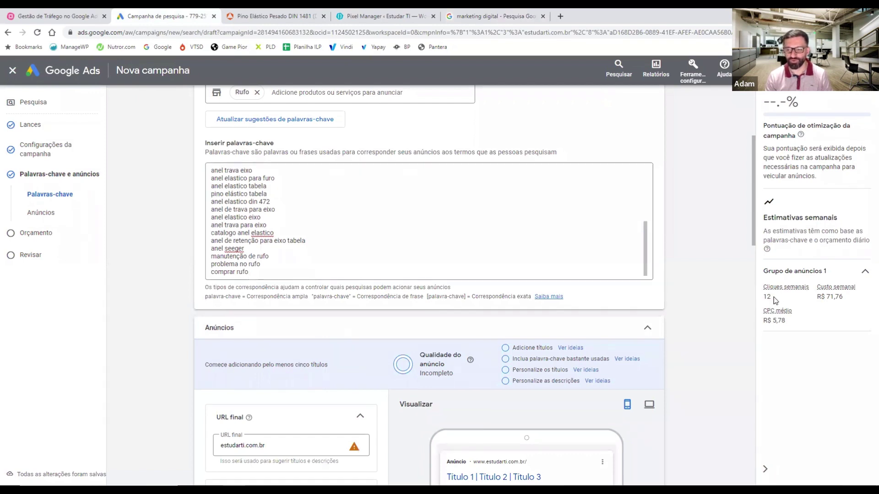
pyautogui.click(399, 263)
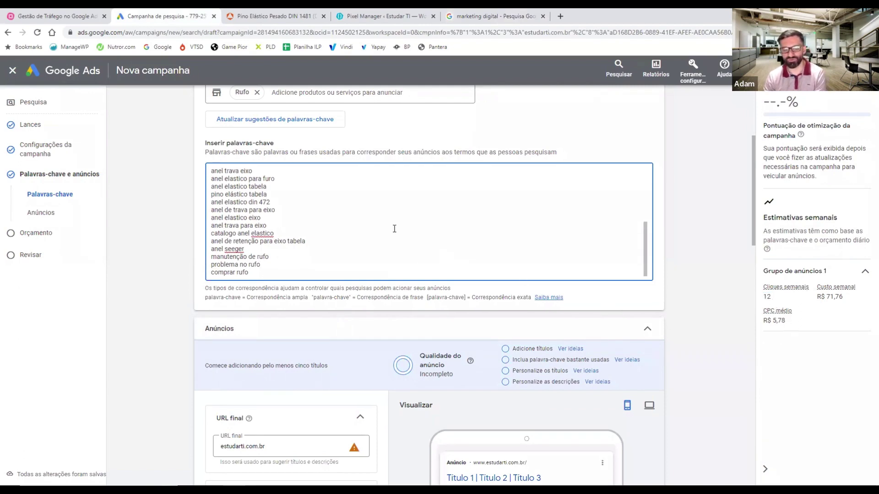
pyautogui.scroll(3, 394, 229)
pyautogui.scroll(-3, 394, 229)
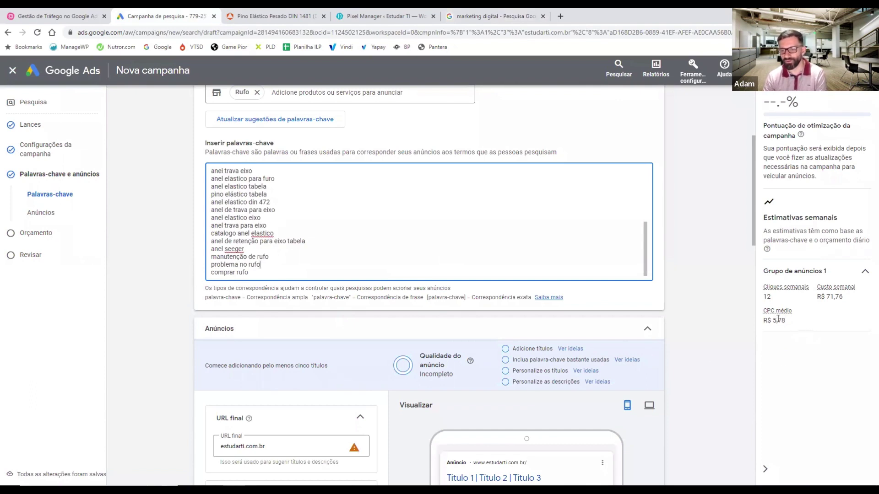
pyautogui.moveTo(796, 323); pyautogui.dragTo(762, 321)
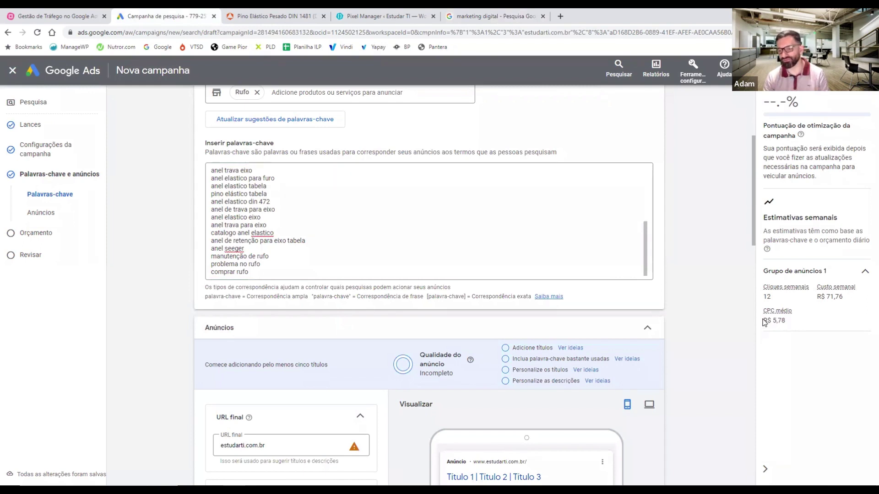
pyautogui.moveTo(763, 323); pyautogui.dragTo(788, 325)
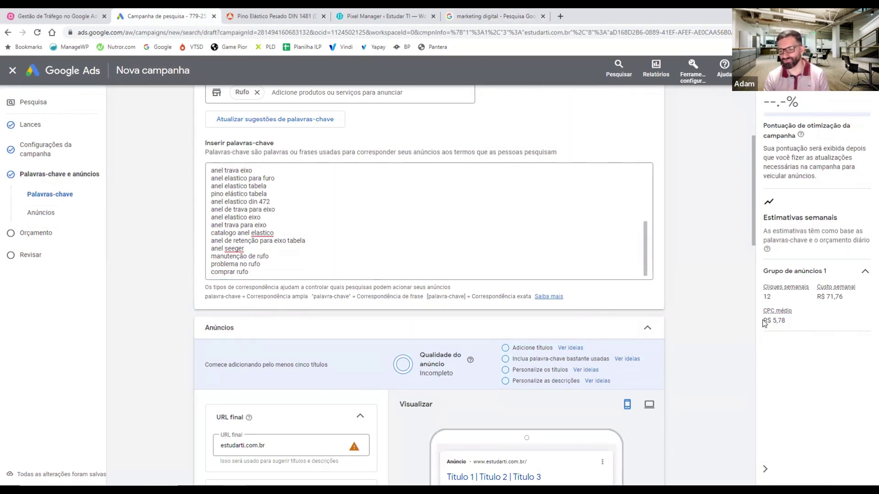
pyautogui.click(791, 322)
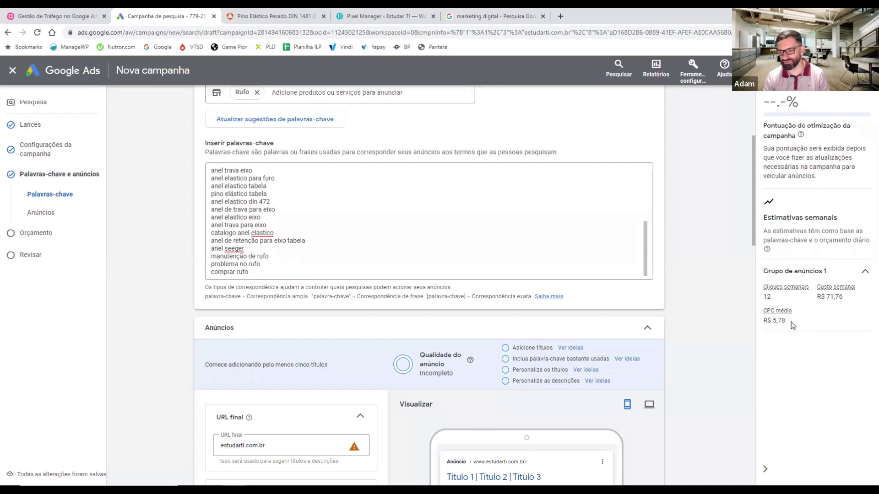
pyautogui.moveTo(847, 299); pyautogui.dragTo(819, 297)
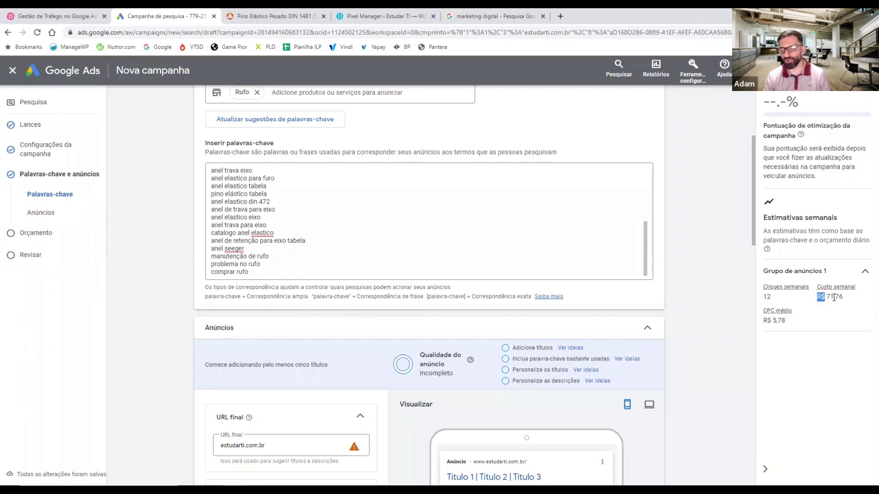
# Examine the estimated weekly cost, the entered keyword list and the start of the ad section.
pyautogui.click(848, 298)
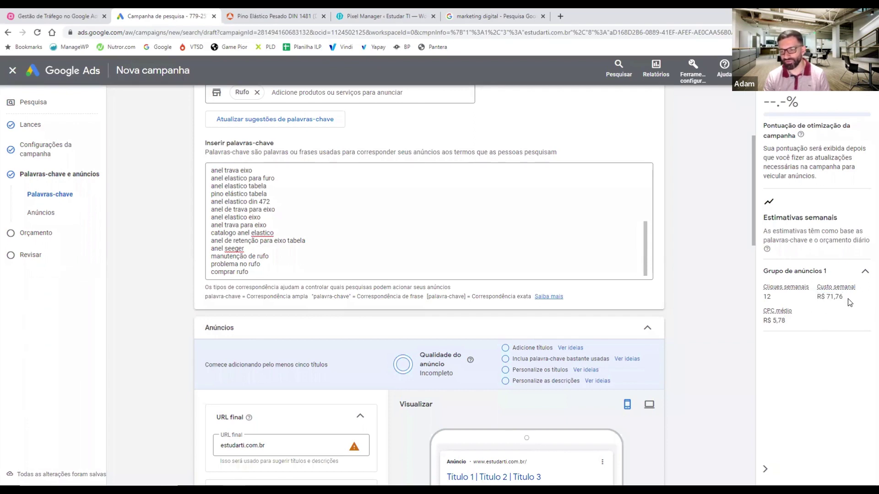
pyautogui.moveTo(848, 299); pyautogui.dragTo(819, 297)
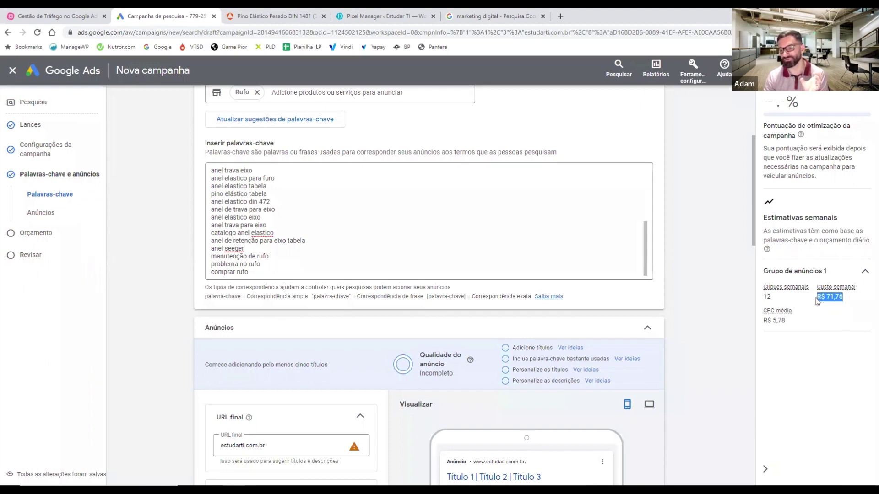
pyautogui.click(440, 241)
pyautogui.scroll(6, 440, 241)
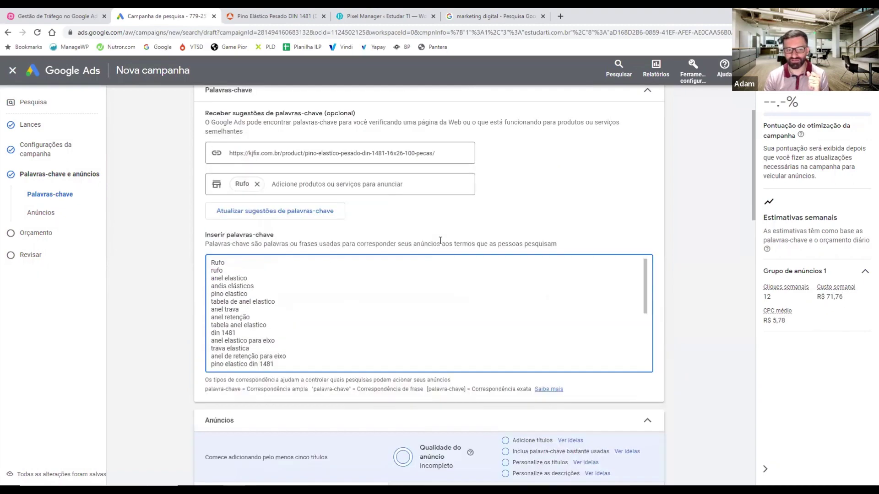
pyautogui.scroll(-8, 440, 241)
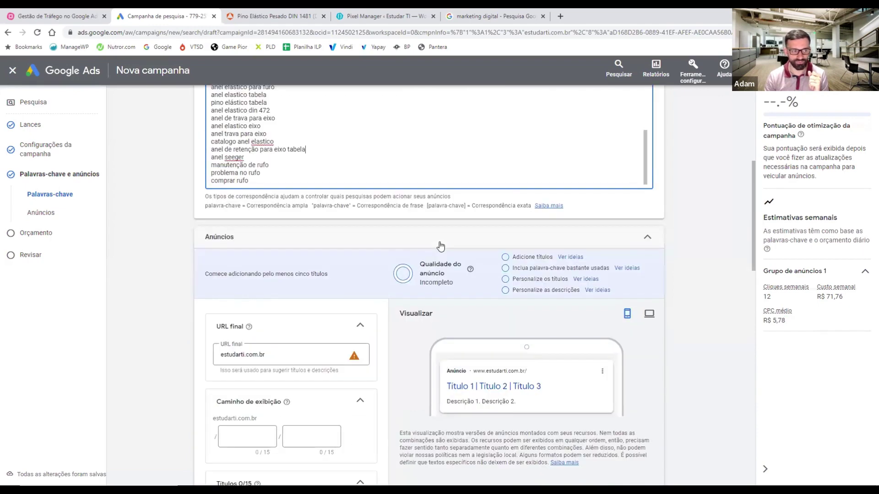
pyautogui.scroll(-2, 317, 251)
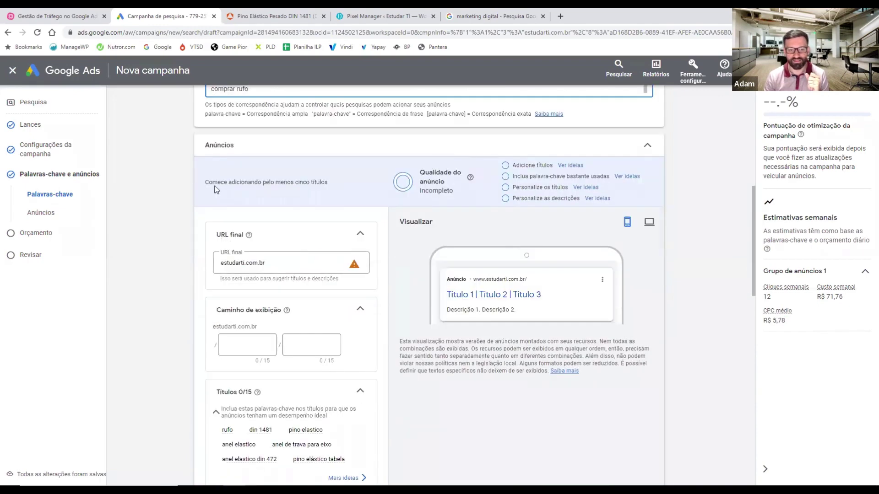
pyautogui.scroll(-2, 216, 189)
pyautogui.scroll(2, 216, 187)
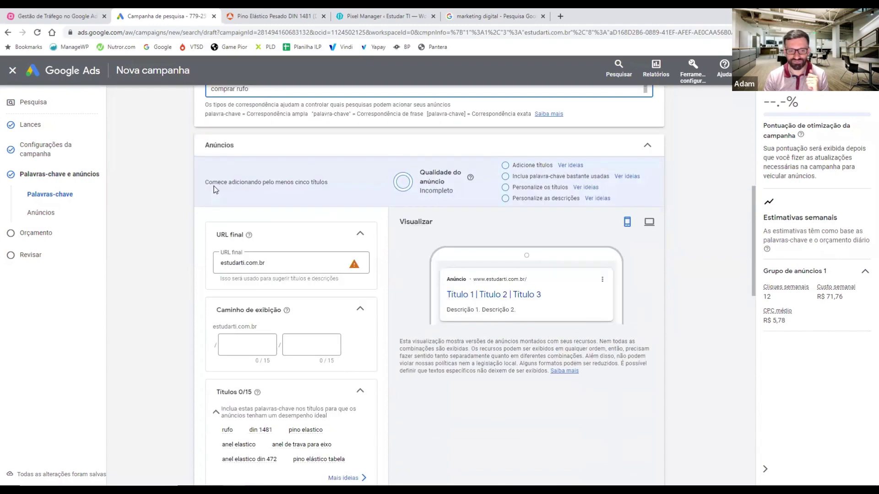
pyautogui.click(300, 258)
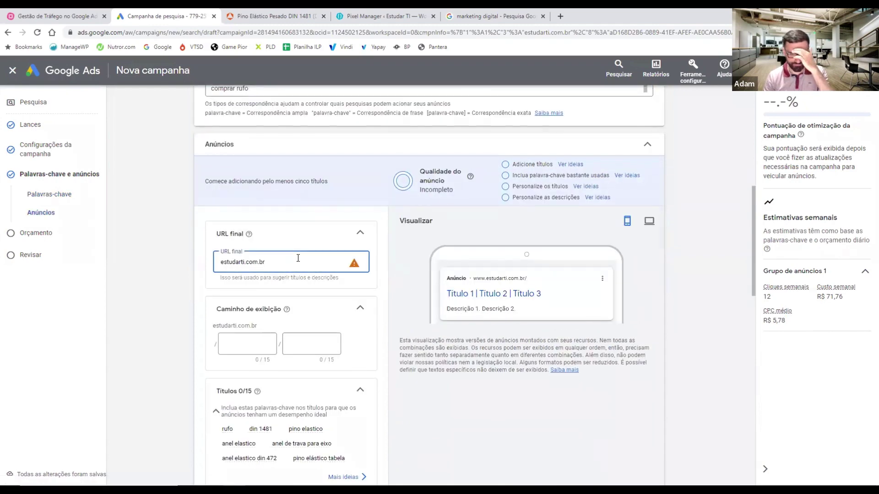
pyautogui.click(268, 9)
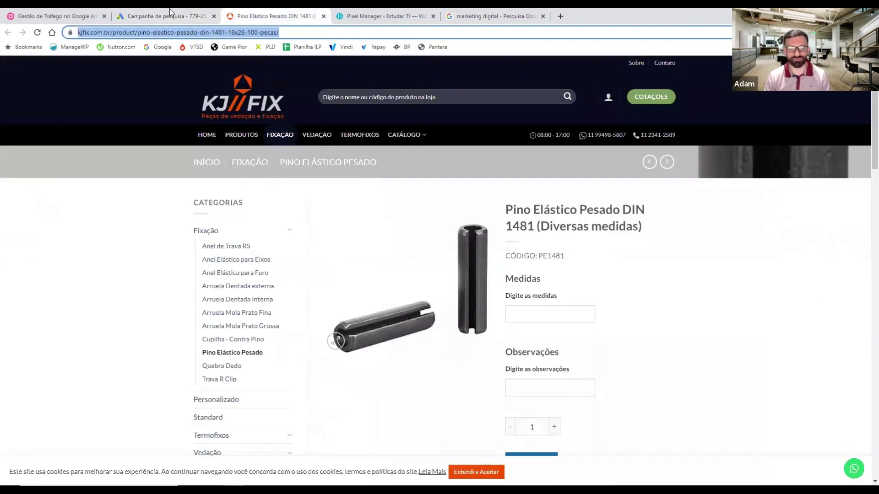
pyautogui.click(171, 13)
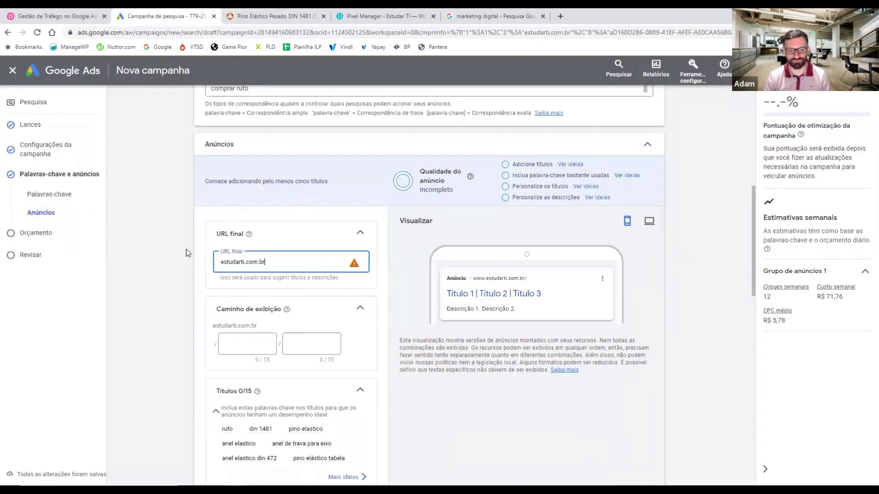
pyautogui.hotkey('ctrl', 'a')
pyautogui.write('https://kjfix.com.br/product/pino-elastico-pesado-din-1481-16x26-100-pecas/')
# Fill in the ad's display path with "manutencao" as the first part and "rufo" as the second.
pyautogui.click(237, 342)
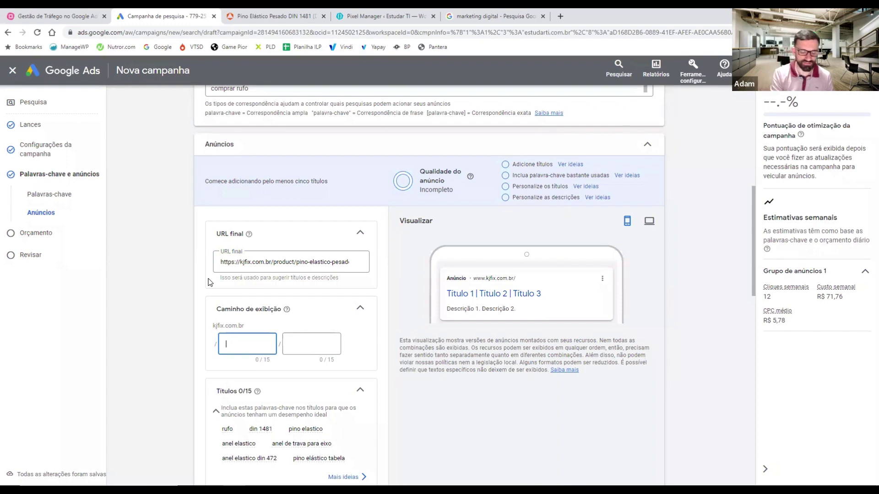
pyautogui.write('manu')
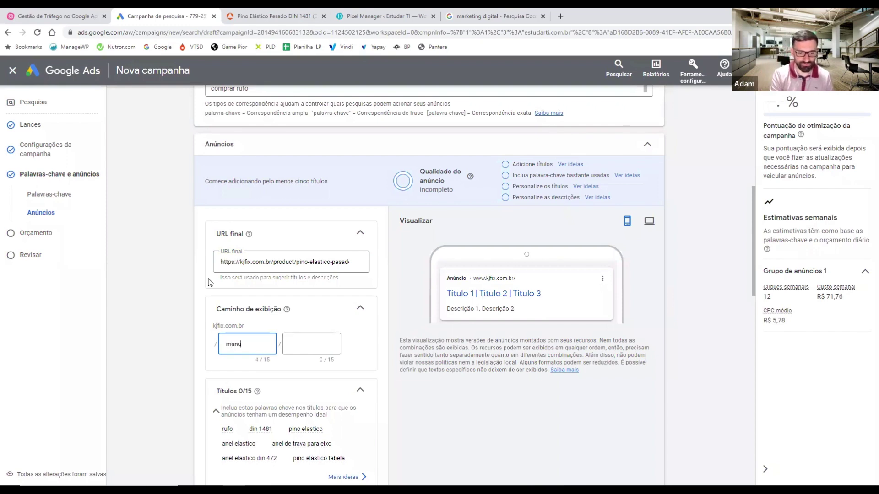
pyautogui.write('tencao')
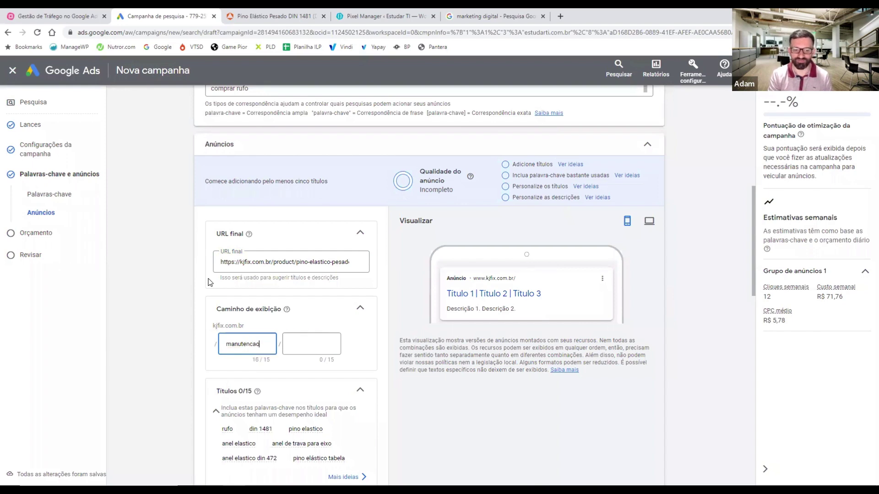
pyautogui.press('Tab')
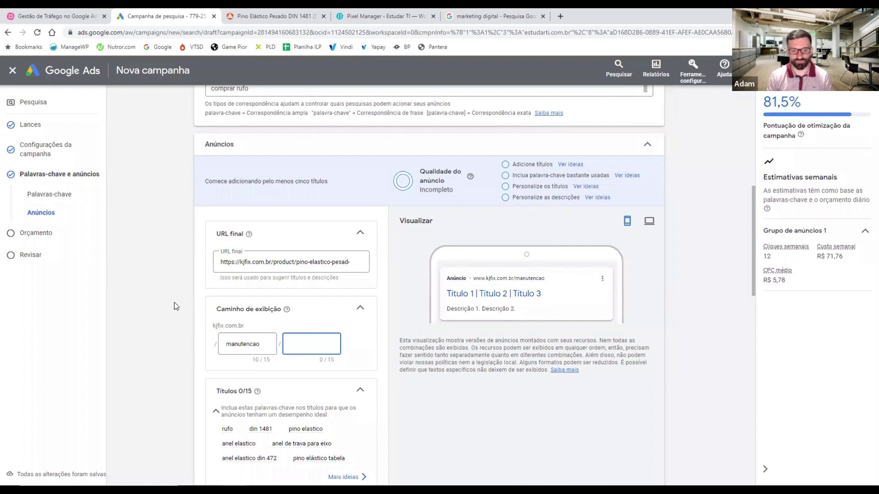
pyautogui.write('rufo')
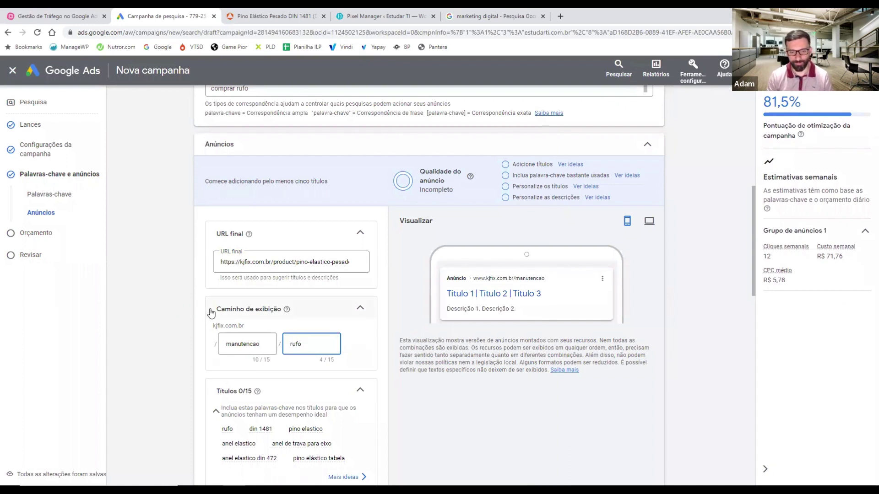
# Enter "Manutenção de rufos" as the ad's first headline.
pyautogui.scroll(-4, 211, 313)
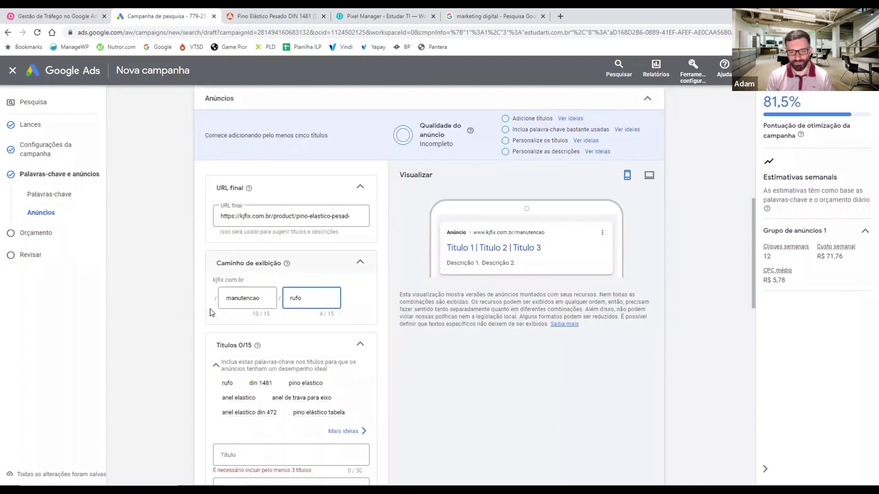
pyautogui.click(262, 318)
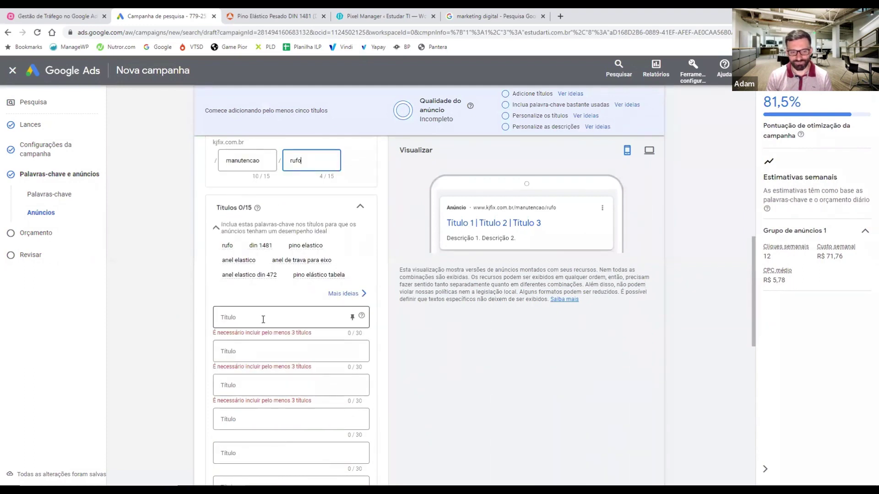
pyautogui.scroll(-1, 171, 284)
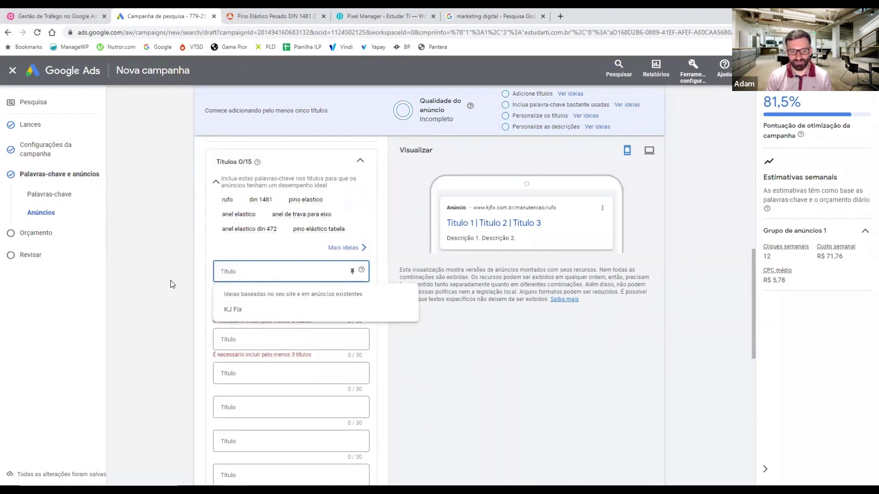
pyautogui.write('Manu')
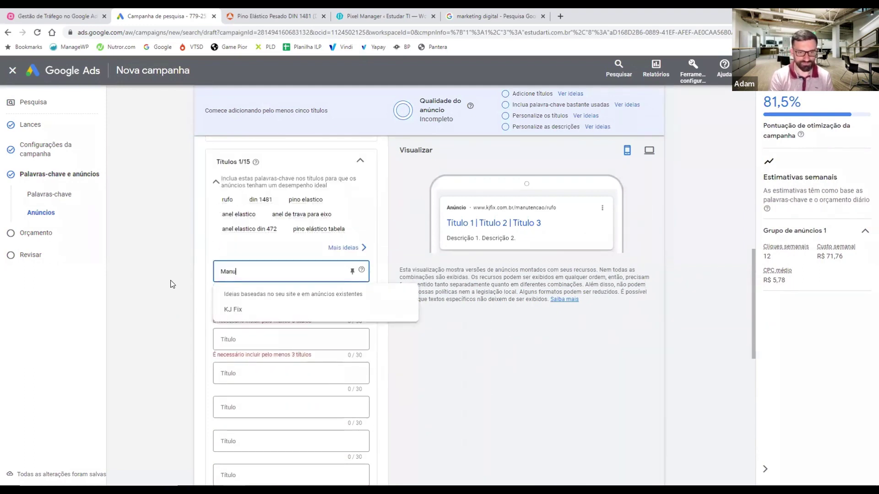
pyautogui.write('tencão d')
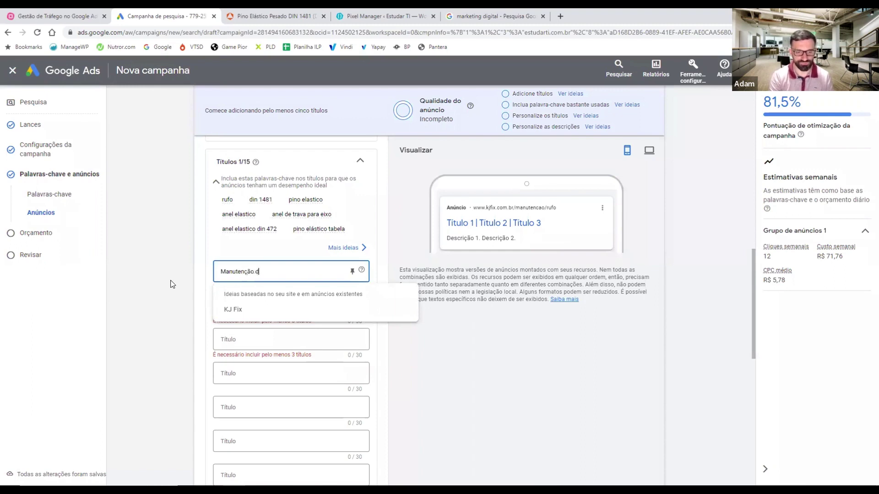
pyautogui.write('e rufos')
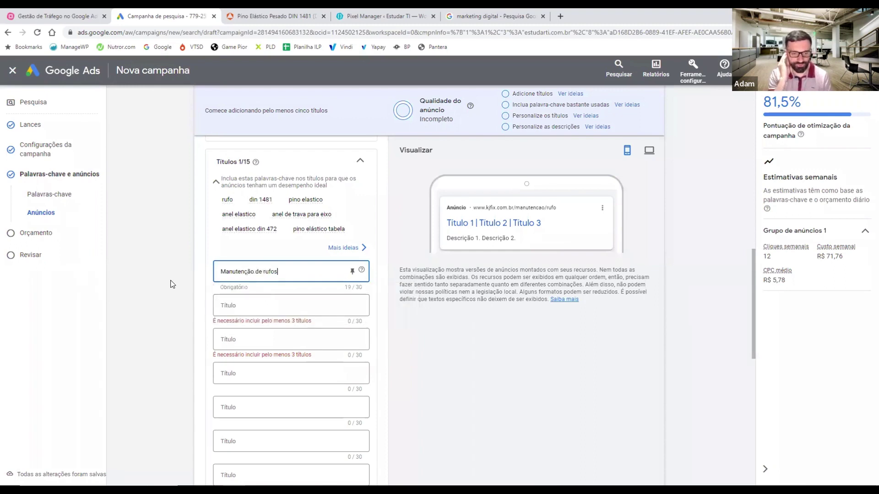
pyautogui.press('Tab')
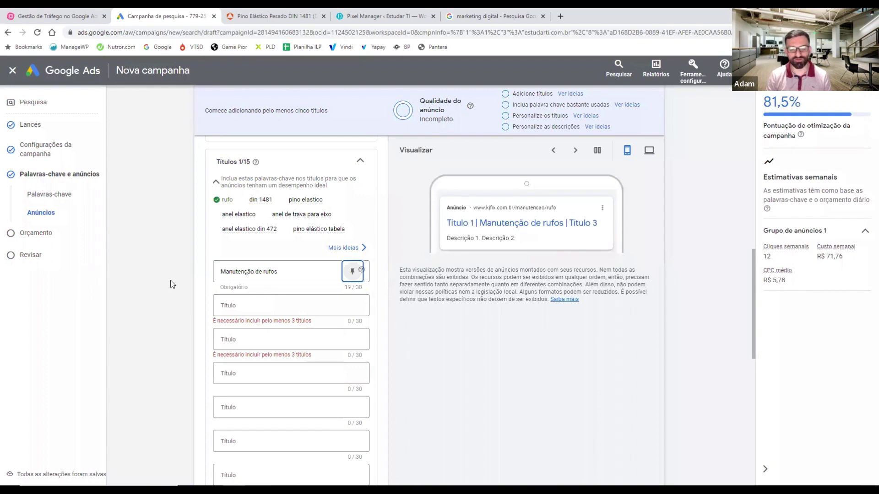
# Enter "Consertar Rufo" as the ad's second headline.
pyautogui.click(279, 305)
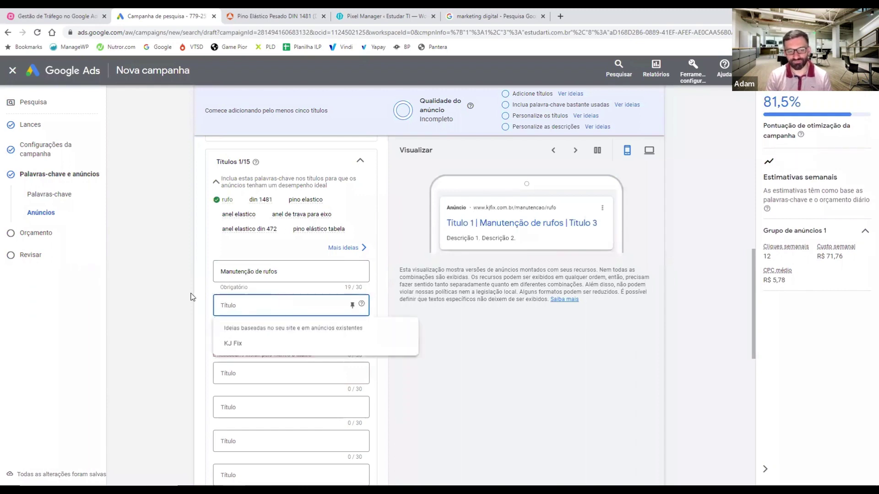
pyautogui.write('Co')
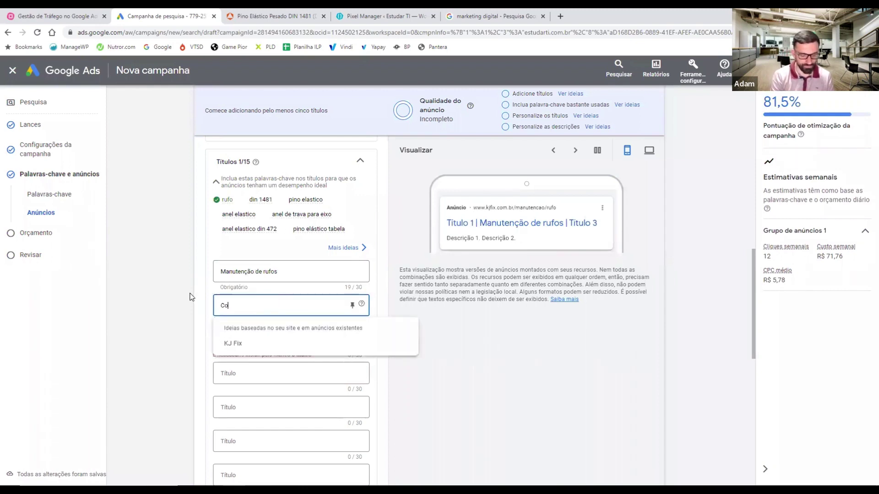
pyautogui.write('nsertar Rufo')
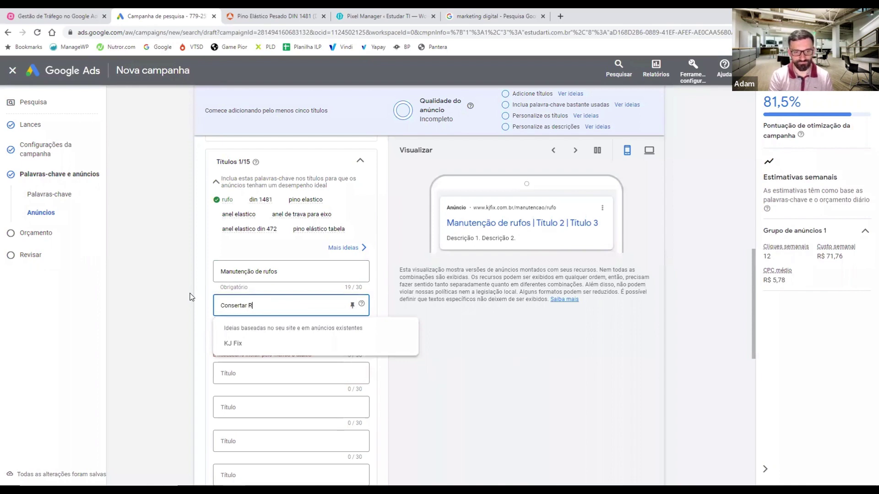
pyautogui.press('Tab')
pyautogui.press('Tab')
pyautogui.press('Tab')
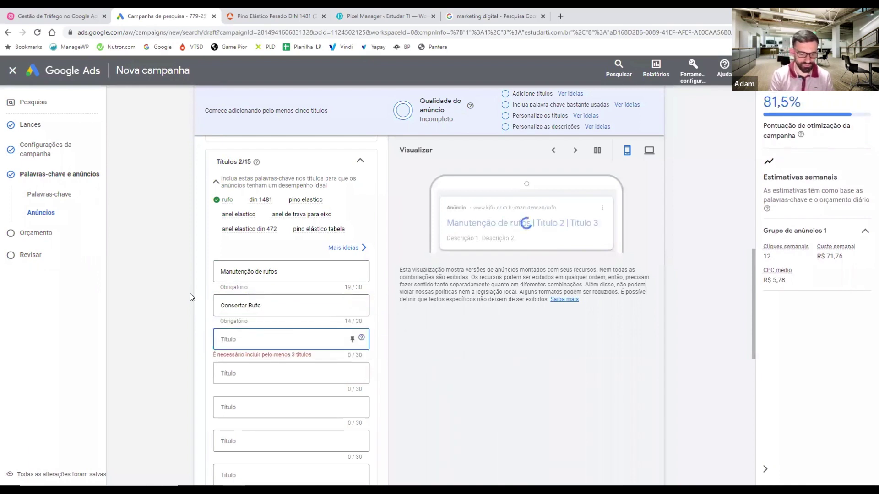
# Enter "Rufos novos" as the ad's third headline, with both words in the plural.
pyautogui.write('Rufo')
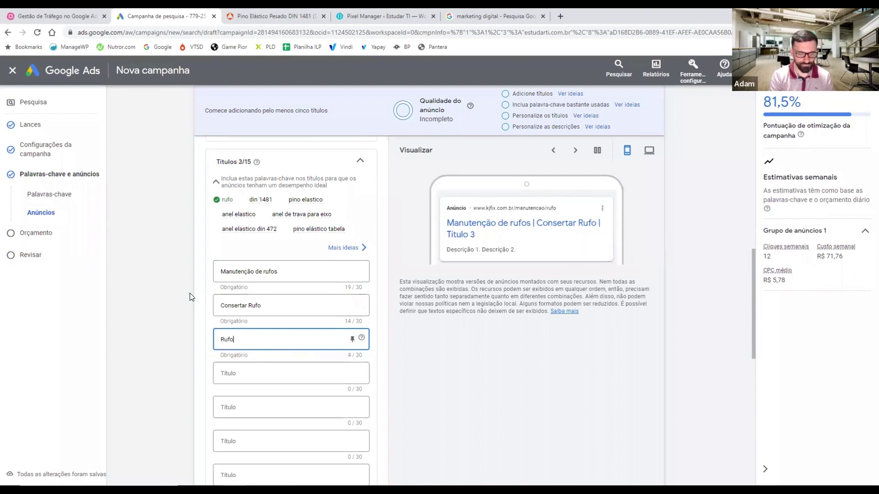
pyautogui.write(' novos')
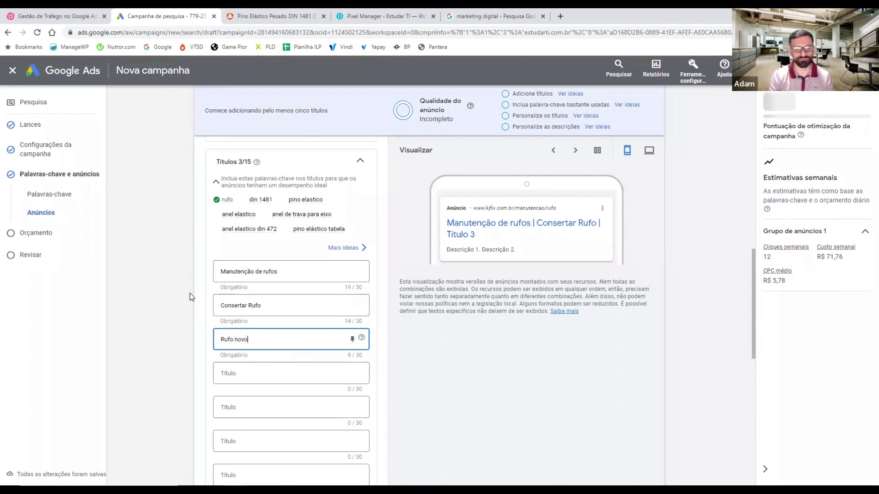
pyautogui.press('Left')
pyautogui.press('Left')
pyautogui.press('Left')
pyautogui.press('Left')
pyautogui.press('Left')
pyautogui.press('Left')
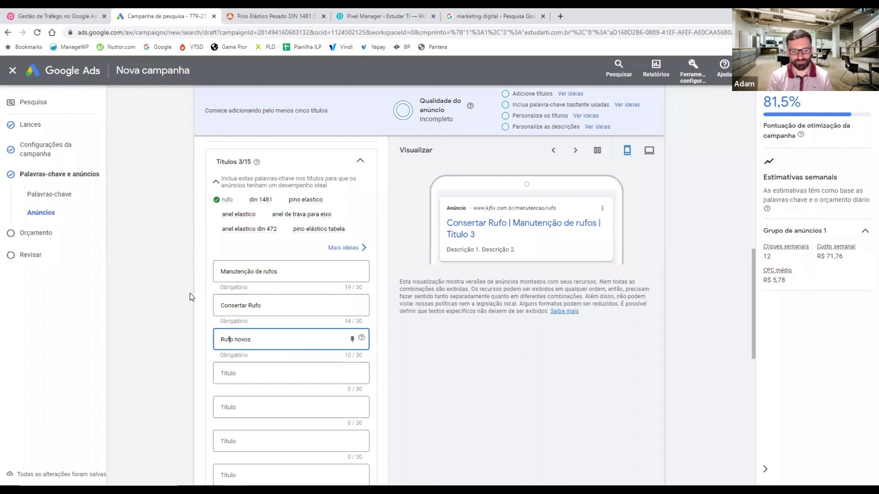
pyautogui.write('s')
pyautogui.click(191, 297)
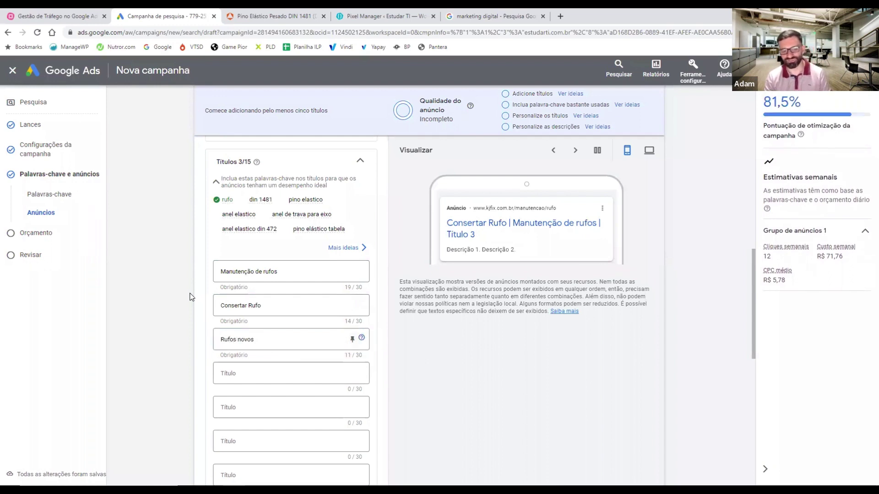
# Enter the company name "KJFIX" as the ad's fourth headline.
pyautogui.click(266, 376)
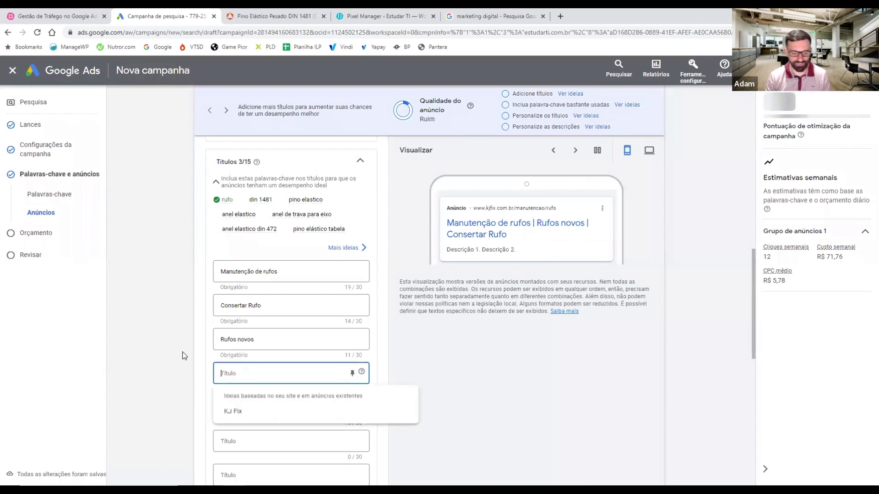
pyautogui.write('KJF')
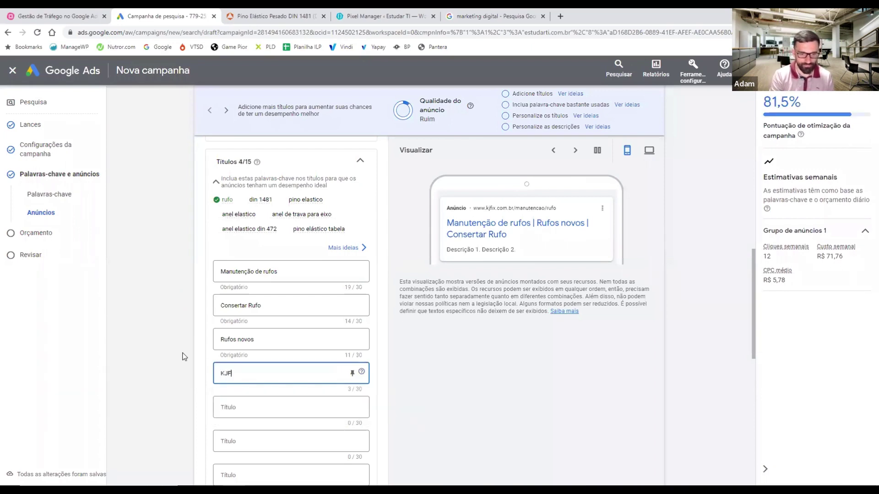
pyautogui.write('IX')
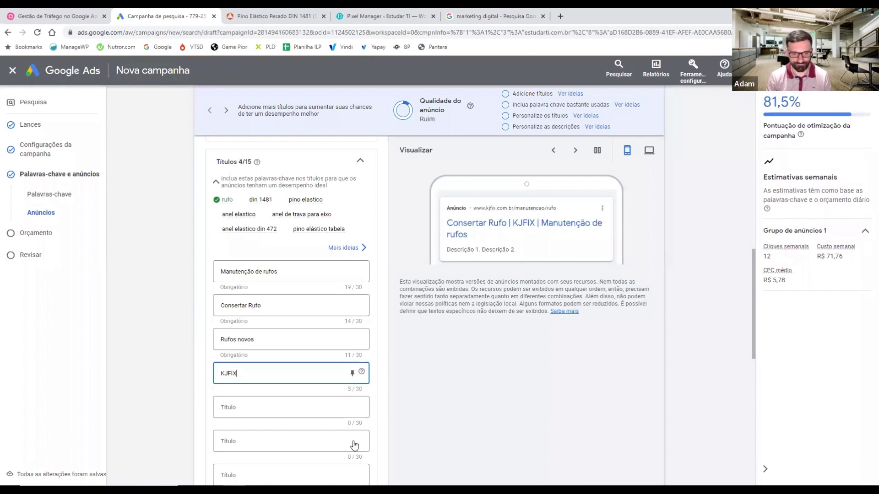
# Enter "Faça um orçamento agora" as the ad's fifth headline.
pyautogui.click(257, 408)
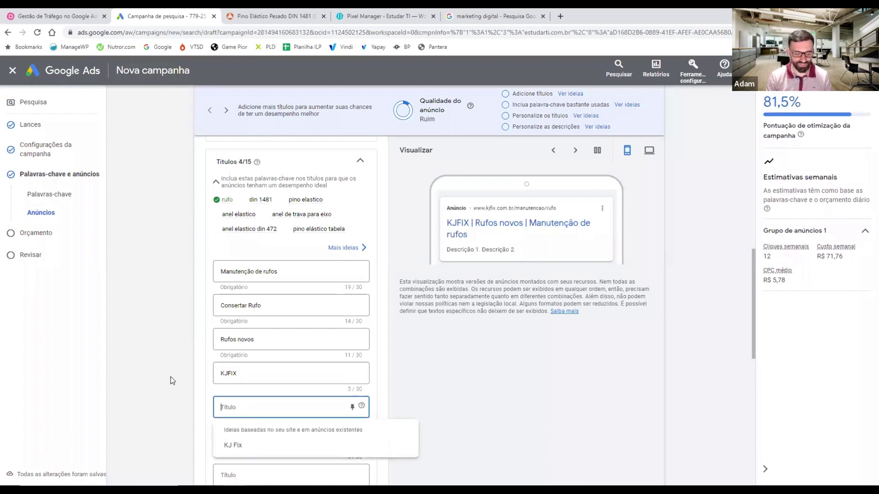
pyautogui.write('Fa')
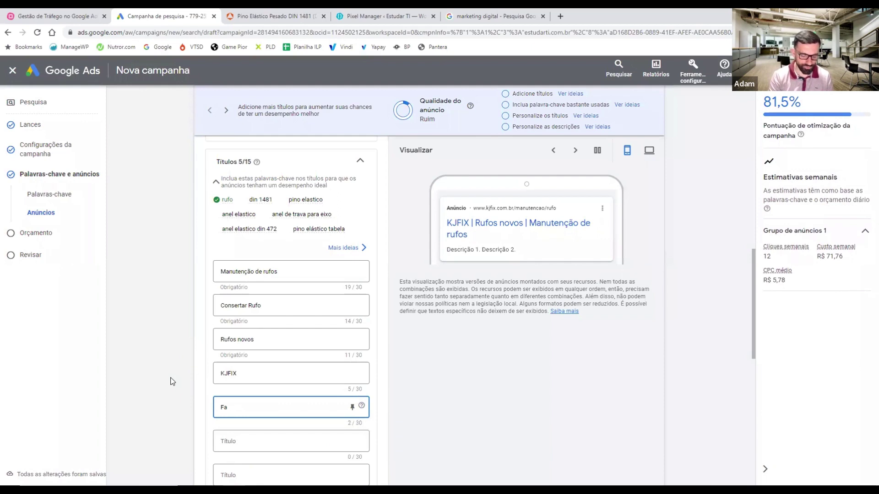
pyautogui.write('aça um')
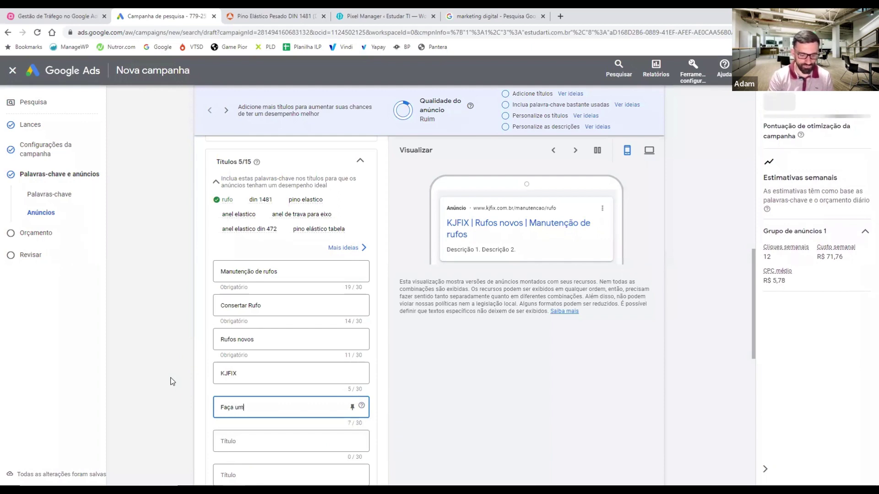
pyautogui.write(' orçamento')
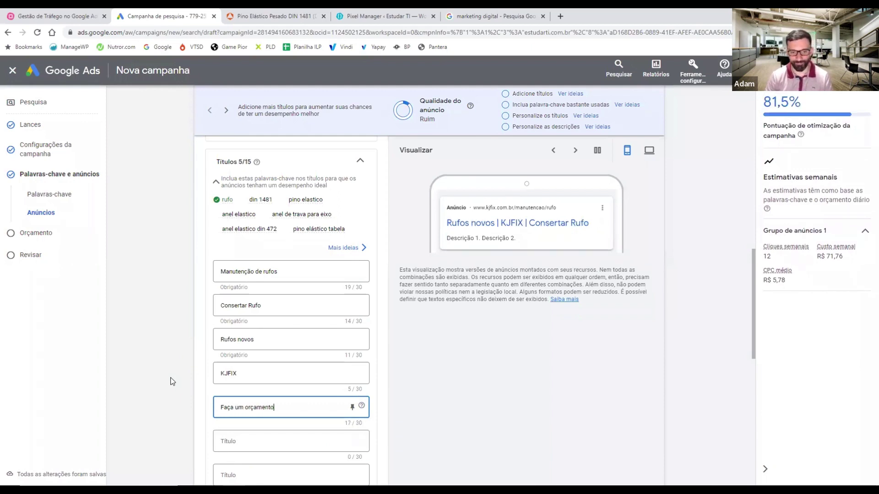
pyautogui.write(' agora')
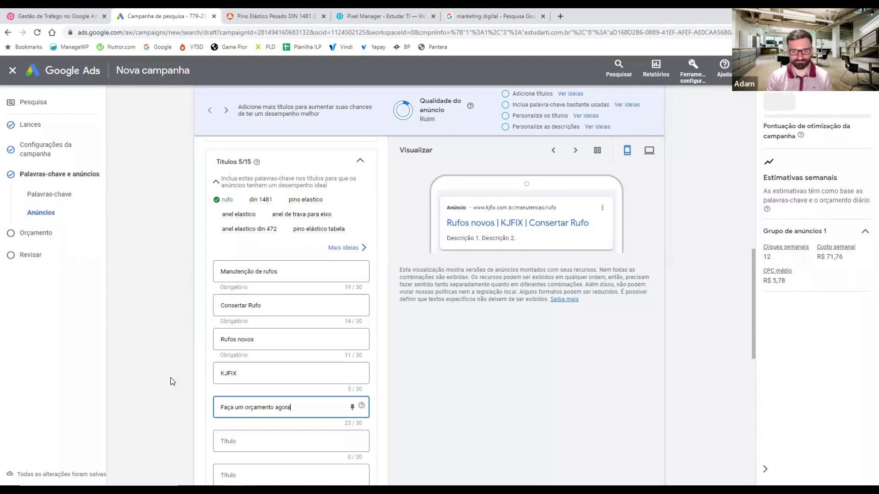
# Enter "Compre Agora" as the ad's sixth headline.
pyautogui.click(261, 441)
pyautogui.write('C')
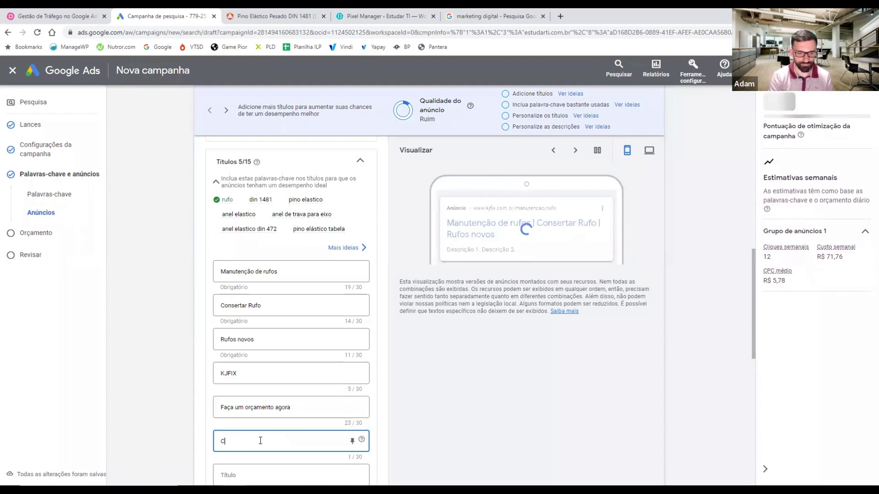
pyautogui.write('ompre Agora')
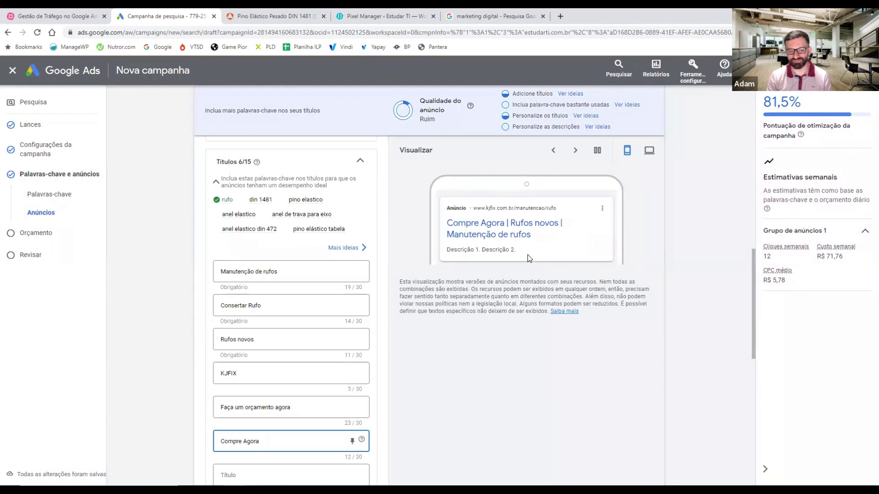
# Enter "Conheça nossa loja" as the ad's seventh headline.
pyautogui.scroll(-1, 319, 289)
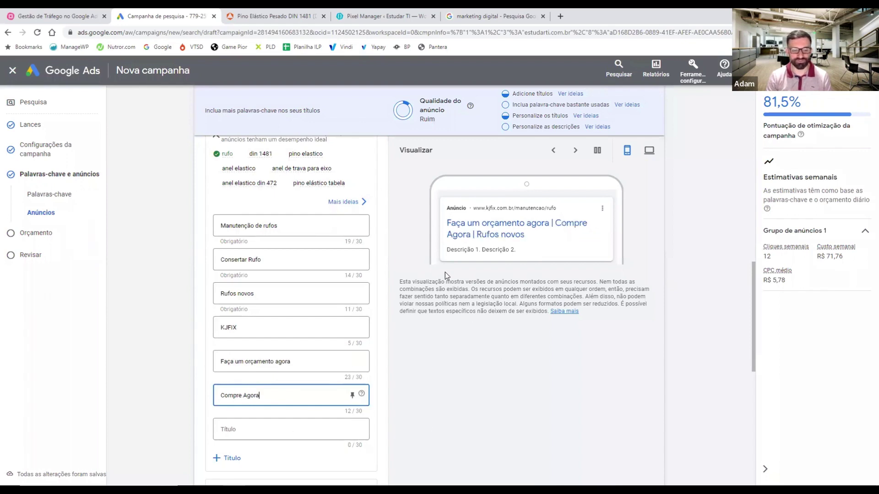
pyautogui.click(245, 428)
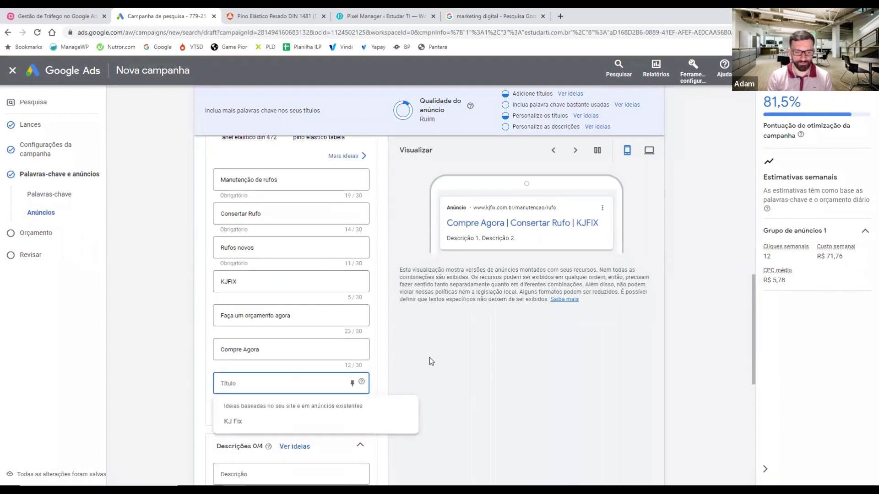
pyautogui.write('C')
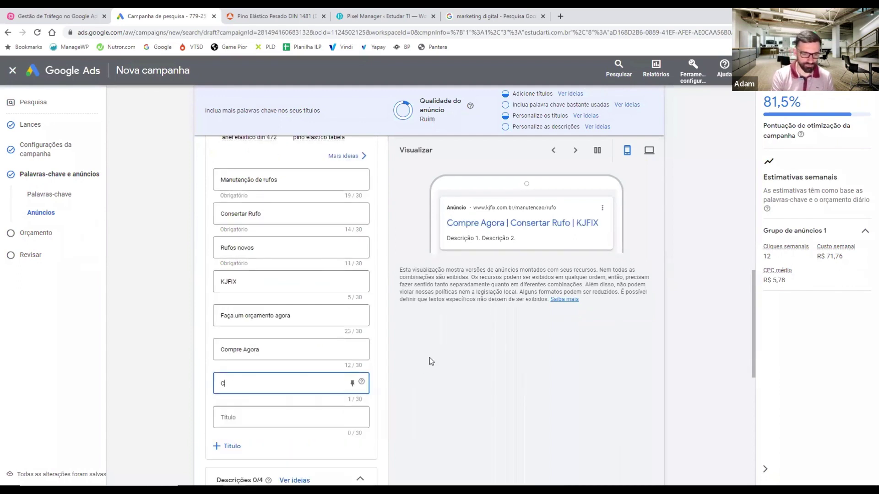
pyautogui.write('onheça nos')
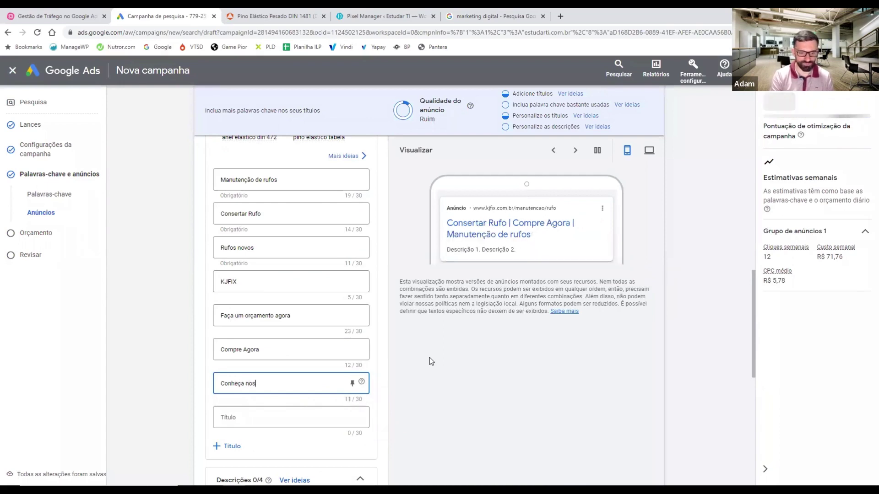
pyautogui.write('sa loja')
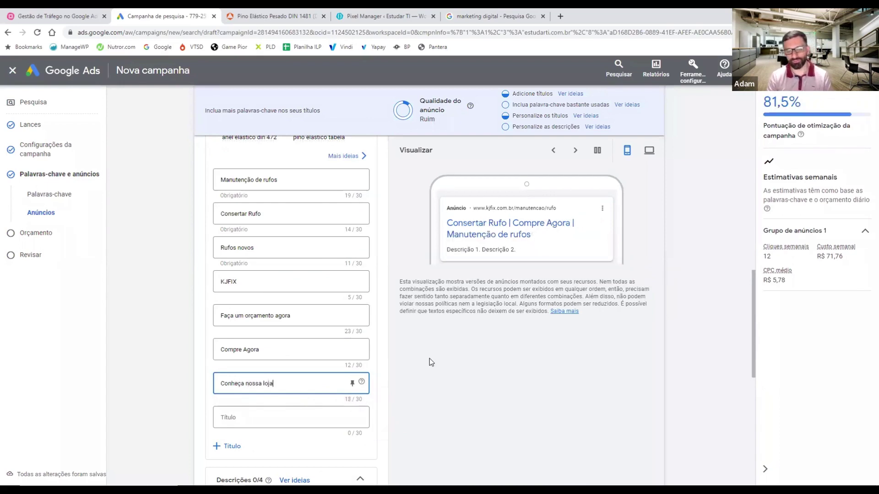
pyautogui.click(429, 358)
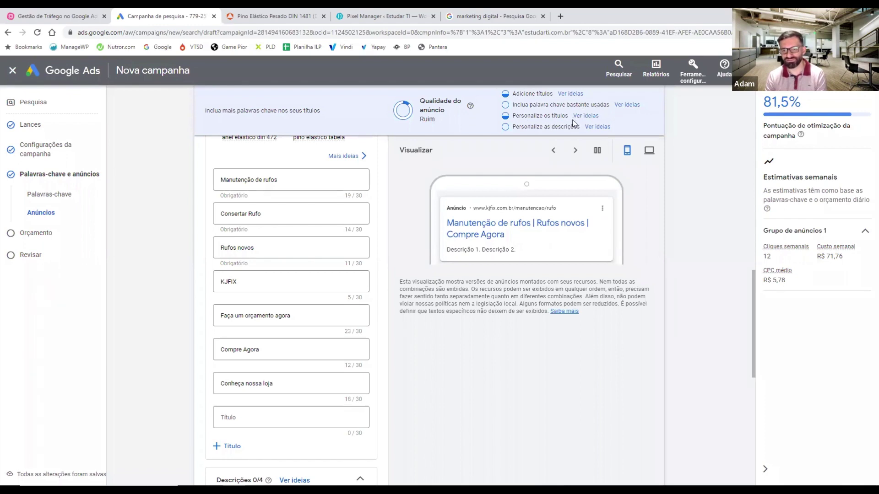
# Enter "Precisando fazer manutenção do rufo da sua empresa? Contrate nossos serviços" as the ad's first description.
pyautogui.scroll(-6, 290, 294)
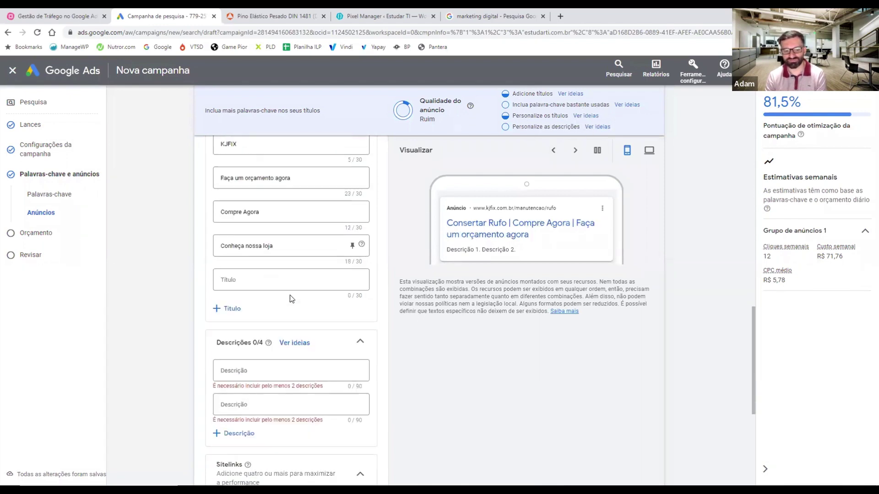
pyautogui.click(272, 233)
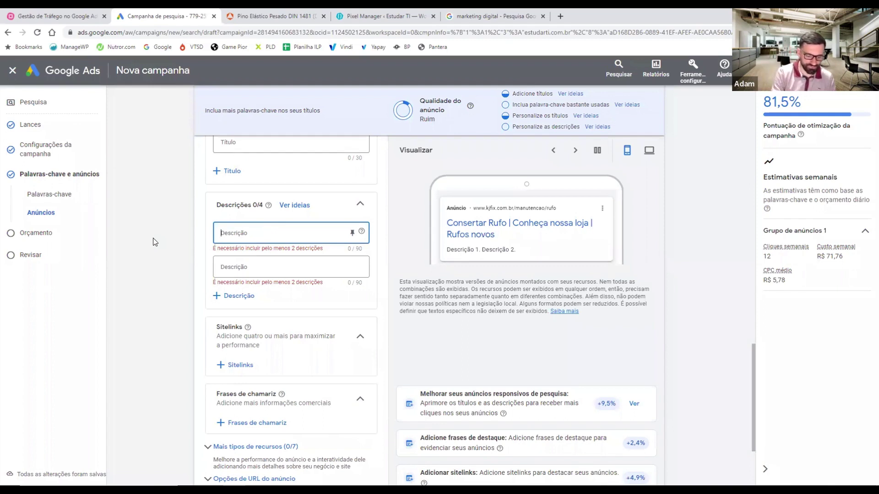
pyautogui.write('Preci')
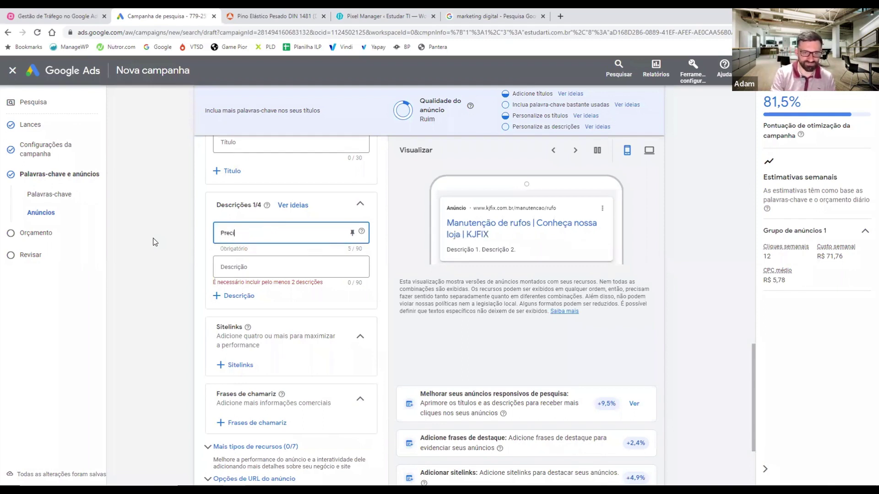
pyautogui.write('sando fazer man')
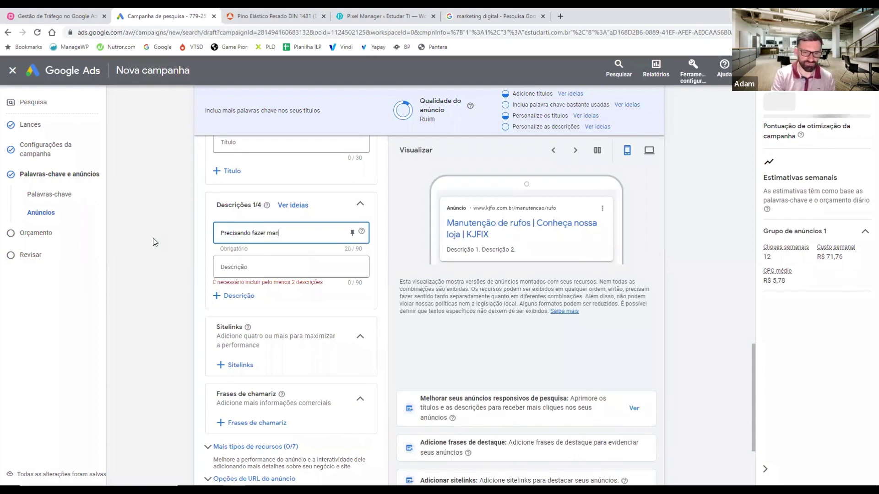
pyautogui.write('utenção do rufo da')
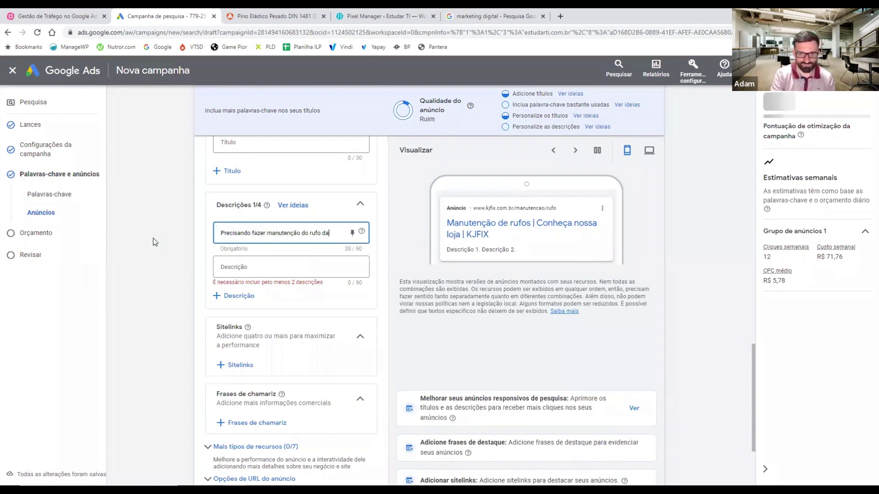
pyautogui.write(' sua empresa')
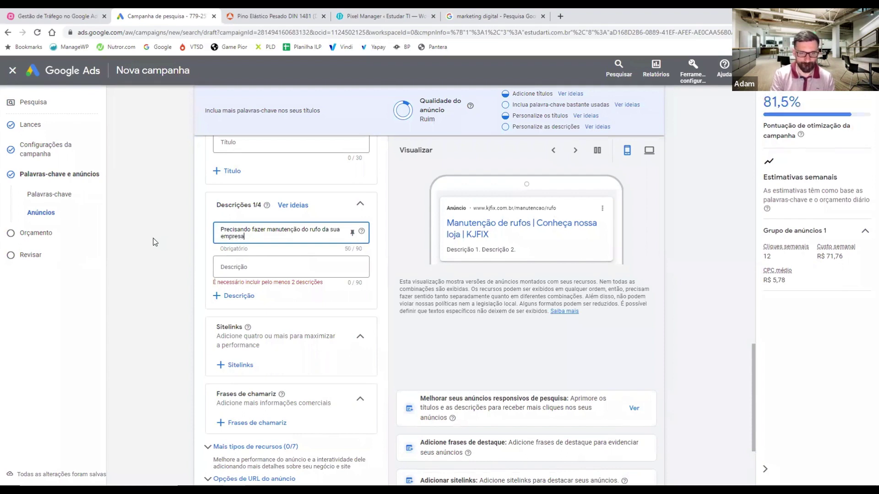
pyautogui.write('? Co')
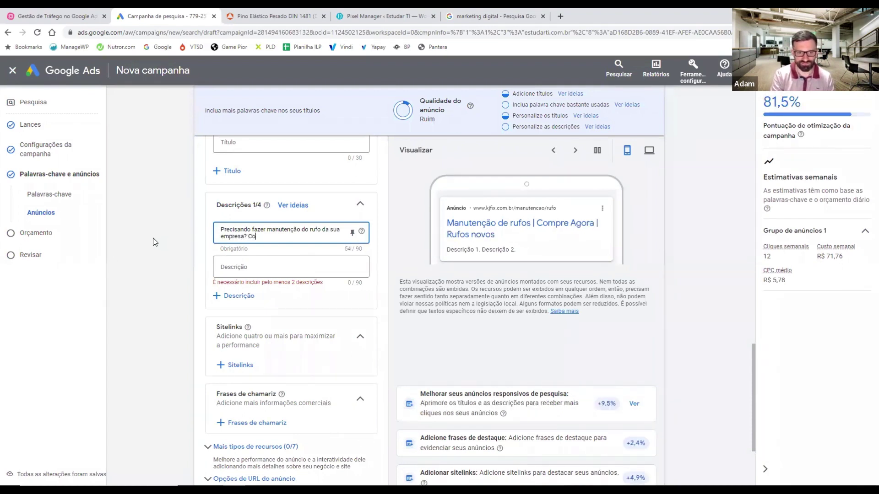
pyautogui.write('ntrat')
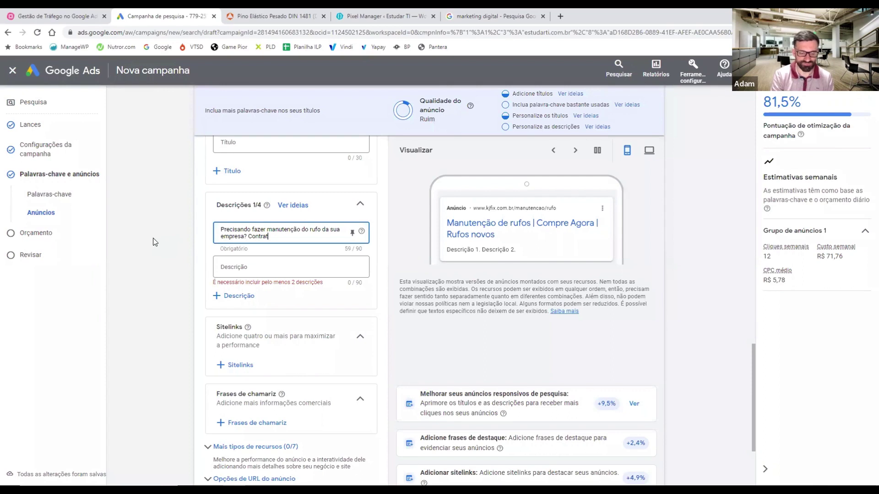
pyautogui.write('e nossos serviços')
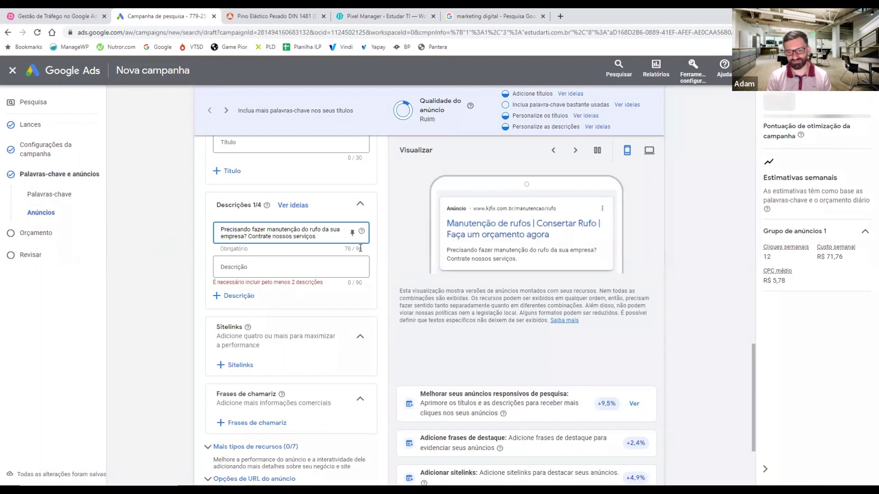
pyautogui.click(250, 270)
pyautogui.write('Em')
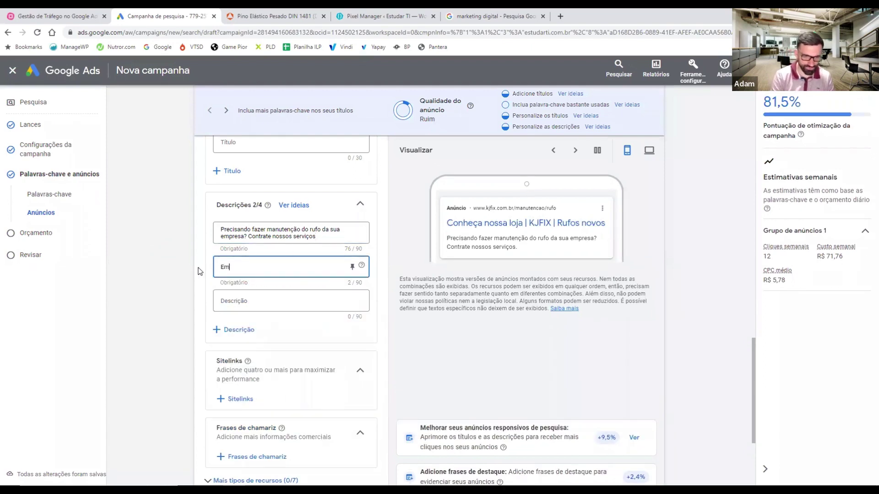
pyautogui.write('presa')
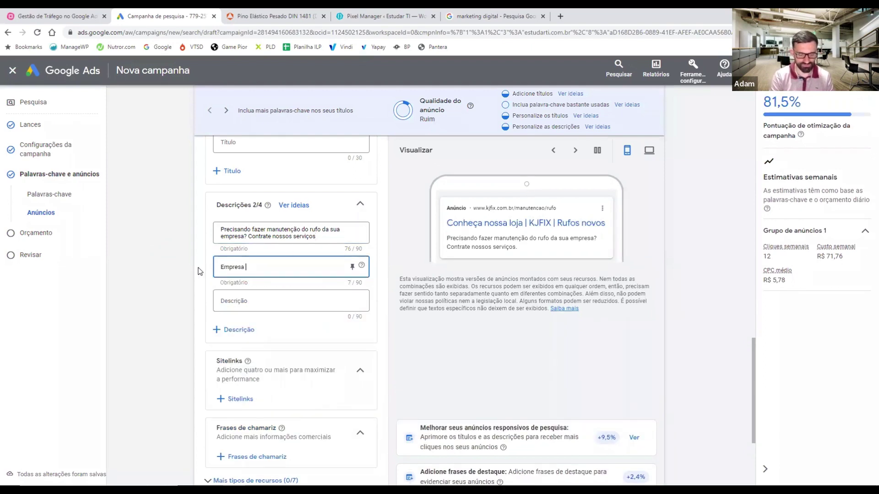
pyautogui.write(' especi')
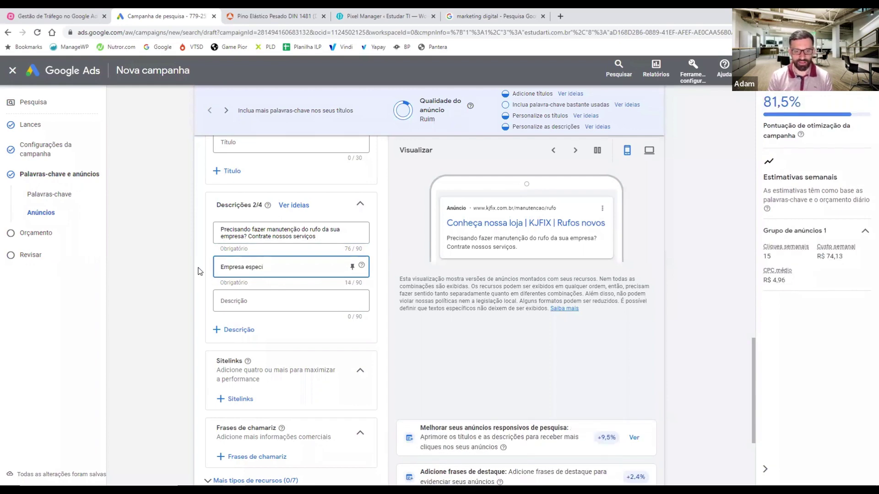
# Check the audience study in Word and set the second description to "Teve que parar de produzir por causa de problemas nos rufos do telhado causados pela chuva".
pyautogui.hotkey('alt', 'Tab')
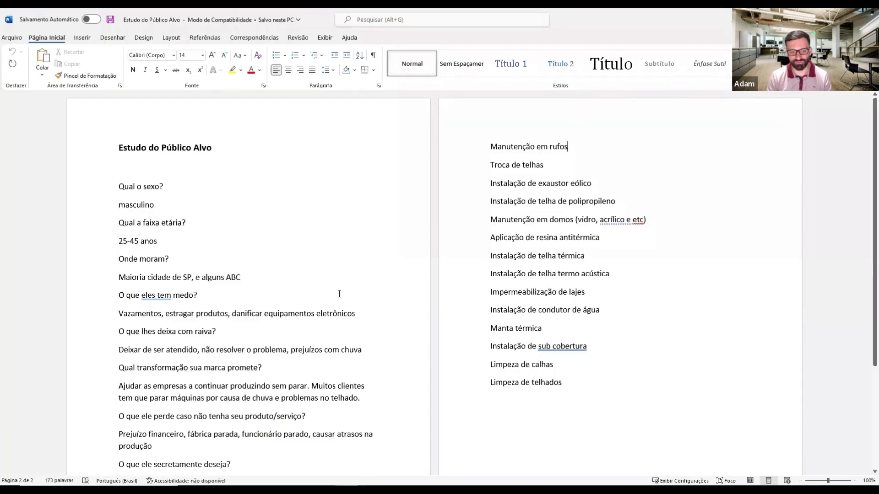
pyautogui.scroll(-3, 339, 294)
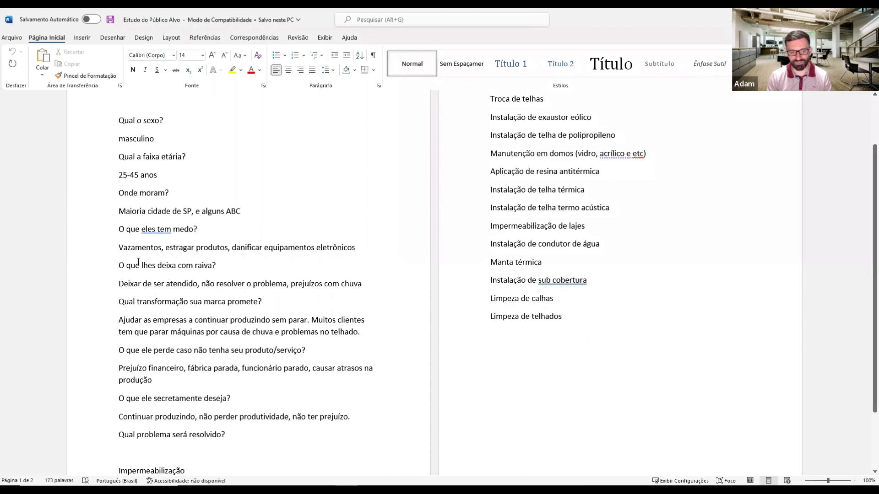
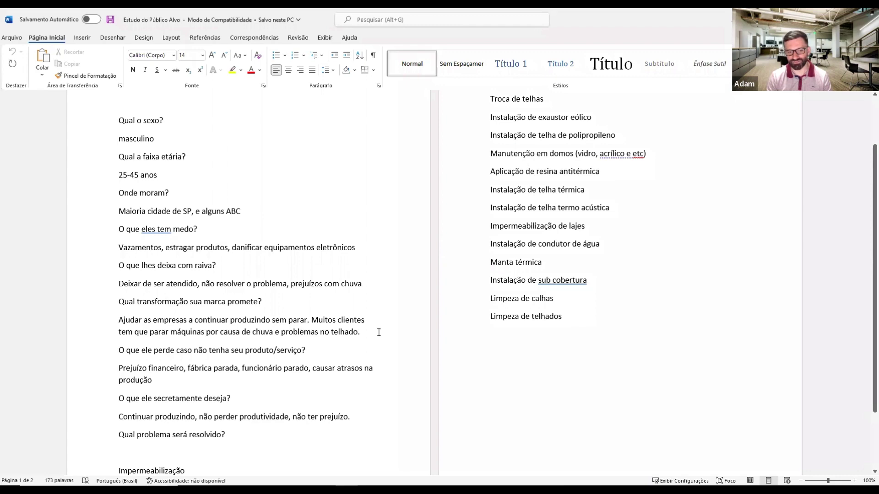
pyautogui.hotkey('alt', 'Tab')
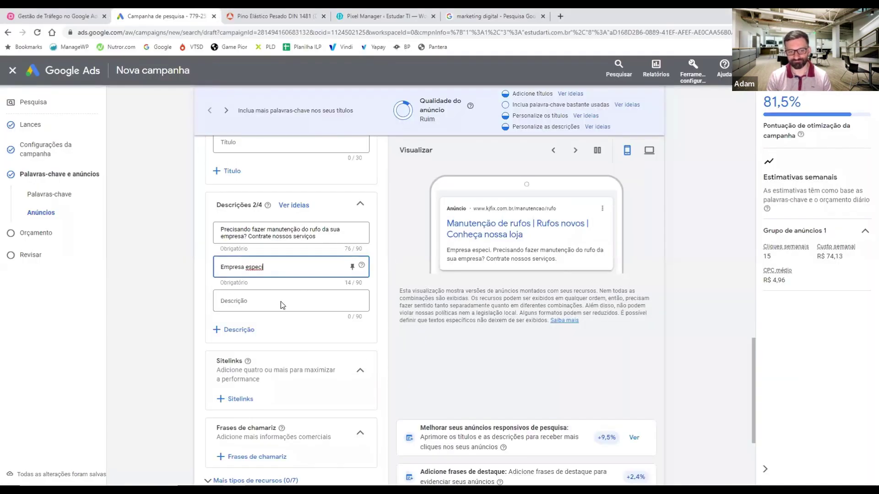
pyautogui.moveTo(269, 265); pyautogui.dragTo(123, 273)
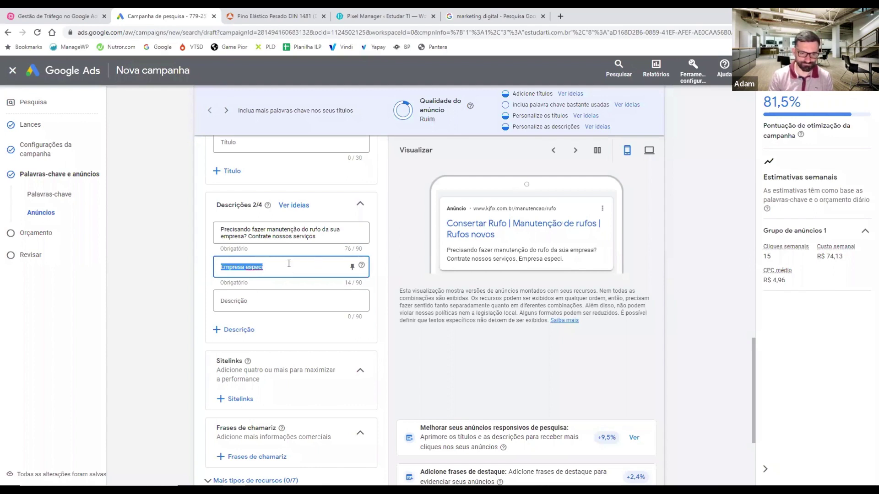
pyautogui.write('Teve que')
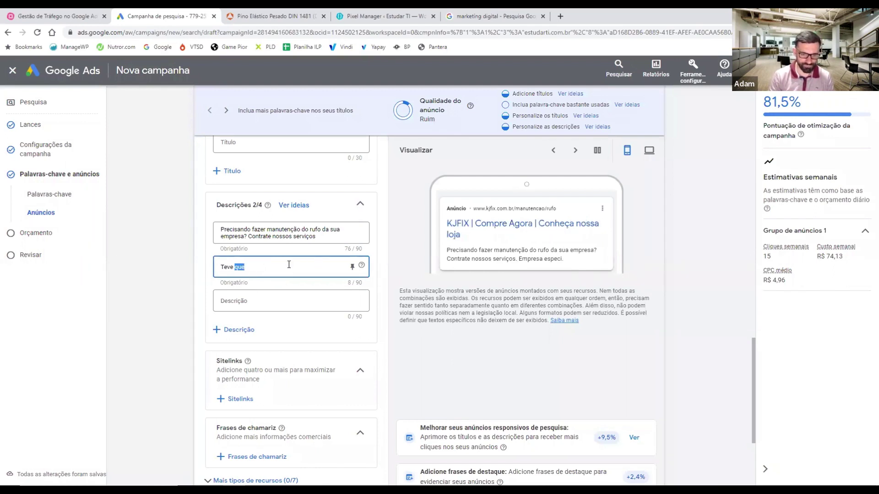
pyautogui.write(' parar')
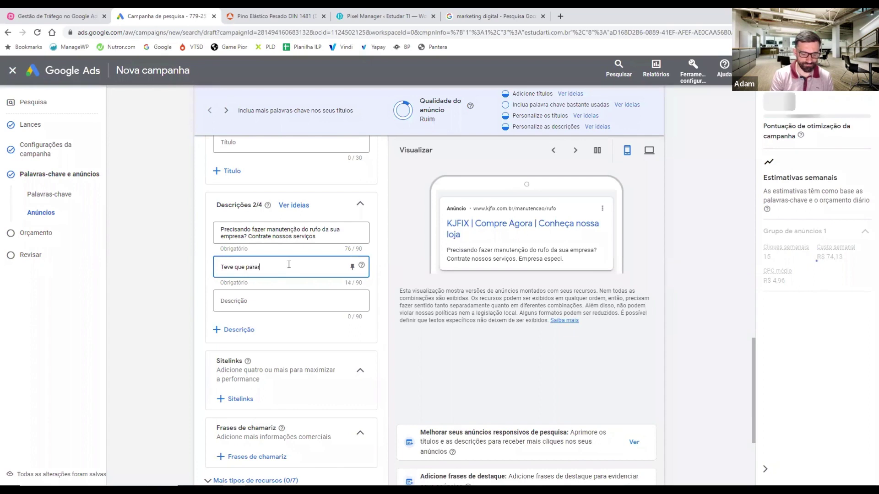
pyautogui.write(' de produzi')
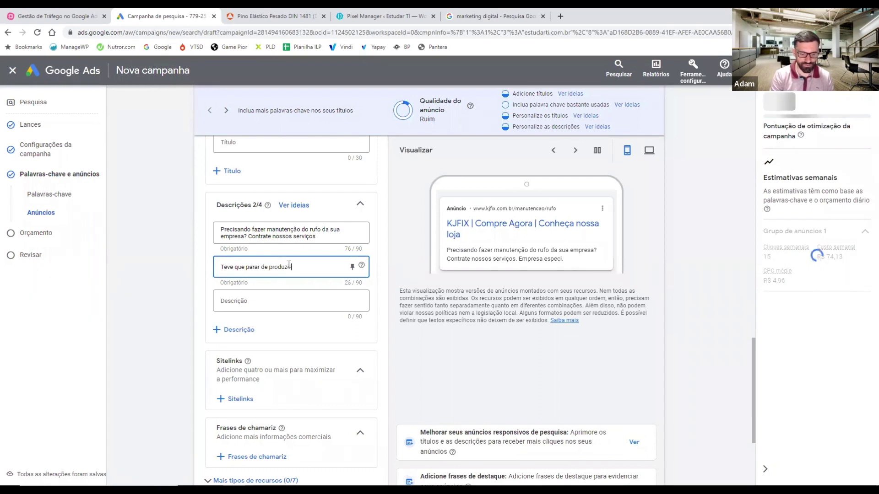
pyautogui.write('r')
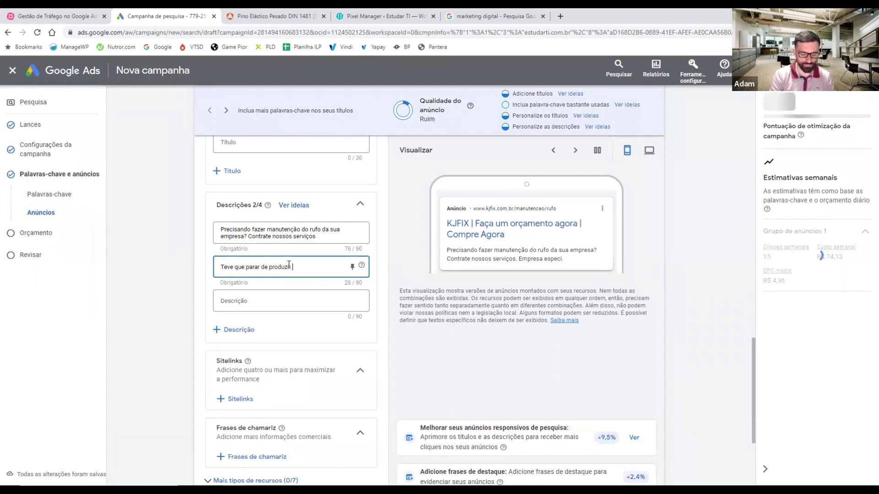
pyautogui.write(' por causa de prodlbe')
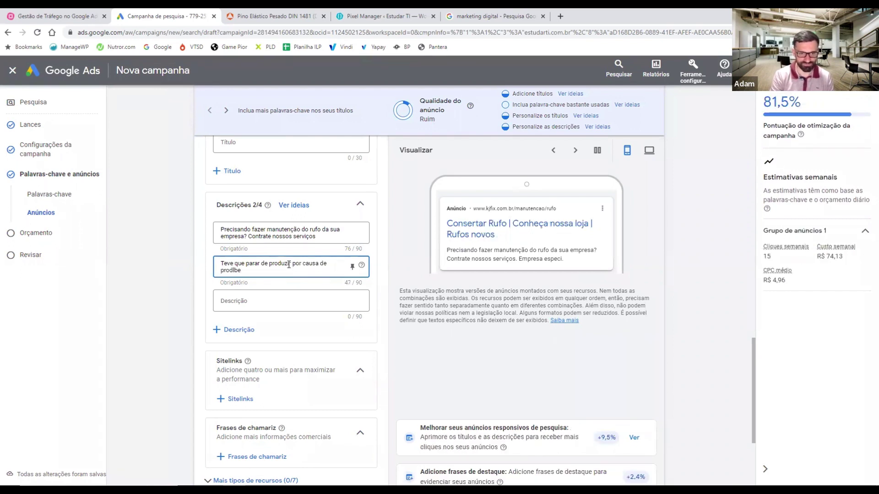
pyautogui.press('BackSpace')
pyautogui.press('BackSpace')
pyautogui.press('BackSpace')
pyautogui.press('BackSpace')
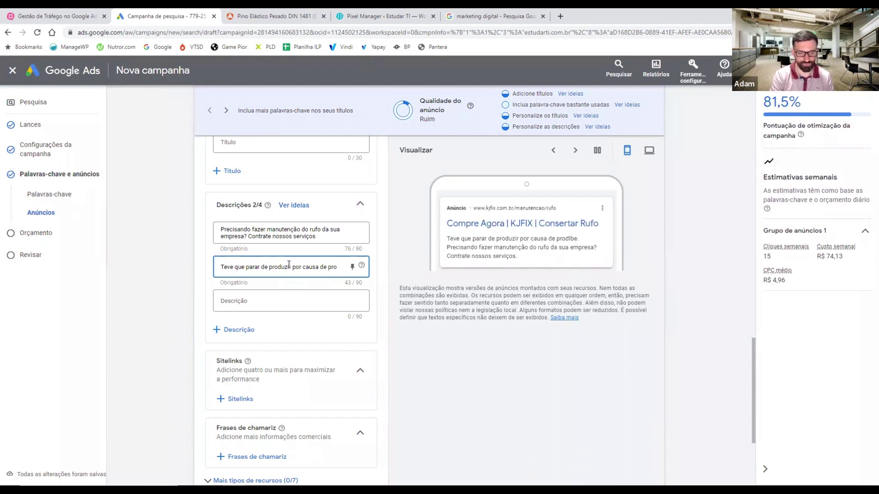
pyautogui.write('blemas nos rufos d')
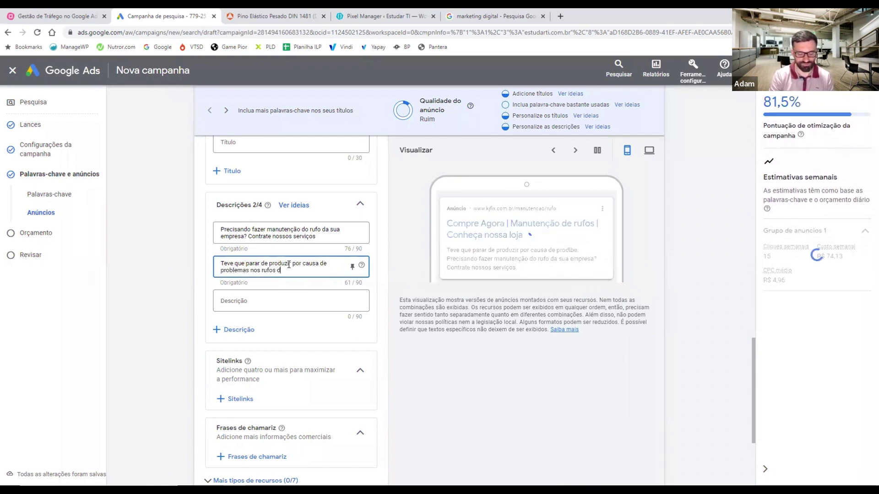
pyautogui.write('o telhado ')
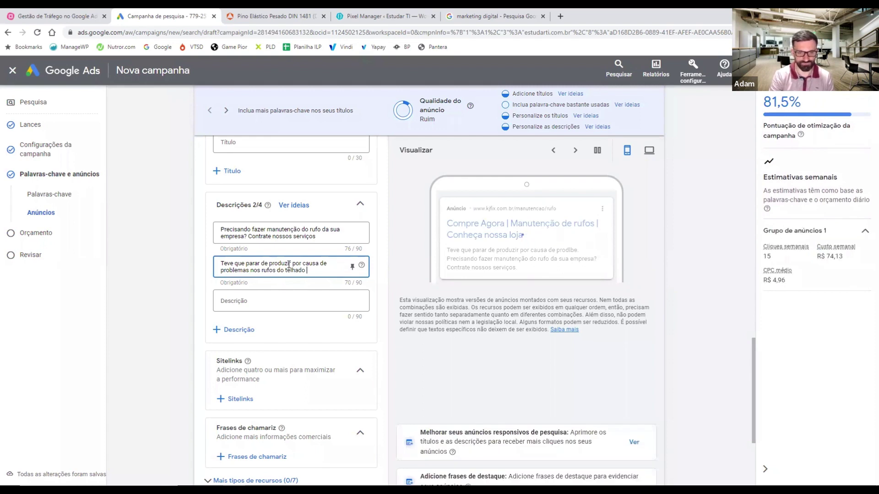
pyautogui.write('causa')
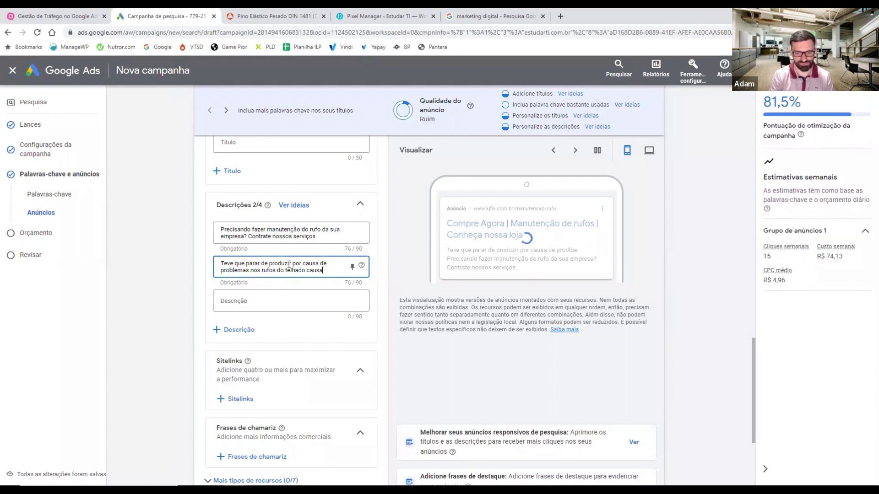
pyautogui.write('dos pela chuva?')
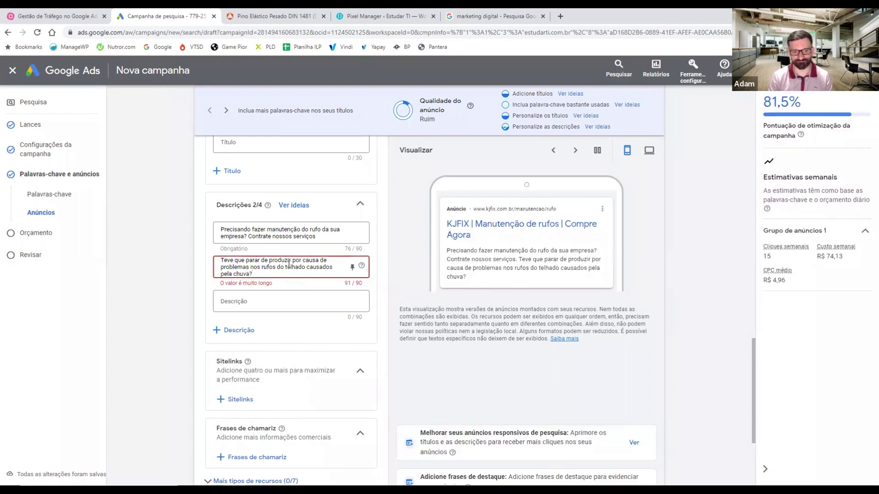
pyautogui.press('BackSpace')
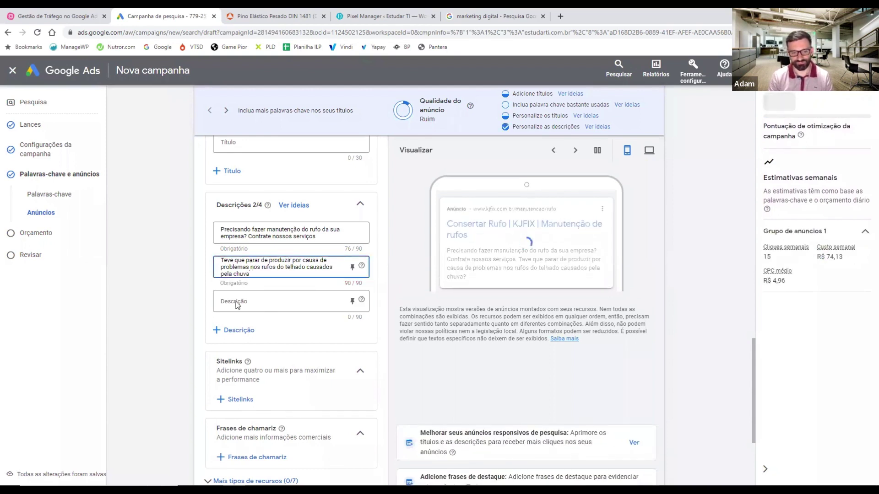
# Enter "Conheça os nossos serviços e nunca mais pare de produzir" as the ad's third description.
pyautogui.click(237, 304)
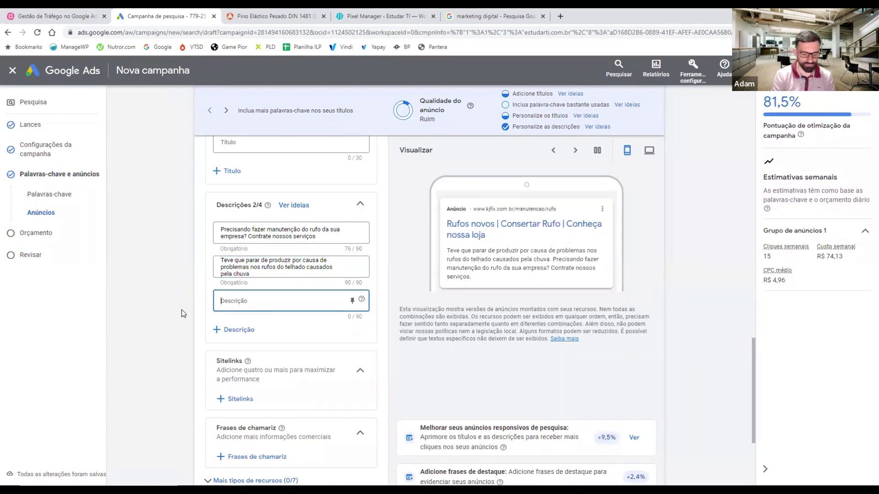
pyautogui.write('Conheça ')
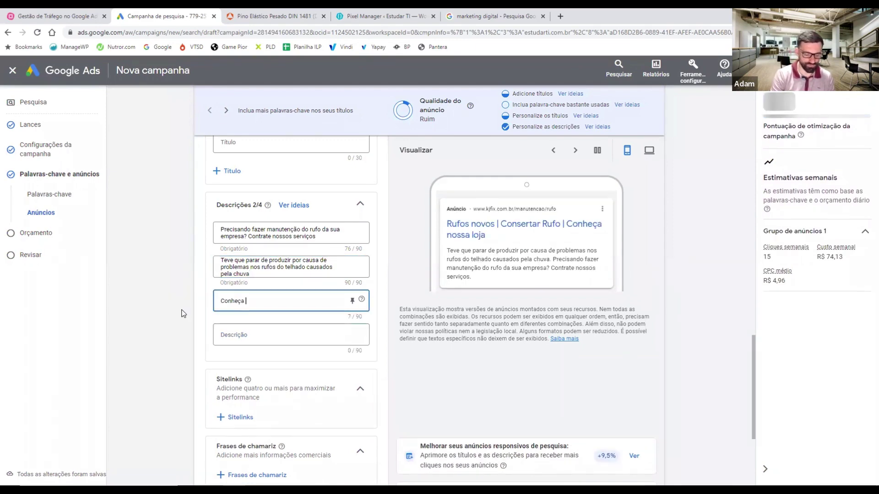
pyautogui.write('os nossos ')
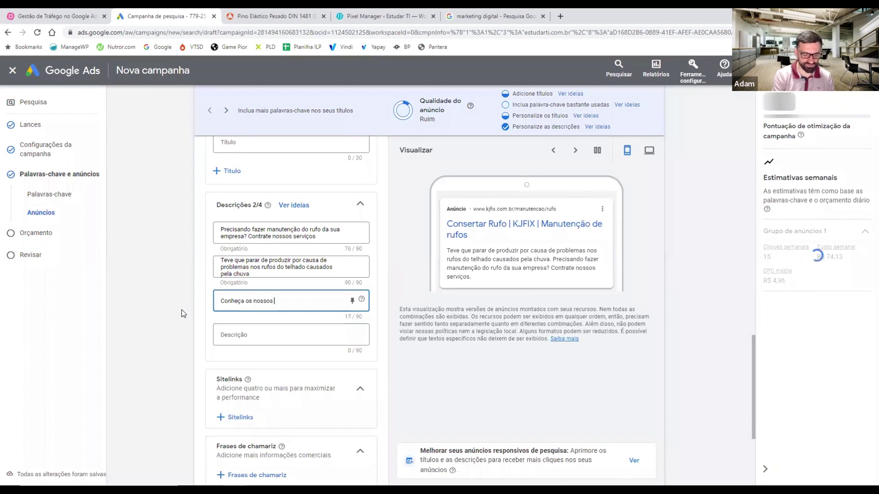
pyautogui.write('serviços e n')
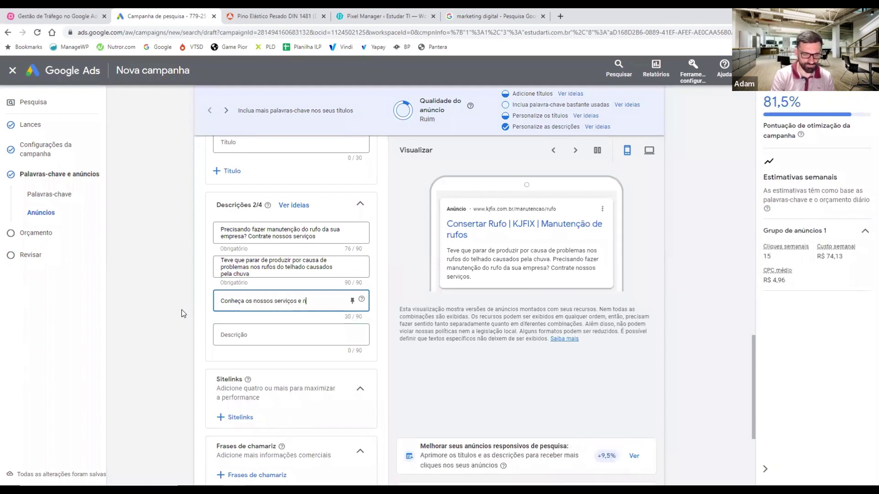
pyautogui.write('unca')
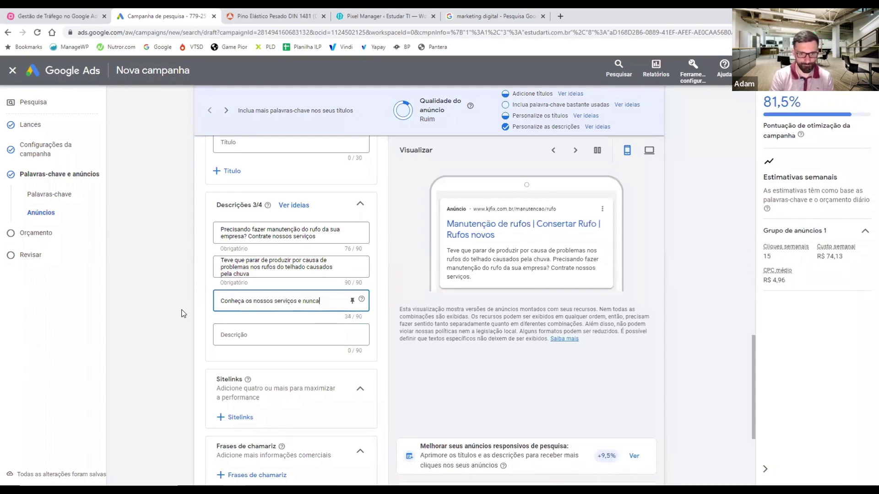
pyautogui.write(' mais pare de produzir')
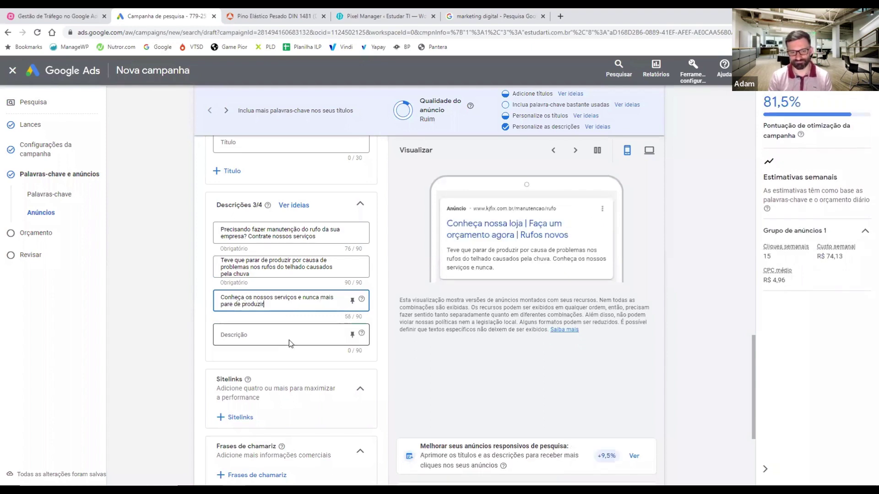
# Check the audience study in Word and enter "Chega de ter prejuízo com chuvas, conheça o nosso serviço de manutenção em rufos" as the ad's fourth description.
pyautogui.click(264, 334)
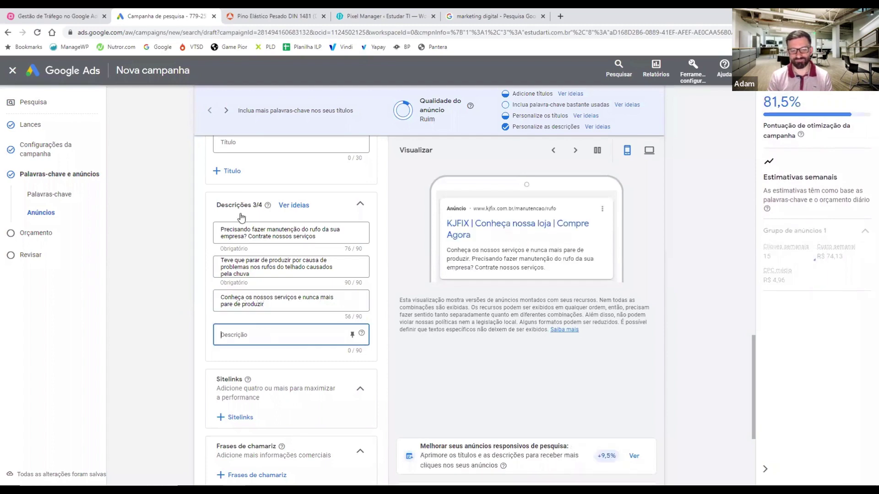
pyautogui.hotkey('alt', 'Tab')
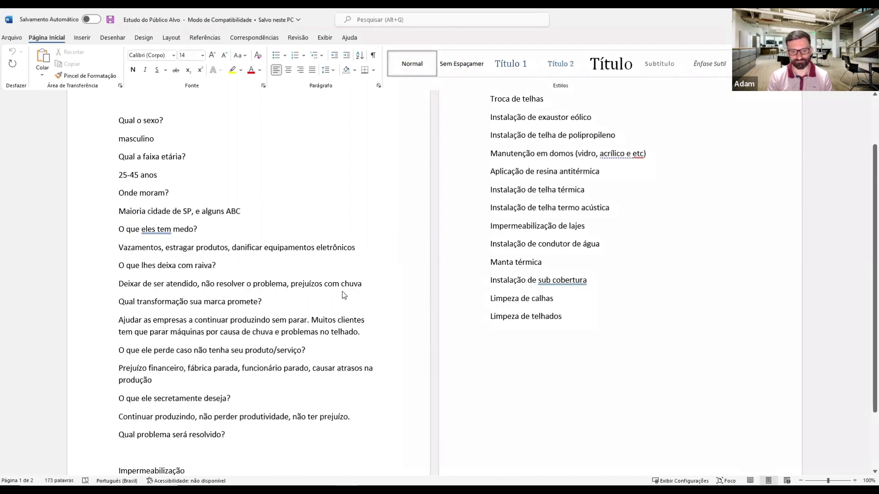
pyautogui.hotkey('alt', 'Tab')
pyautogui.write('Chega de')
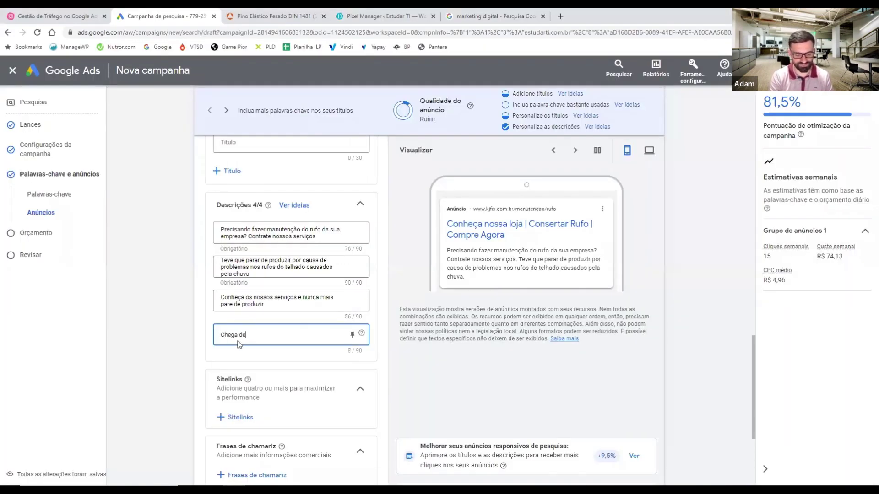
pyautogui.write(' ter prejuízo com ')
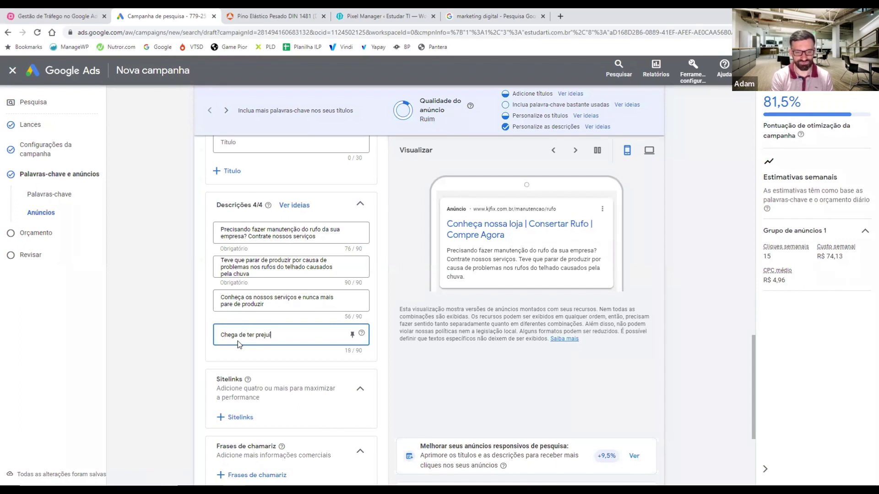
pyautogui.write('chuvas')
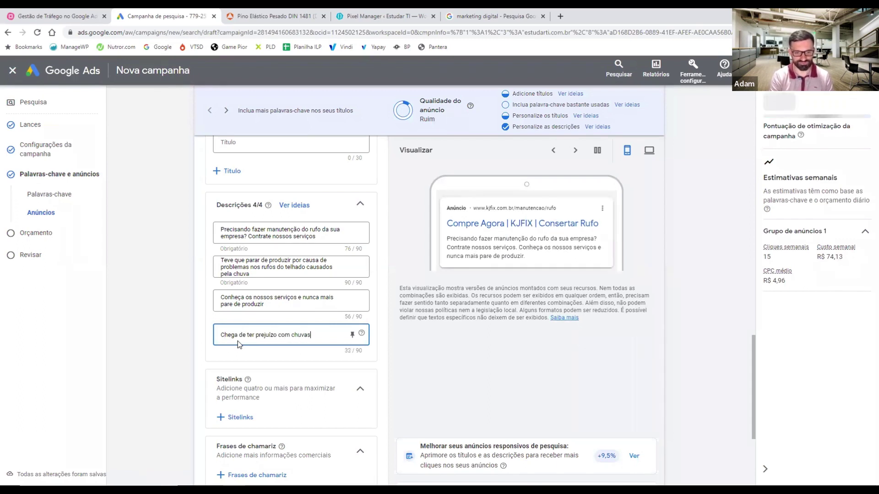
pyautogui.write(', con')
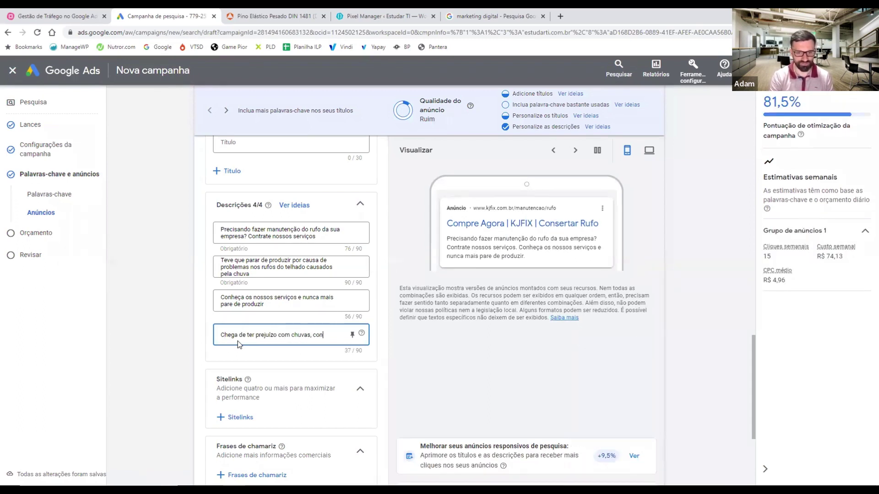
pyautogui.write('heça o nossos')
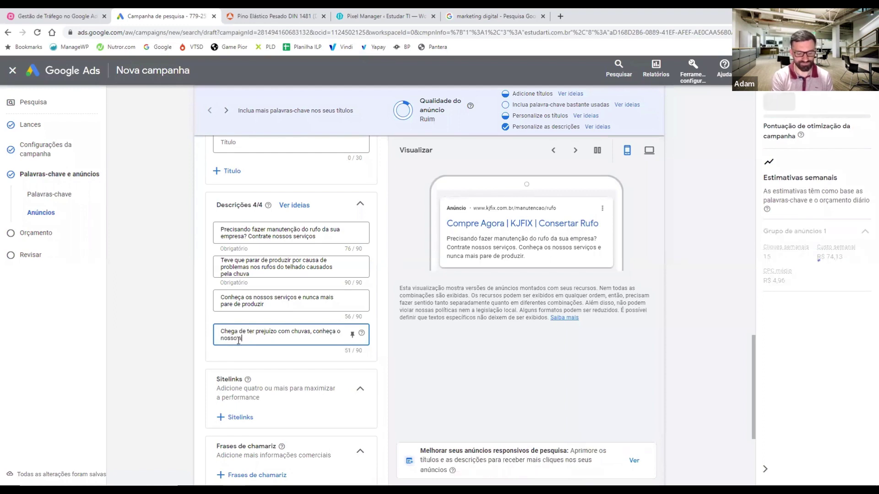
pyautogui.write(' servic')
pyautogui.write('o de manutenção.')
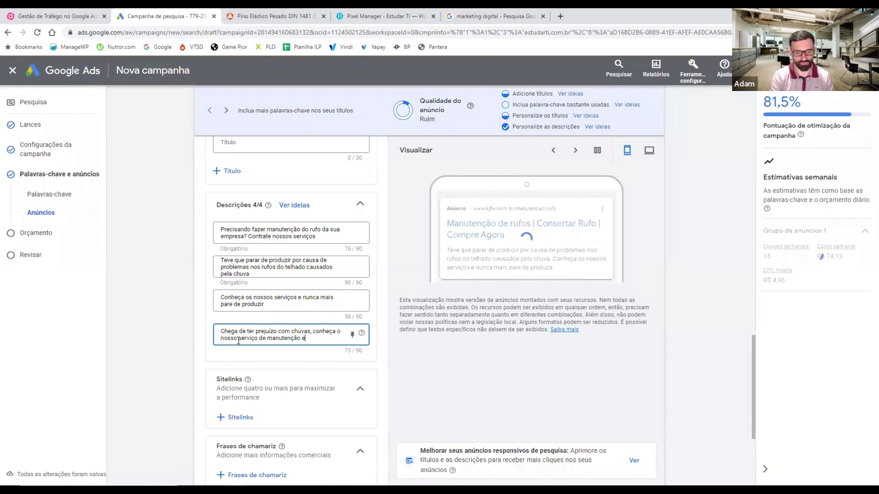
pyautogui.write(' em rufos')
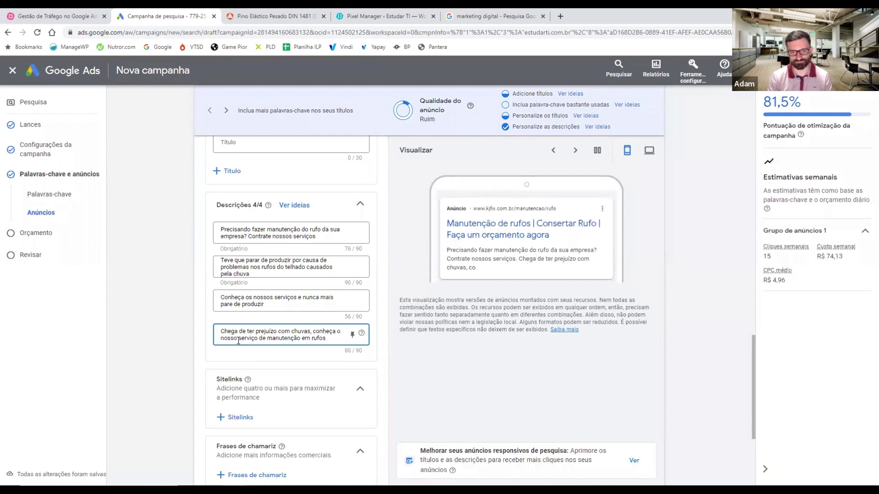
# Start adding sitelinks to the campaign and look over the fields of the new sitelink form.
pyautogui.scroll(-2, 228, 320)
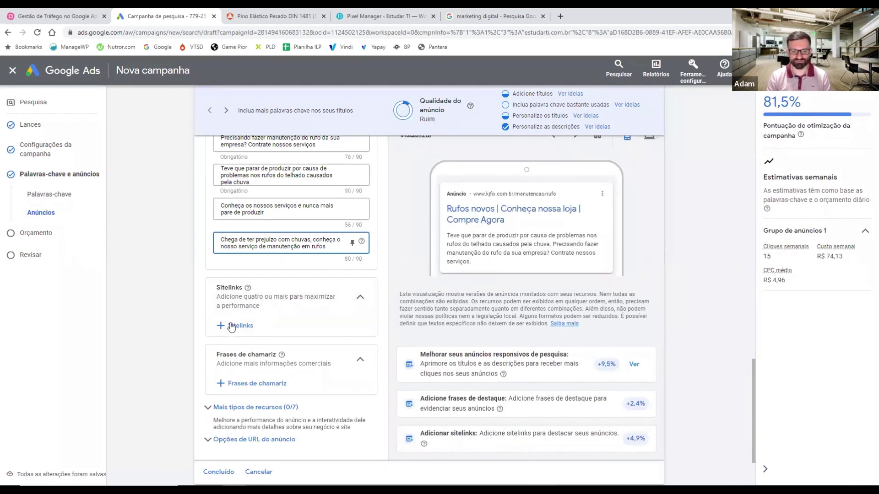
pyautogui.click(247, 327)
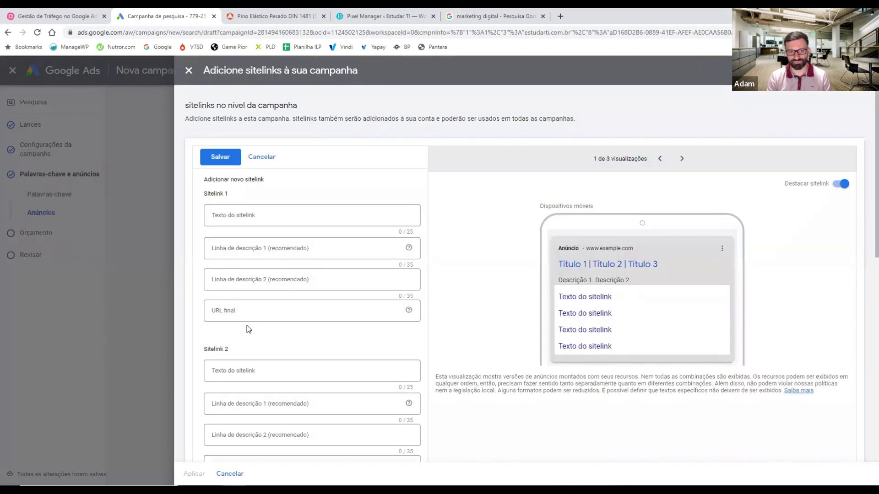
pyautogui.click(277, 216)
pyautogui.scroll(-10, 277, 216)
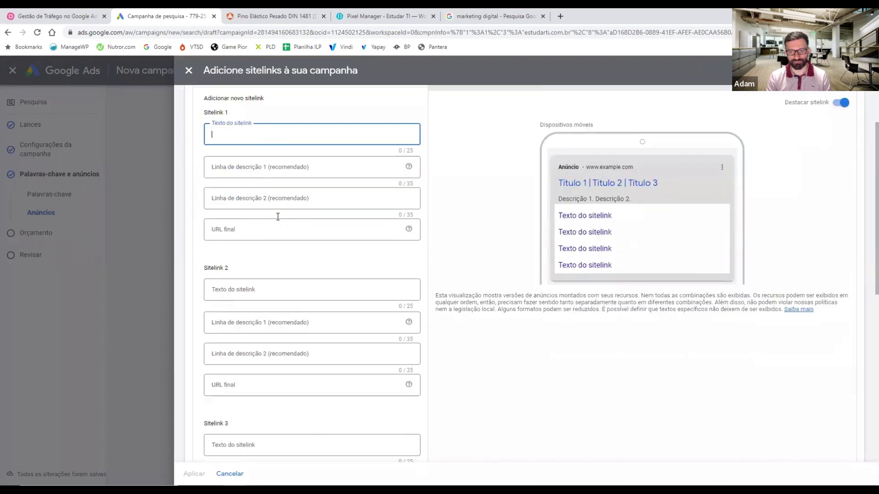
pyautogui.scroll(10, 278, 216)
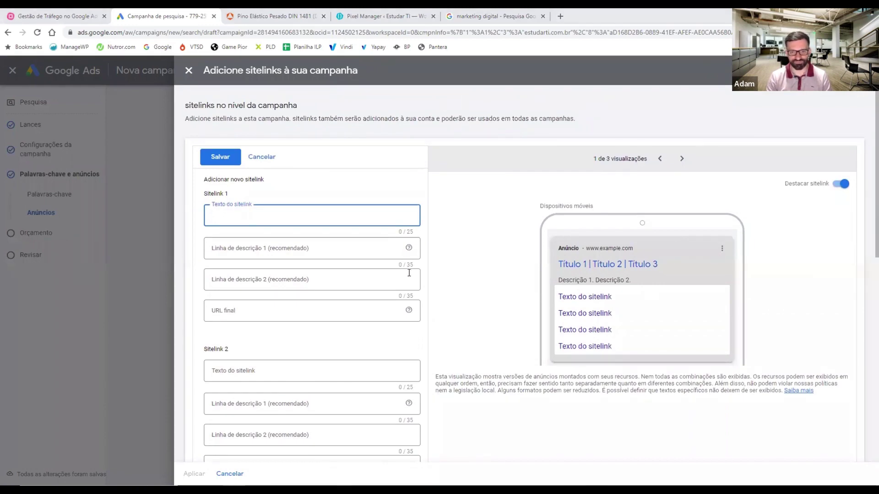
# Check the list of services in Word and enter "Troca de telhas" as the text of sitelink 1.
pyautogui.hotkey('alt', 'Tab')
pyautogui.scroll(3, 549, 150)
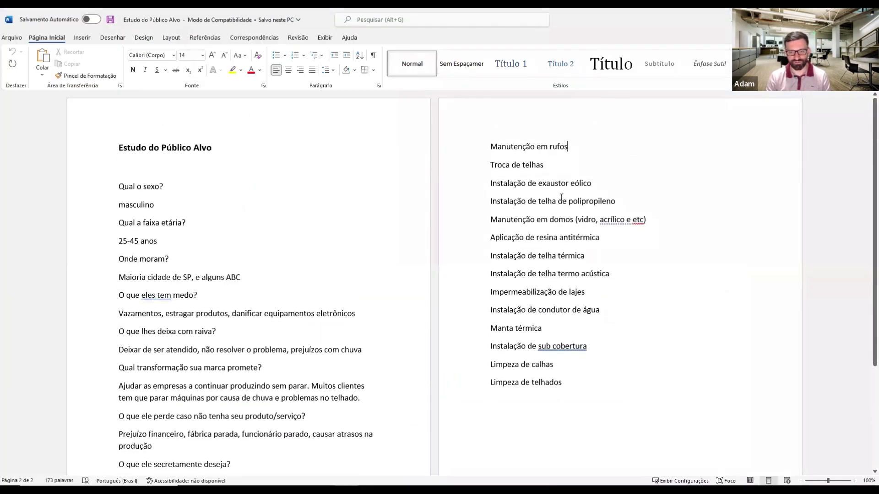
pyautogui.hotkey('alt', 'Tab')
pyautogui.click(277, 219)
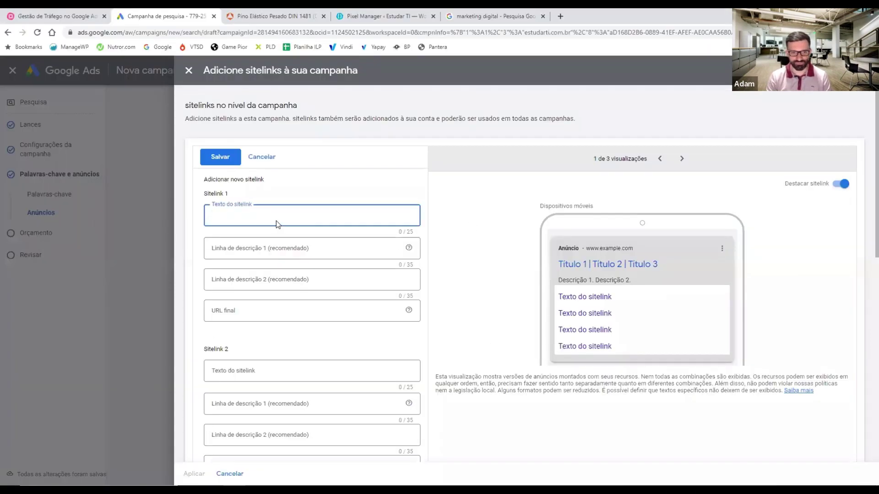
pyautogui.write('Troca')
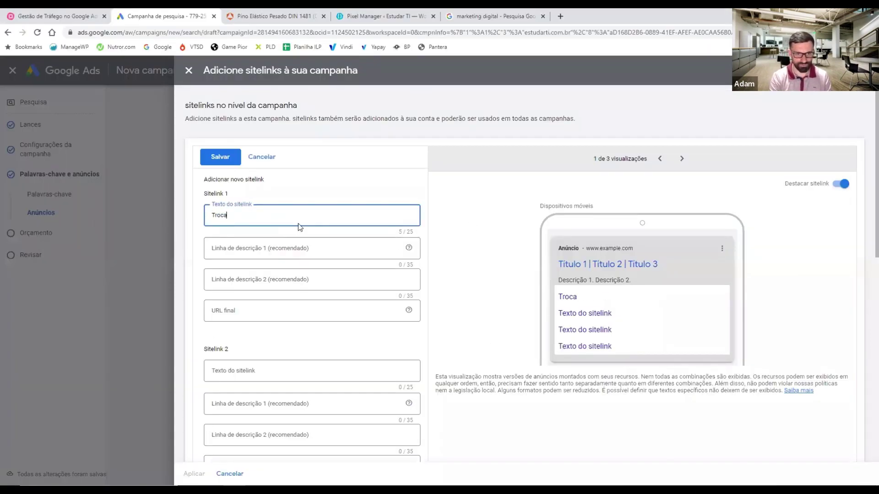
pyautogui.write(' de telhas')
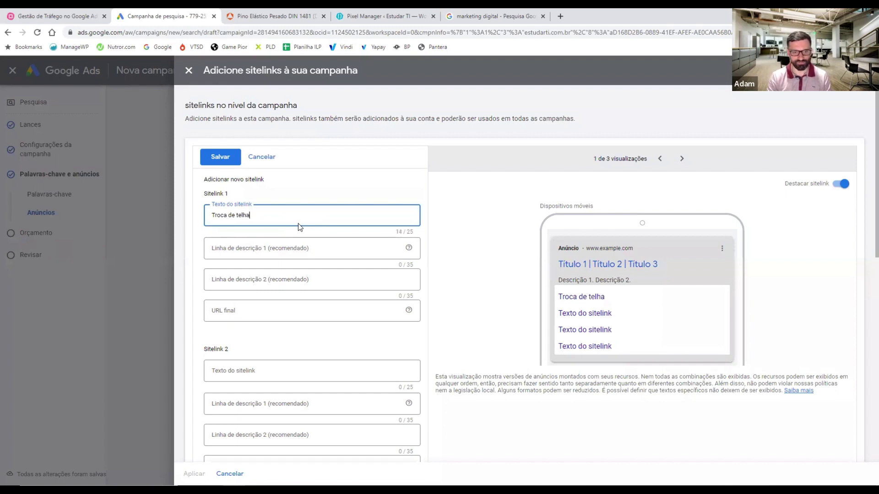
pyautogui.click(246, 318)
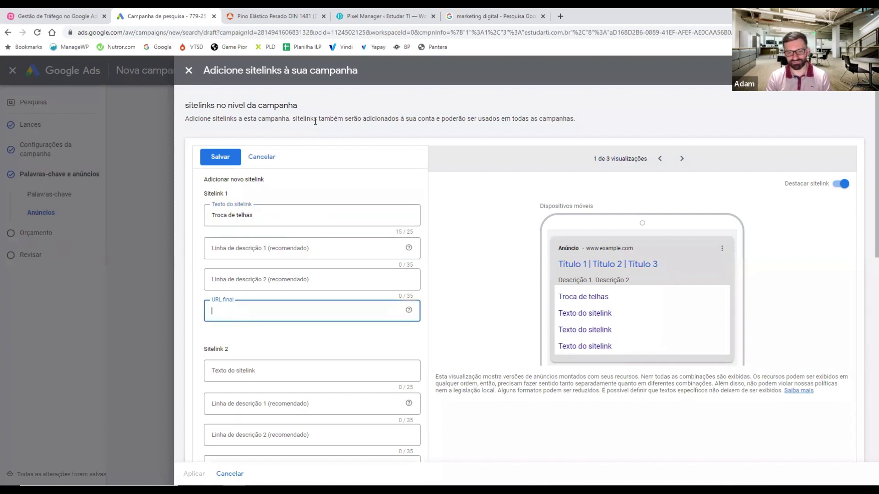
pyautogui.click(282, 10)
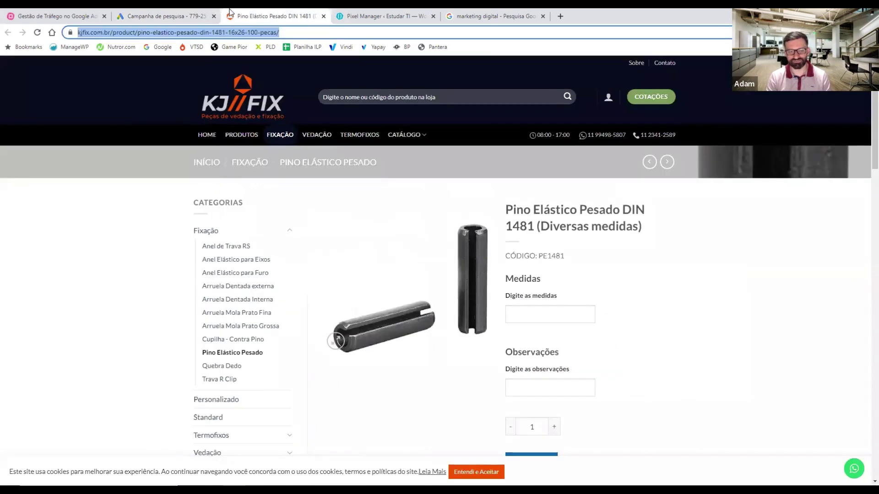
pyautogui.click(197, 16)
pyautogui.click(236, 314)
pyautogui.hotkey('ctrl', 'v')
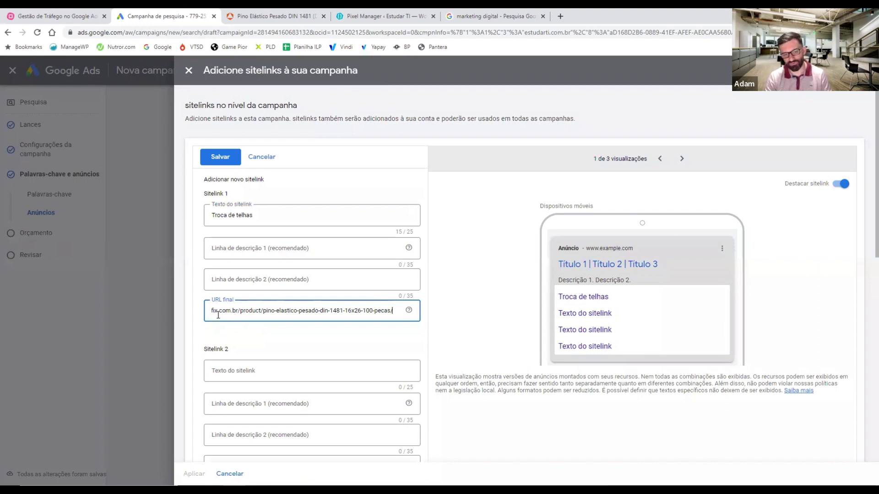
pyautogui.click(218, 329)
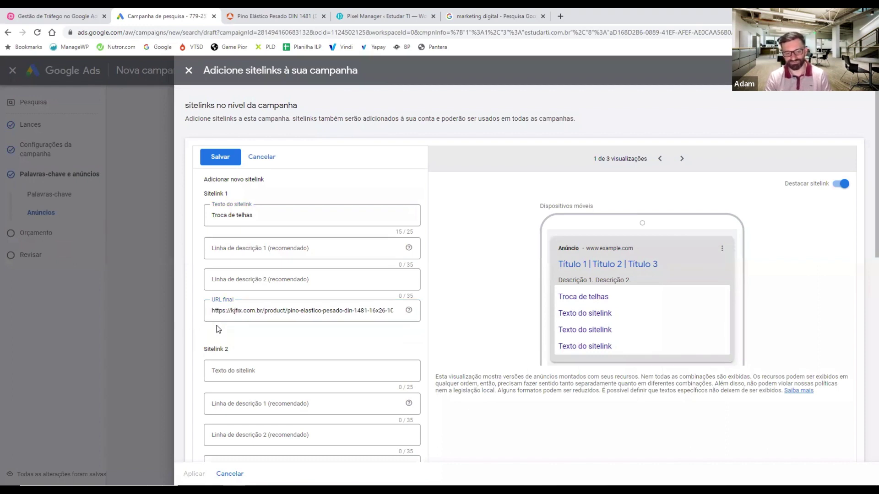
pyautogui.click(276, 303)
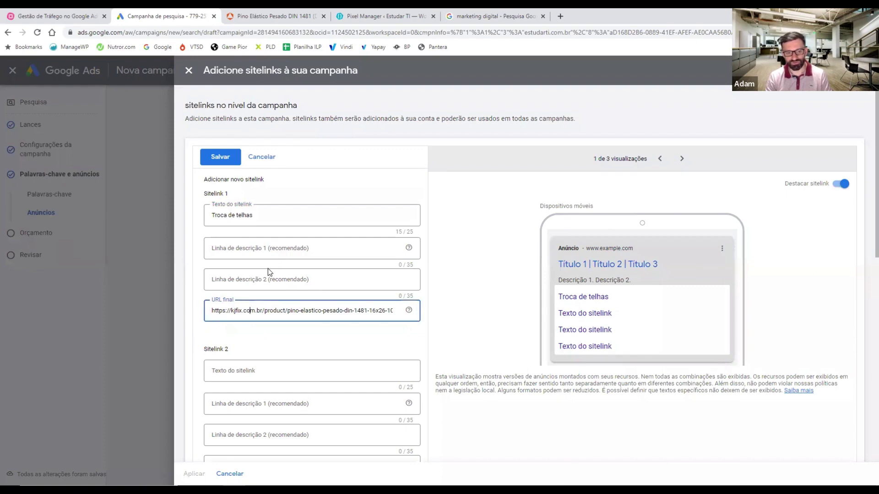
# Examine the remaining sitelink fields and the advanced options for start date, end date, days and hours.
pyautogui.scroll(-10, 323, 184)
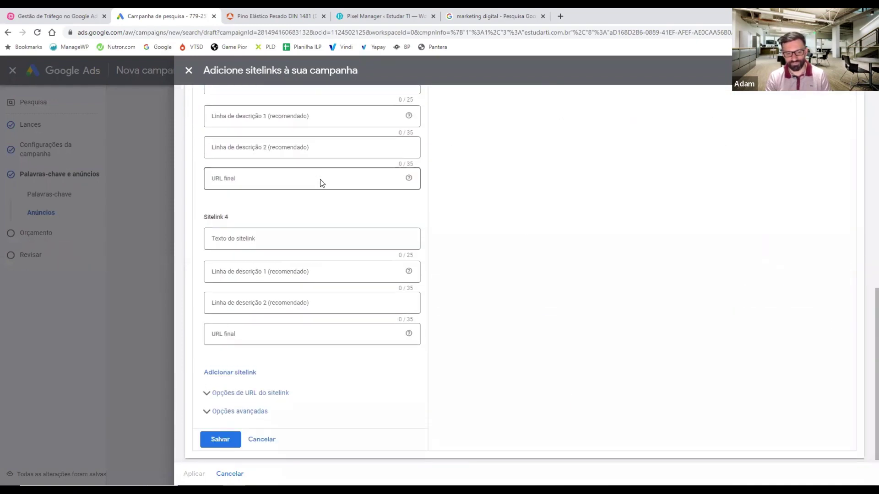
pyautogui.scroll(10, 323, 183)
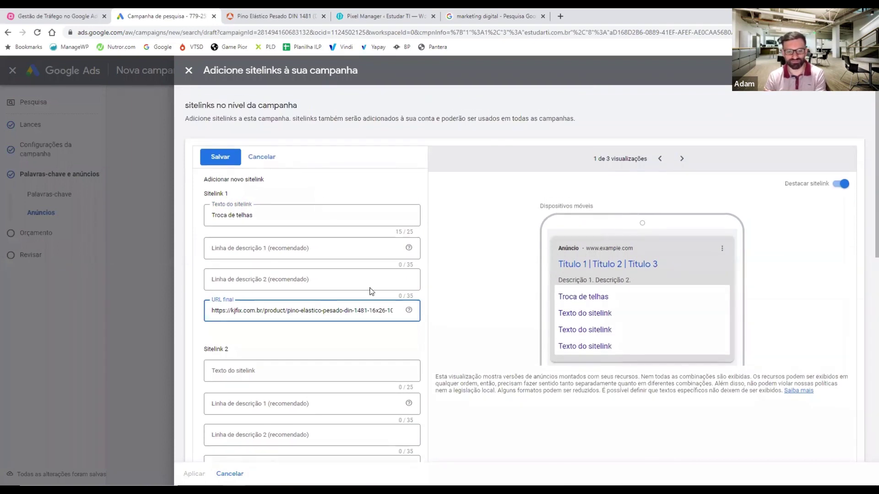
pyautogui.scroll(-5, 368, 291)
pyautogui.scroll(-4, 367, 293)
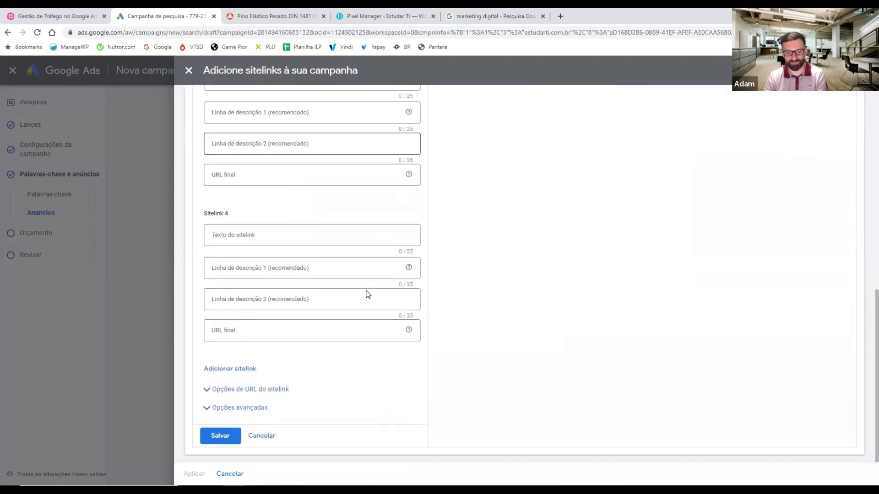
pyautogui.click(227, 412)
pyautogui.scroll(-3, 330, 305)
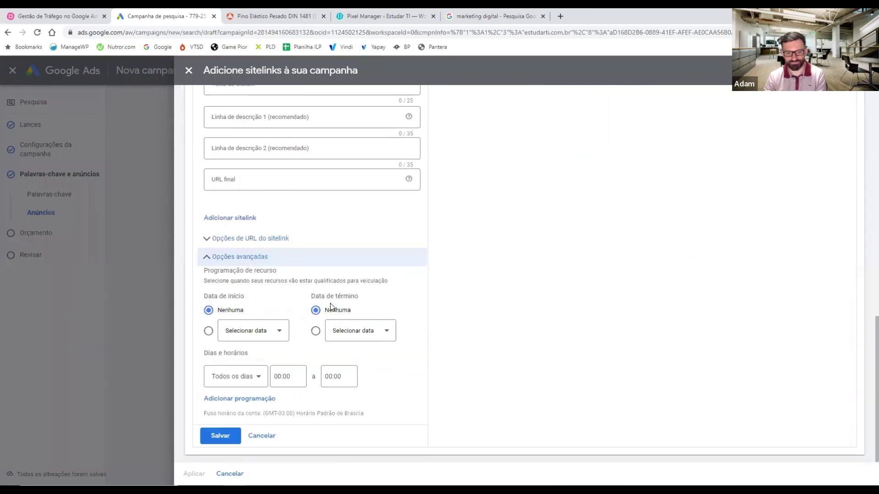
pyautogui.scroll(4, 330, 305)
pyautogui.scroll(-1, 320, 320)
pyautogui.click(232, 396)
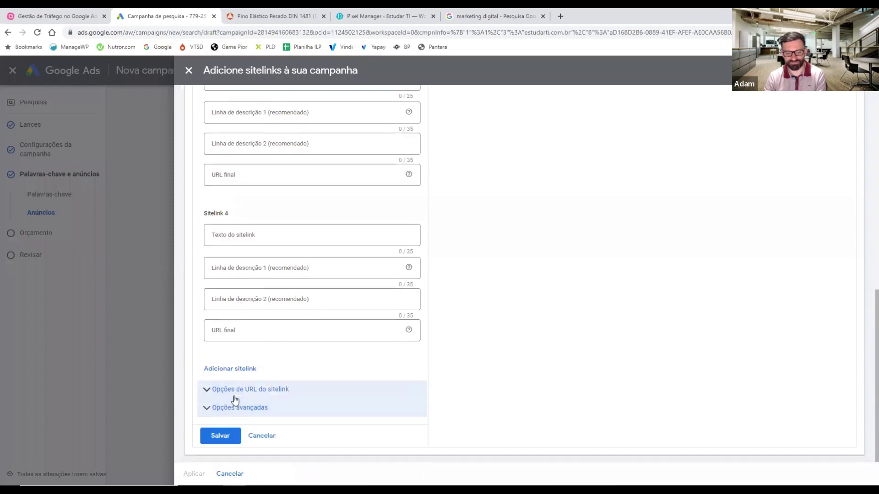
pyautogui.scroll(10, 249, 356)
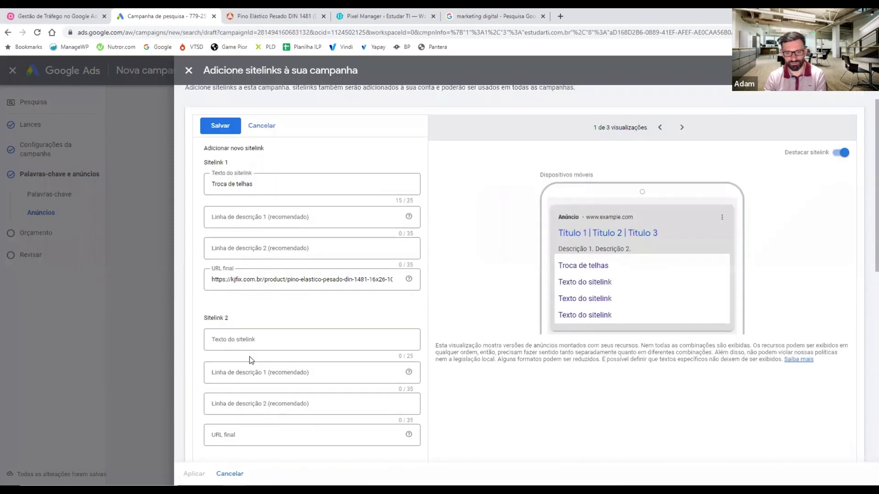
# Enter a contact phone number as the text of sitelink 2.
pyautogui.scroll(-2, 269, 309)
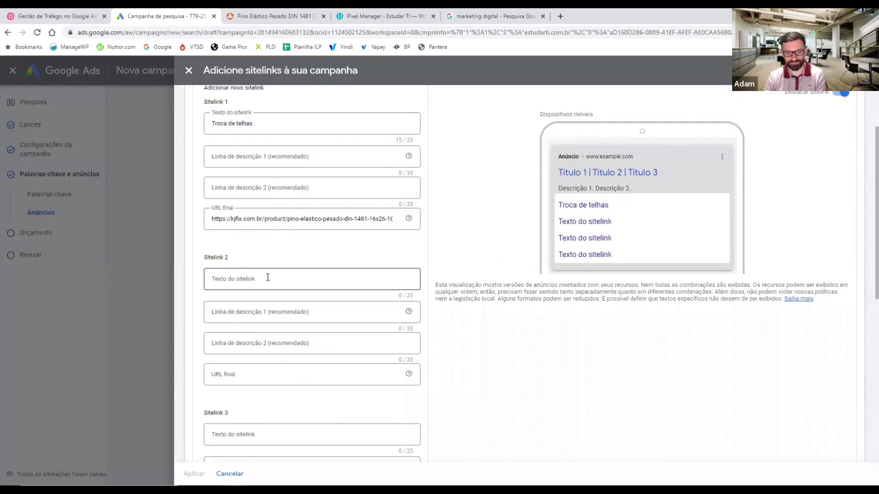
pyautogui.click(272, 278)
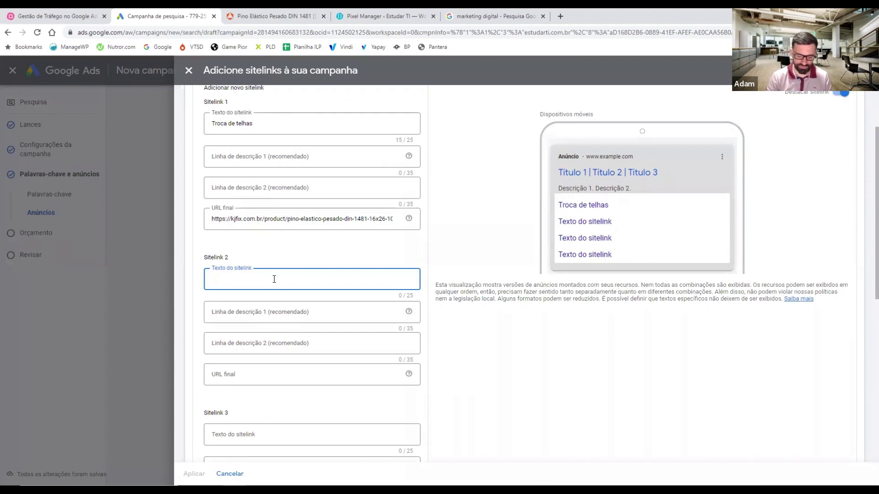
pyautogui.write('11')
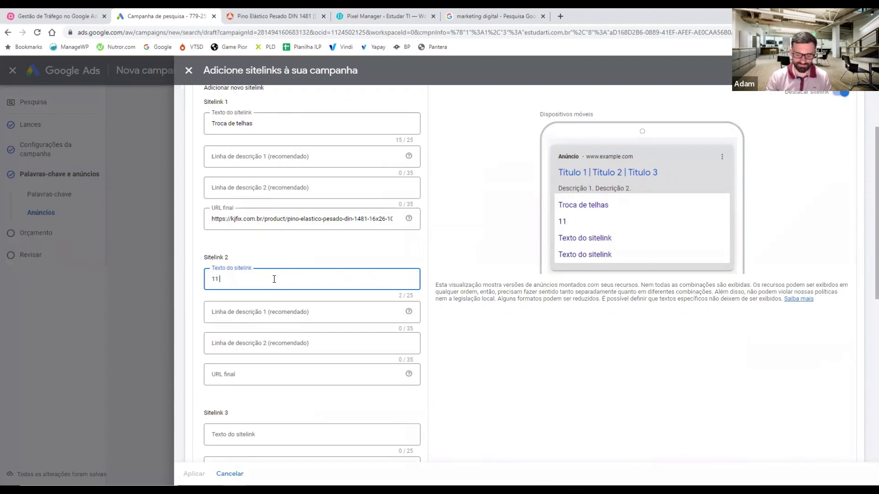
pyautogui.write(' 9999-')
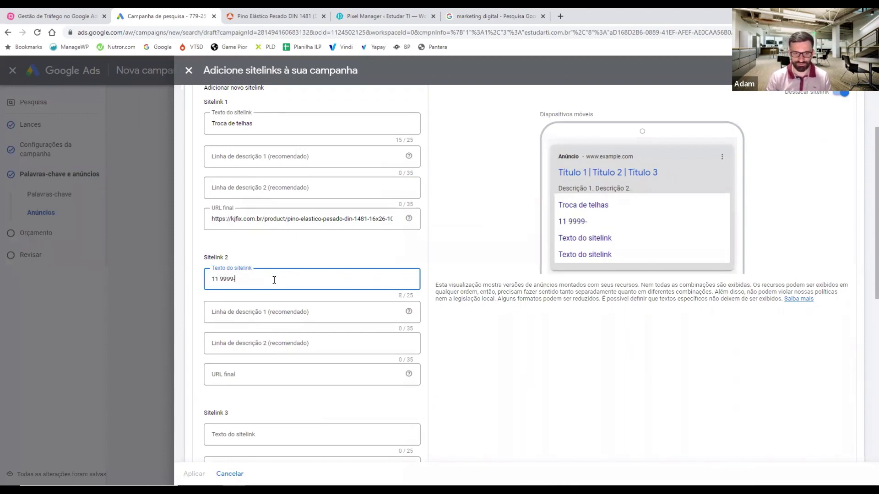
pyautogui.write('99999')
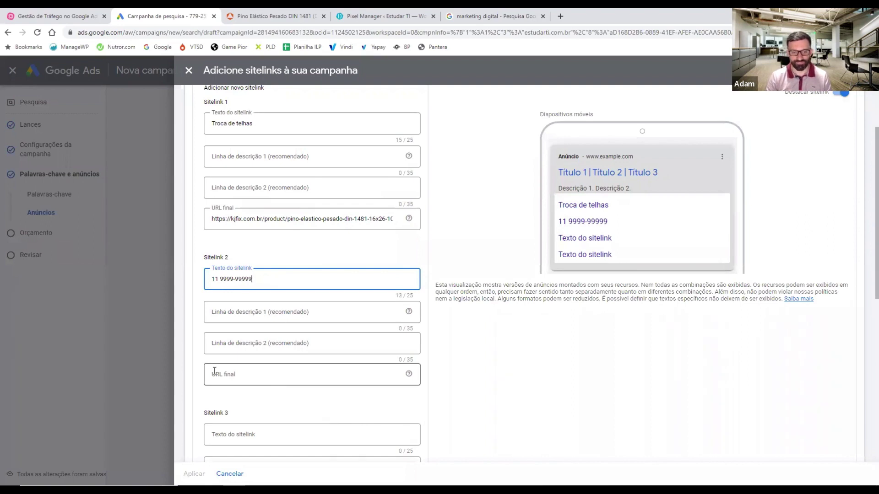
pyautogui.click(239, 377)
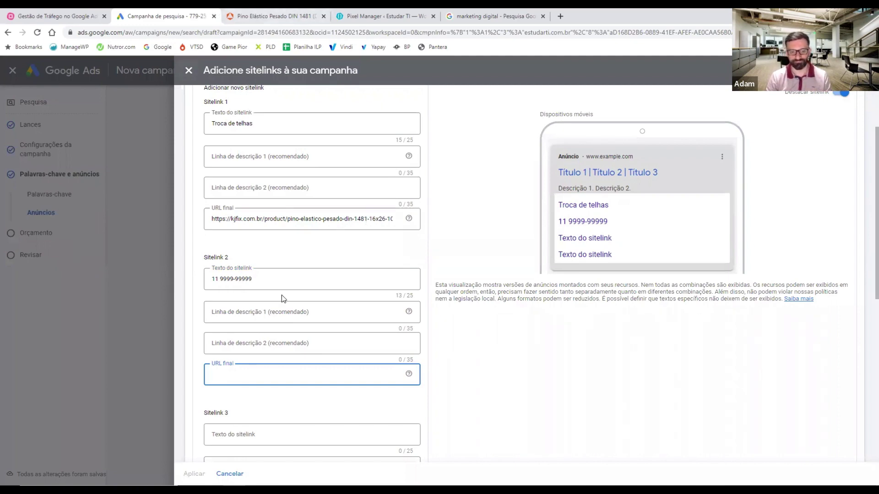
pyautogui.scroll(-8, 326, 251)
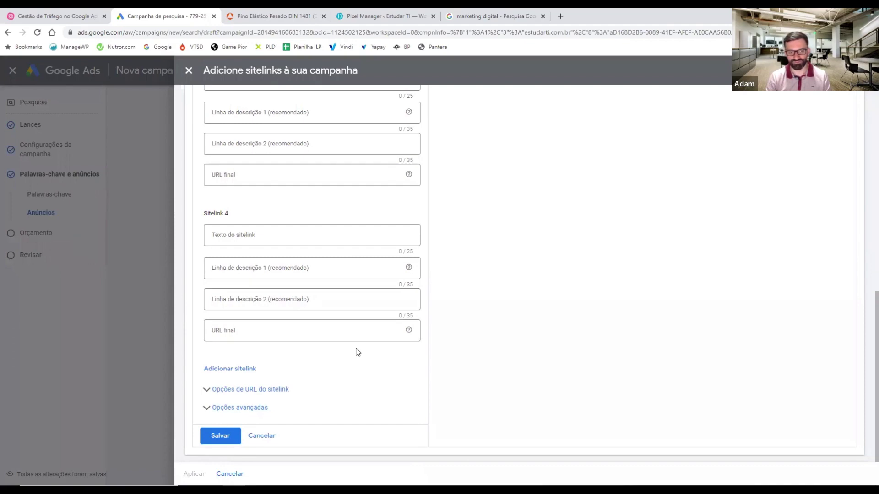
pyautogui.scroll(10, 576, 256)
pyautogui.scroll(-6, 576, 257)
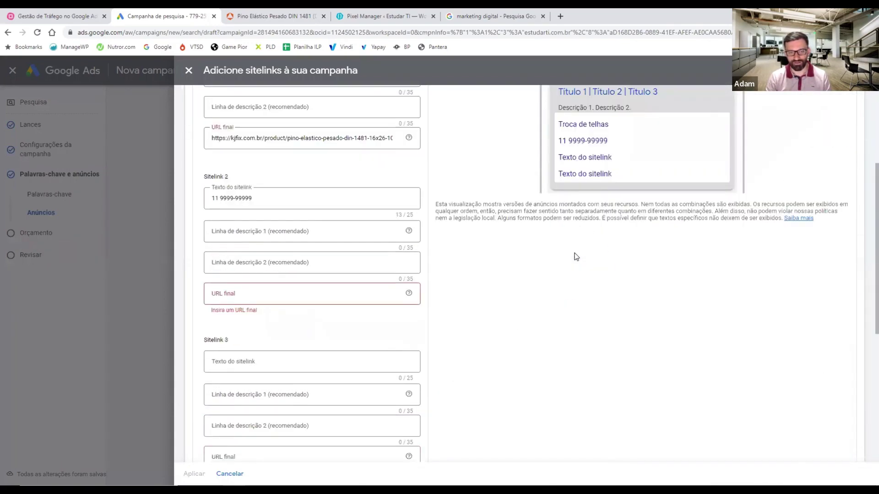
pyautogui.scroll(5, 576, 257)
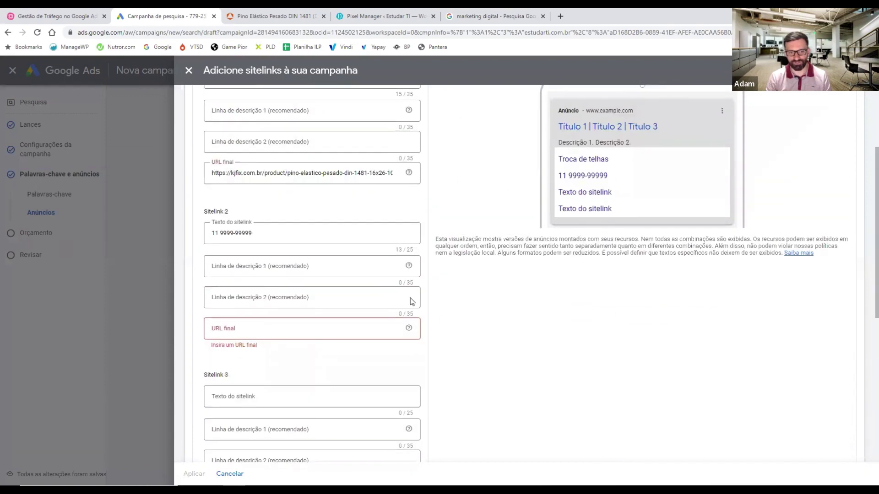
pyautogui.click(229, 338)
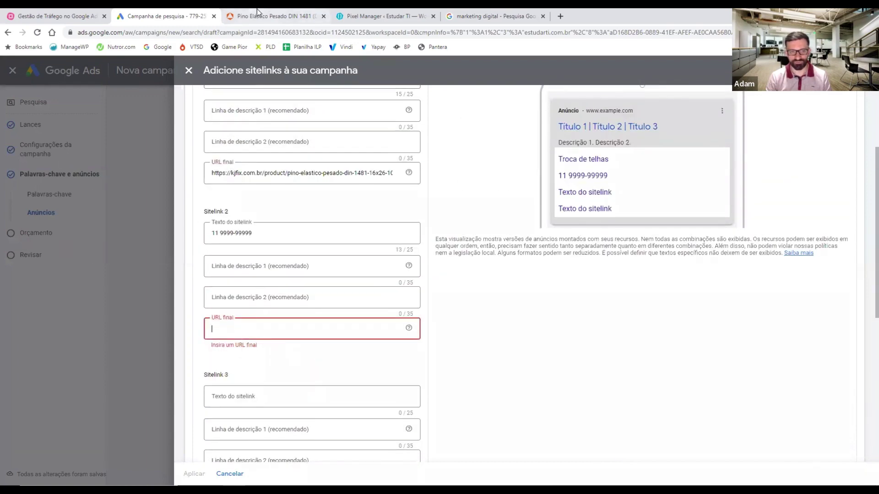
pyautogui.click(274, 16)
pyautogui.click(142, 13)
pyautogui.write('https://kjfix.com.br/product/pino-elastico-pesado-din-1481-16x26-100-pecas/')
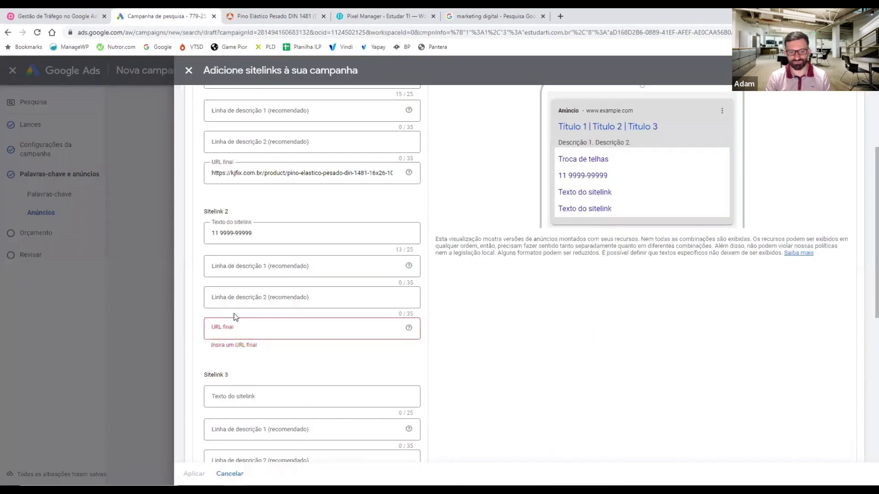
pyautogui.click(247, 365)
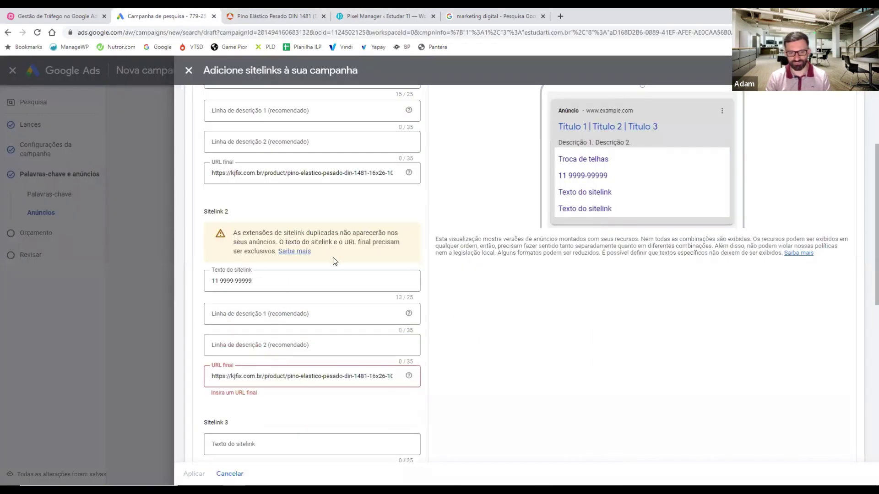
# Replace sitelink 2's final URL with the Pixel Manager page's address, estudarti.com.br/wp-admin/admin.php?page=wpm&section=main&subsection=google.
pyautogui.scroll(-3, 335, 261)
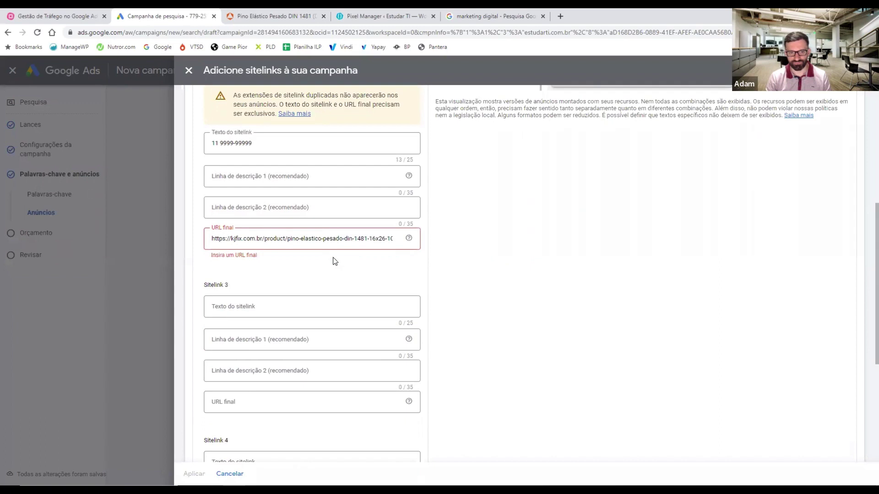
pyautogui.click(385, 16)
pyautogui.click(283, 31)
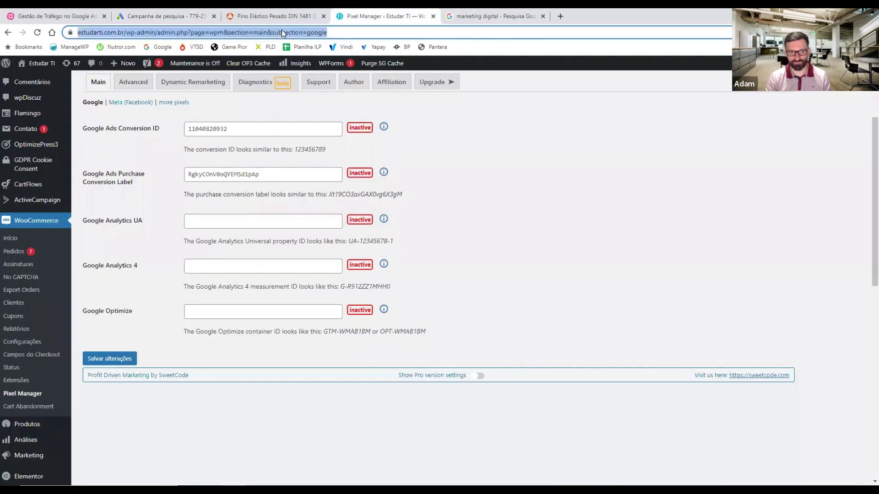
pyautogui.click(169, 11)
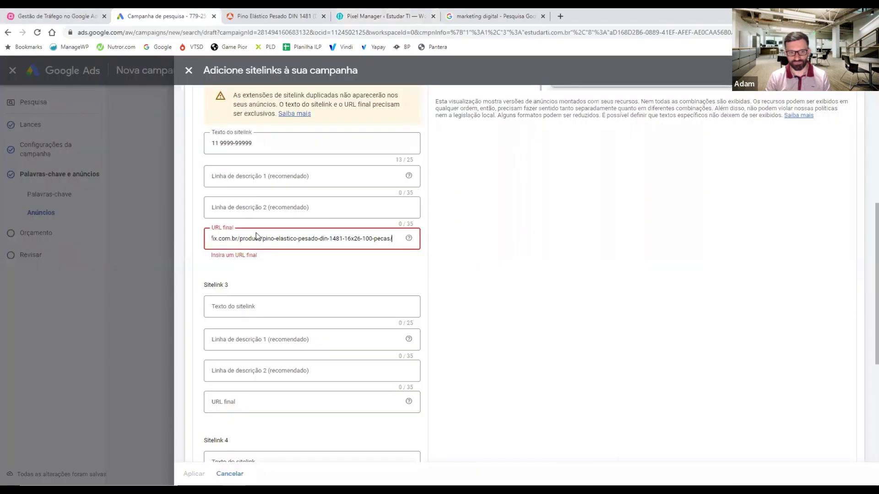
pyautogui.tripleClick(280, 241)
pyautogui.hotkey('ctrl', 'v')
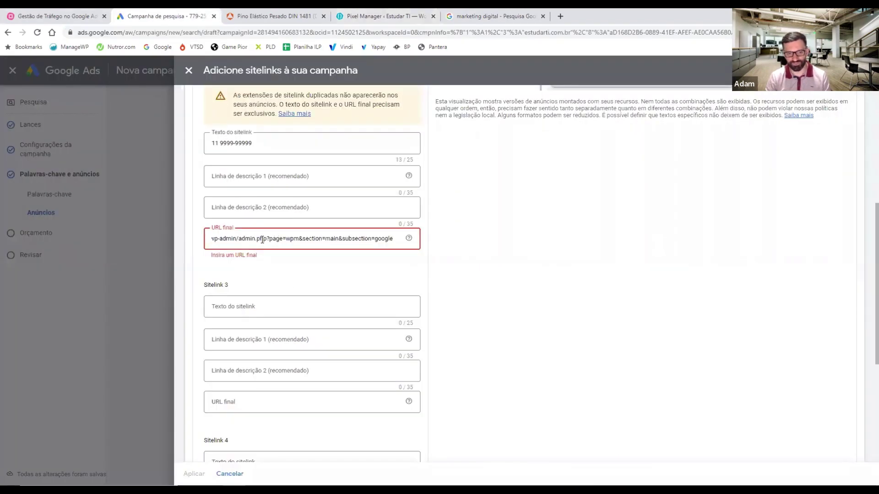
pyautogui.keyDown('shift'); pyautogui.click(242, 239); pyautogui.keyUp('shift')
pyautogui.press('BackSpace')
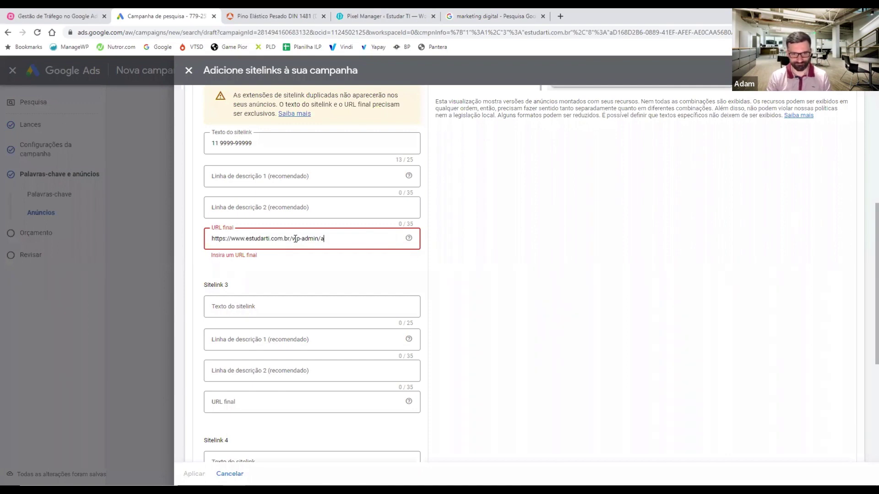
pyautogui.keyDown('shift'); pyautogui.click(289, 239); pyautogui.keyUp('shift')
pyautogui.press('BackSpace')
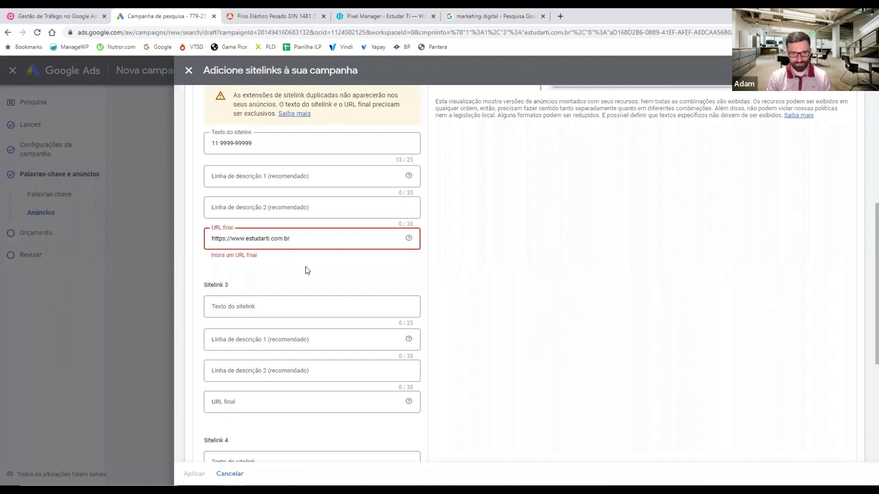
pyautogui.click(307, 233)
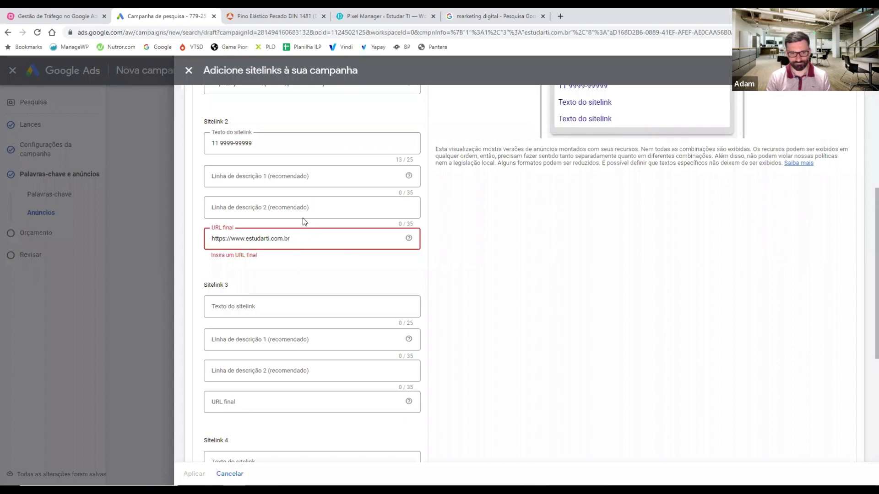
pyautogui.click(314, 147)
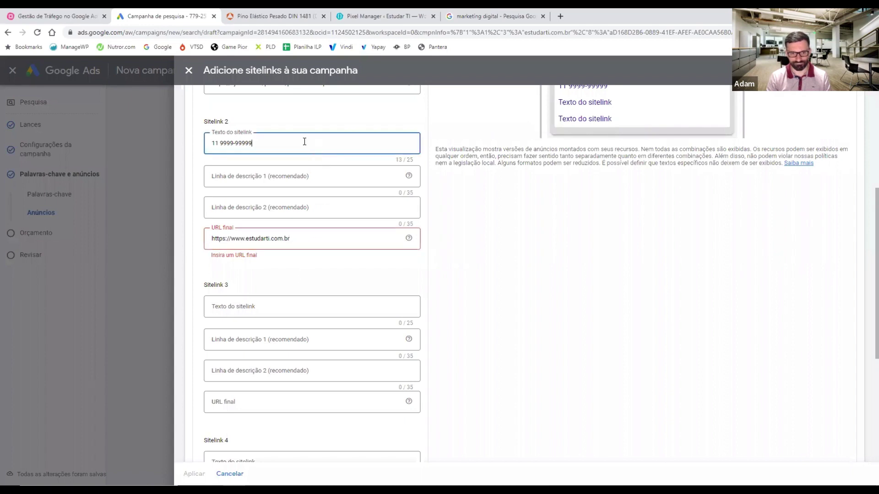
pyautogui.click(343, 16)
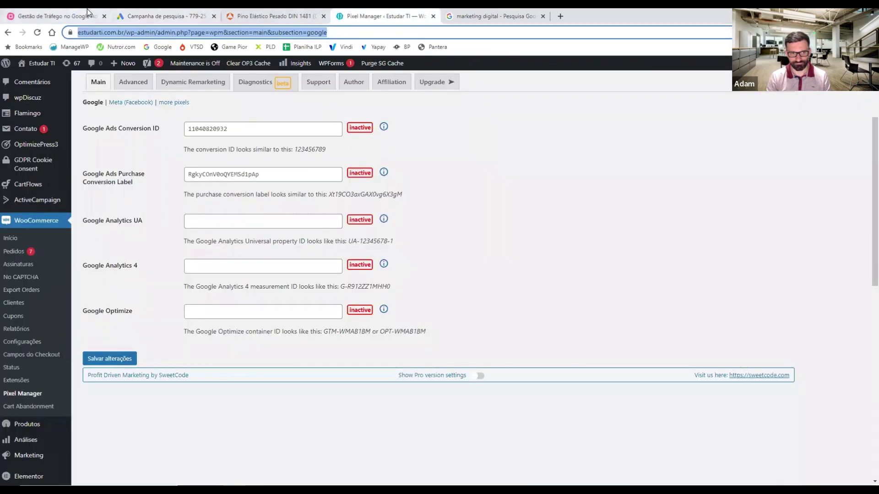
pyautogui.click(270, 11)
pyautogui.click(140, 14)
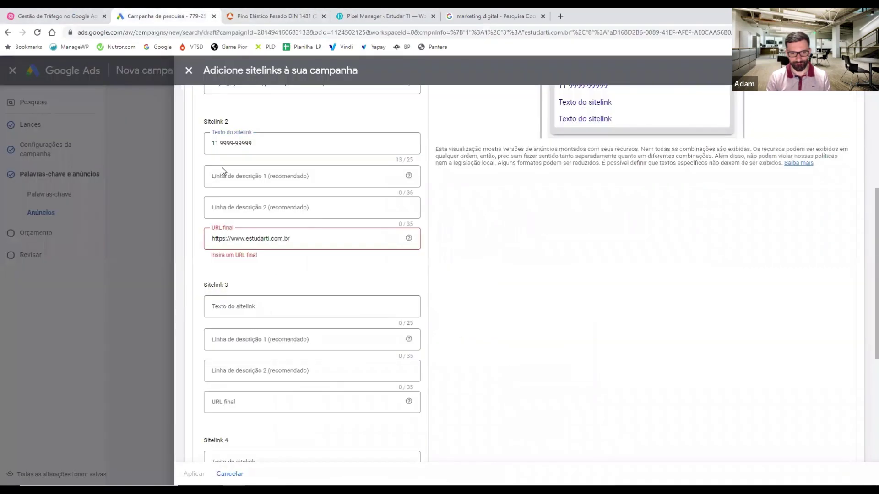
pyautogui.click(304, 236)
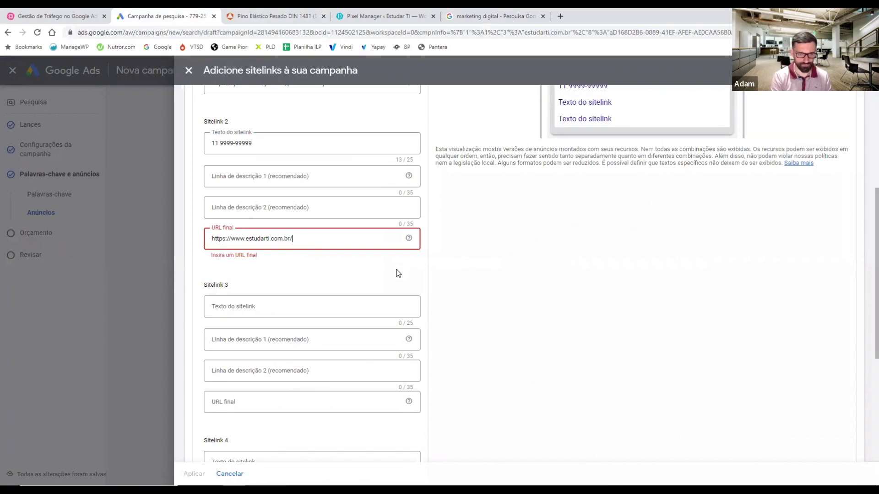
pyautogui.write('/contato')
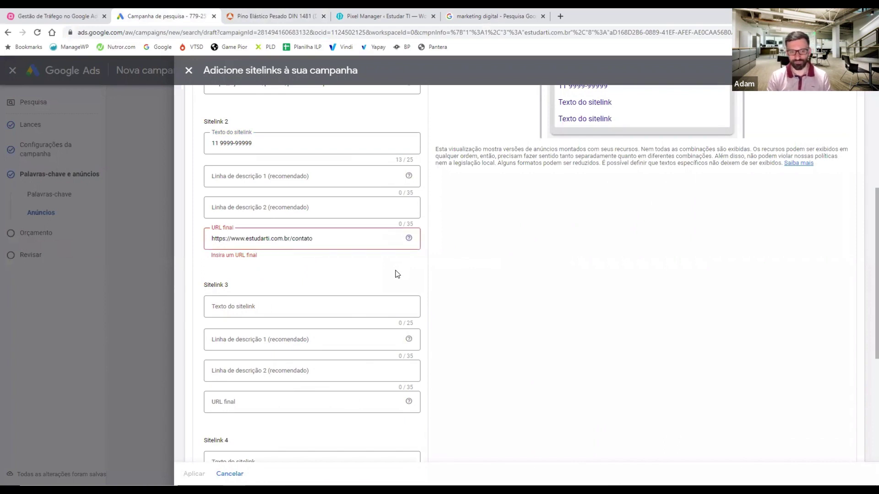
# Save the two sitelinks and apply them to the campaign.
pyautogui.scroll(-5, 338, 296)
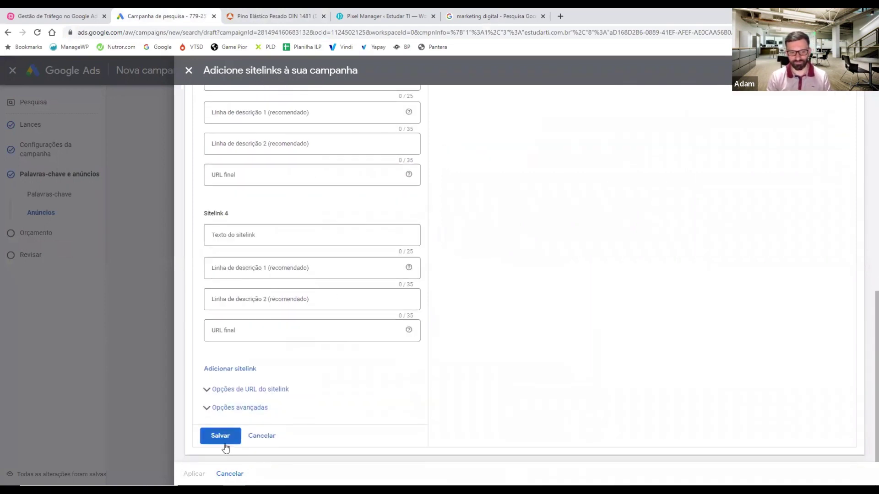
pyautogui.click(207, 437)
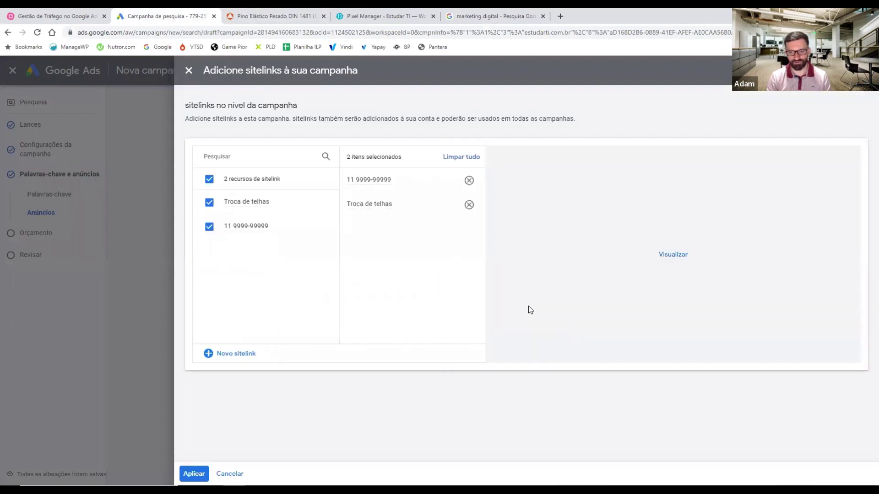
pyautogui.click(201, 478)
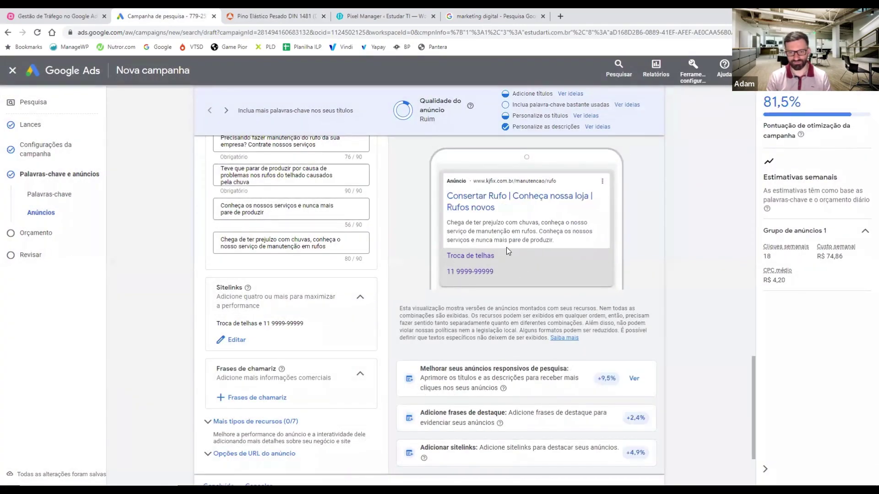
# Start a call extension from the additional asset types, with Brasil as the country and the contact phone number filled in.
pyautogui.scroll(-1, 321, 273)
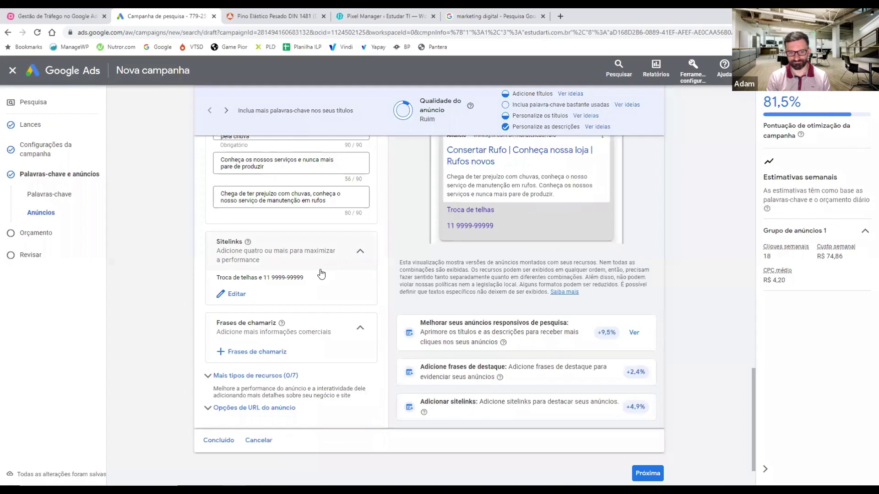
pyautogui.scroll(-1, 322, 274)
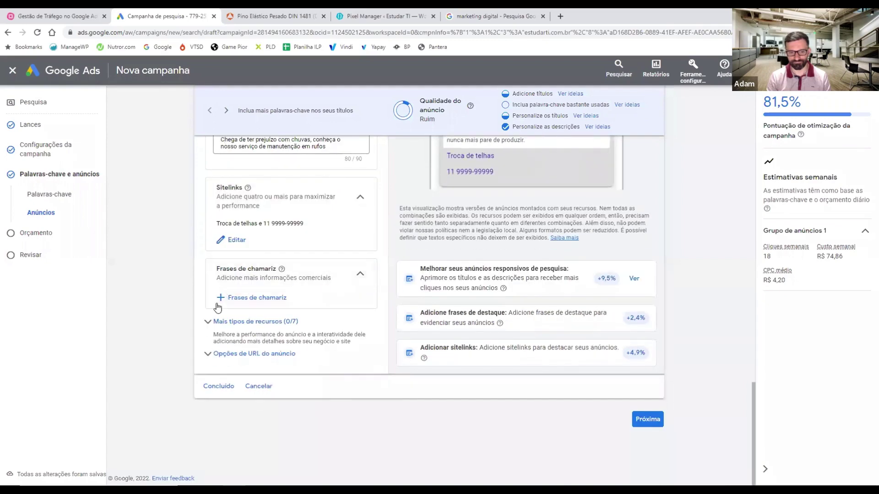
pyautogui.click(208, 330)
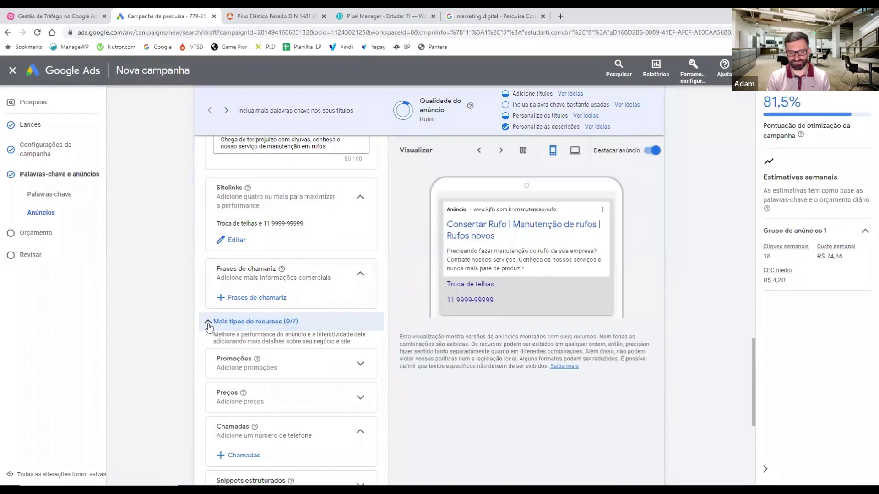
pyautogui.scroll(-2, 308, 266)
pyautogui.scroll(-1, 308, 266)
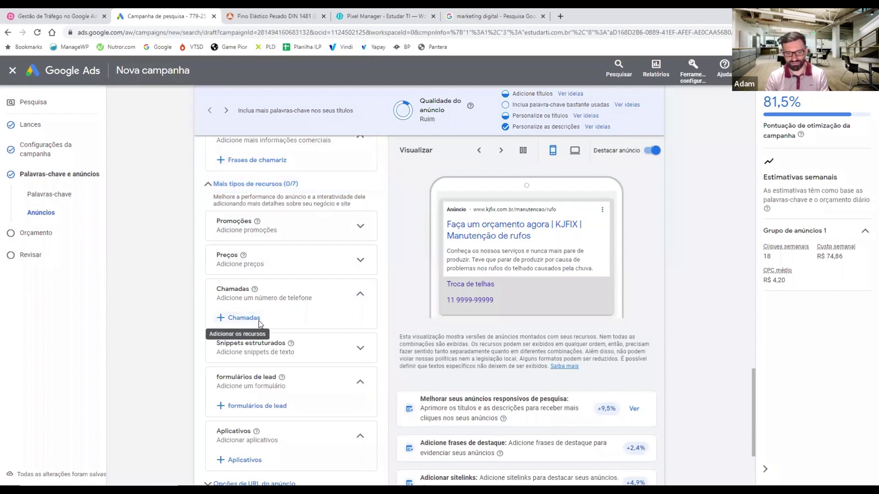
pyautogui.click(244, 317)
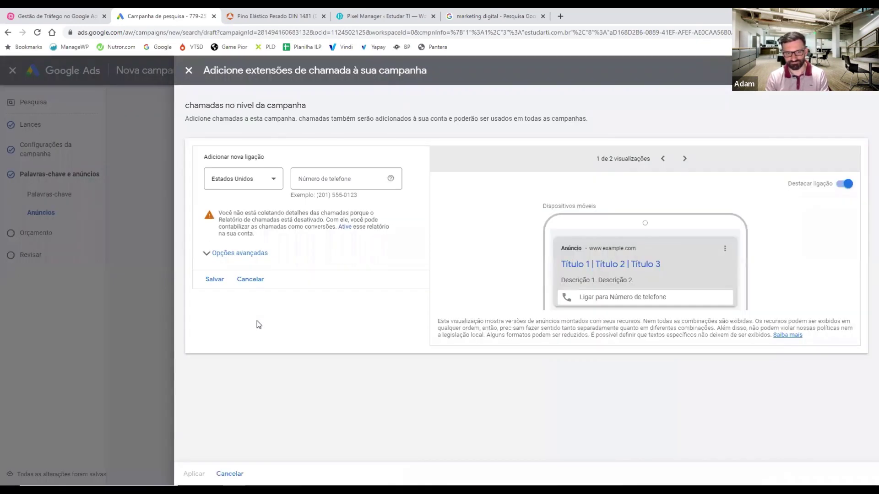
pyautogui.click(254, 180)
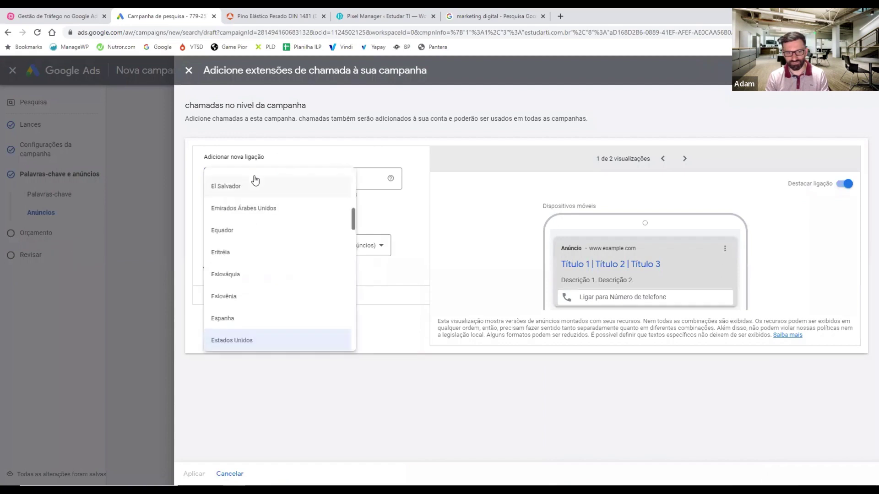
pyautogui.write('bra')
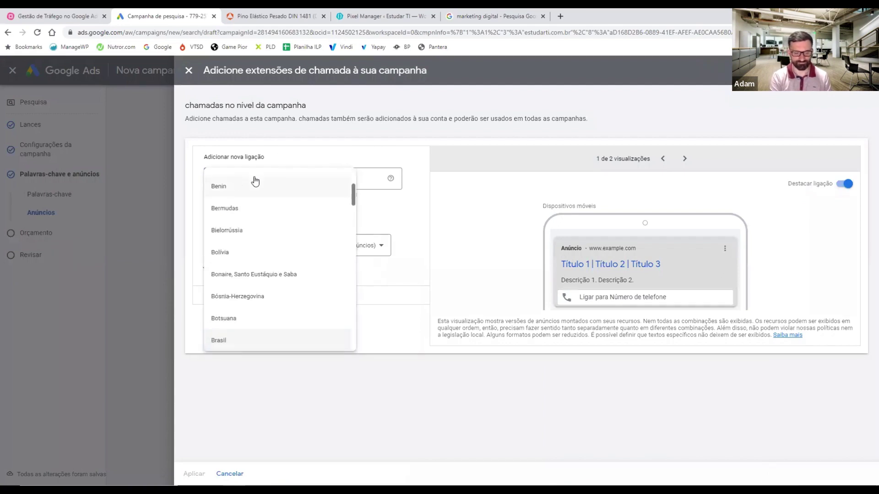
pyautogui.click(251, 343)
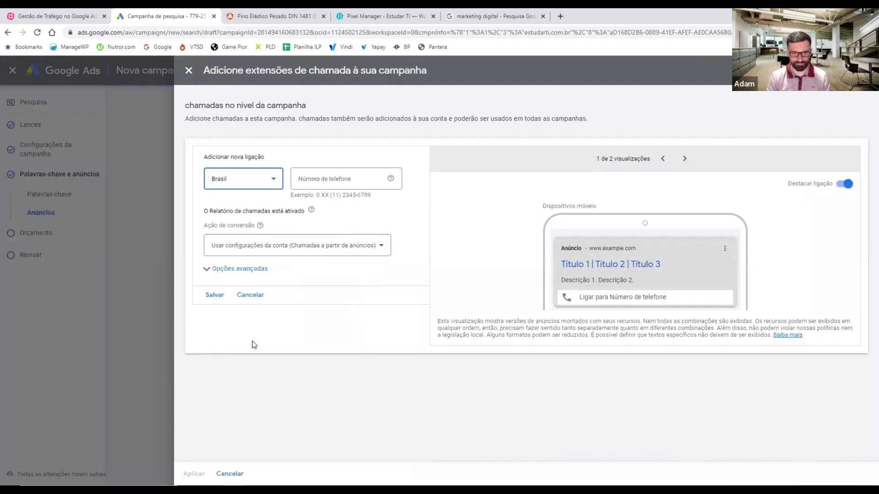
pyautogui.click(347, 179)
pyautogui.write('1199999-9999')
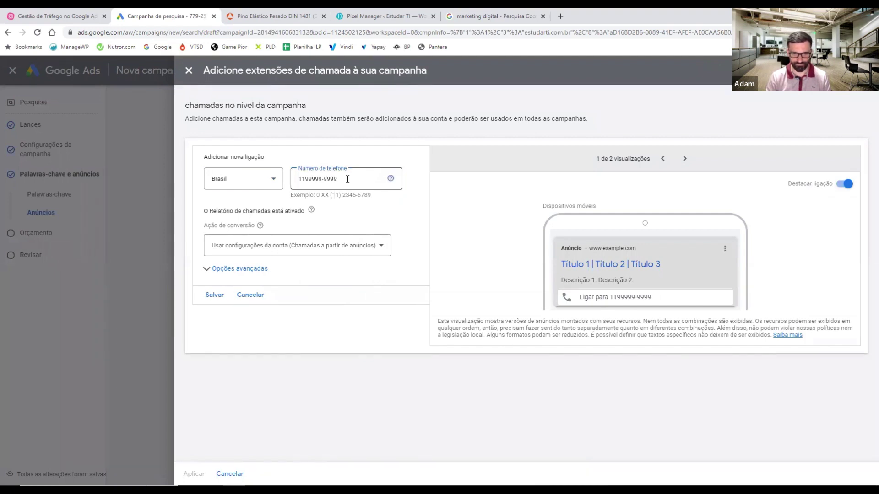
# Set the call extension's conversion action to Nenhuma, then save the extension and apply it to the campaign.
pyautogui.click(247, 244)
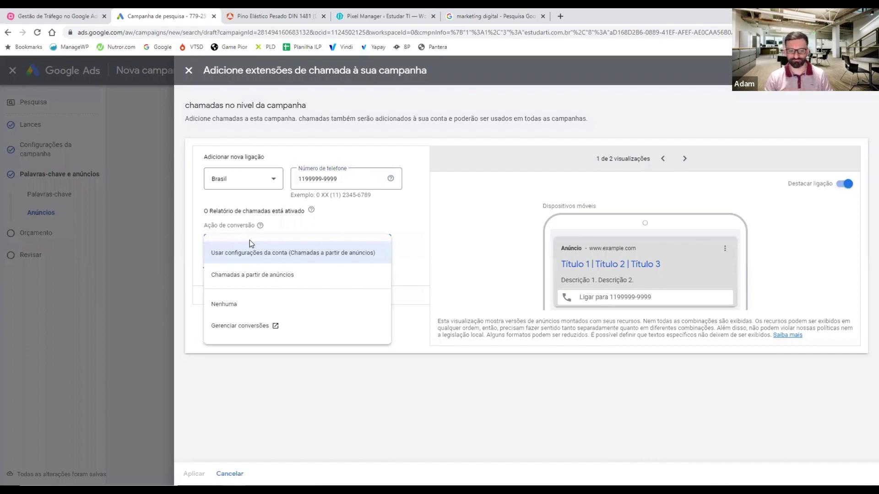
pyautogui.click(243, 302)
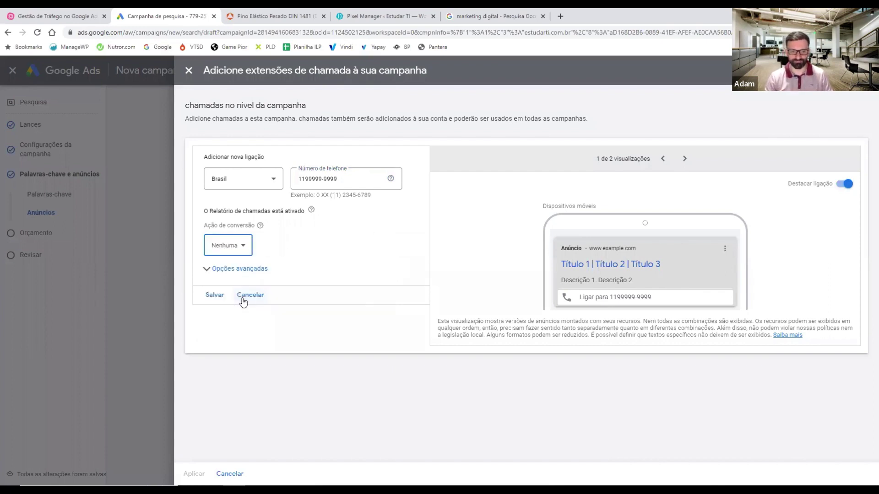
pyautogui.click(215, 300)
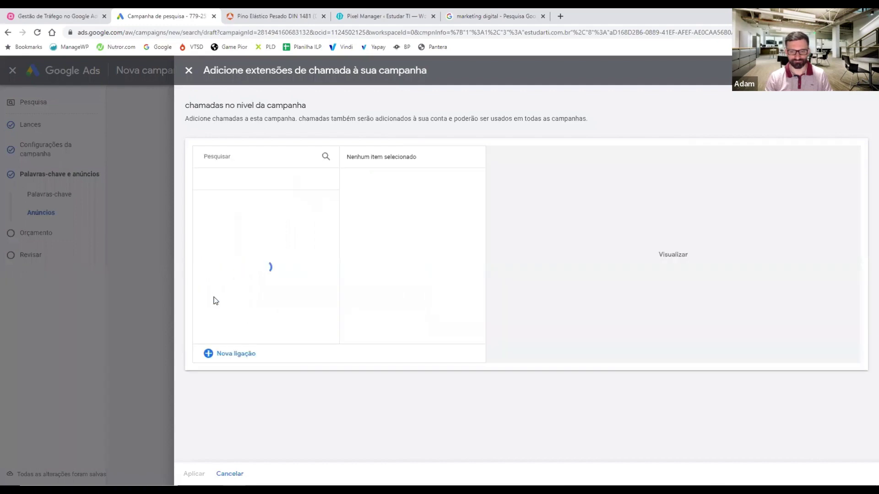
pyautogui.click(194, 474)
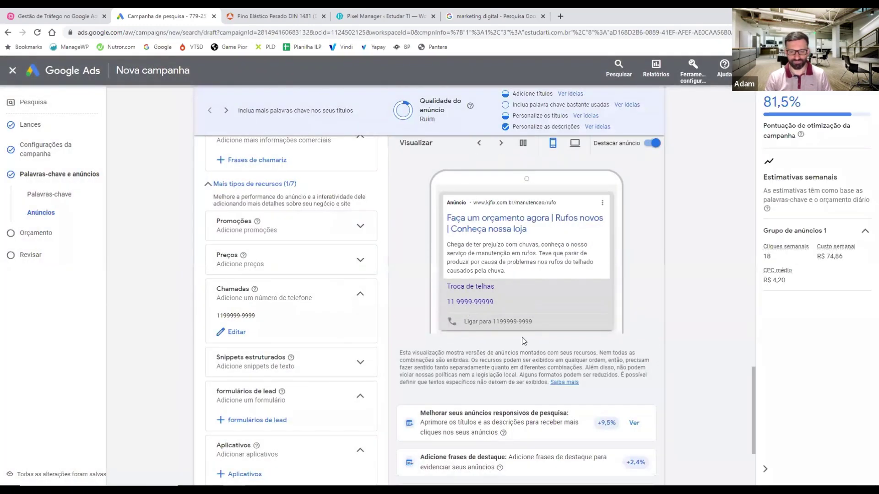
# Review the keywords, final URL, display path, headlines, descriptions, assets and preview of the ad.
pyautogui.scroll(-3, 478, 348)
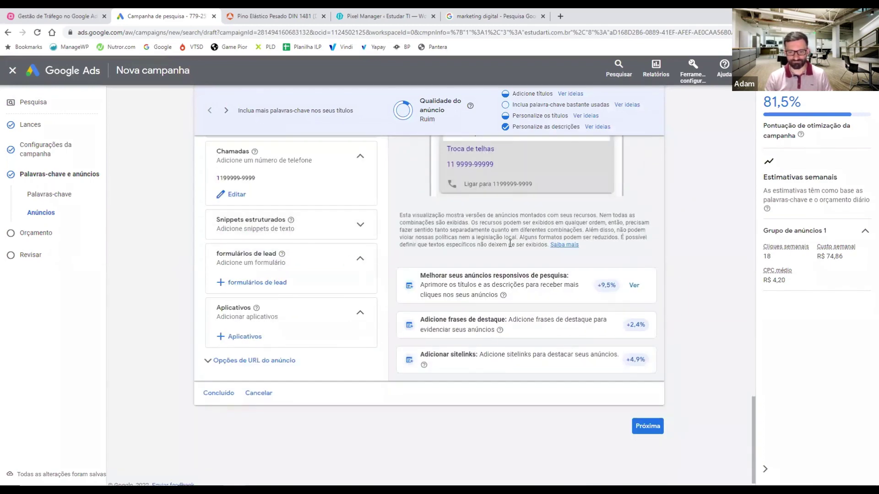
pyautogui.scroll(10, 510, 244)
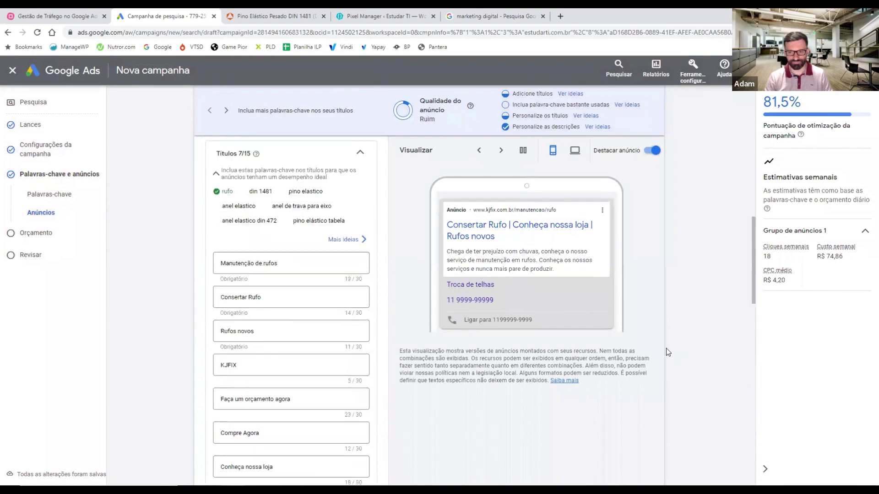
pyautogui.scroll(10, 664, 346)
pyautogui.scroll(-4, 660, 345)
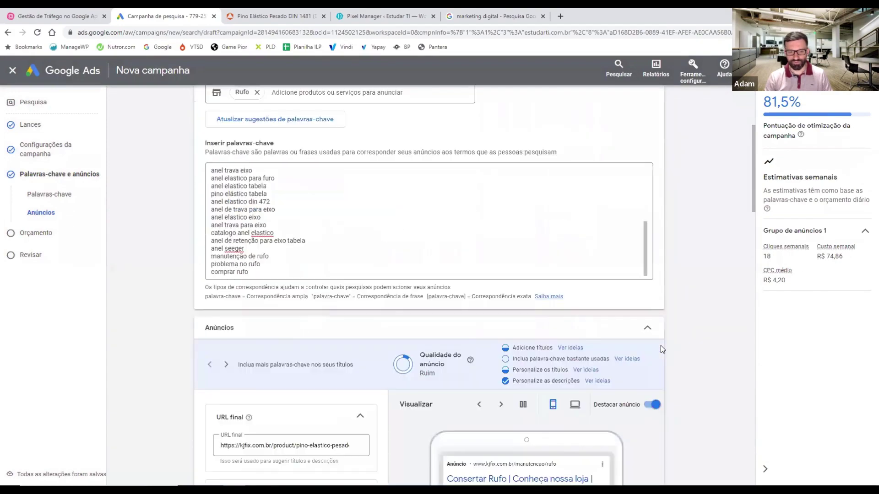
pyautogui.scroll(-15, 661, 345)
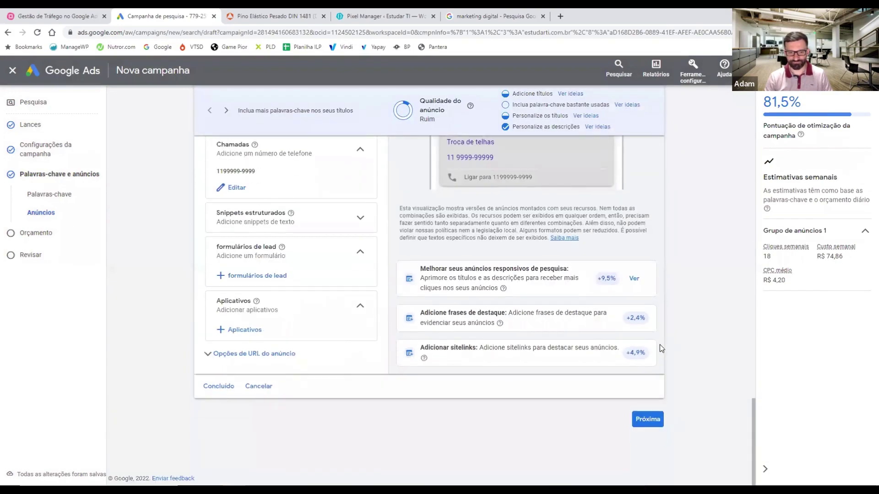
pyautogui.scroll(8, 657, 343)
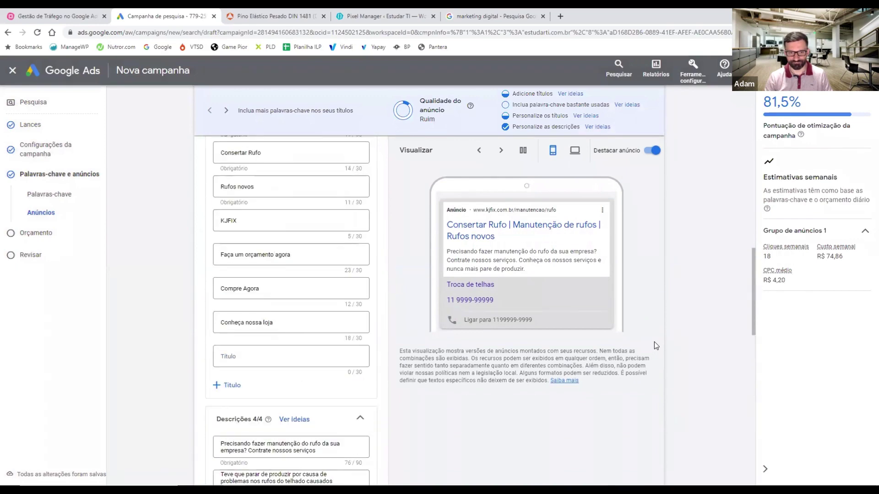
pyautogui.scroll(7, 654, 342)
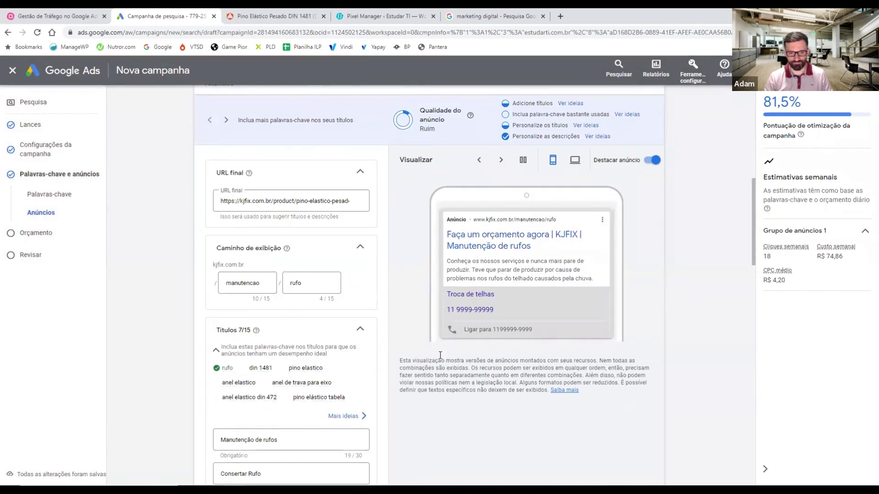
pyautogui.scroll(-12, 311, 326)
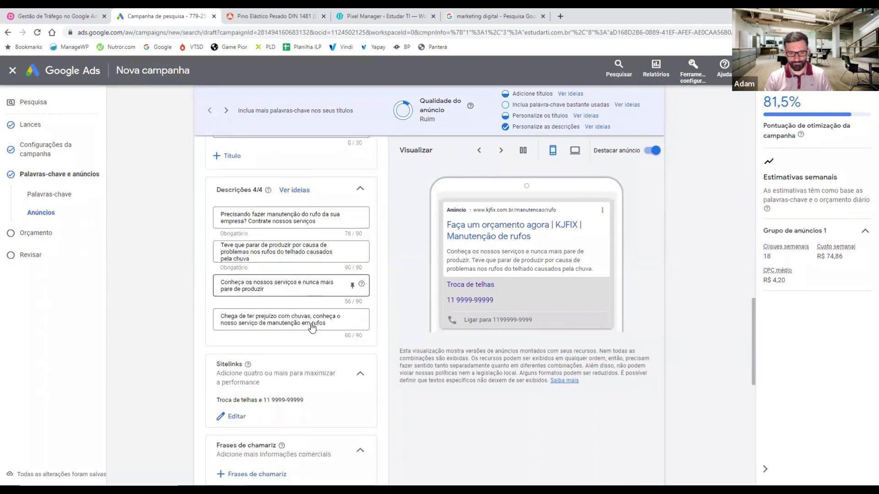
pyautogui.scroll(-7, 312, 327)
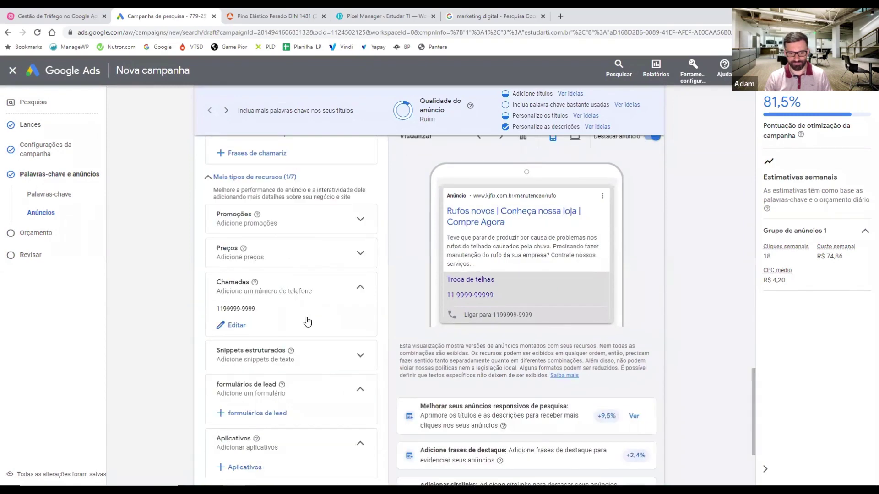
# Finish editing the rufo maintenance ad and keep it in the ad group.
pyautogui.scroll(-2, 307, 322)
pyautogui.scroll(-1, 305, 319)
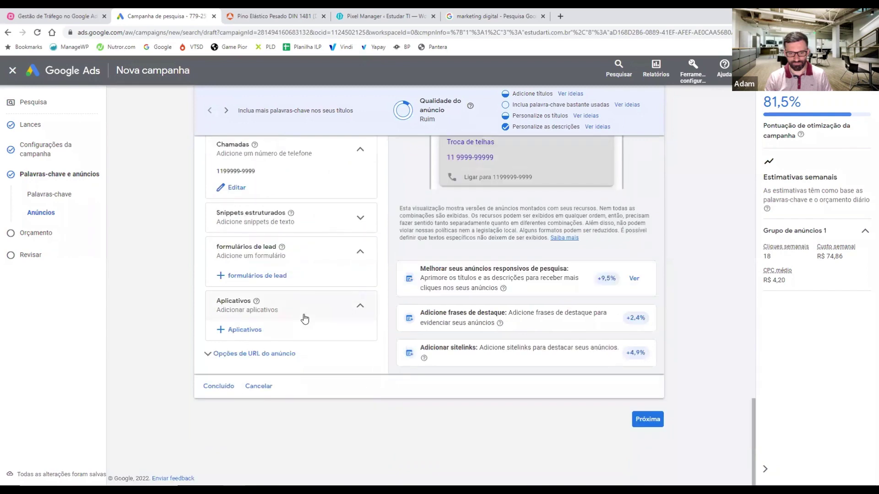
pyautogui.click(208, 387)
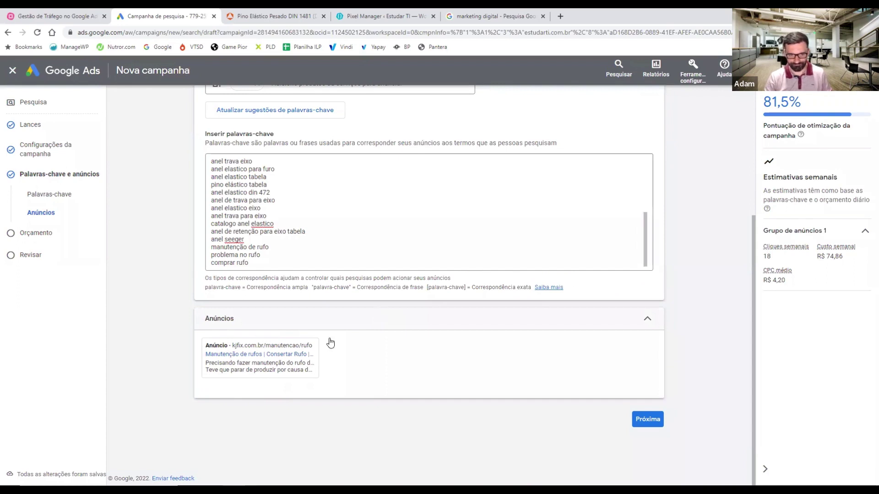
pyautogui.moveTo(260, 368)
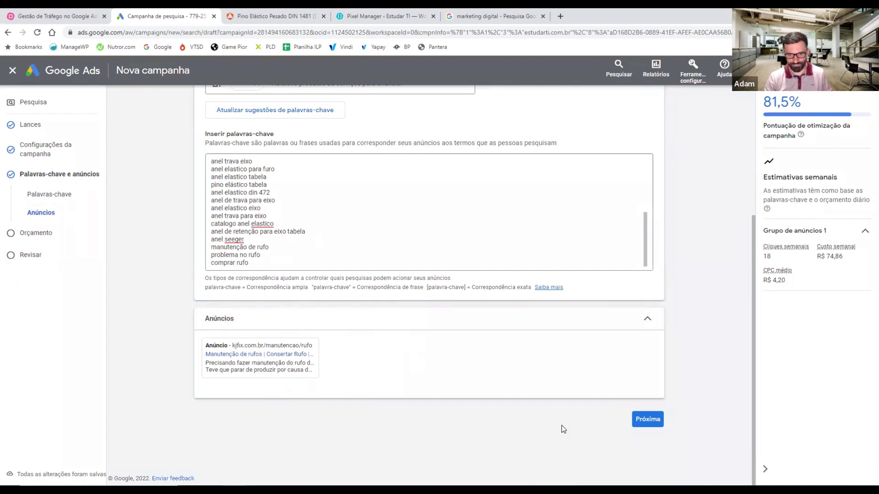
# Move on to the budget stage and define a custom average daily budget of R$ 50.
pyautogui.click(650, 426)
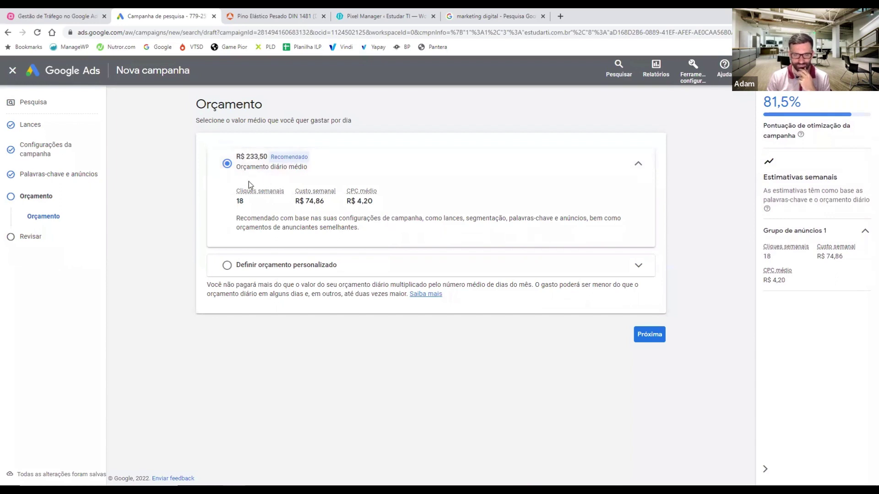
pyautogui.click(226, 264)
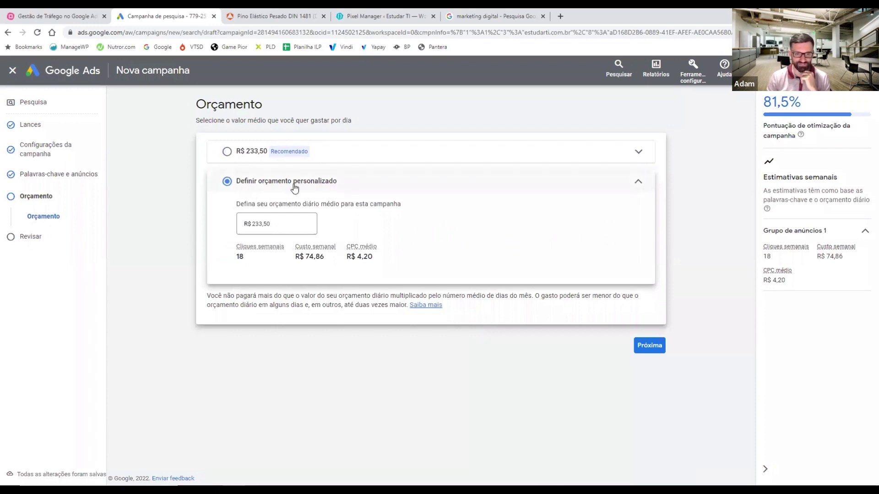
pyautogui.doubleClick(282, 223)
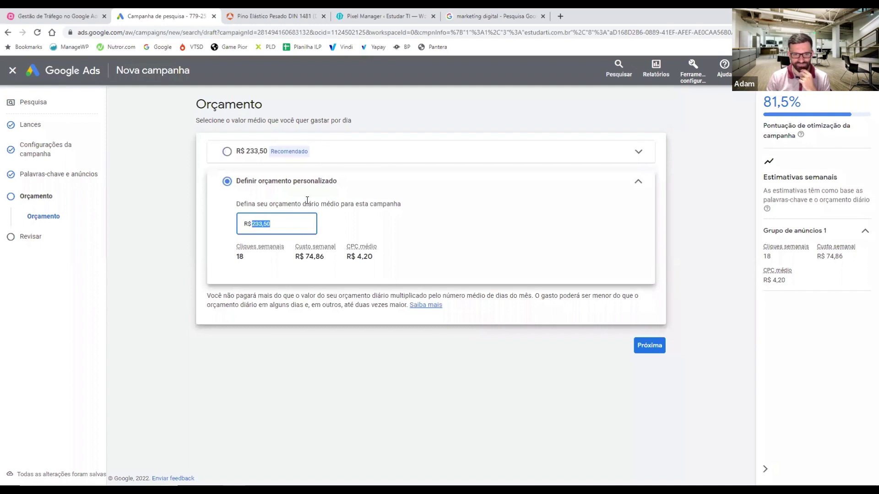
pyautogui.write('50')
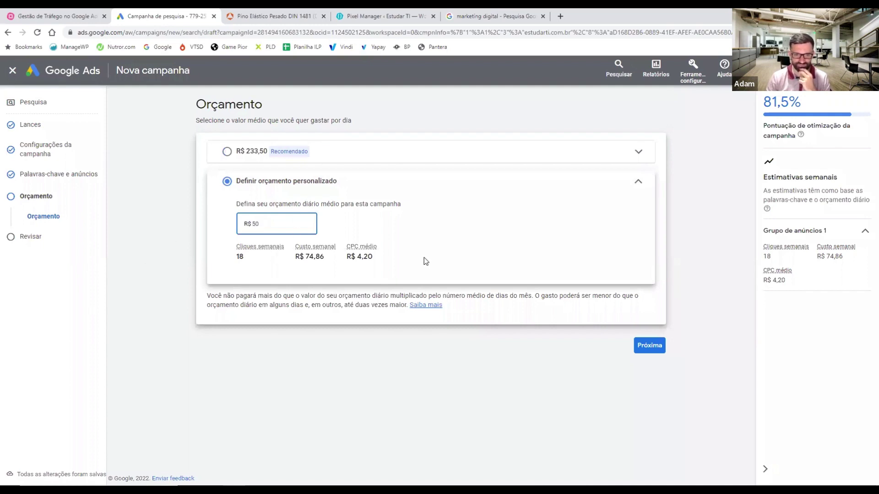
pyautogui.click(448, 226)
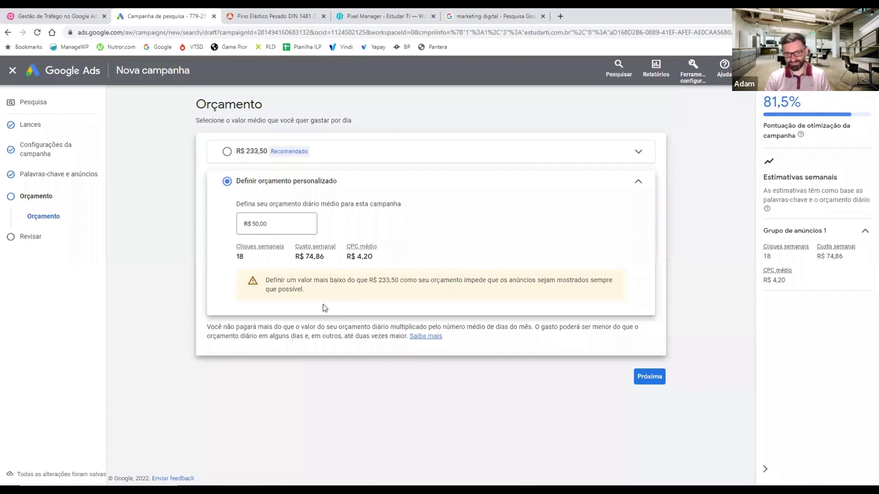
# Try a custom daily budget of R$ 20 and set it back to R$ 50.
pyautogui.click(283, 226)
pyautogui.doubleClick(286, 226)
pyautogui.click(329, 230)
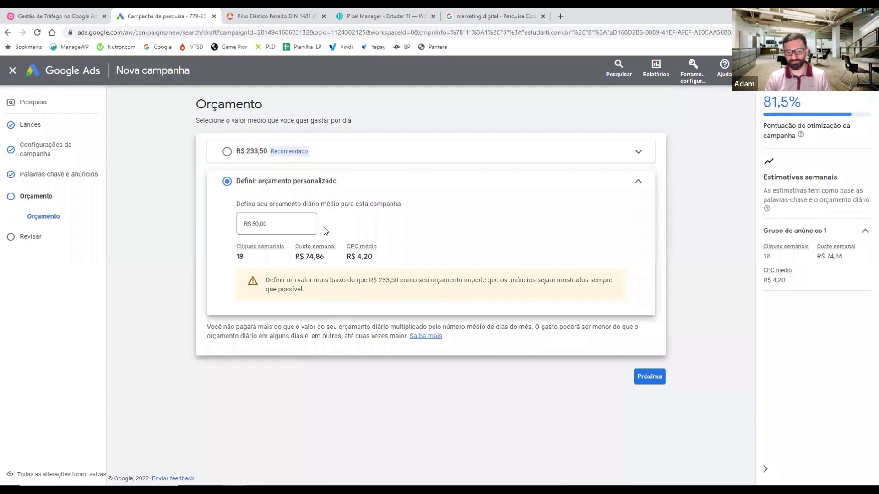
pyautogui.click(271, 222)
pyautogui.doubleClick(271, 221)
pyautogui.write('20')
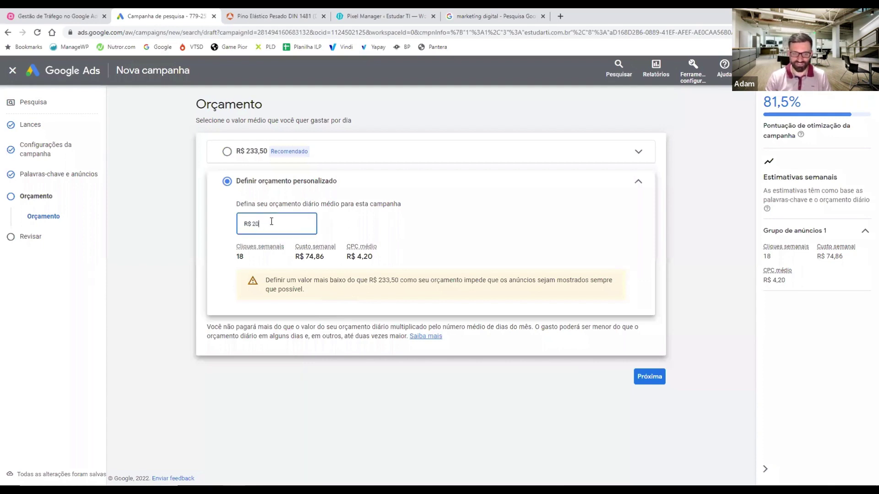
pyautogui.doubleClick(272, 221)
pyautogui.write('50')
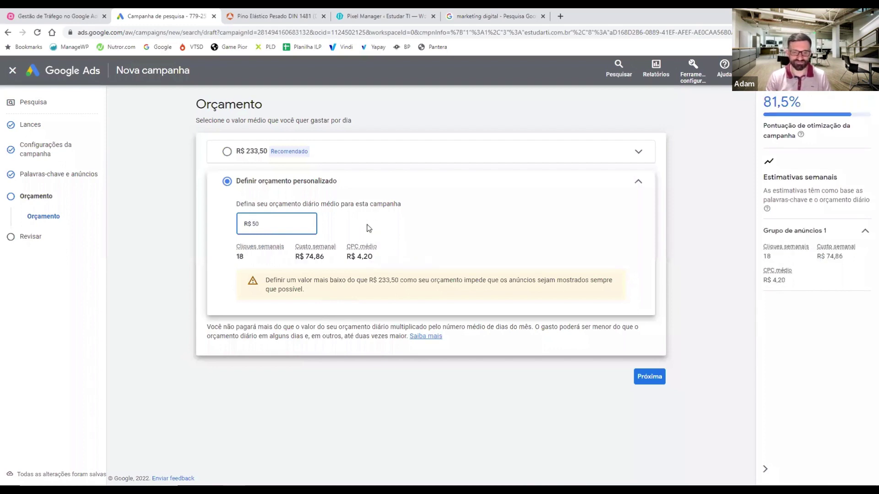
pyautogui.click(429, 228)
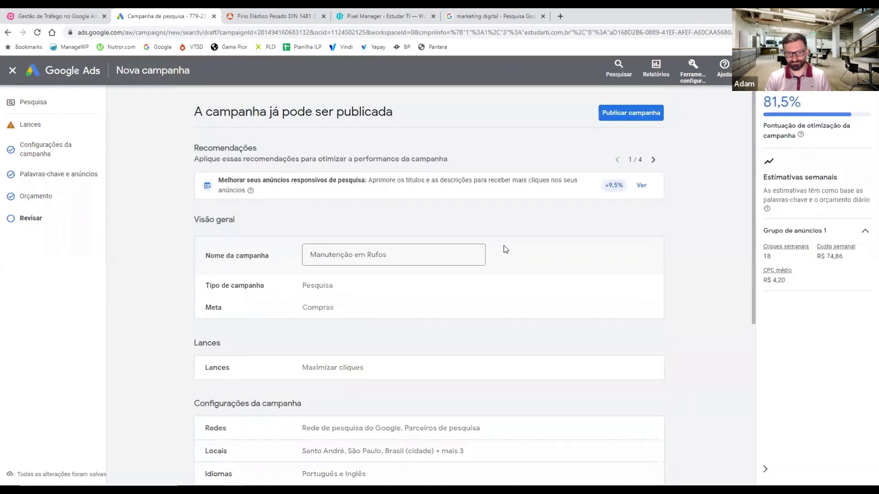
# Review the campaign summary and publish the Manutenção em Rufos campaign.
pyautogui.scroll(-5, 512, 251)
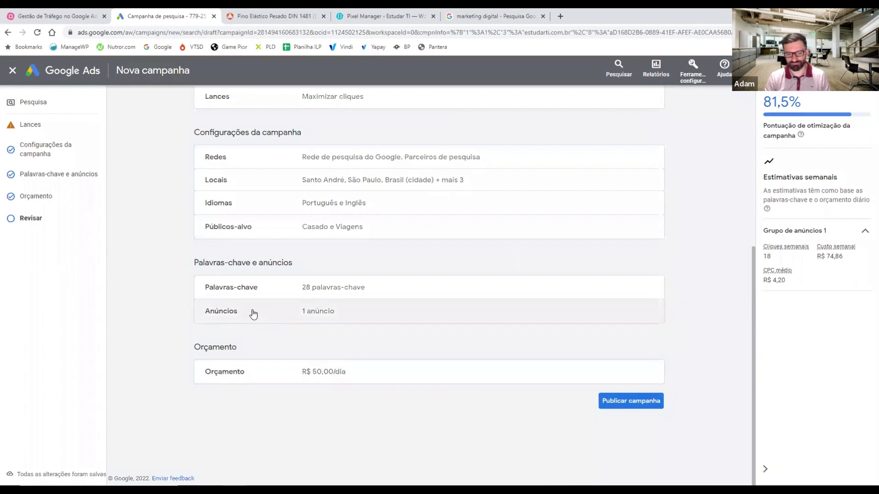
pyautogui.scroll(5, 201, 311)
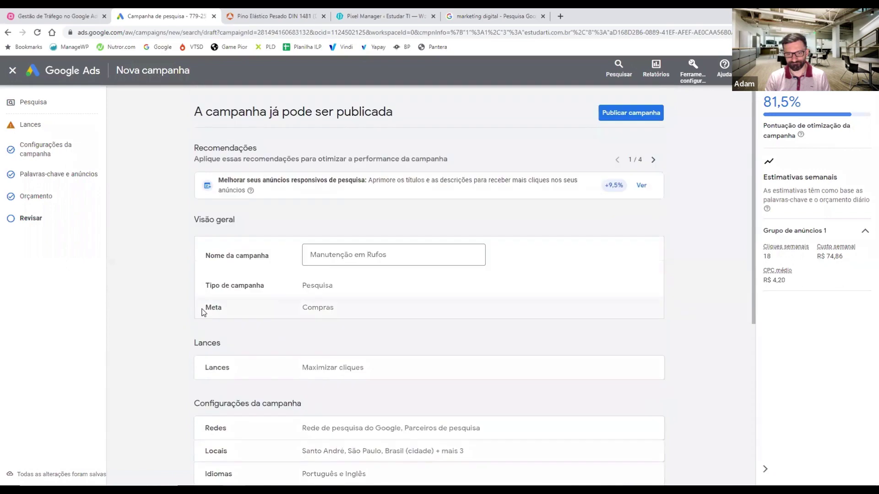
pyautogui.scroll(-6, 202, 311)
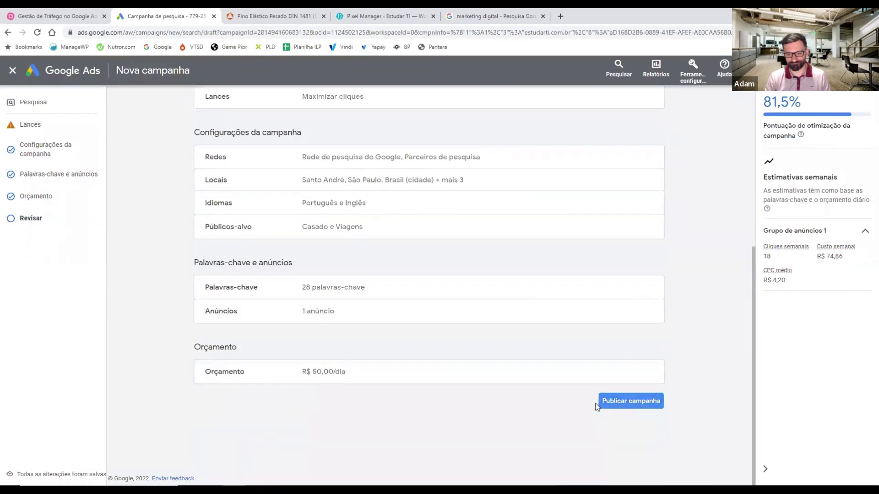
pyautogui.click(599, 404)
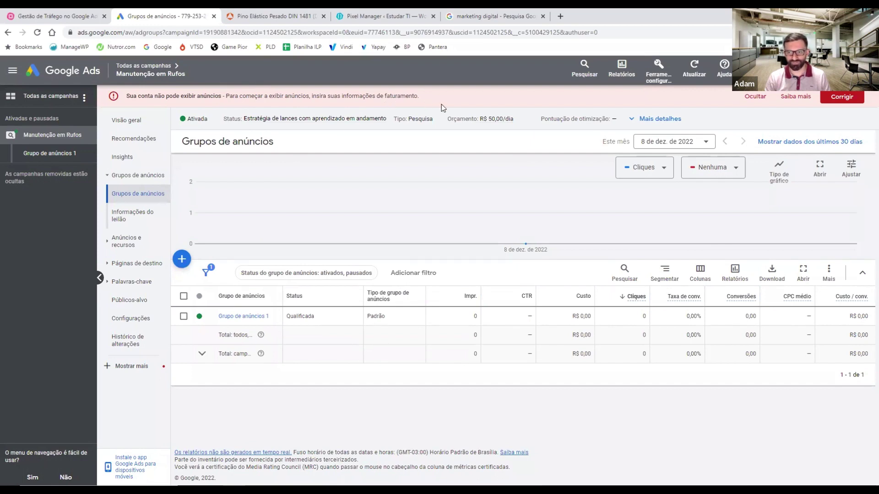
# Read the account notice about billing information and open the published campaign's list of ads.
pyautogui.moveTo(445, 96); pyautogui.dragTo(125, 100)
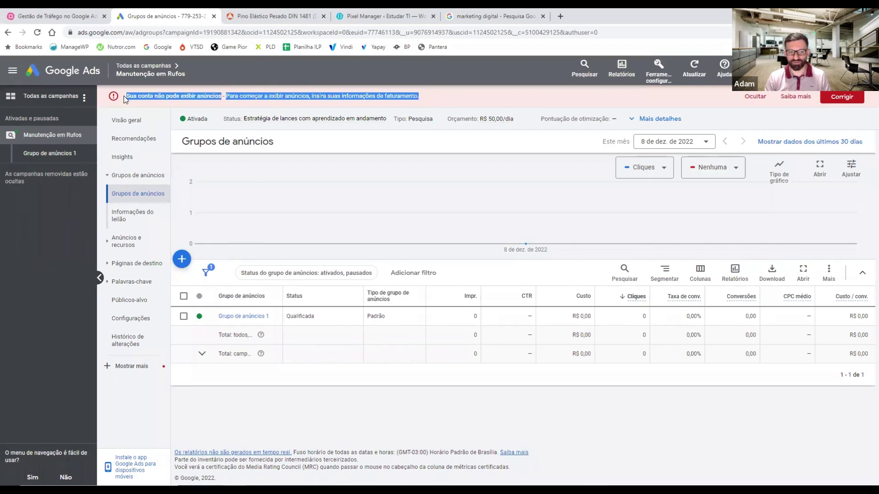
pyautogui.click(124, 99)
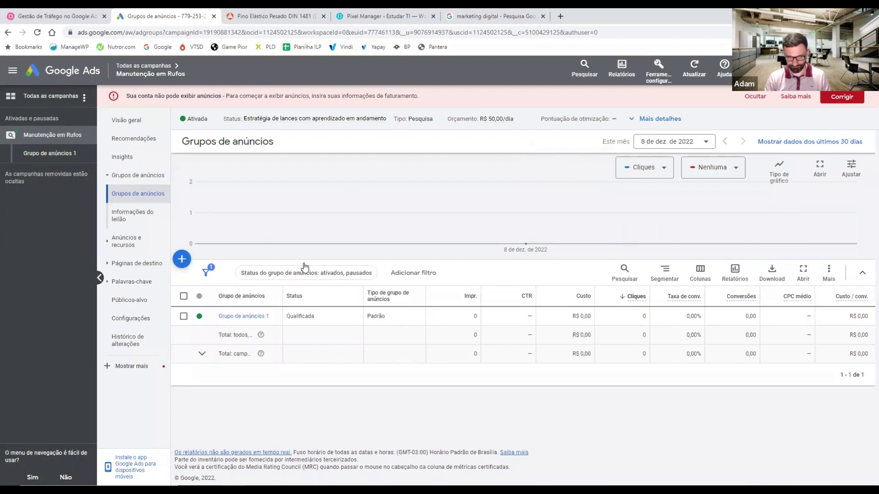
pyautogui.click(140, 238)
pyautogui.click(130, 264)
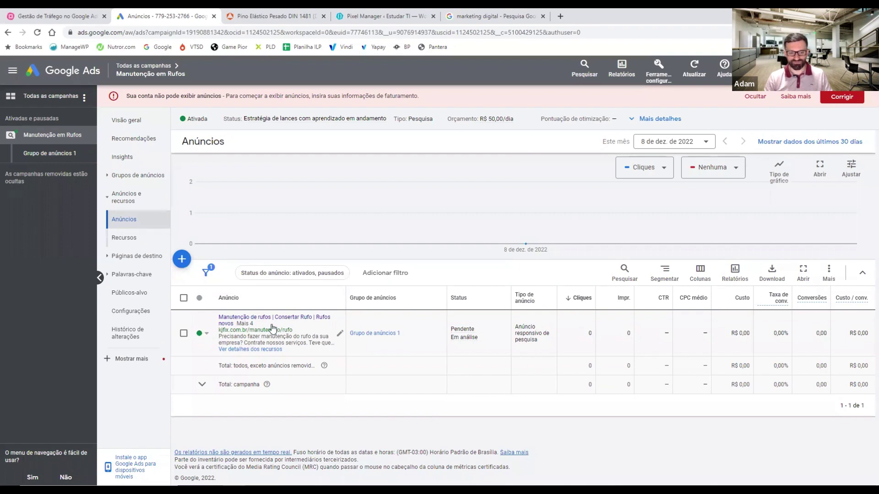
# Start a new ad variation and restrict it to the Manutenção em Rufos campaign.
pyautogui.click(182, 259)
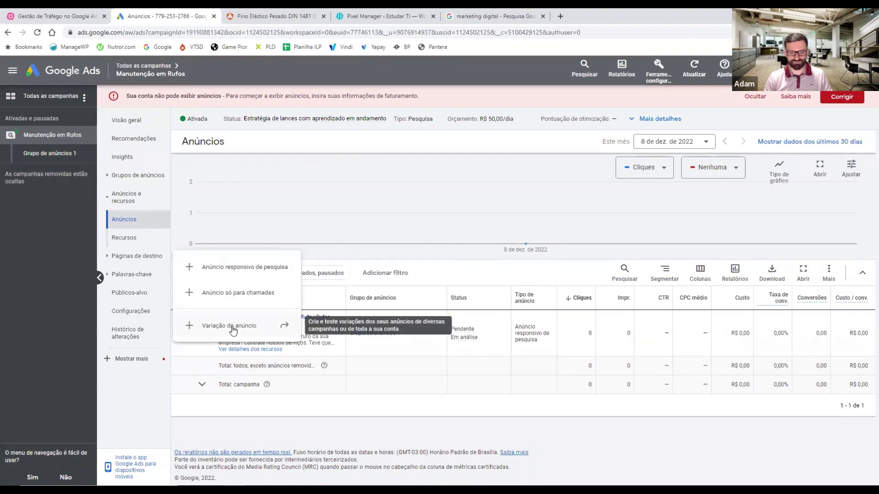
pyautogui.click(212, 325)
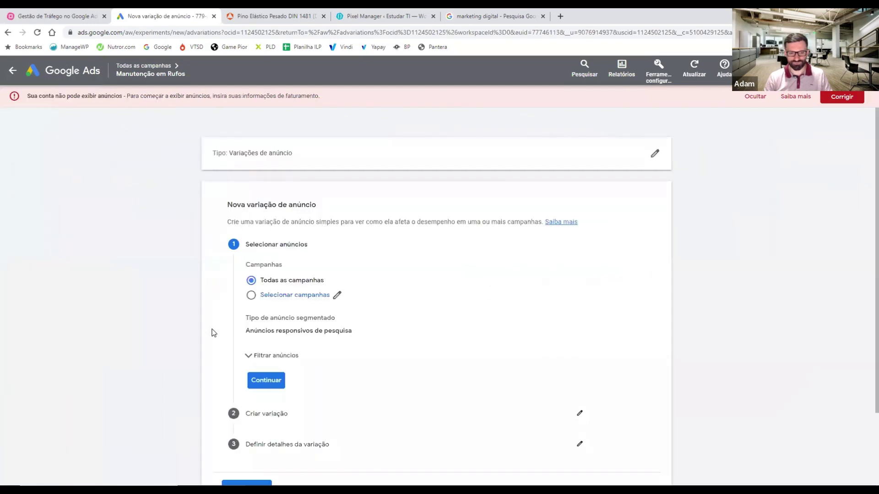
pyautogui.scroll(-2, 196, 322)
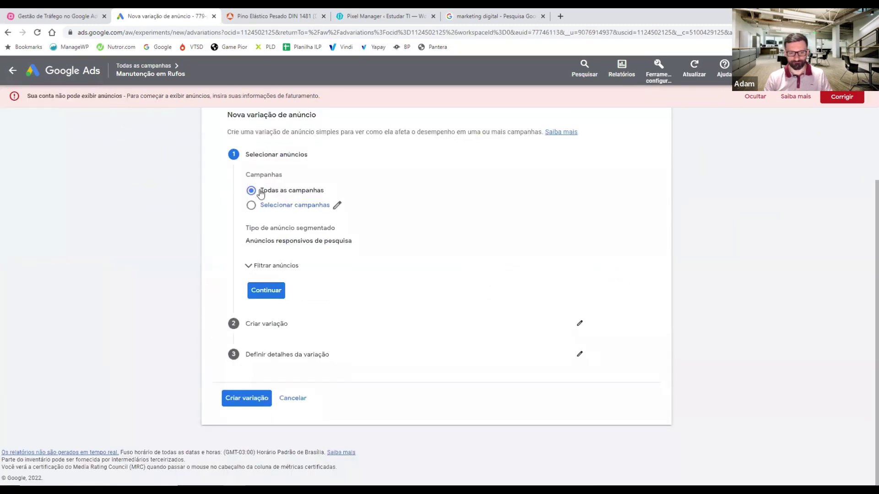
pyautogui.click(266, 205)
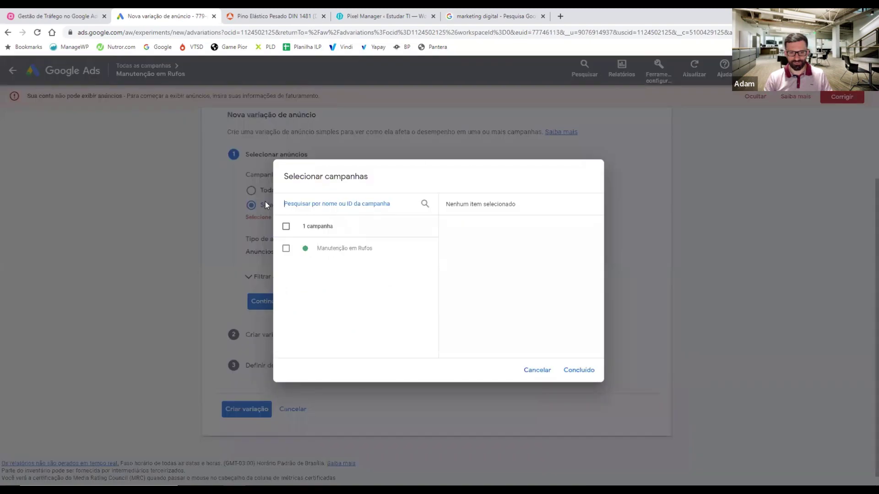
pyautogui.click(285, 248)
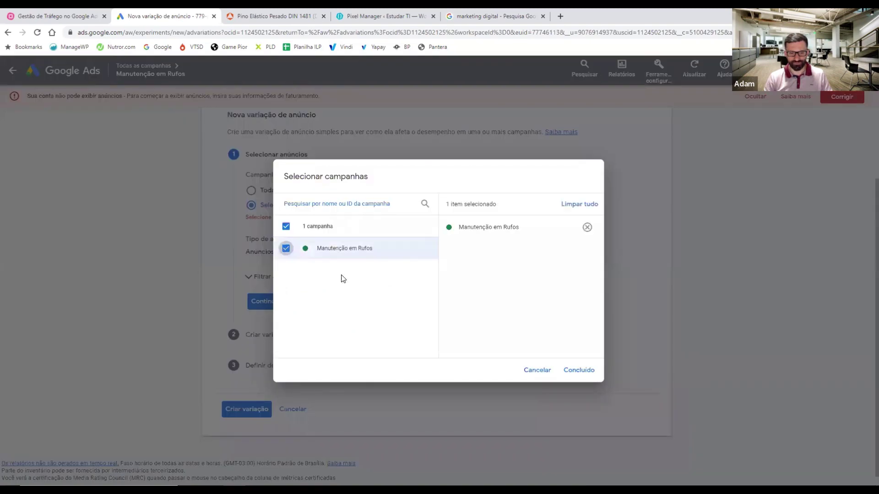
pyautogui.click(579, 371)
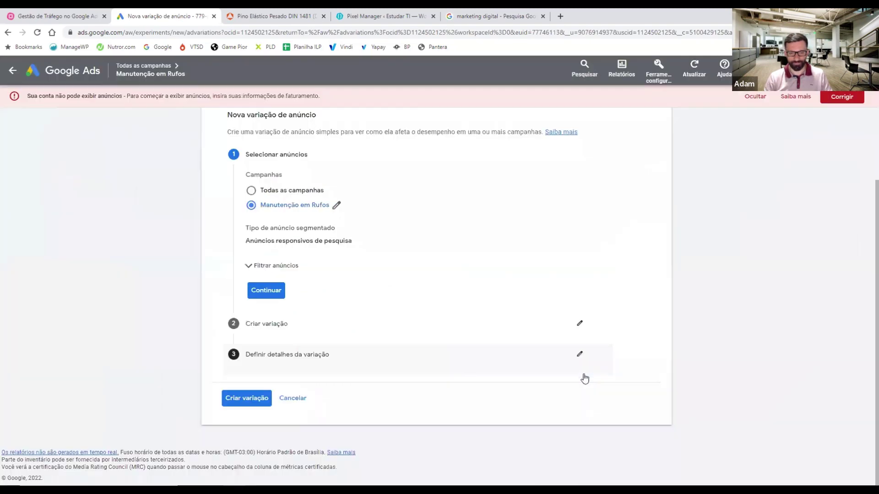
# Examine the attributes available for filtering the variation's ads, leaving the filter unset.
pyautogui.click(249, 264)
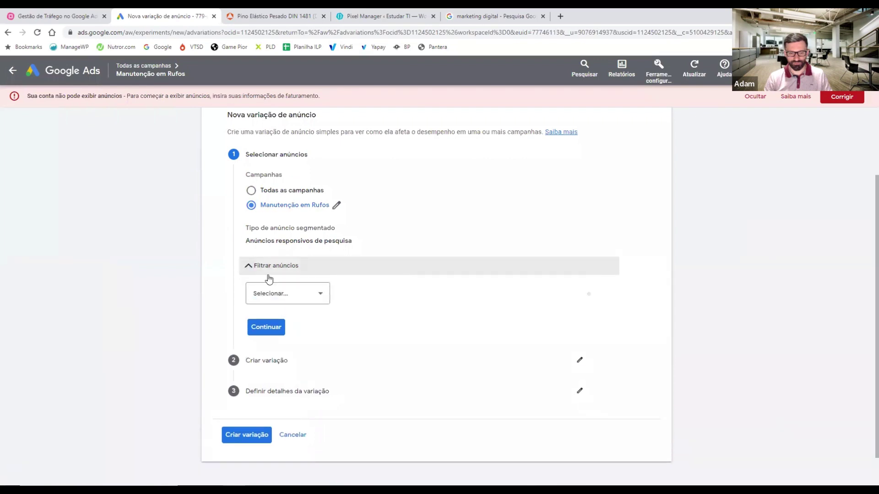
pyautogui.click(304, 294)
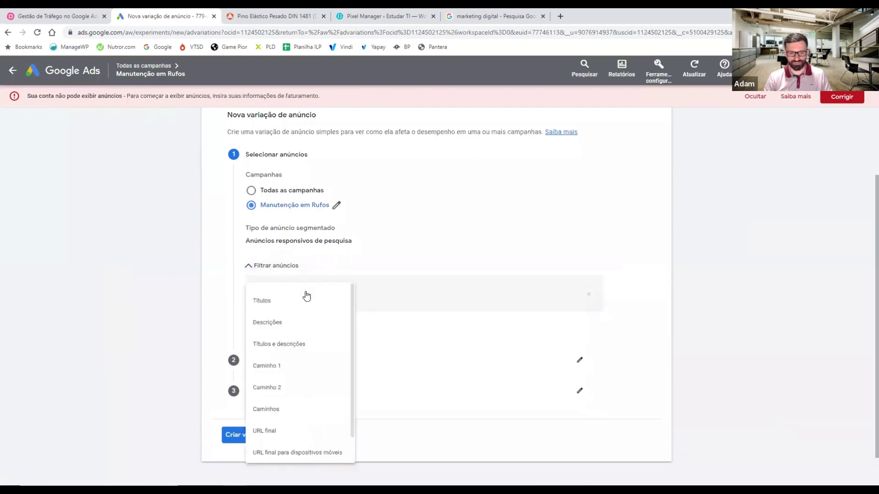
pyautogui.click(232, 283)
pyautogui.click(247, 268)
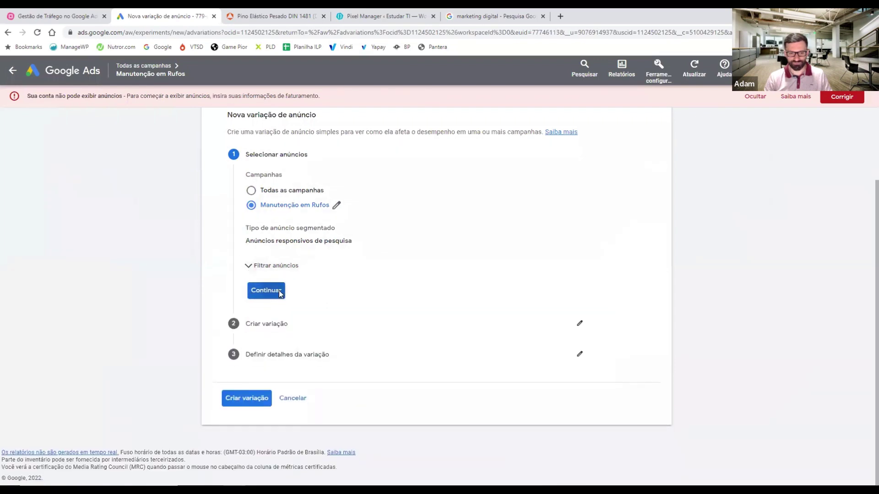
# Continue to the variation's definition and set it to find Rufo in the titles and replace it with Telhado.
pyautogui.click(279, 290)
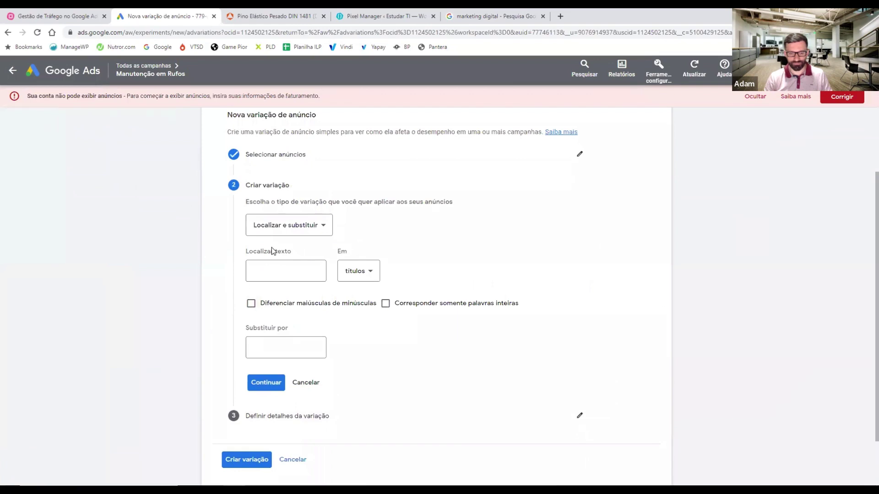
pyautogui.click(289, 268)
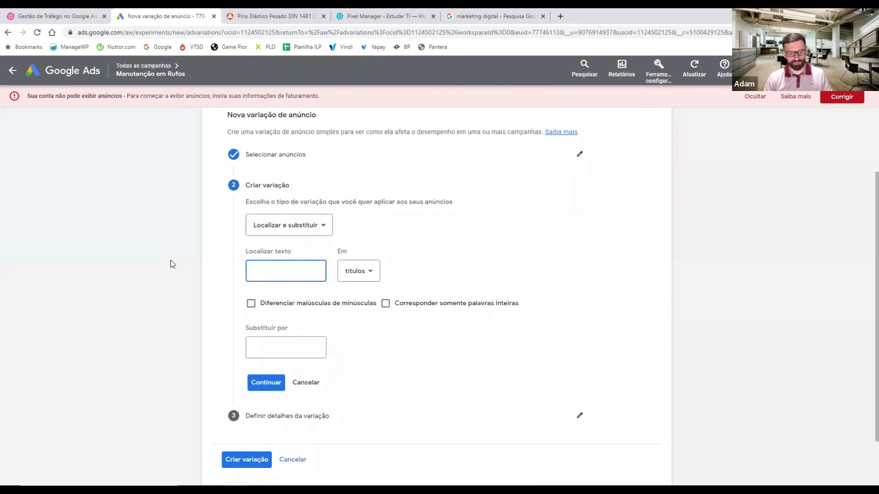
pyautogui.write('Rufo')
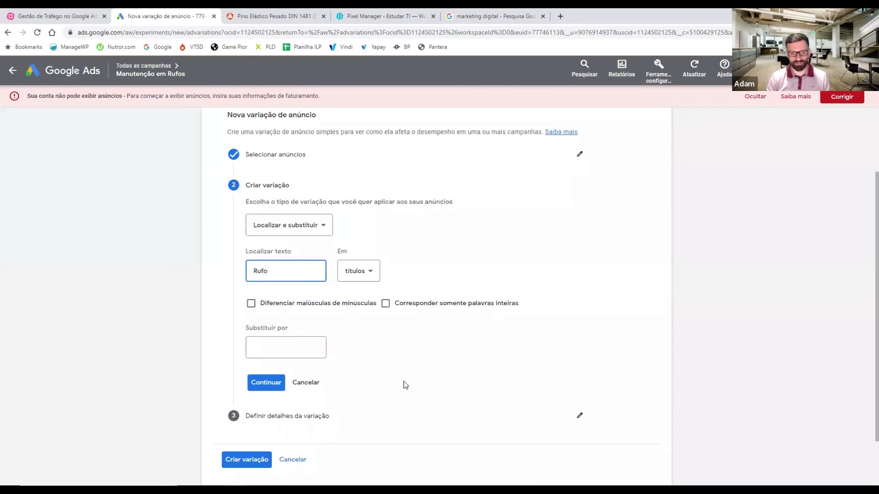
pyautogui.click(296, 353)
pyautogui.write('Telhado')
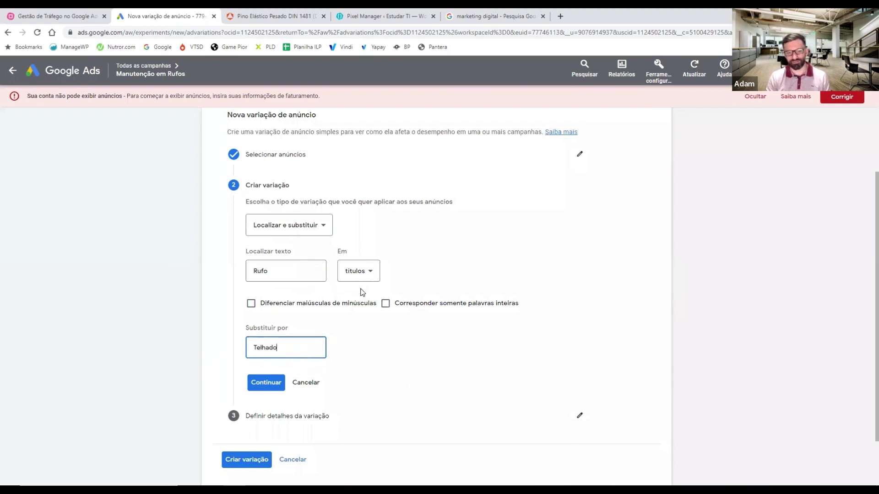
# Try the case-sensitive and whole-word matching options for the Rufo text search and turn both off again.
pyautogui.click(324, 304)
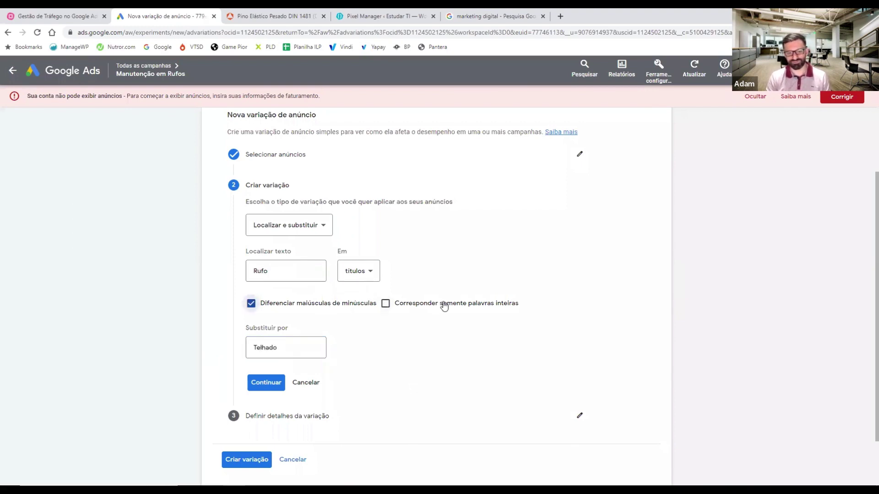
pyautogui.click(444, 303)
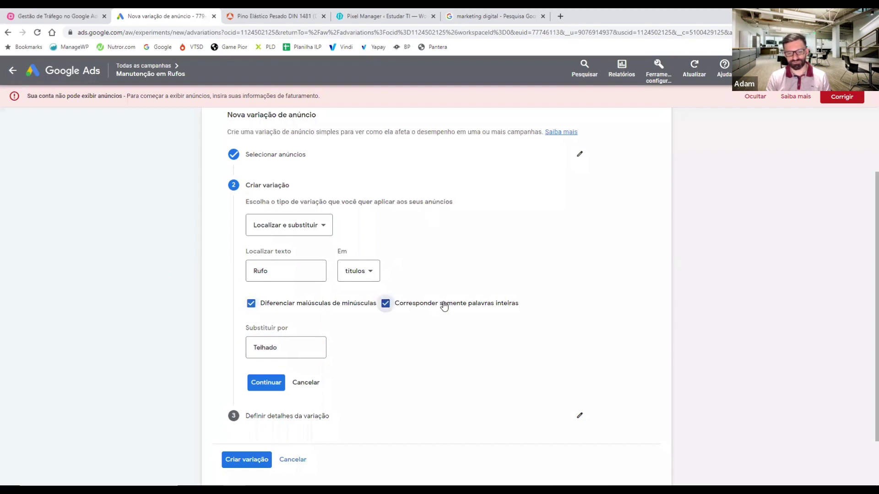
pyautogui.click(442, 305)
pyautogui.click(326, 305)
pyautogui.click(263, 272)
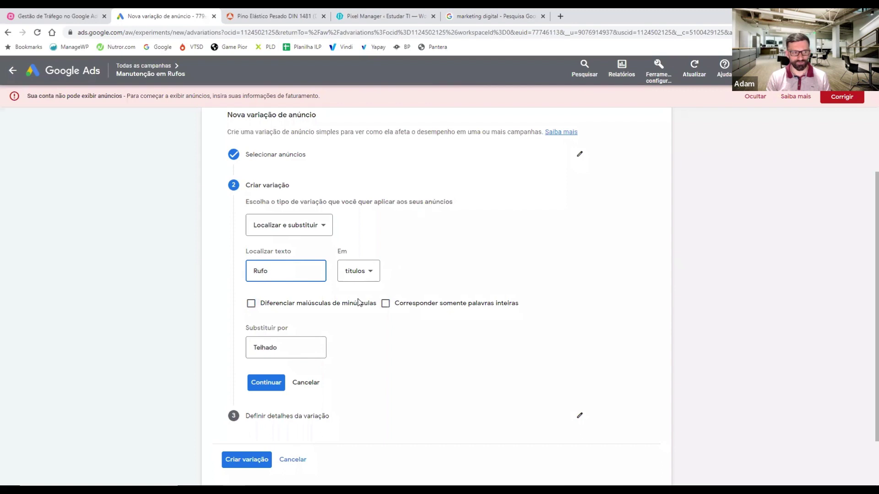
# Continue to the variation's details and try to create it with the name left blank and the experiment split at 50%.
pyautogui.scroll(-2, 359, 302)
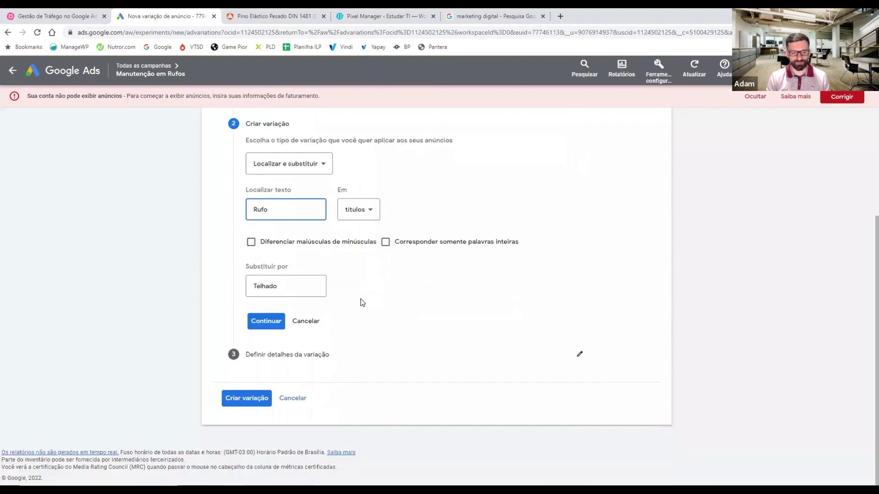
pyautogui.click(266, 321)
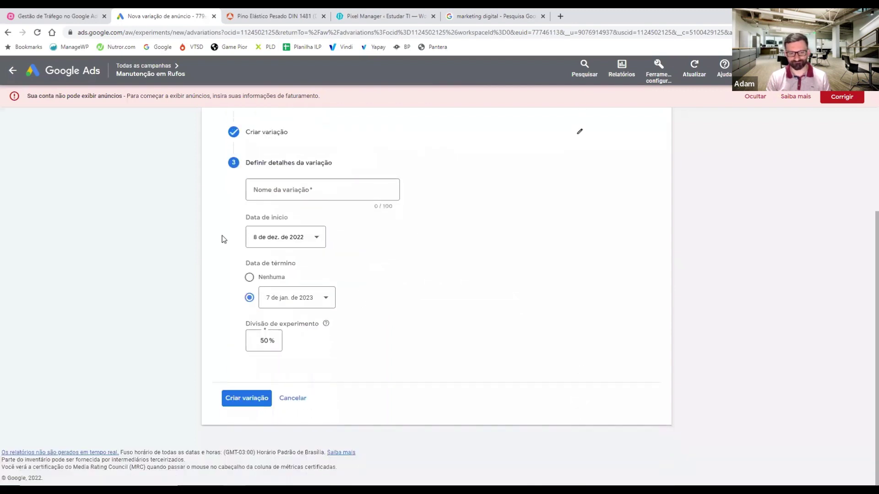
pyautogui.doubleClick(265, 341)
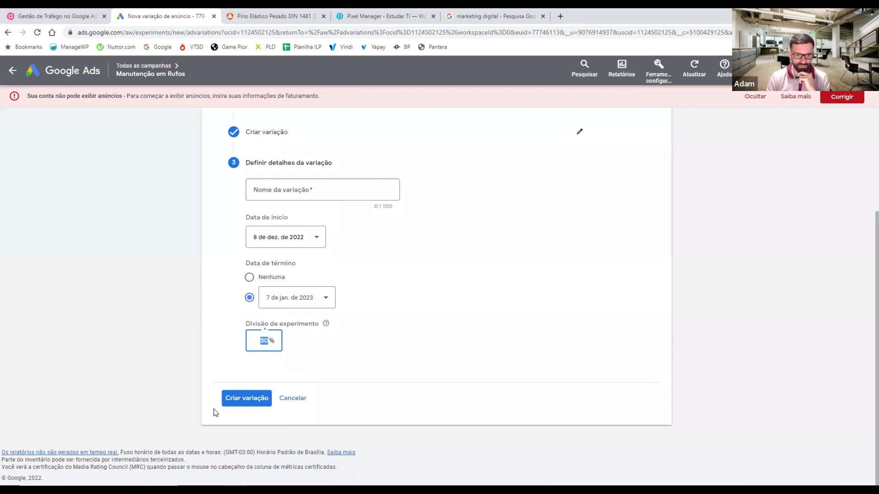
pyautogui.click(242, 407)
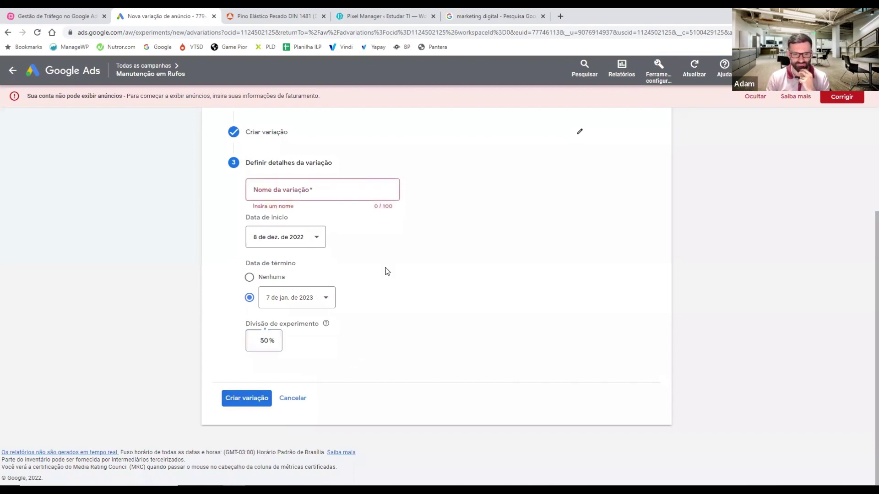
# Name the ad variation Telhado B and create it.
pyautogui.click(304, 190)
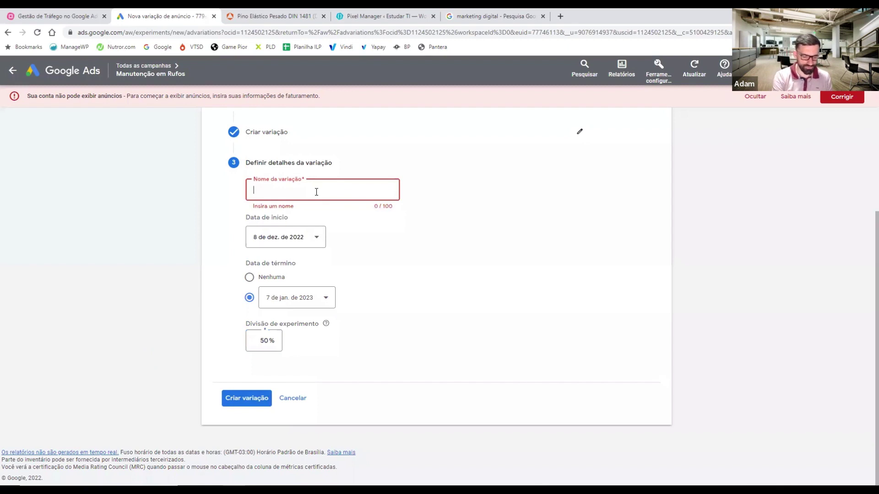
pyautogui.write('Teste B')
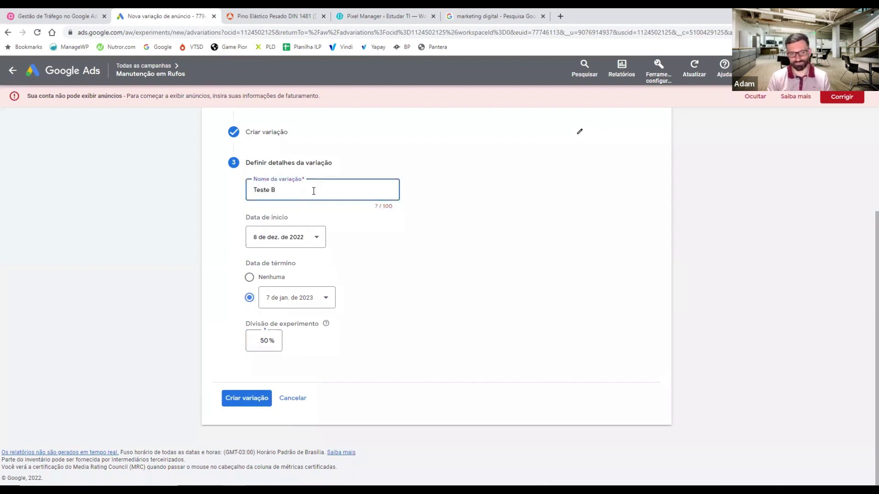
pyautogui.hotkey('ctrl', 'a')
pyautogui.write('T')
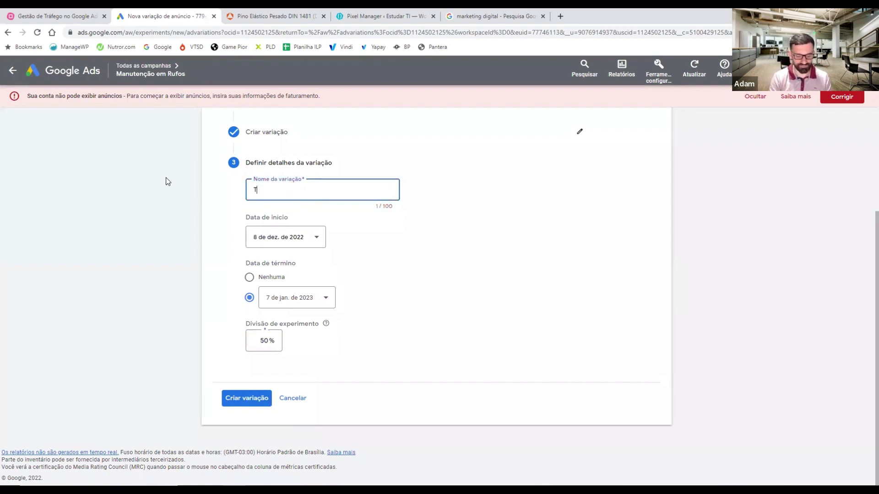
pyautogui.write('elhado B')
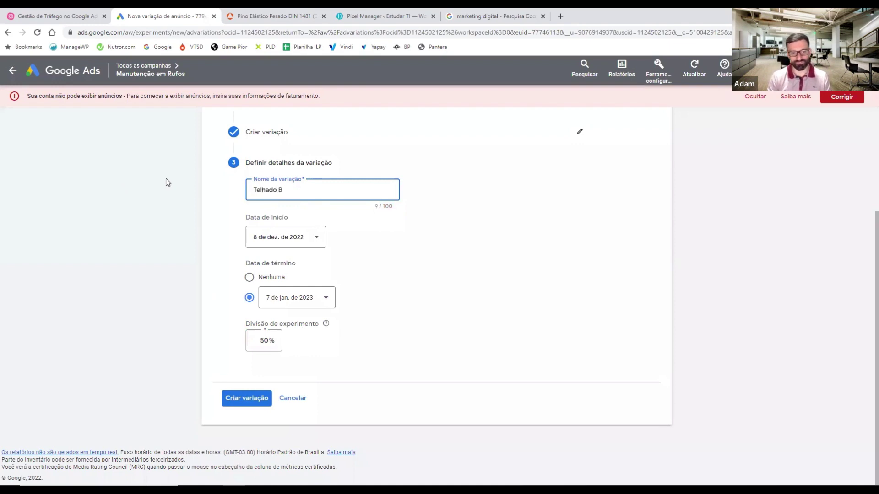
pyautogui.scroll(3, 243, 237)
pyautogui.scroll(-3, 297, 212)
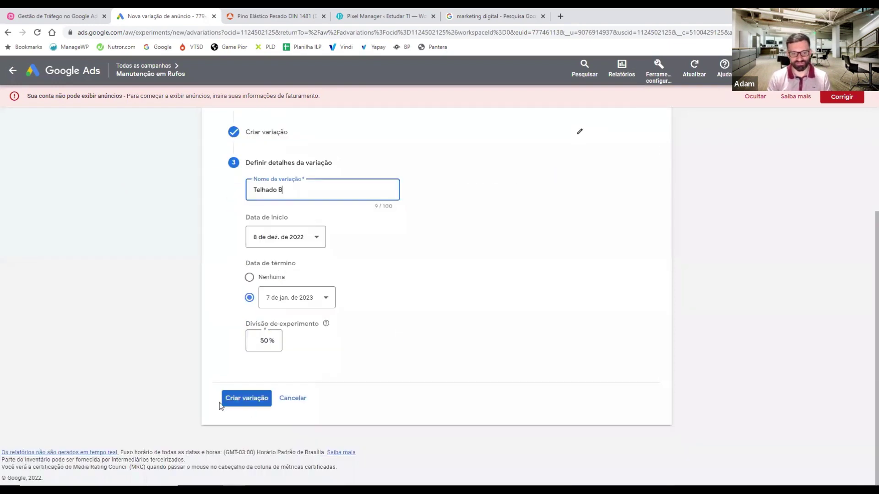
pyautogui.click(130, 397)
pyautogui.click(246, 398)
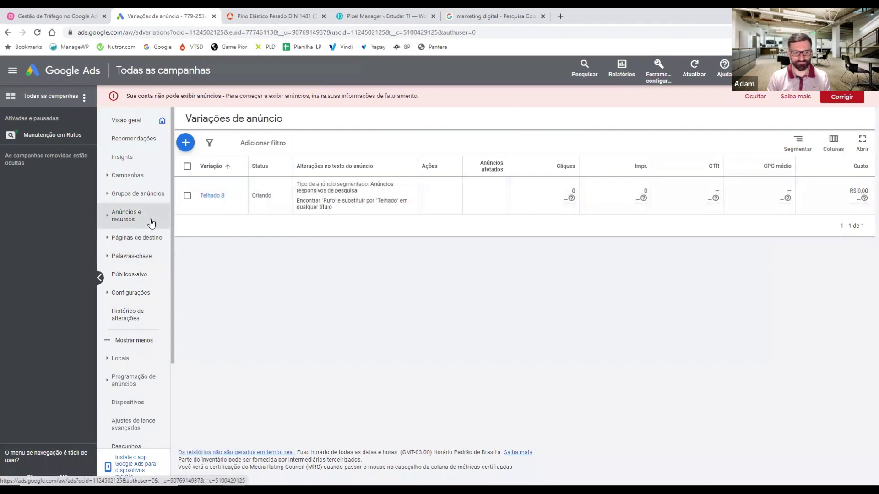
# Start a new responsive search ad in Grupo de anúncios 1 of the Manutenção em Rufos campaign.
pyautogui.click(149, 237)
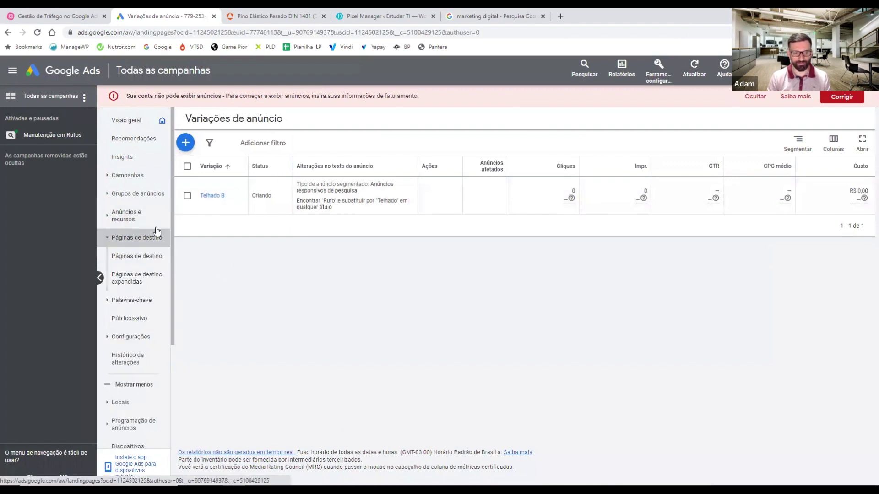
pyautogui.click(132, 224)
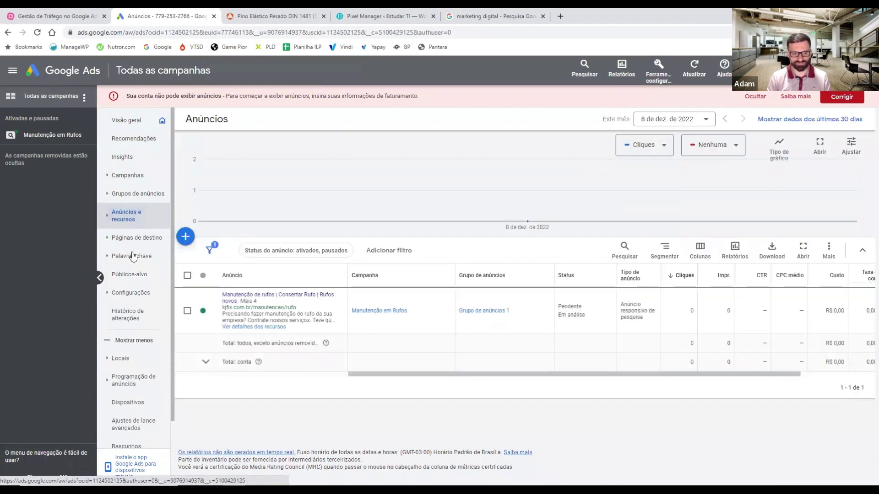
pyautogui.click(185, 238)
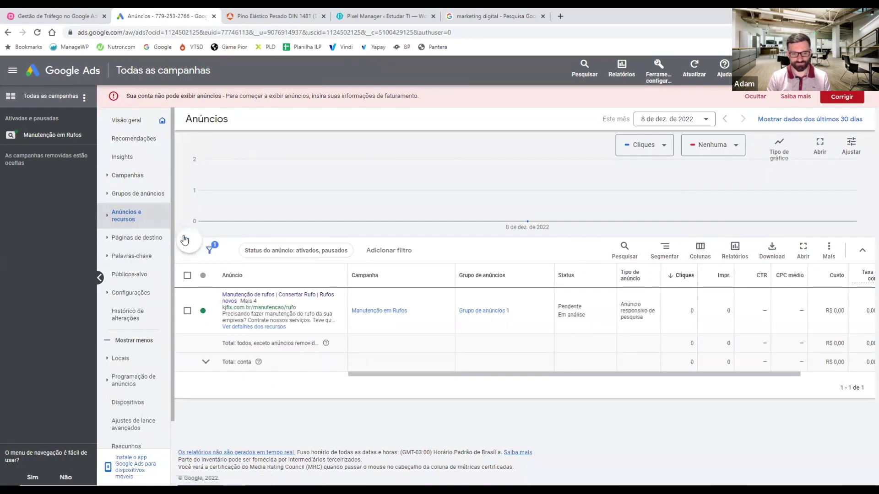
pyautogui.click(232, 245)
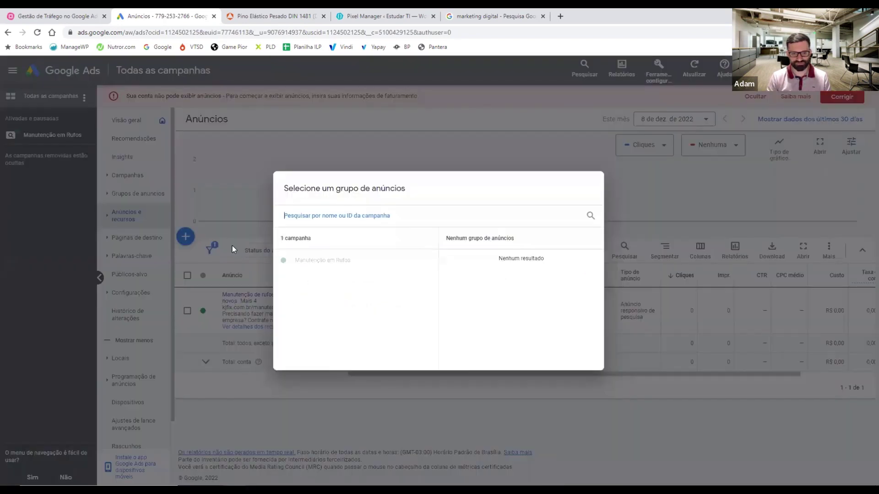
pyautogui.click(321, 264)
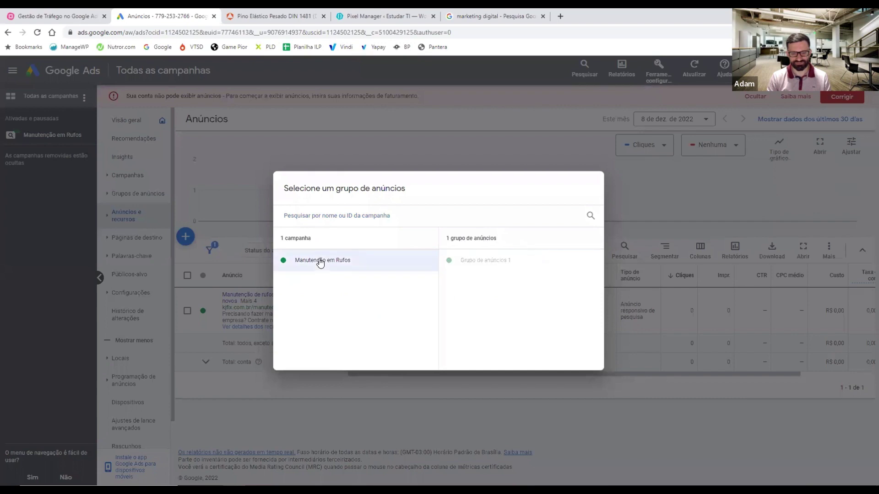
pyautogui.click(474, 268)
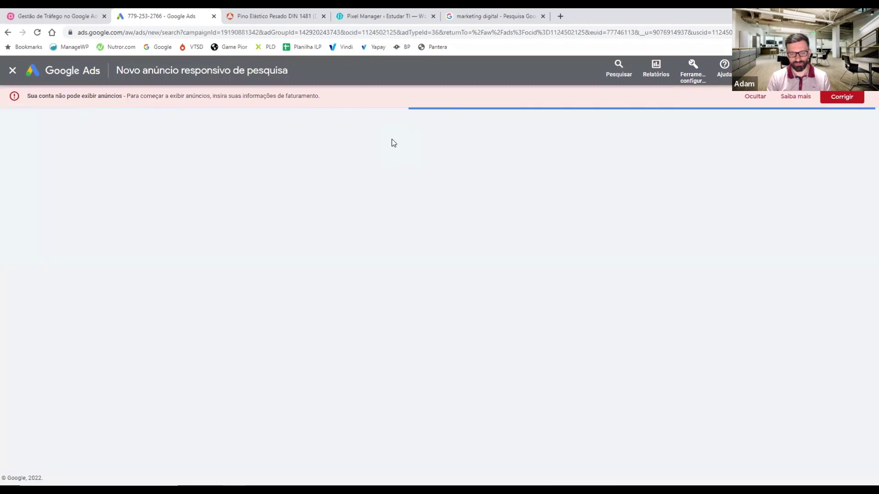
# Examine the new ad's final URL, display path, titles, descriptions and sitelinks, and leave the form without saving.
pyautogui.scroll(-3, 172, 240)
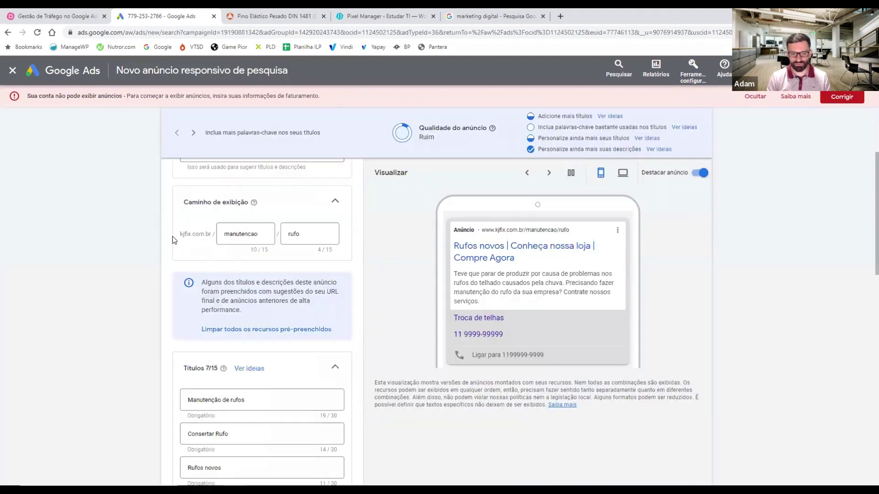
pyautogui.scroll(-15, 172, 239)
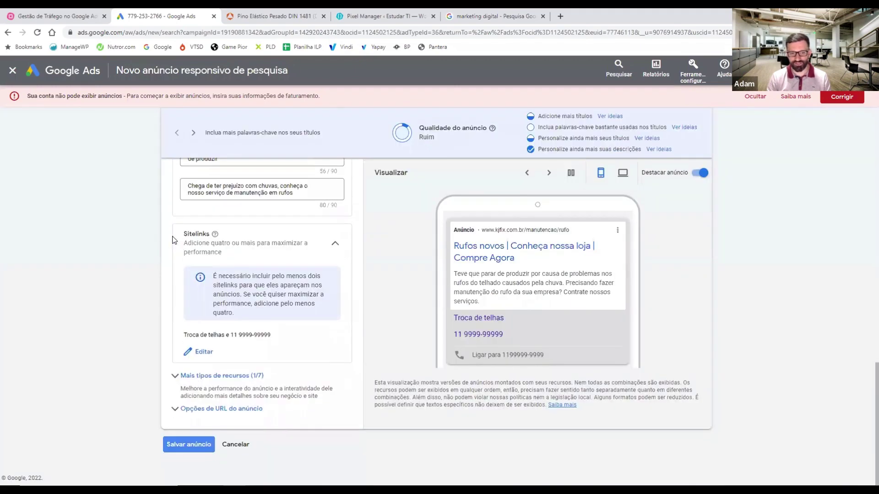
pyautogui.scroll(15, 173, 240)
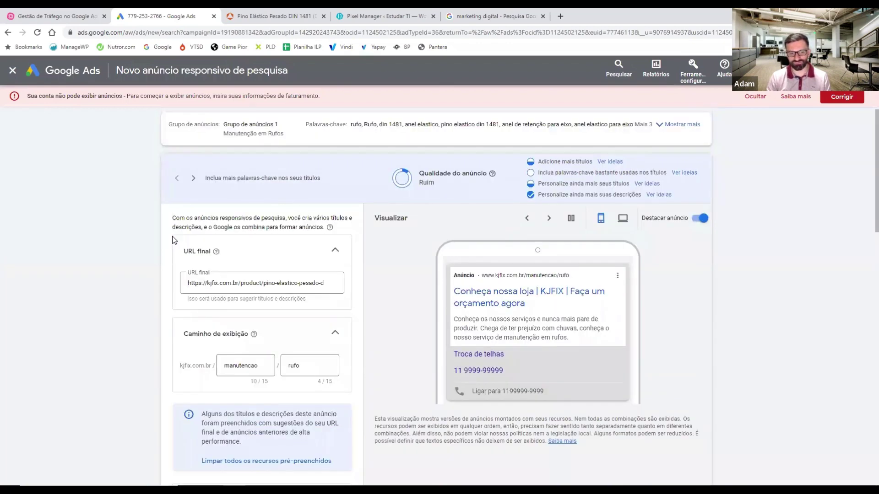
pyautogui.scroll(-3, 172, 240)
pyautogui.scroll(3, 172, 239)
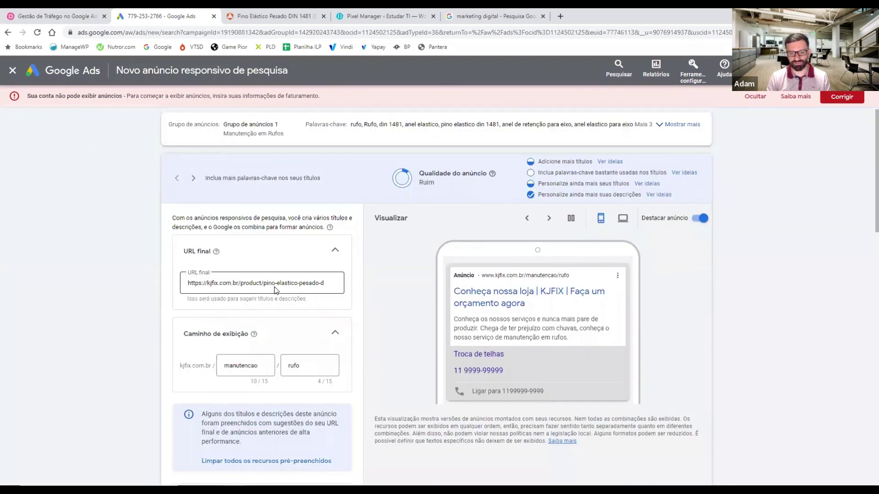
pyautogui.scroll(-2, 276, 290)
pyautogui.scroll(-12, 274, 290)
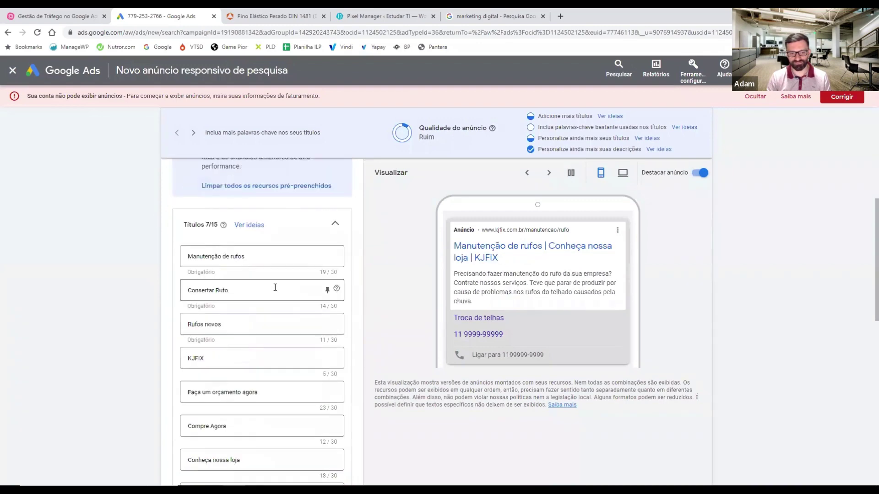
pyautogui.scroll(-3, 275, 287)
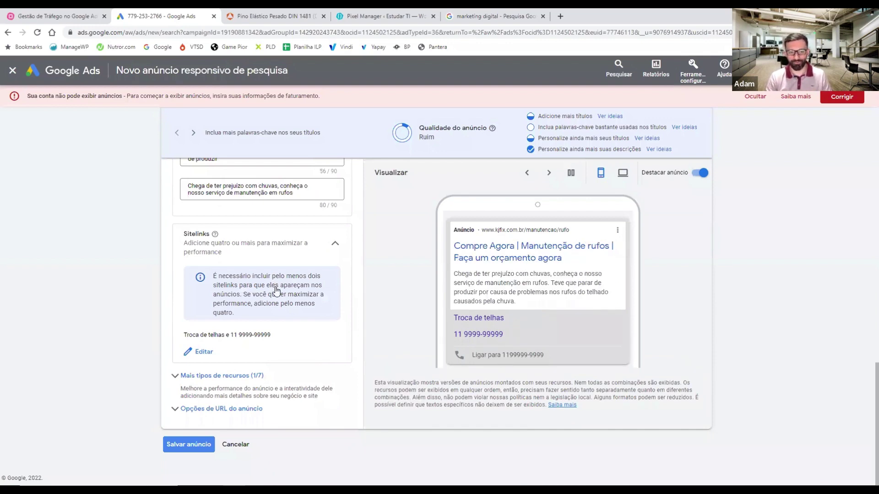
pyautogui.scroll(15, 275, 288)
pyautogui.scroll(3, 276, 291)
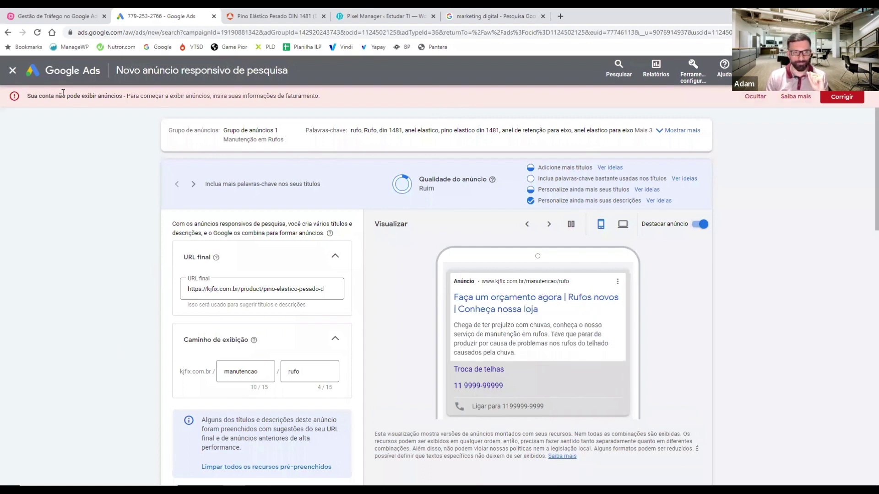
pyautogui.click(14, 79)
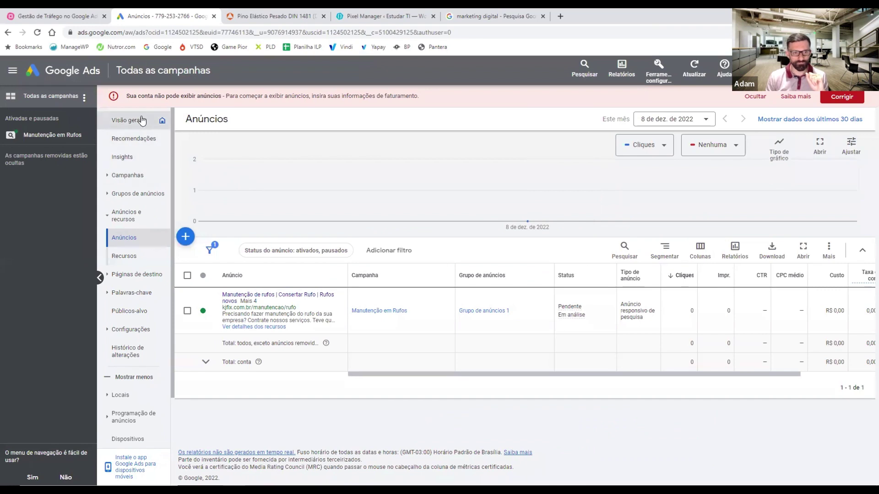
# Pause the Manutenção em Rufos campaign from the campaigns list.
pyautogui.click(130, 176)
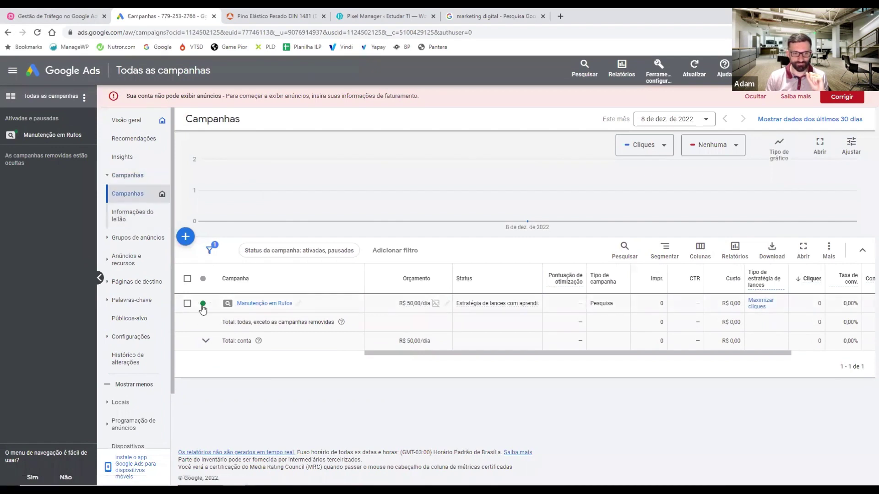
pyautogui.click(210, 304)
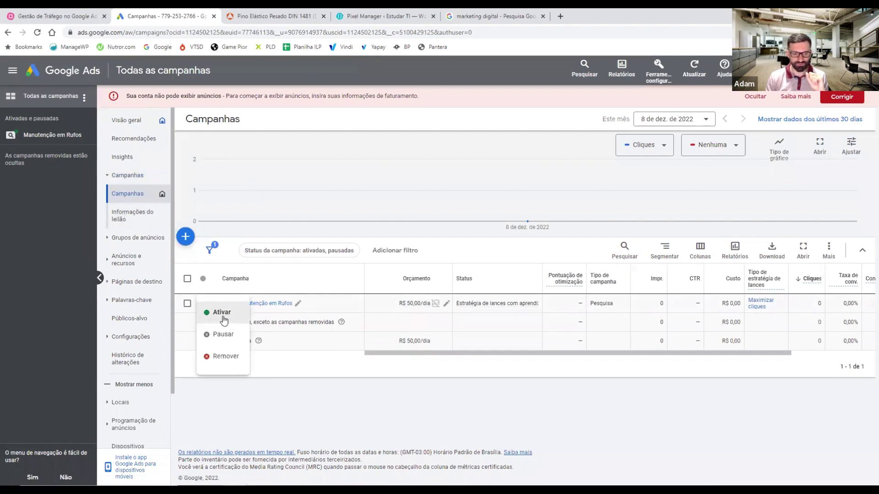
pyautogui.click(223, 337)
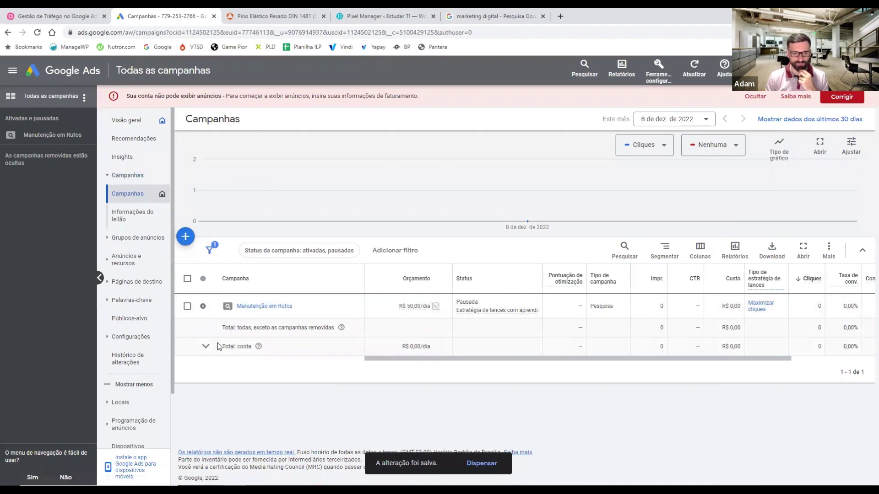
# Pause the campaign's responsive search ad from the list of ads.
pyautogui.click(153, 263)
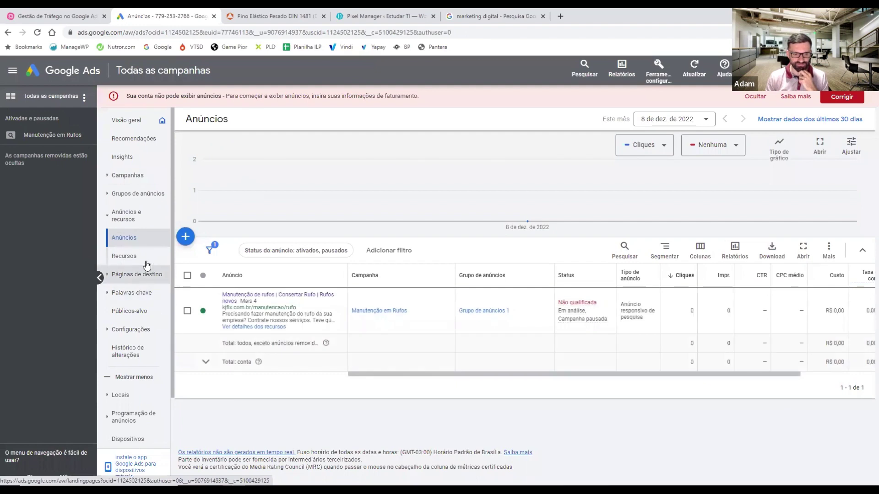
pyautogui.click(211, 315)
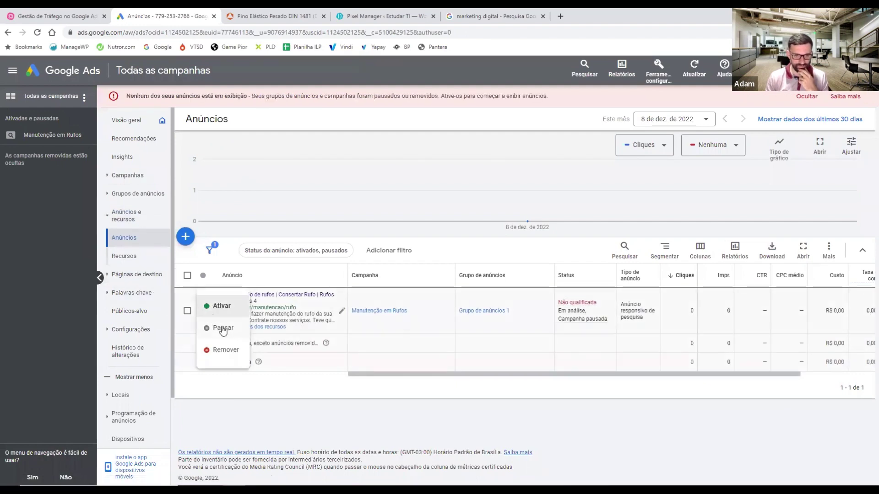
pyautogui.click(223, 328)
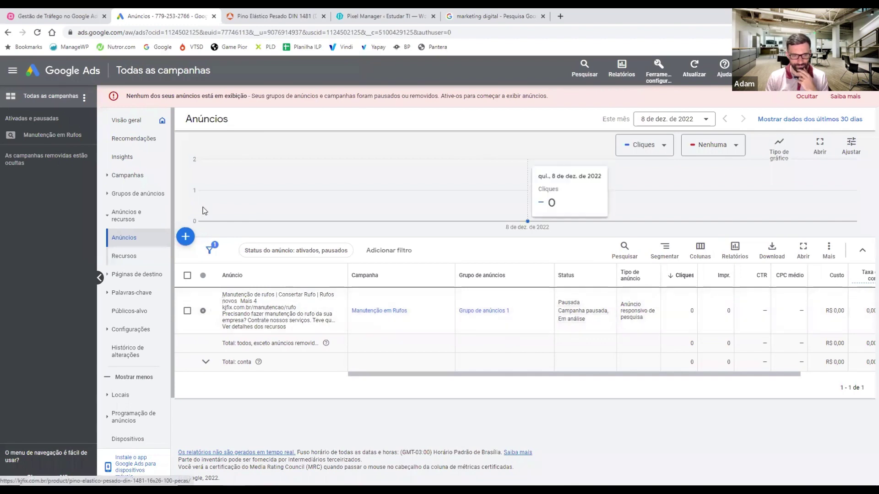
# Look over the ad groups and campaigns lists, and check the installation services listed in the Estudo do Público Alvo Word document.
pyautogui.click(132, 199)
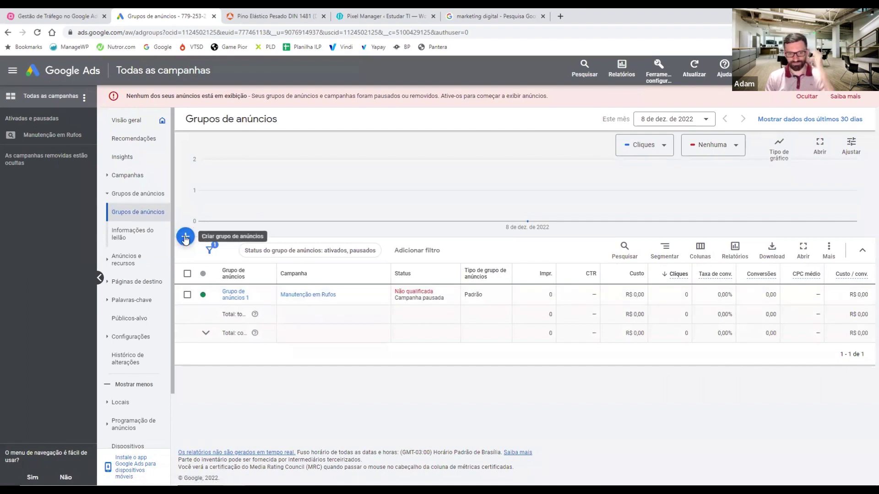
pyautogui.click(127, 174)
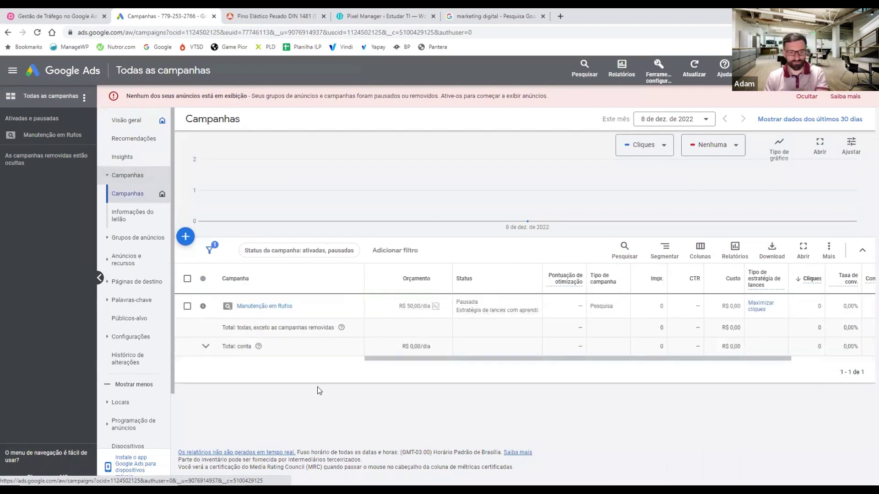
pyautogui.hotkey('alt', 'Tab')
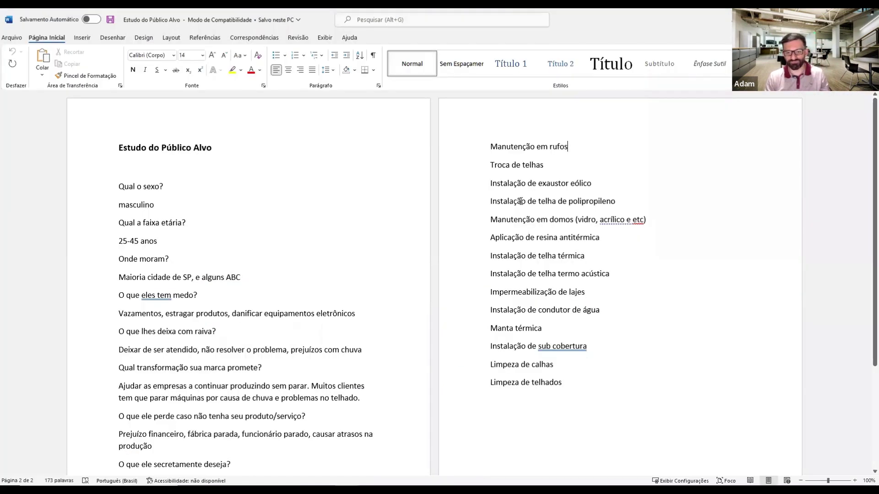
pyautogui.moveTo(481, 183); pyautogui.dragTo(622, 205)
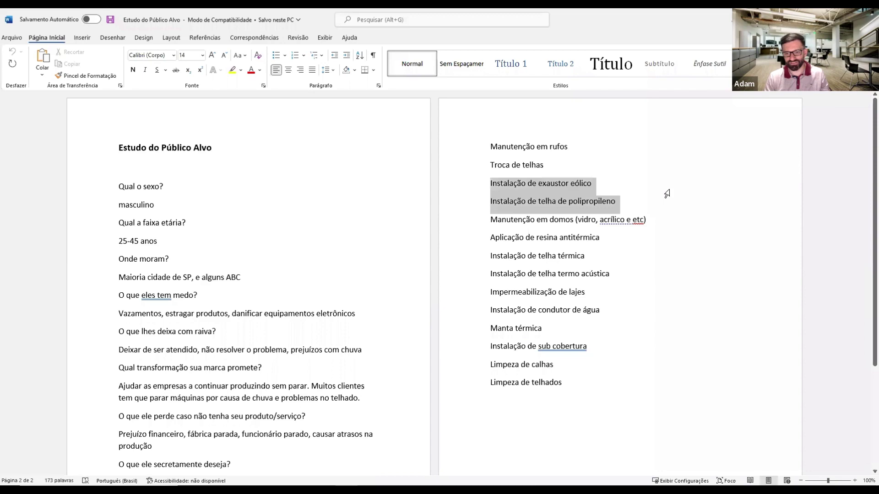
pyautogui.click(621, 204)
pyautogui.hotkey('alt', 'Tab')
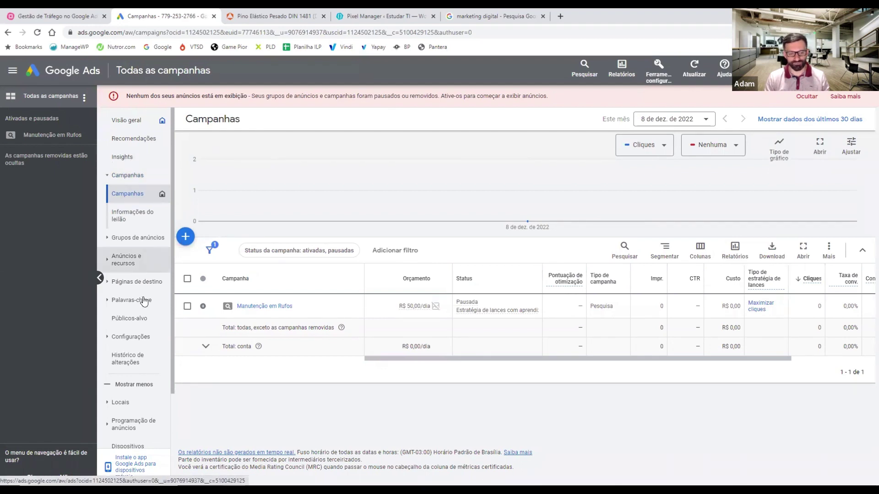
# Switch to the Gestão de Tráfego no Google Ads mind map and look at its Criação dos anúncios topic.
pyautogui.click(71, 13)
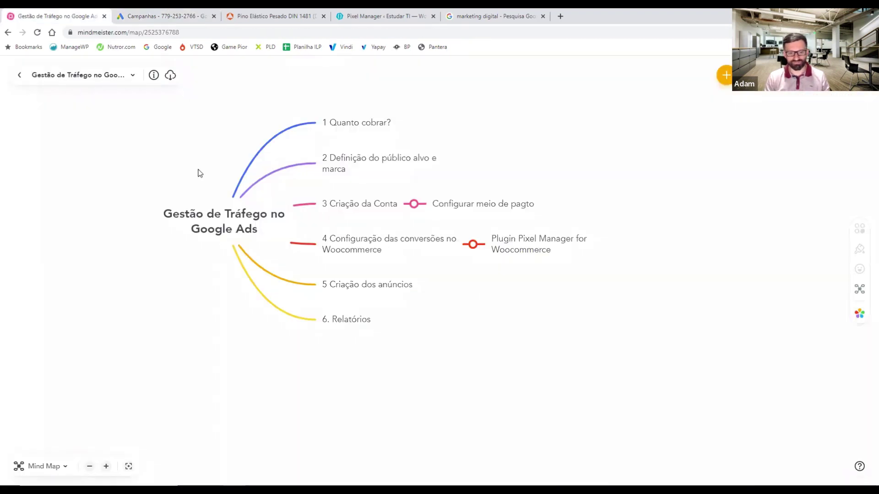
pyautogui.click(376, 292)
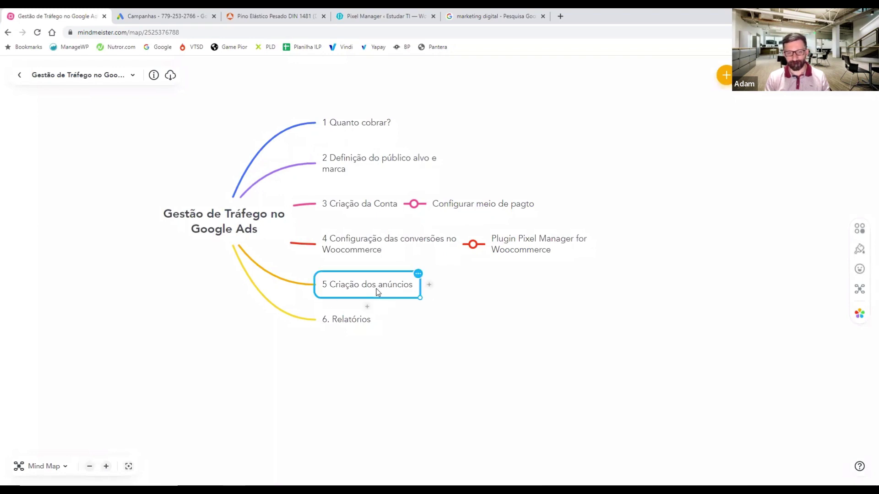
pyautogui.click(526, 289)
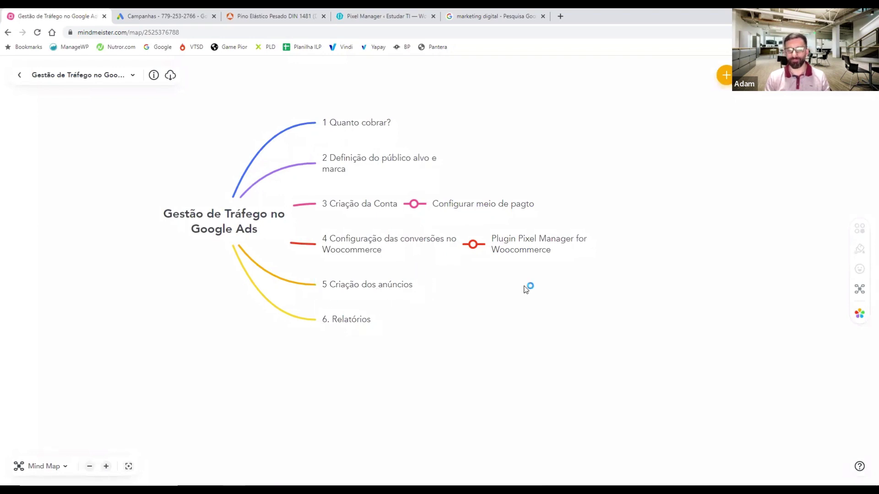